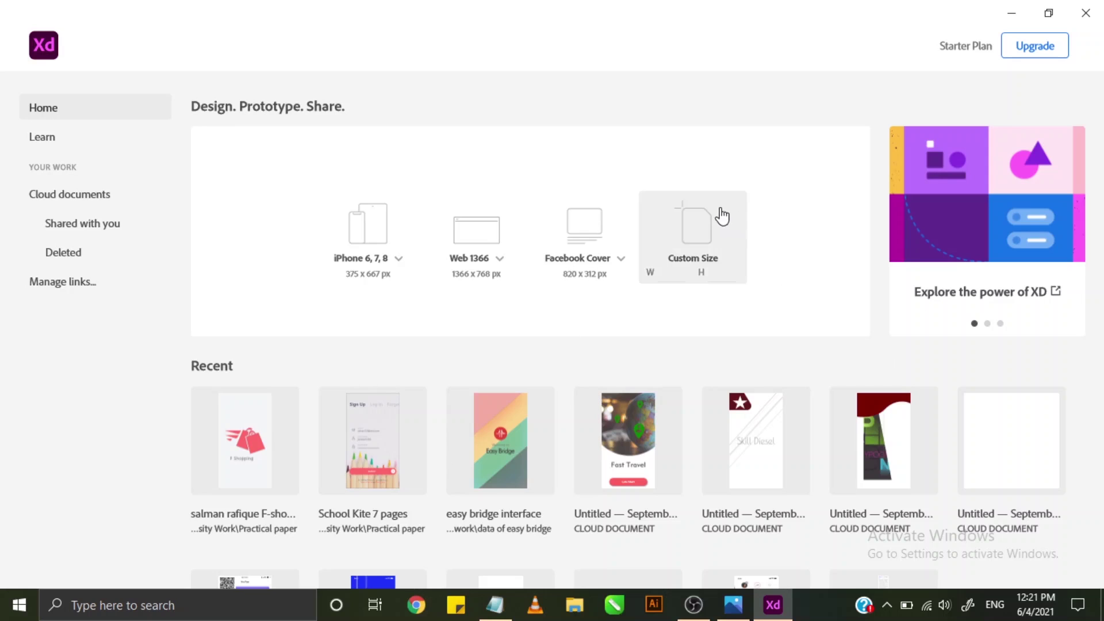
- Create a new blank document from the Custom Size preset on the Home screen
{"action": "left_click", "coordinate": [717, 248]}
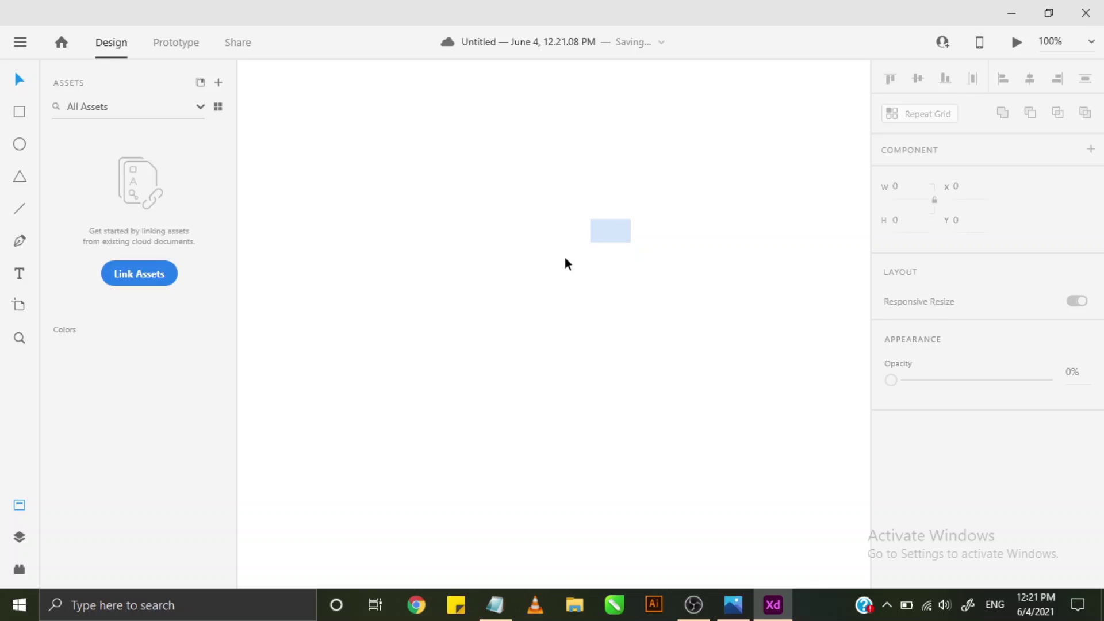
- Draw Artboard – 1 on the canvas at 1351 × 1507 with the Artboard tool
{"action": "key", "text": "alt"}
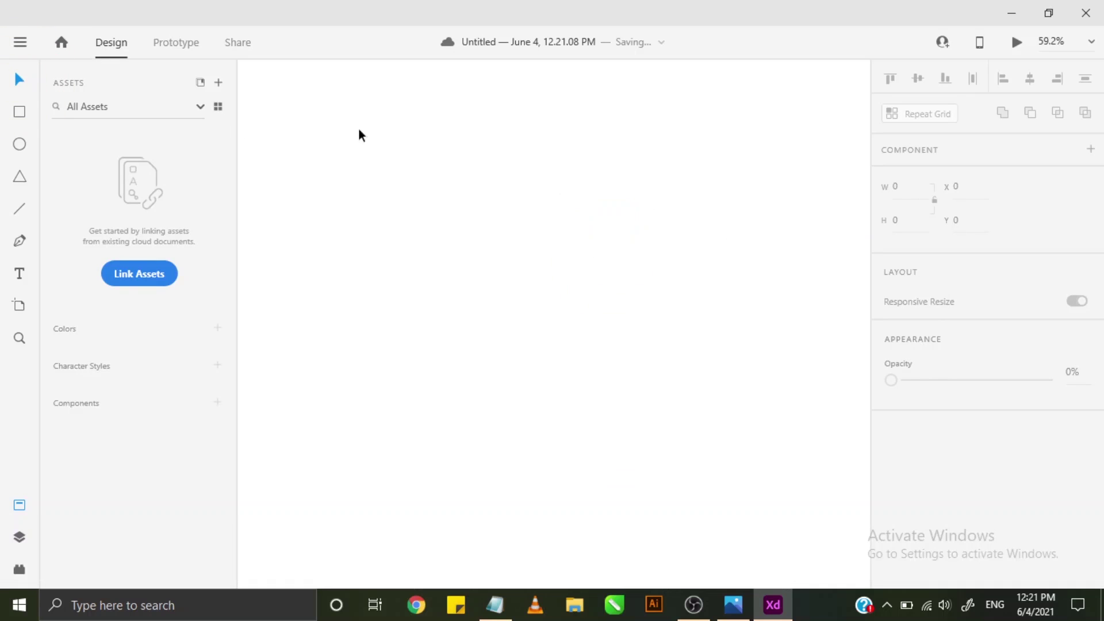
{"action": "left_click", "coordinate": [582, 363]}
{"action": "scroll", "coordinate": [557, 310], "scroll_direction": "down", "scroll_amount": 2}
{"action": "left_click", "coordinate": [19, 305]}
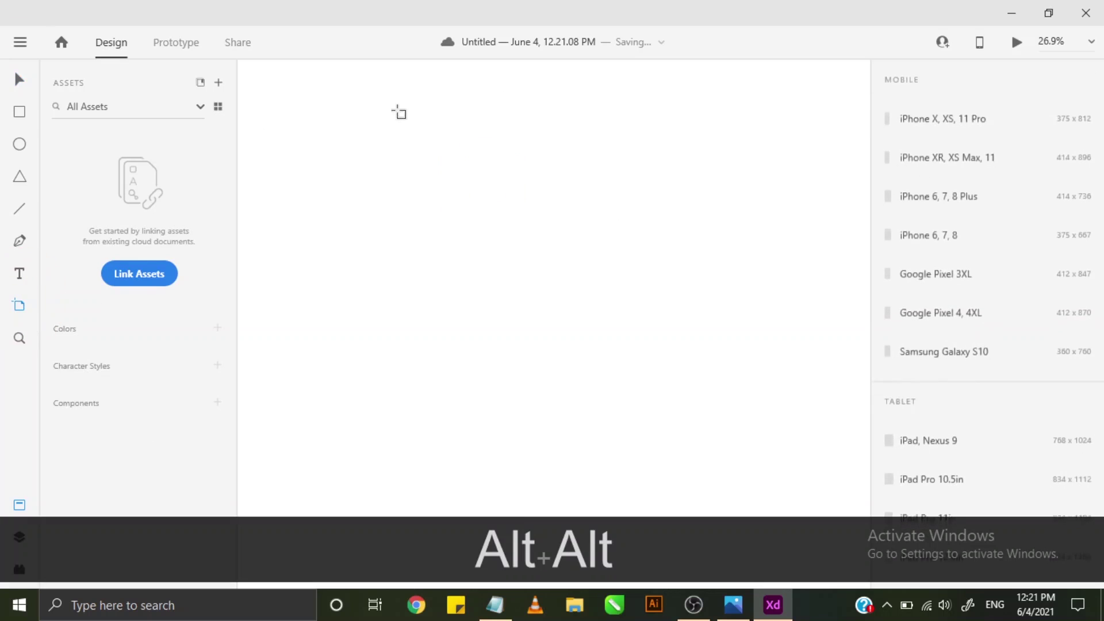
{"action": "left_click_drag", "start_coordinate": [381, 113], "coordinate": [674, 440]}
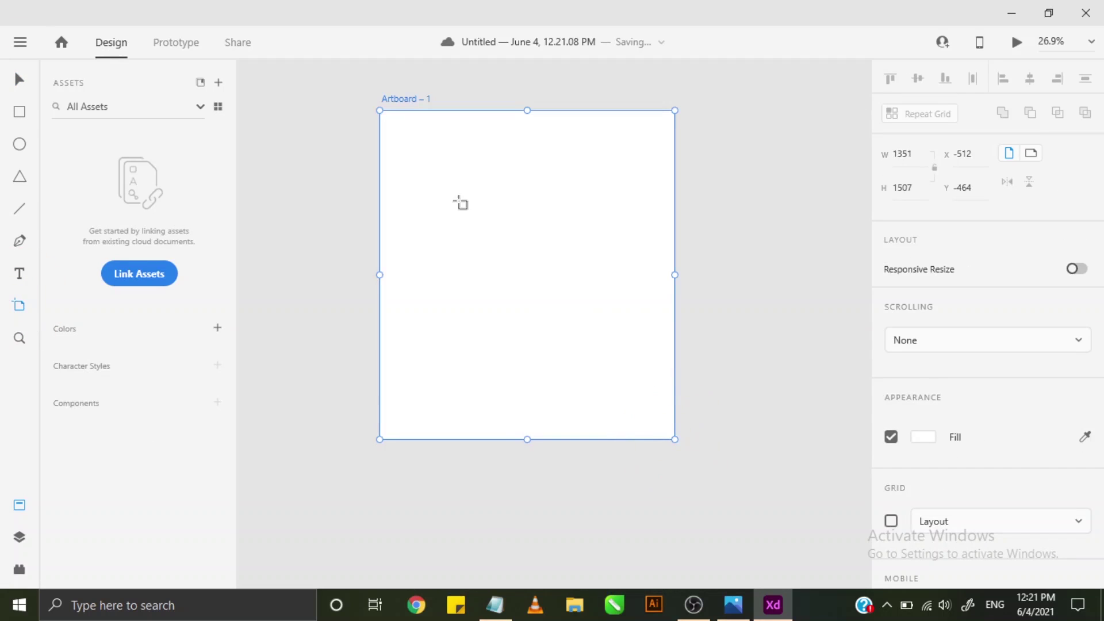
{"action": "double_click", "coordinate": [900, 159]}
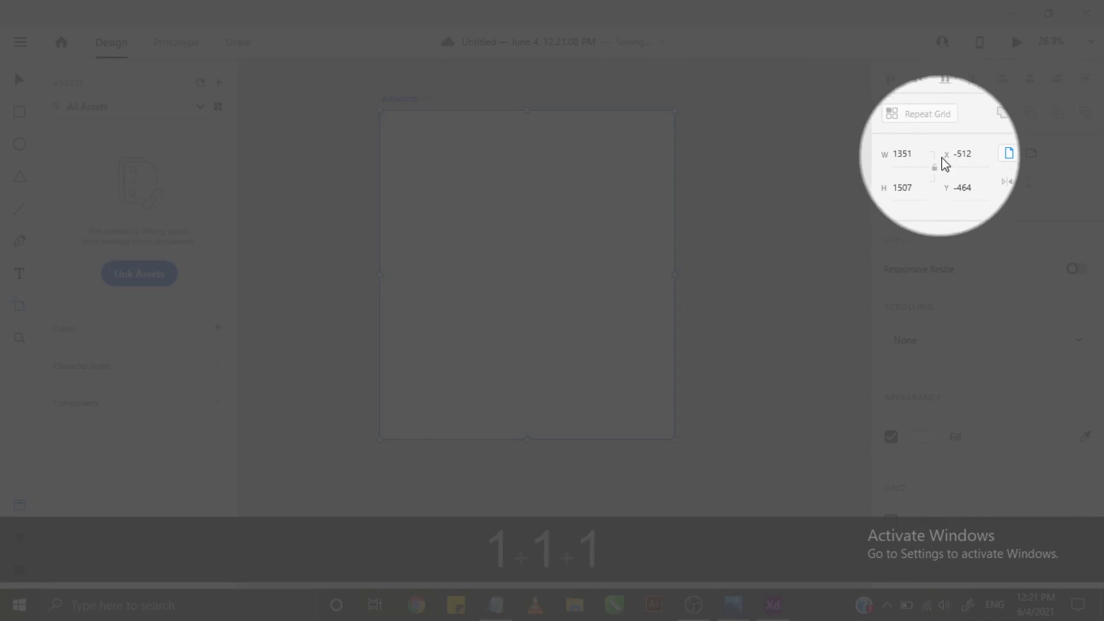
- Lock the artboard's aspect ratio and set its width to 1000
{"action": "left_click", "coordinate": [935, 167]}
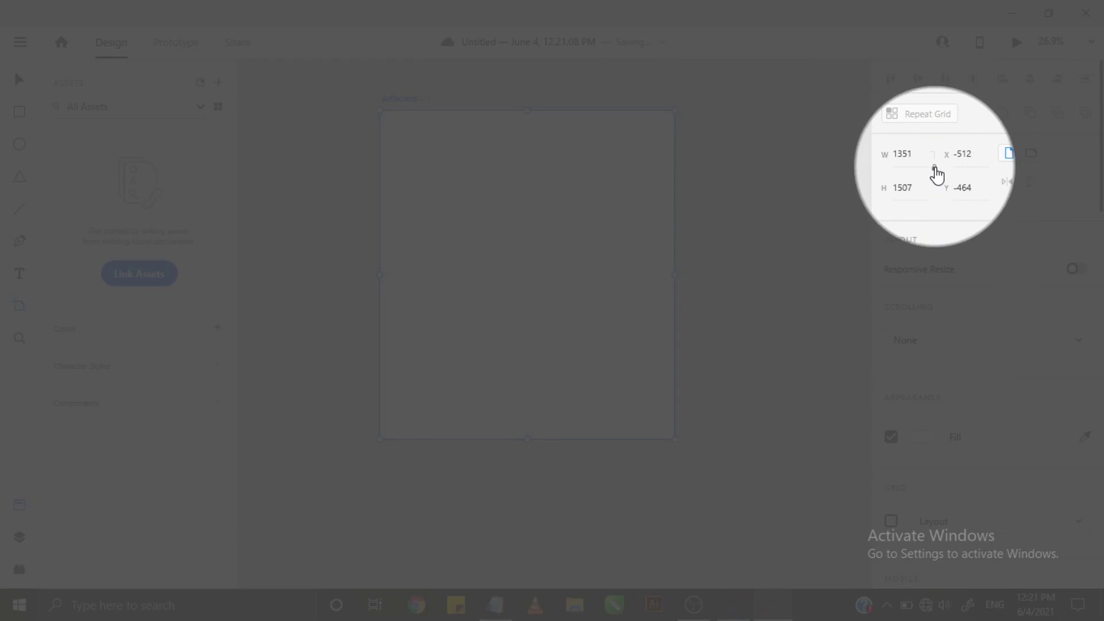
{"action": "double_click", "coordinate": [908, 190]}
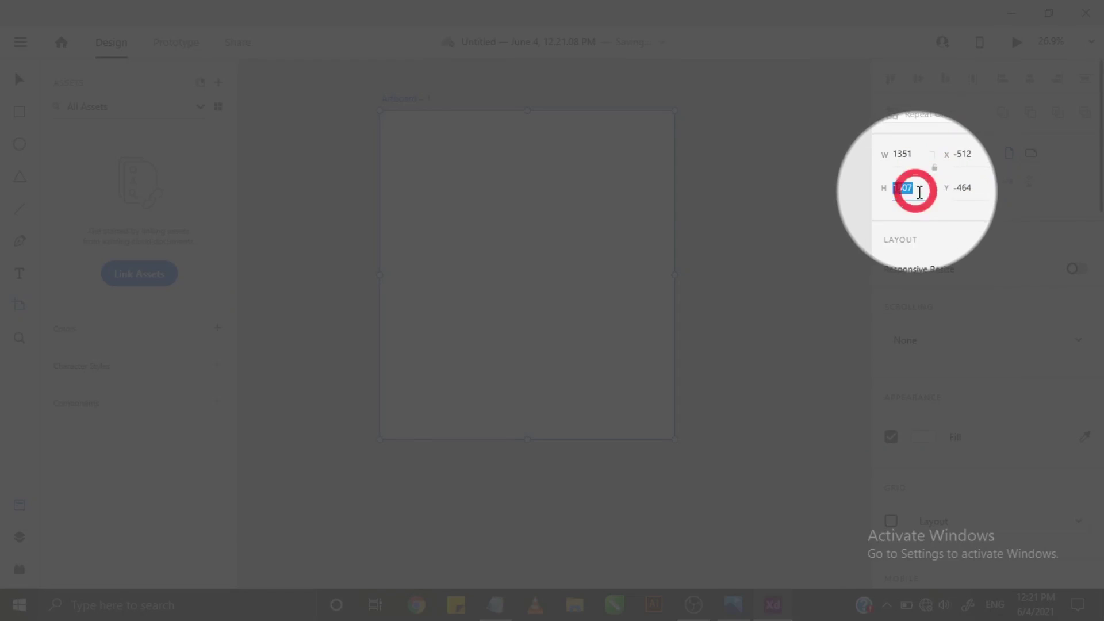
{"action": "double_click", "coordinate": [907, 153]}
{"action": "left_click", "coordinate": [924, 156]}
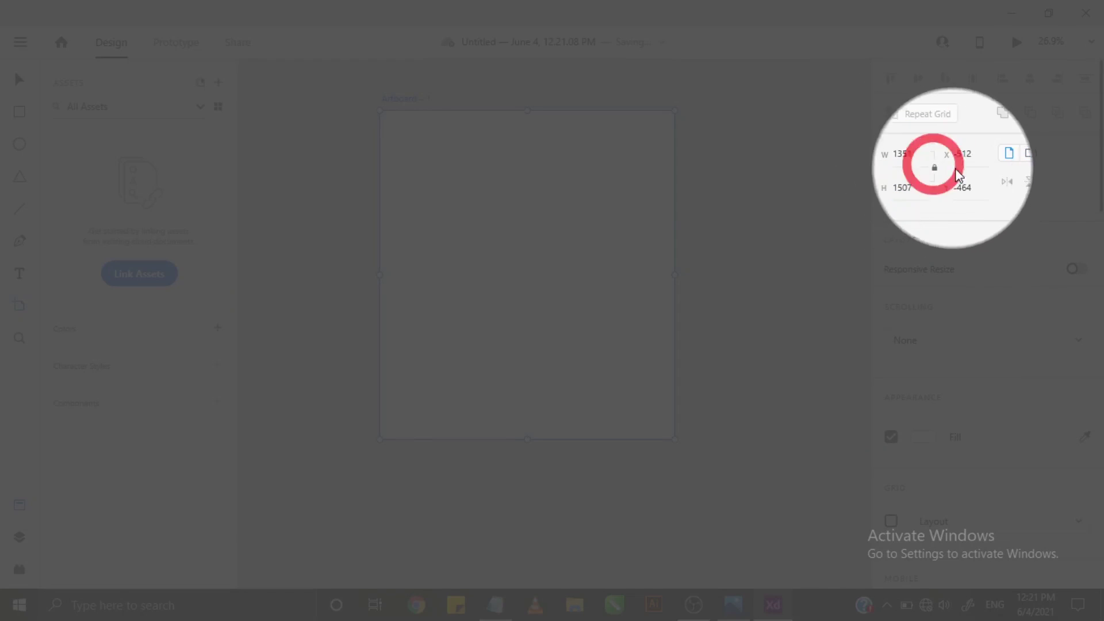
{"action": "left_click_drag", "start_coordinate": [922, 154], "coordinate": [839, 148]}
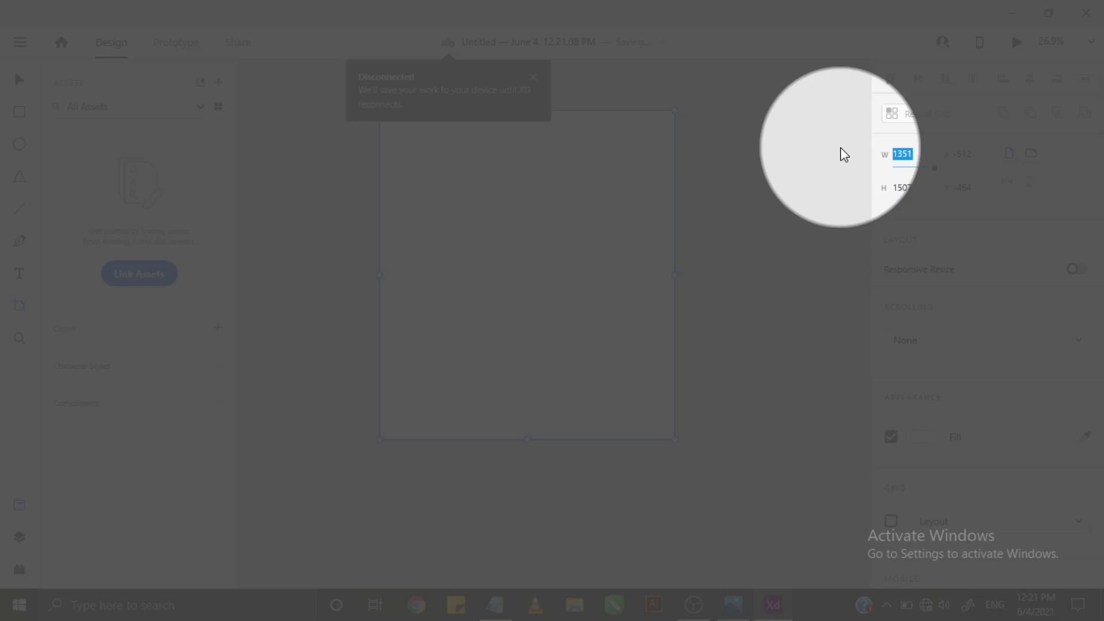
{"action": "type", "text": "100"}
{"action": "key", "text": "BackSpace"}
{"action": "key", "text": "BackSpace"}
{"action": "type", "text": "111"}
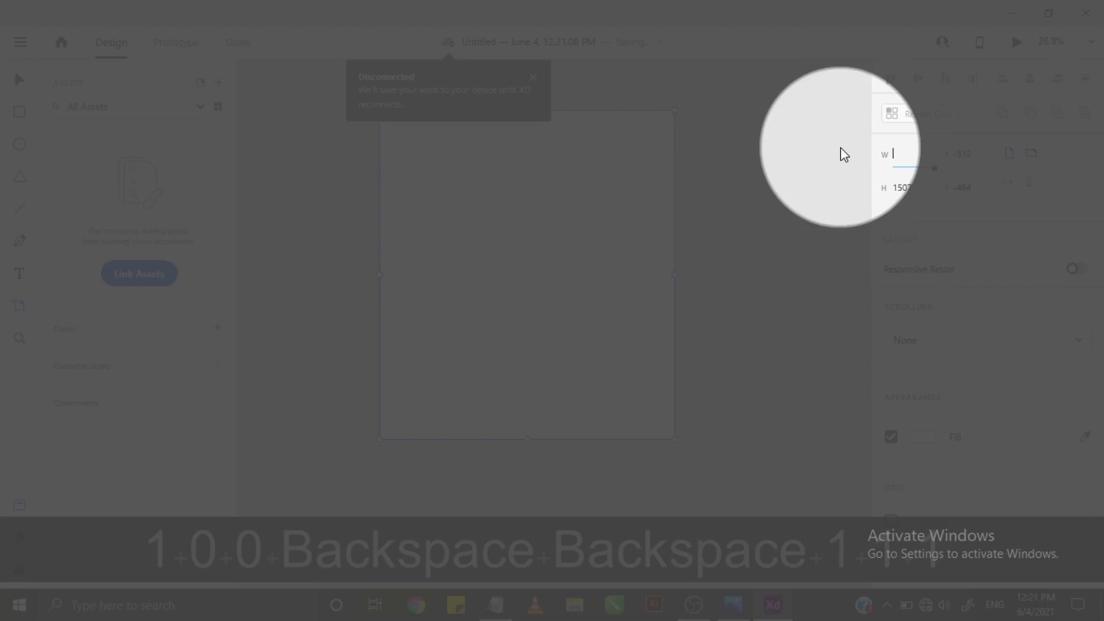
{"action": "type", "text": "1"}
{"action": "key", "text": "End"}
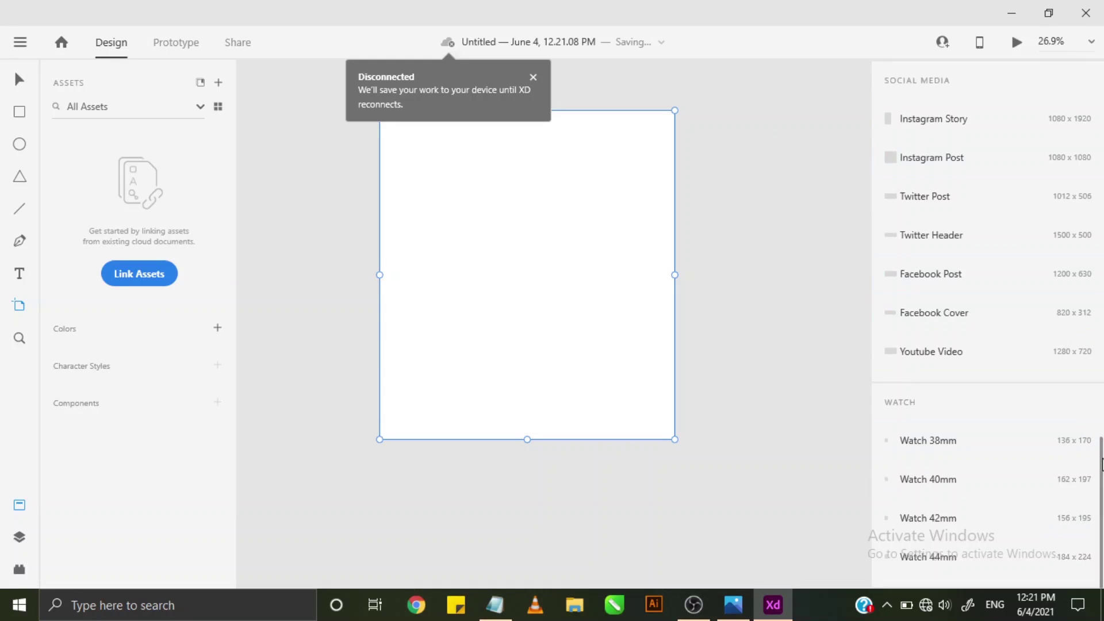
{"action": "scroll", "coordinate": [1081, 75], "scroll_direction": "up", "scroll_amount": 2}
{"action": "left_click", "coordinate": [910, 160]}
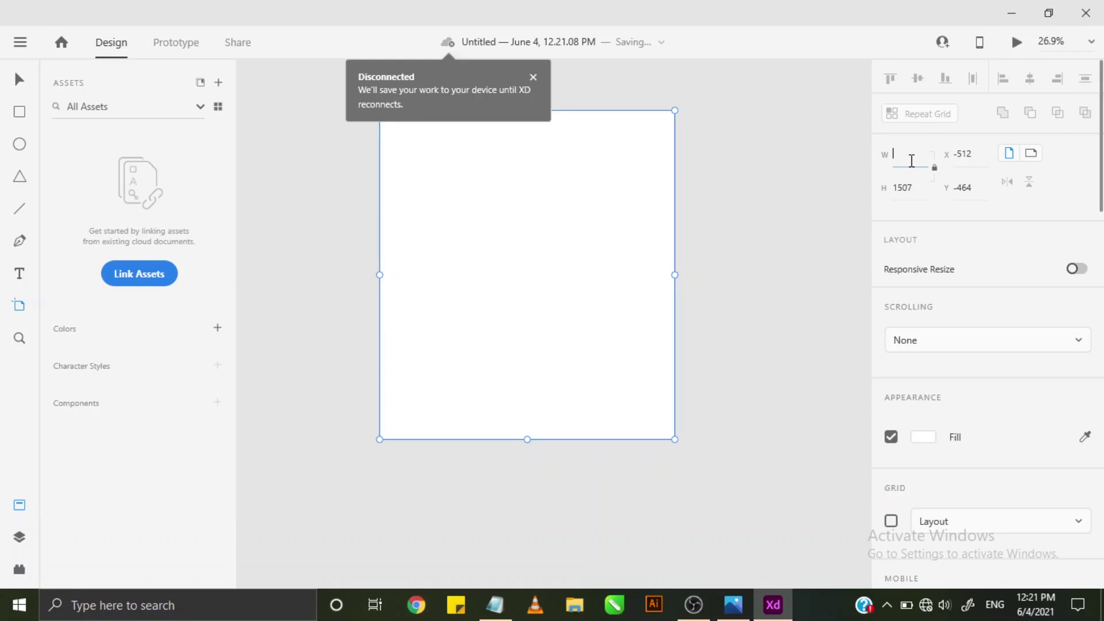
{"action": "left_click", "coordinate": [906, 190]}
{"action": "left_click_drag", "start_coordinate": [901, 155], "coordinate": [932, 162]}
{"action": "type", "text": "000"}
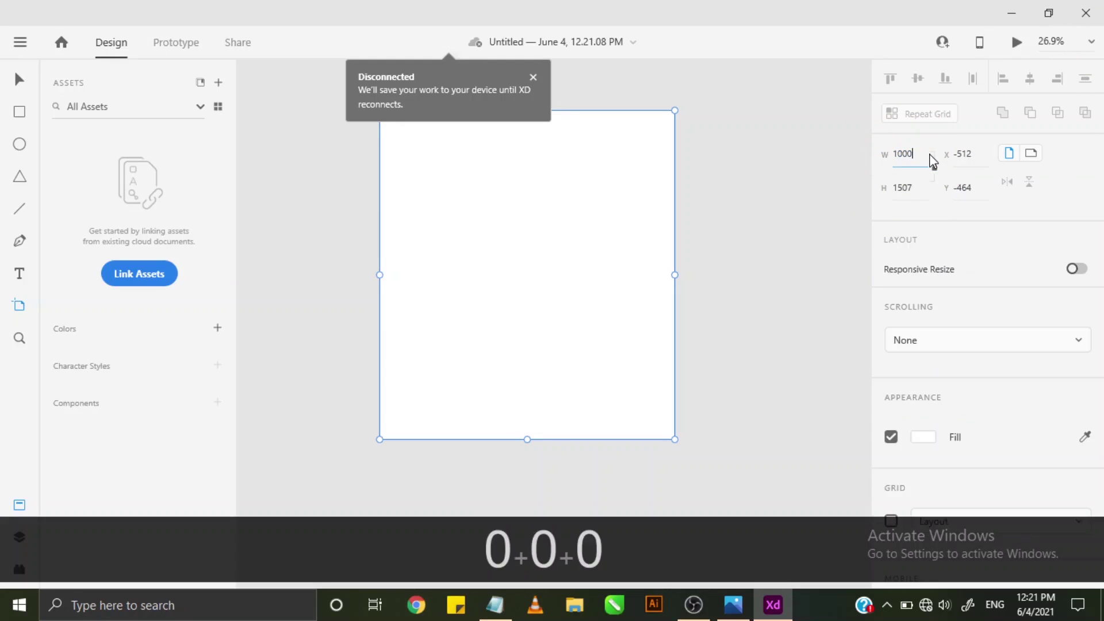
{"action": "key", "text": "Return"}
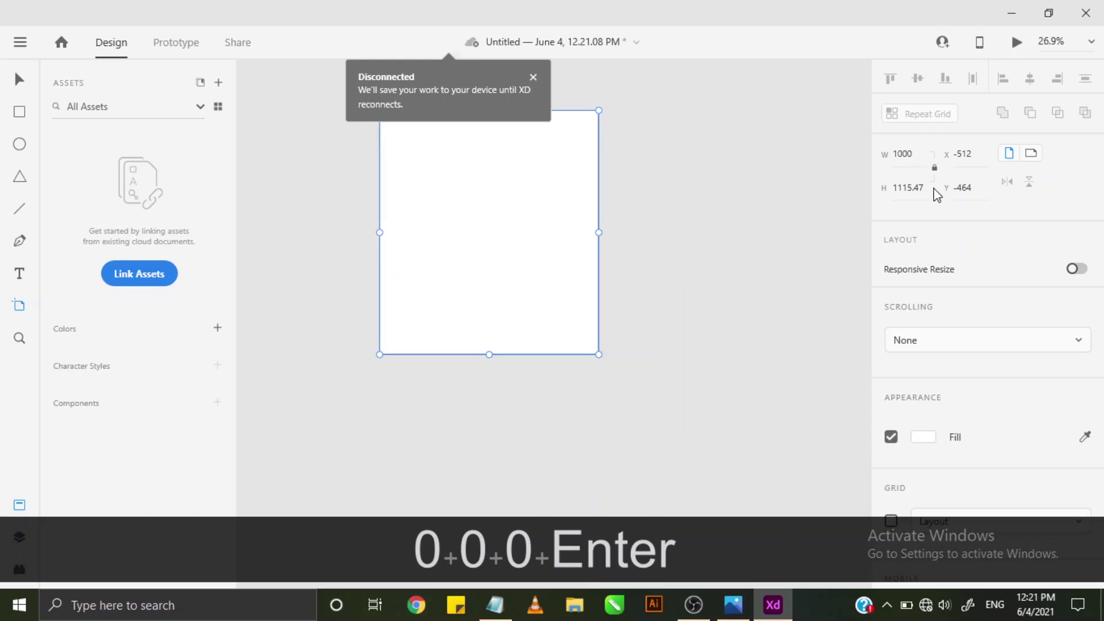
- Set the artboard height to 1000, giving 896.48 × 1000, and dismiss the Disconnected notice
{"action": "left_click", "coordinate": [921, 183]}
{"action": "left_click", "coordinate": [907, 185]}
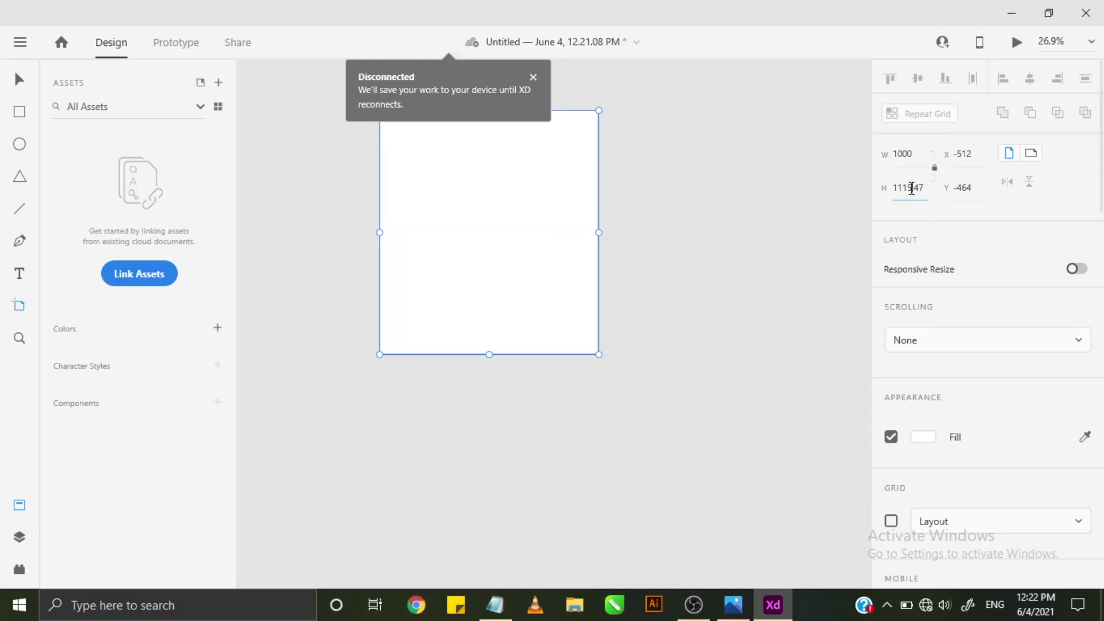
{"action": "key", "text": "BackSpace"}
{"action": "key", "text": "BackSpace"}
{"action": "key", "text": "BackSpace"}
{"action": "key", "text": "BackSpace"}
{"action": "key", "text": "BackSpace"}
{"action": "key", "text": "BackSpace"}
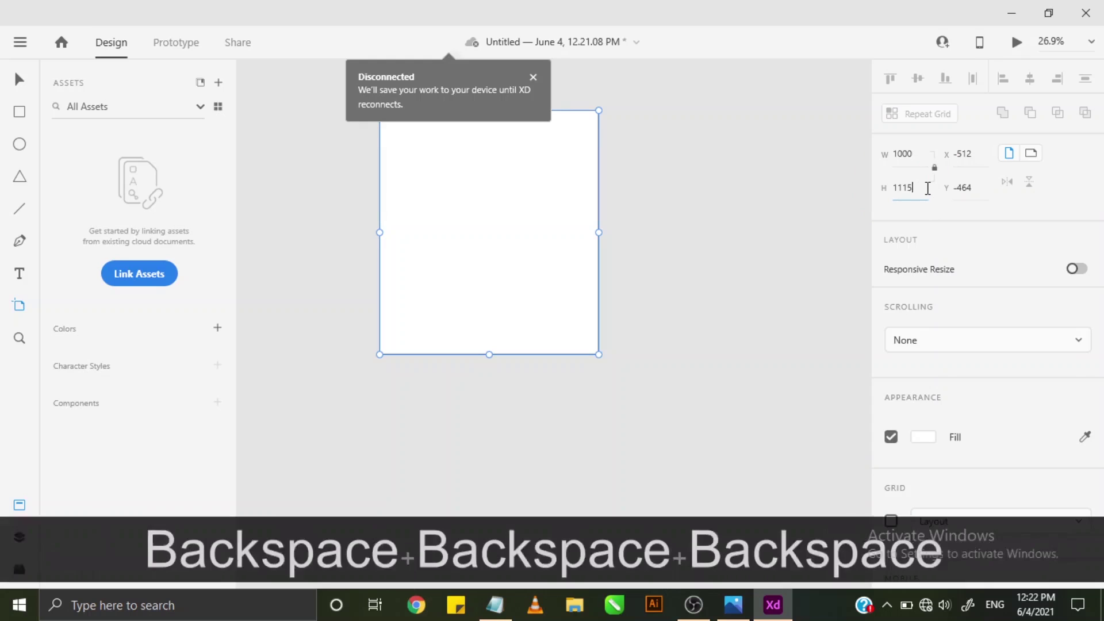
{"action": "type", "text": "000"}
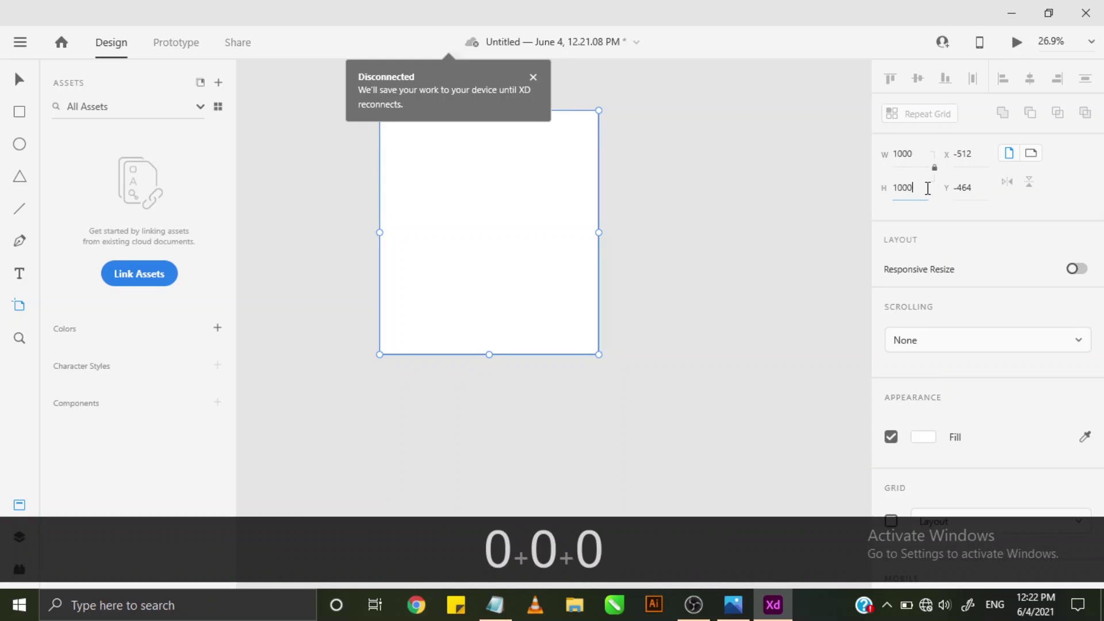
{"action": "key", "text": "Return"}
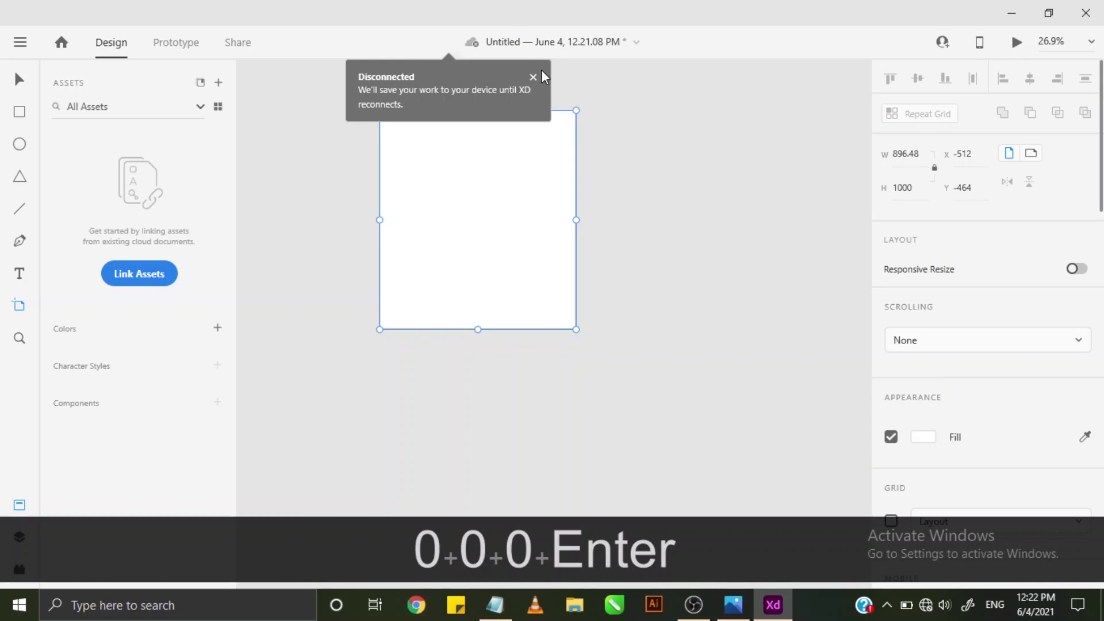
{"action": "left_click", "coordinate": [533, 76]}
{"action": "scroll", "coordinate": [506, 230], "scroll_direction": "down", "scroll_amount": 1}
{"action": "scroll", "coordinate": [471, 206], "scroll_direction": "up", "scroll_amount": 4}
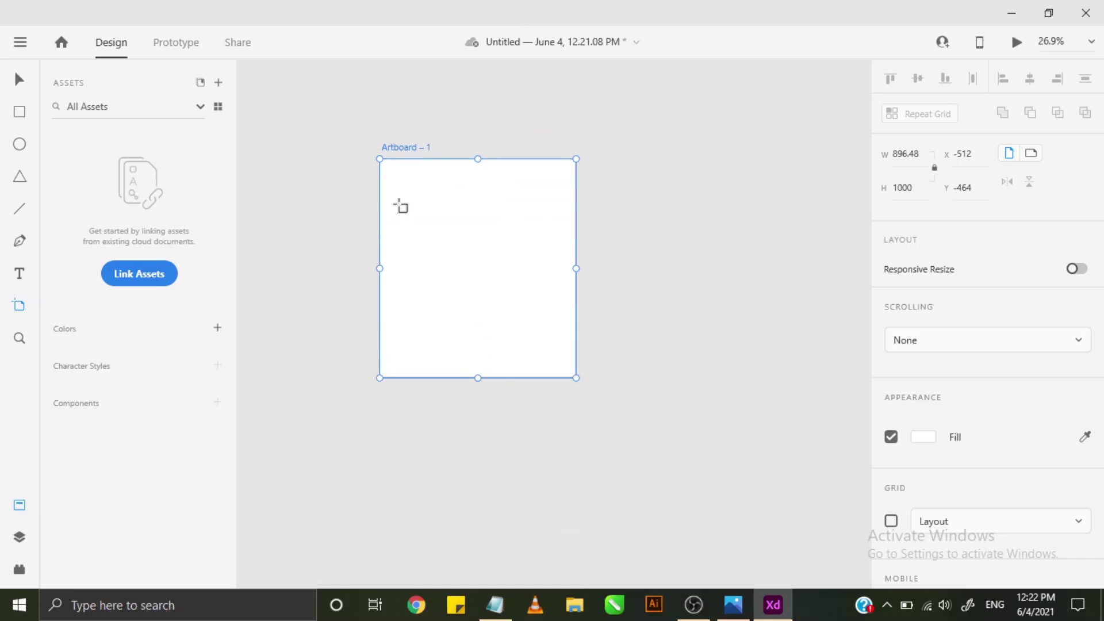
{"action": "scroll", "coordinate": [458, 276], "scroll_direction": "up", "scroll_amount": 1}
{"action": "scroll", "coordinate": [458, 294], "scroll_direction": "up", "scroll_amount": 4}
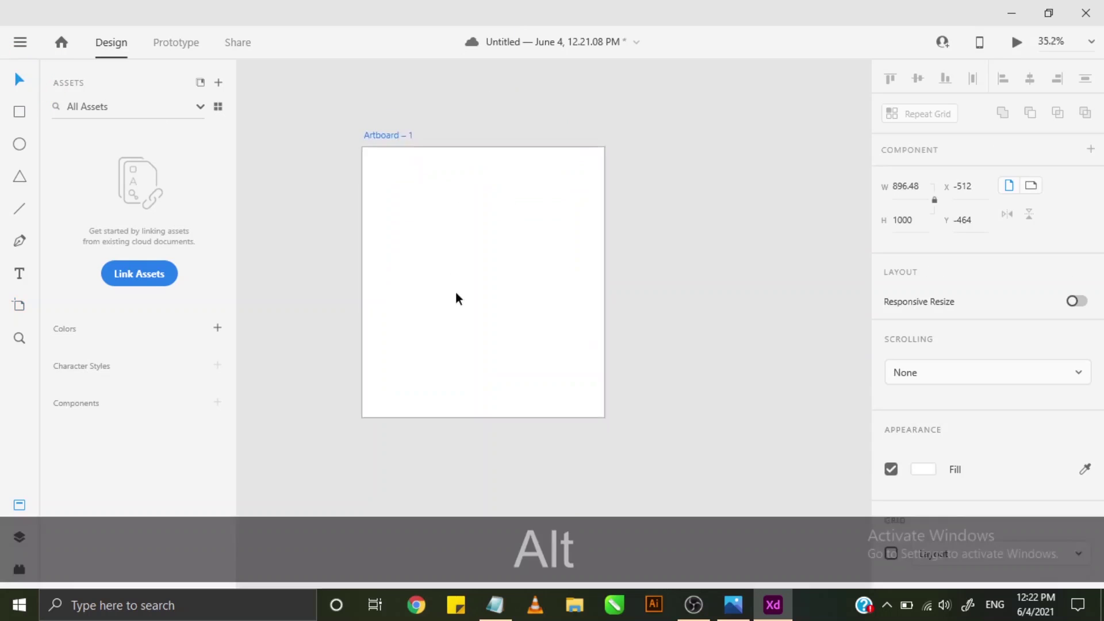
{"action": "key", "text": "alt+space"}
{"action": "left_click_drag", "start_coordinate": [482, 256], "coordinate": [527, 254]}
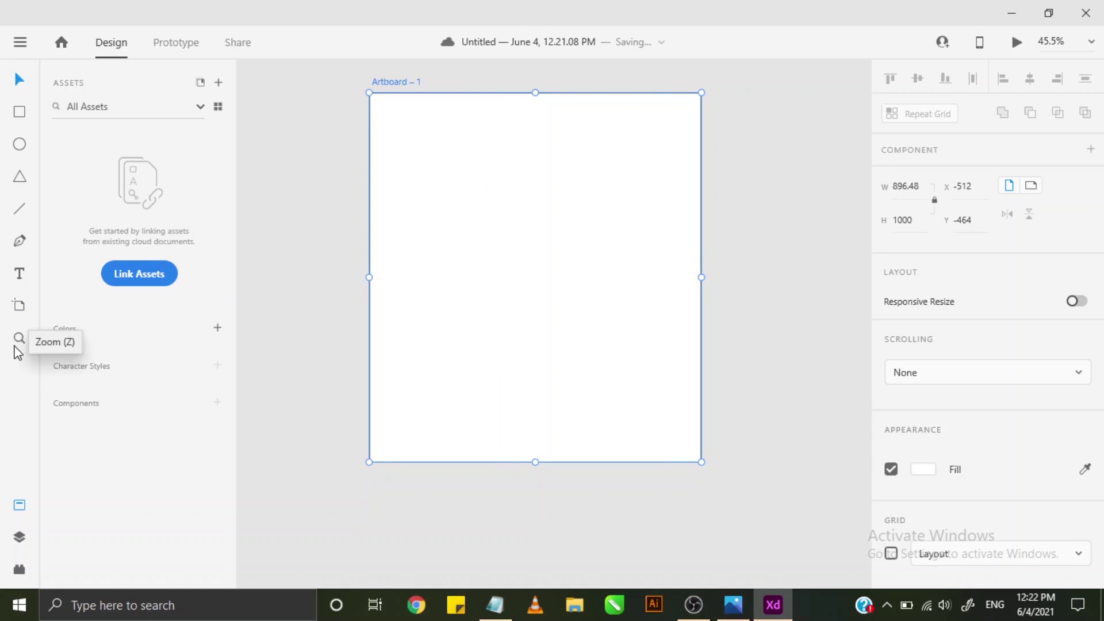
- Change Artboard – 1's fill from white to a solid dark gray
{"action": "scroll", "coordinate": [479, 168], "scroll_direction": "up", "scroll_amount": 1}
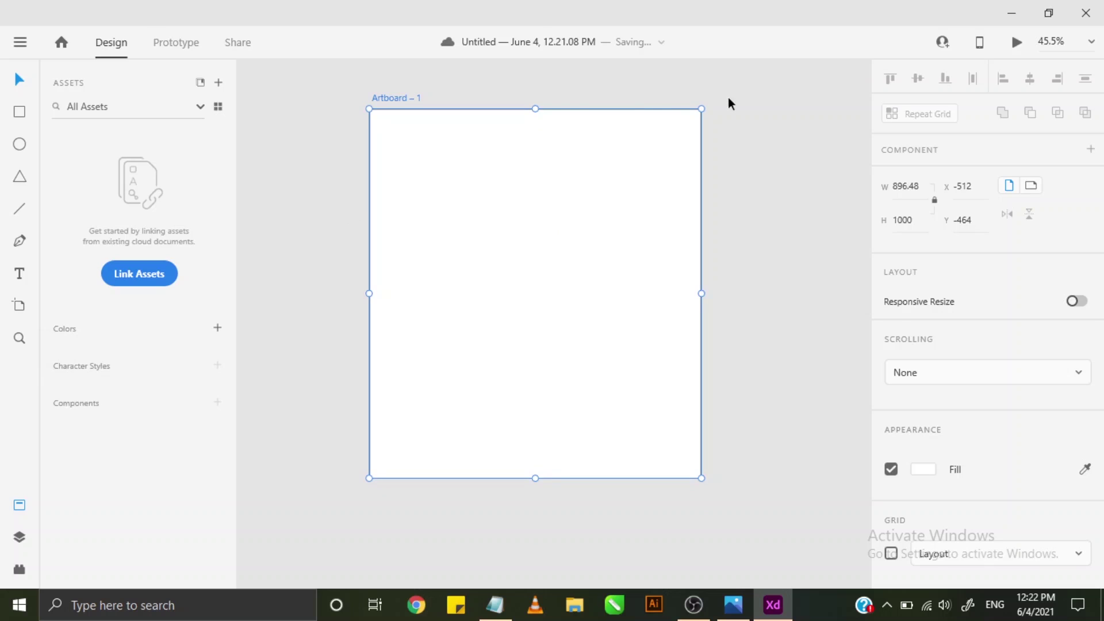
{"action": "left_click", "coordinate": [736, 115]}
{"action": "left_click", "coordinate": [569, 273]}
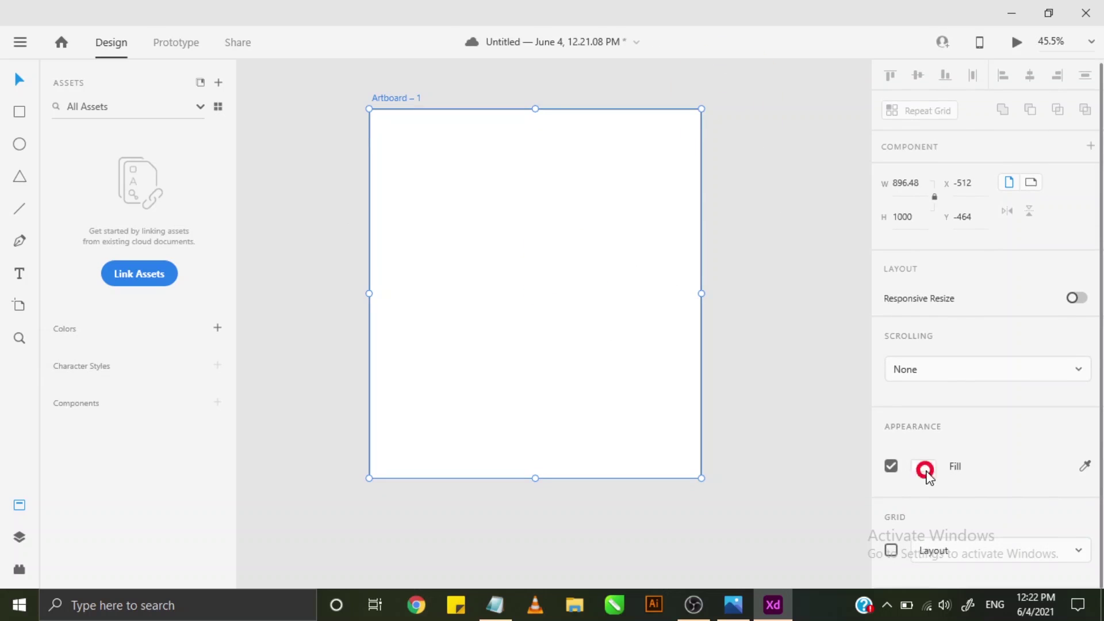
{"action": "left_click", "coordinate": [924, 469]}
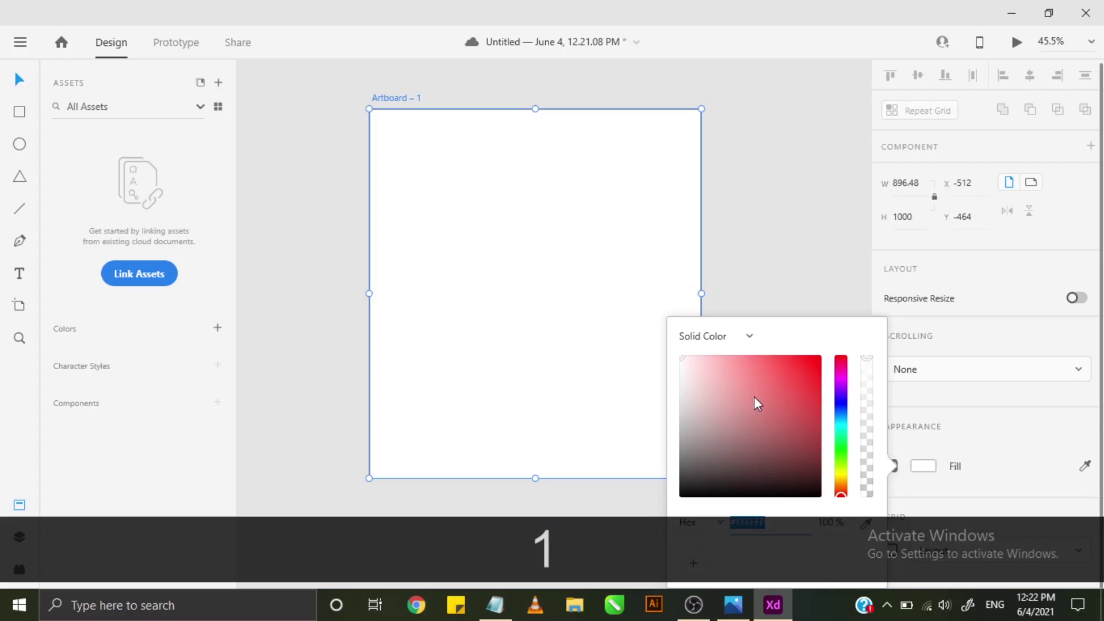
{"action": "left_click", "coordinate": [684, 430]}
{"action": "mouse_move", "coordinate": [684, 429]}
{"action": "left_mouse_down"}
{"action": "mouse_move", "coordinate": [670, 414]}
{"action": "mouse_move", "coordinate": [680, 384]}
{"action": "mouse_move", "coordinate": [675, 448]}
{"action": "mouse_move", "coordinate": [670, 439]}
{"action": "left_mouse_up"}
{"action": "left_click", "coordinate": [833, 214]}
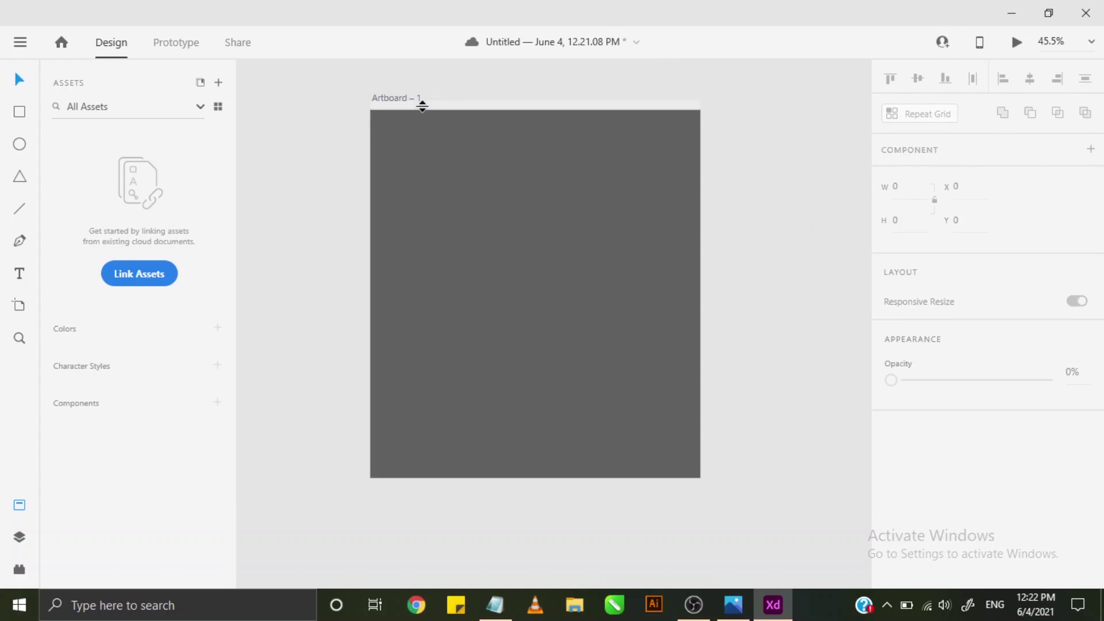
{"action": "left_click", "coordinate": [20, 139]}
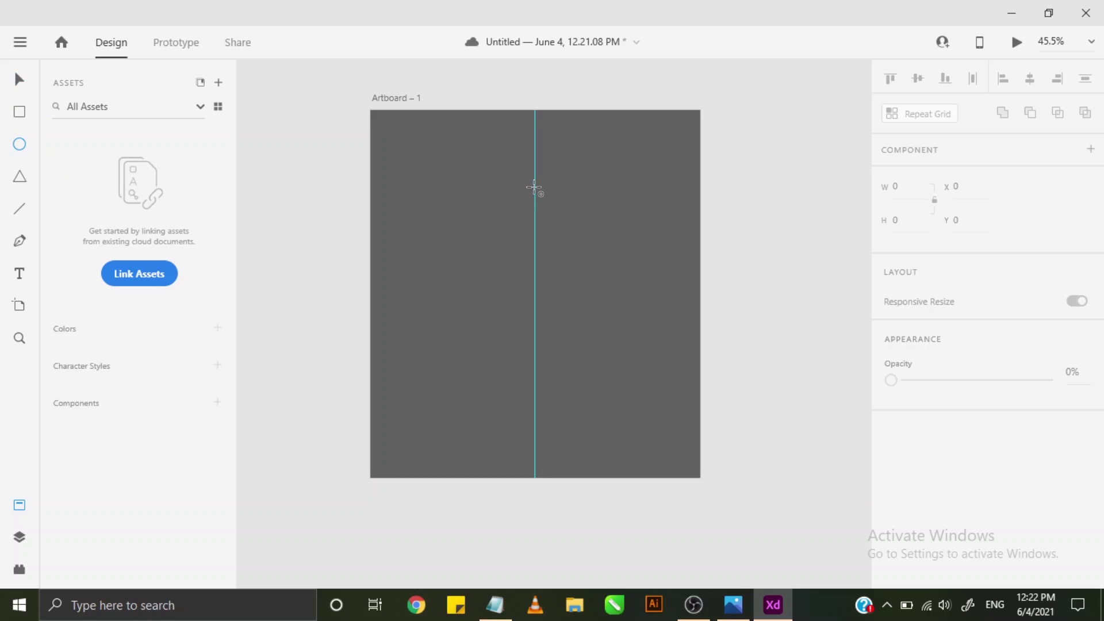
- Draw a white 242 × 242 circle centred near the artboard's top, then minimise XD
{"action": "left_click_drag", "start_coordinate": [534, 186], "coordinate": [584, 230]}
{"action": "key", "text": "alt"}
{"action": "key", "text": "shift"}
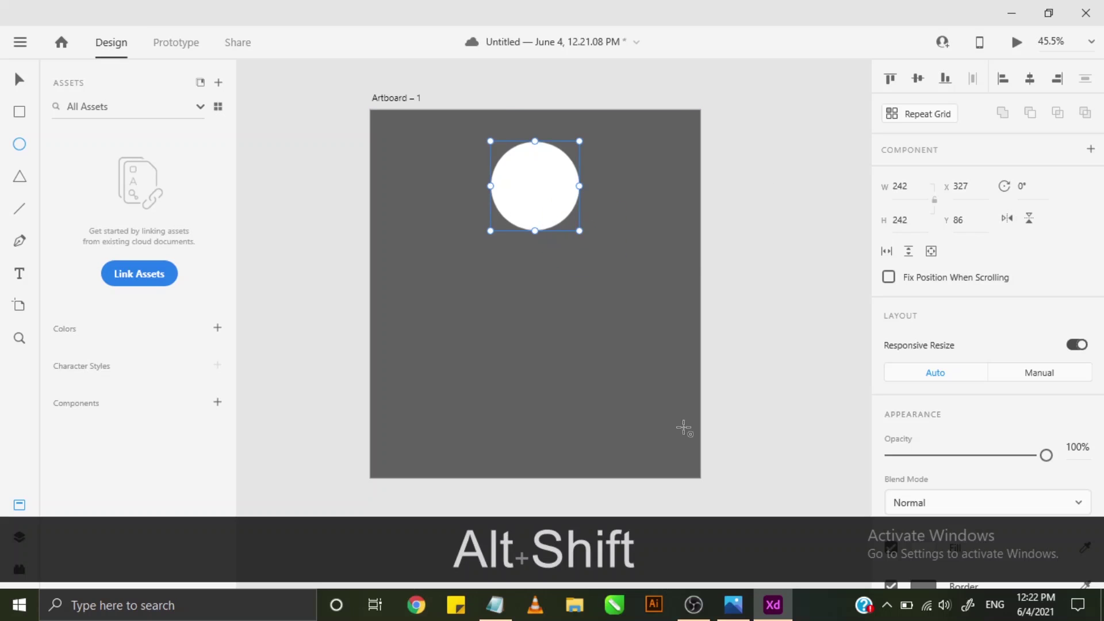
{"action": "left_click", "coordinate": [773, 604]}
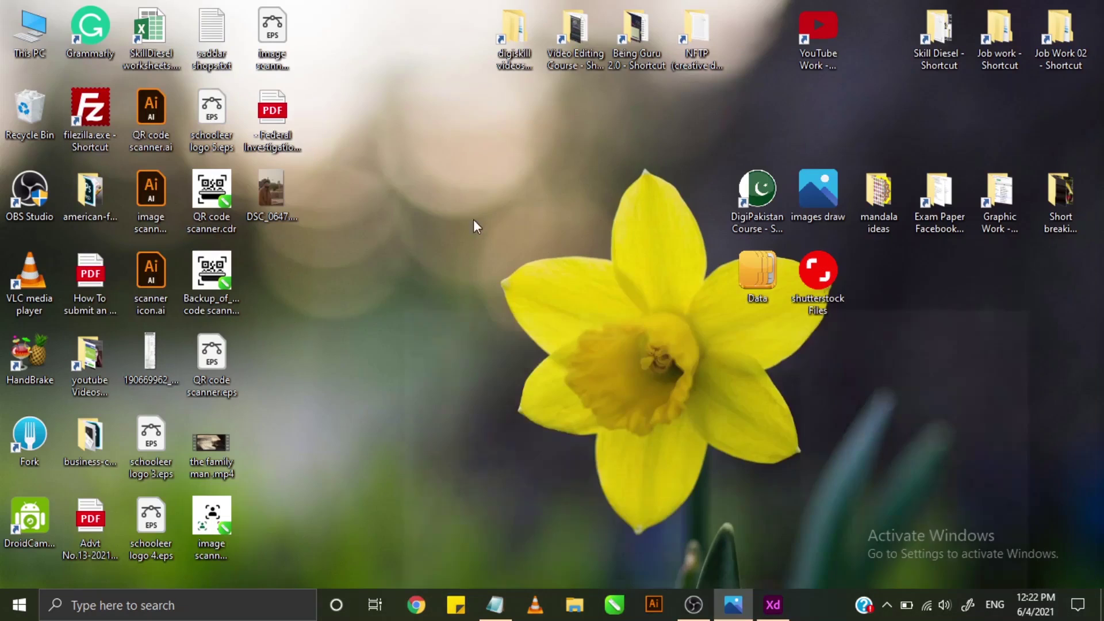
- Drag the photo from the desktop onto the artboard and start scaling it down
{"action": "left_click_drag", "start_coordinate": [270, 192], "coordinate": [614, 413]}
{"action": "left_click_drag", "start_coordinate": [775, 597], "coordinate": [637, 223]}
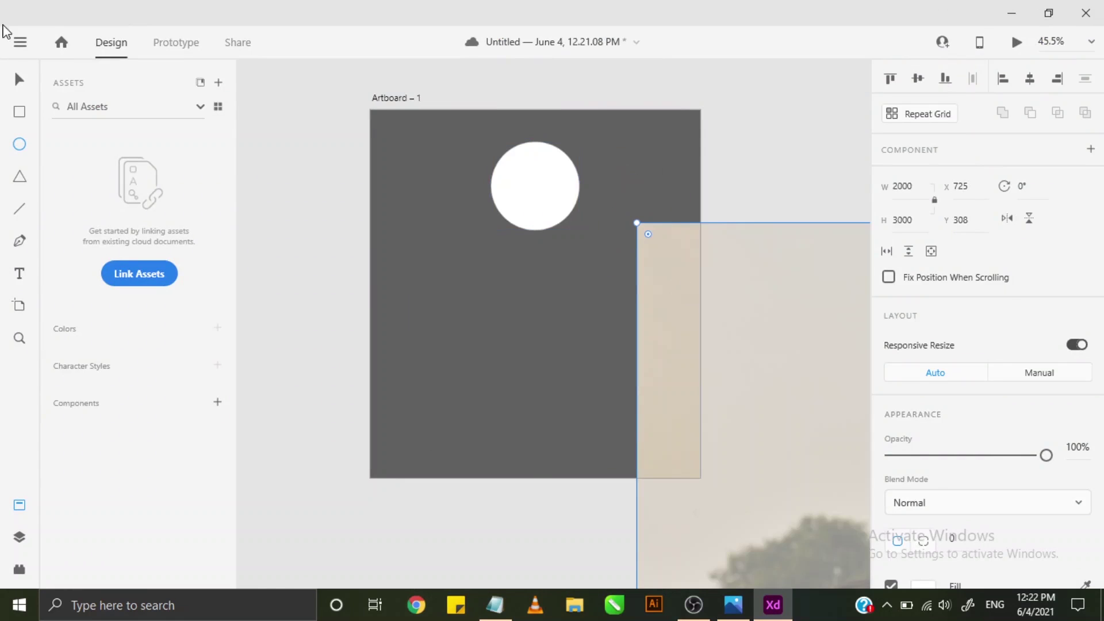
{"action": "left_click_drag", "start_coordinate": [699, 390], "coordinate": [364, 332]}
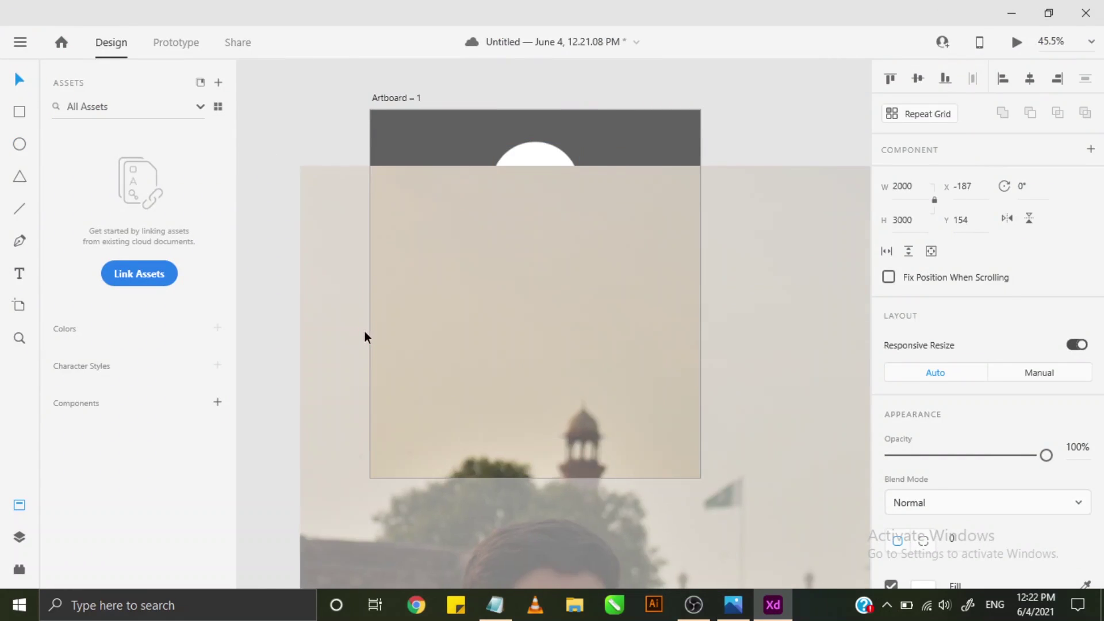
{"action": "left_click_drag", "start_coordinate": [300, 165], "coordinate": [624, 466]}
{"action": "scroll", "coordinate": [628, 437], "scroll_direction": "down", "scroll_amount": 3}
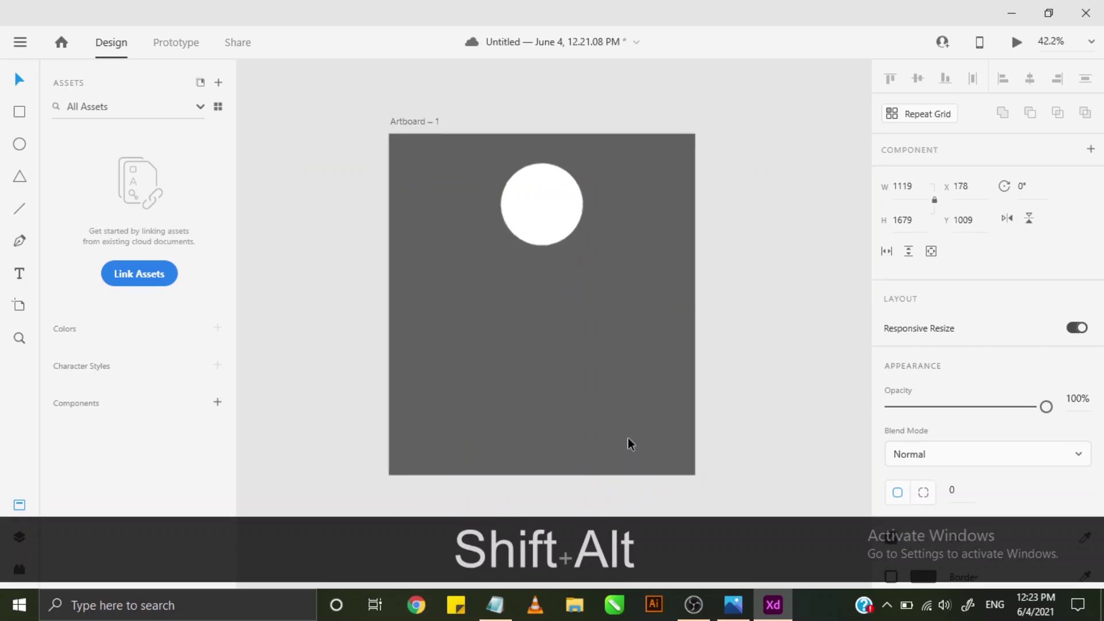
{"action": "scroll", "coordinate": [691, 379], "scroll_direction": "up", "scroll_amount": 1}
{"action": "scroll", "coordinate": [752, 394], "scroll_direction": "down", "scroll_amount": 4}
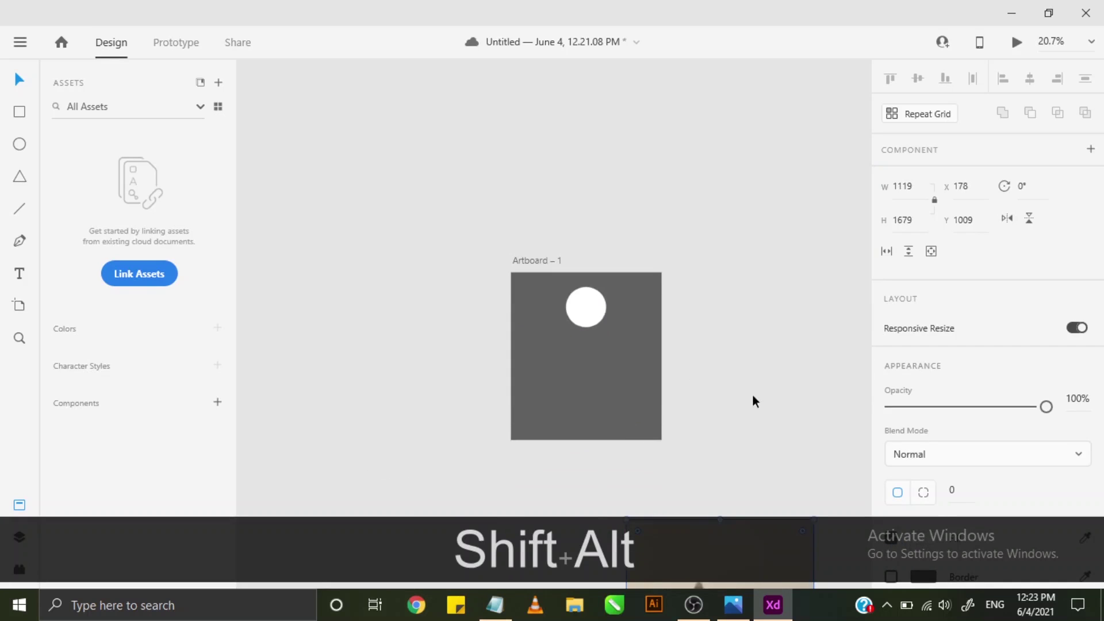
- Scale the photo to 283 × 425 and place it over the white circle
{"action": "left_click_drag", "start_coordinate": [711, 489], "coordinate": [477, 167]}
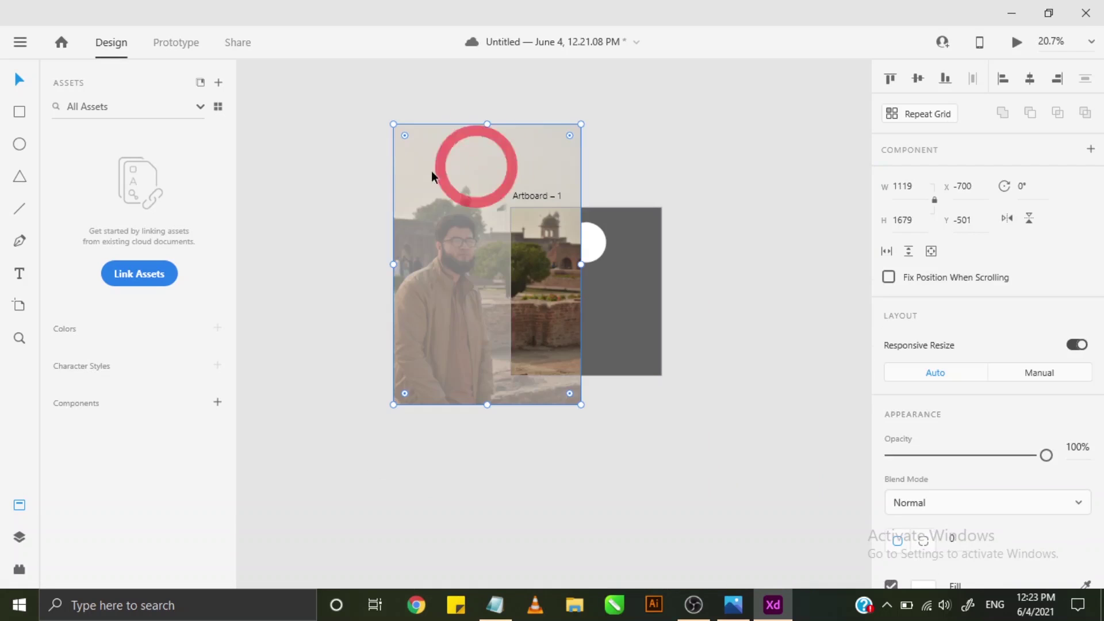
{"action": "left_click_drag", "start_coordinate": [395, 123], "coordinate": [534, 334]}
{"action": "scroll", "coordinate": [578, 276], "scroll_direction": "up", "scroll_amount": 1}
{"action": "scroll", "coordinate": [576, 409], "scroll_direction": "up", "scroll_amount": 1}
{"action": "left_click_drag", "start_coordinate": [570, 374], "coordinate": [588, 292]}
{"action": "scroll", "coordinate": [605, 210], "scroll_direction": "up", "scroll_amount": 3}
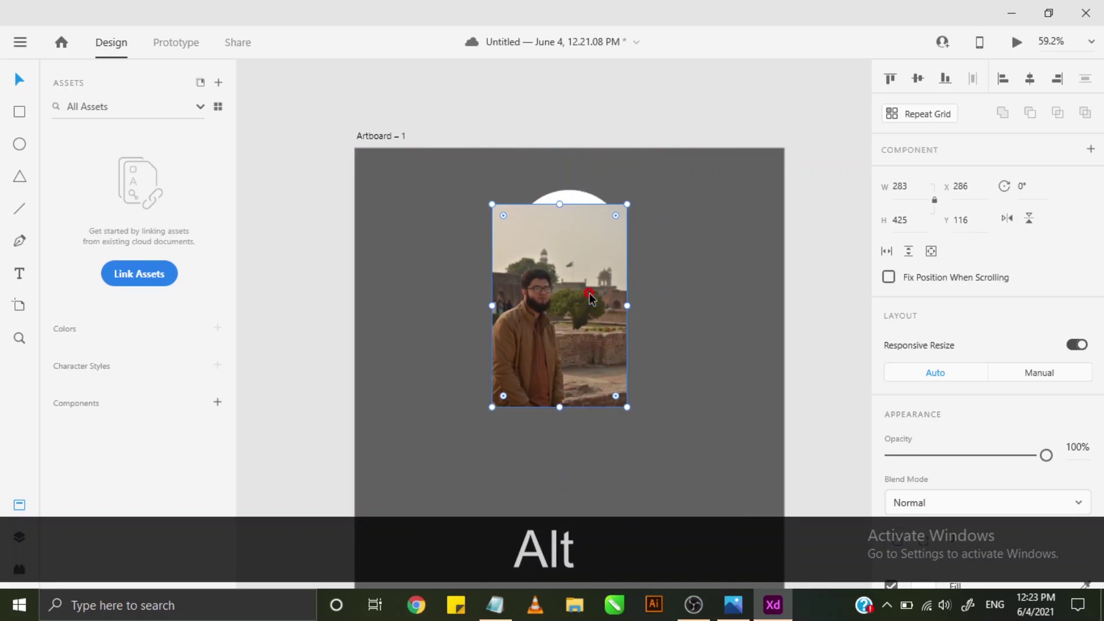
{"action": "left_click", "coordinate": [568, 198]}
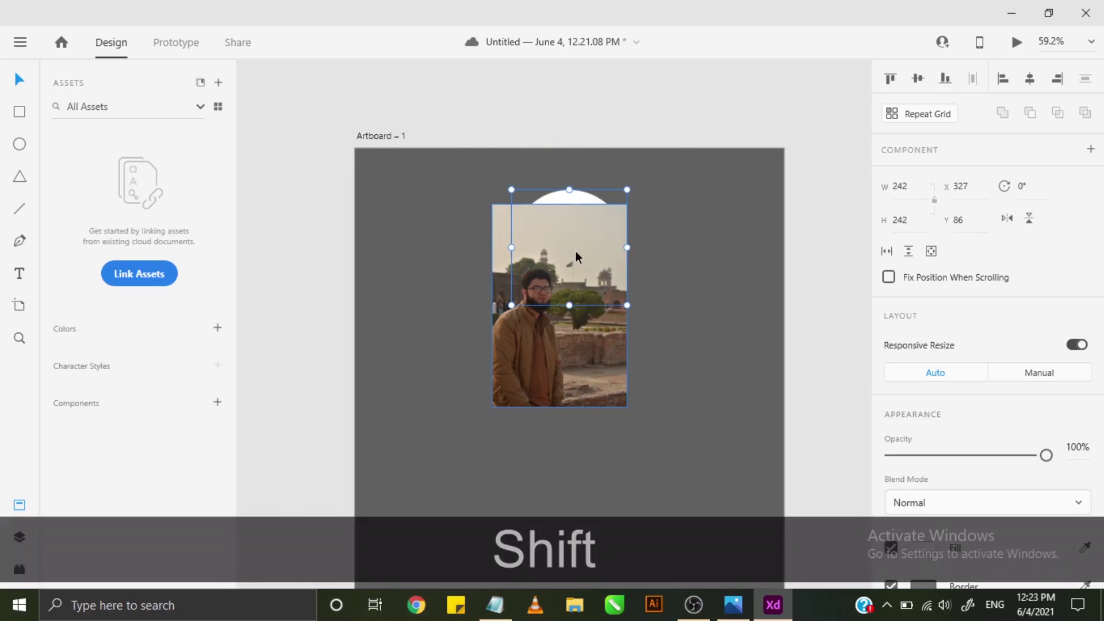
- Mask the photo with the white circle, creating Mask Group 1
{"action": "left_click", "coordinate": [579, 255], "text": "shift"}
{"action": "right_click", "coordinate": [561, 299]}
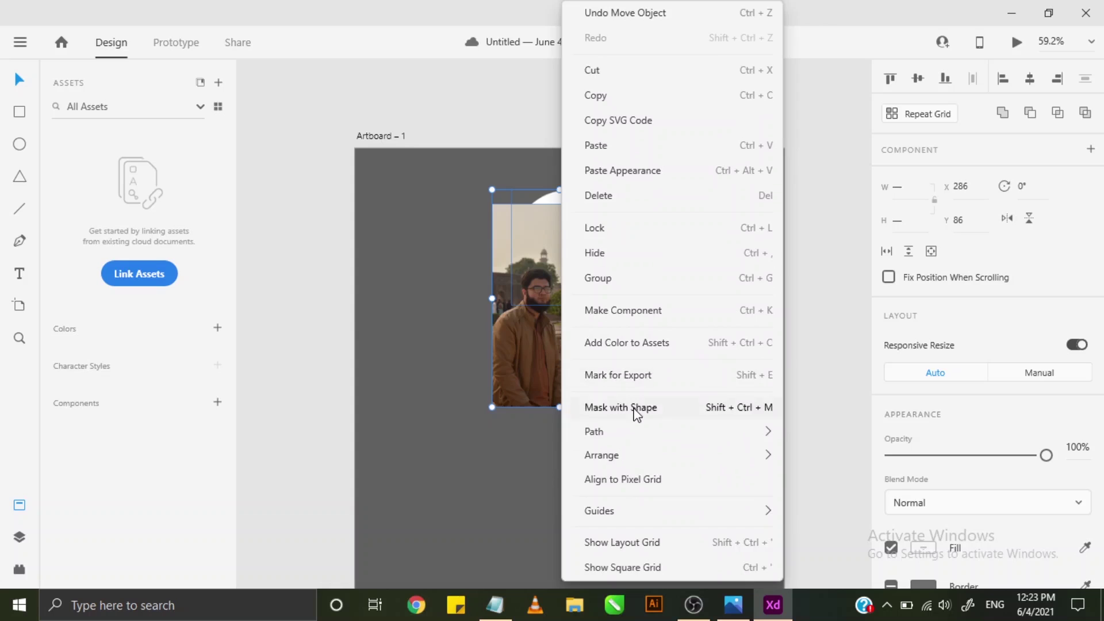
{"action": "left_click", "coordinate": [629, 408]}
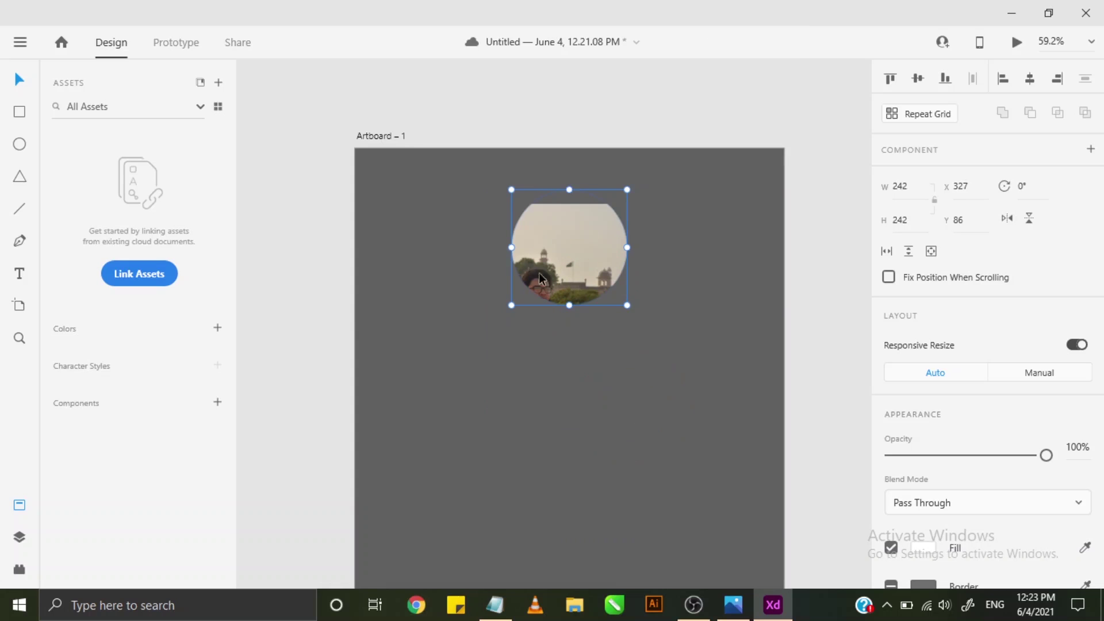
{"action": "left_click", "coordinate": [19, 537]}
{"action": "left_click", "coordinate": [77, 140]}
{"action": "left_click", "coordinate": [127, 142]}
{"action": "left_click", "coordinate": [55, 138]}
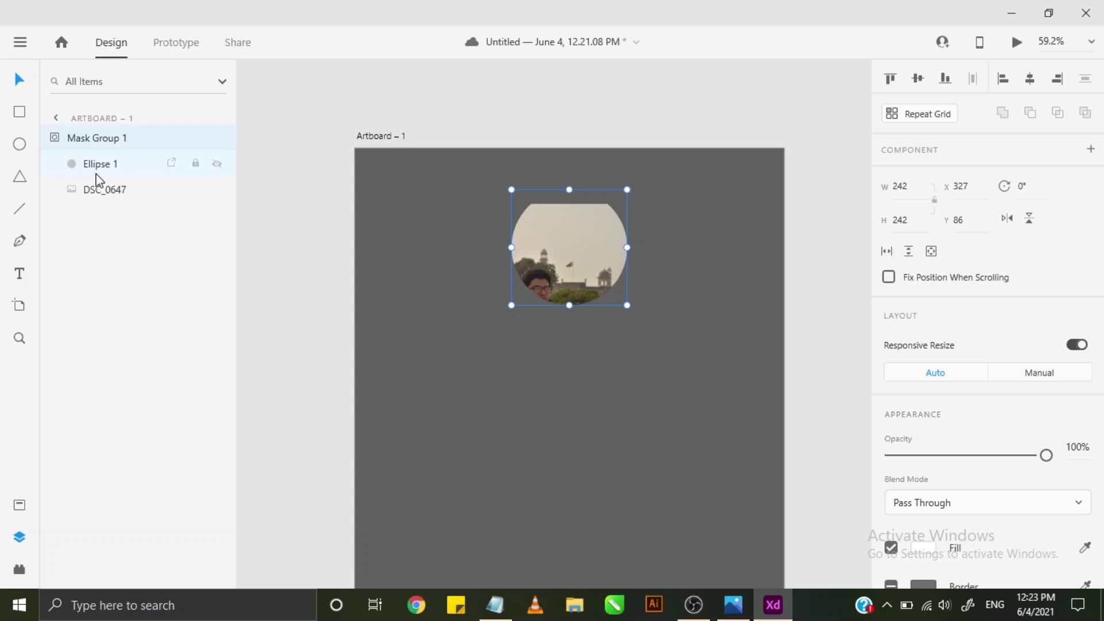
- Enlarge DSC_0647 inside the mask to 416 × 624 so the face fills the circle
{"action": "left_click", "coordinate": [105, 191]}
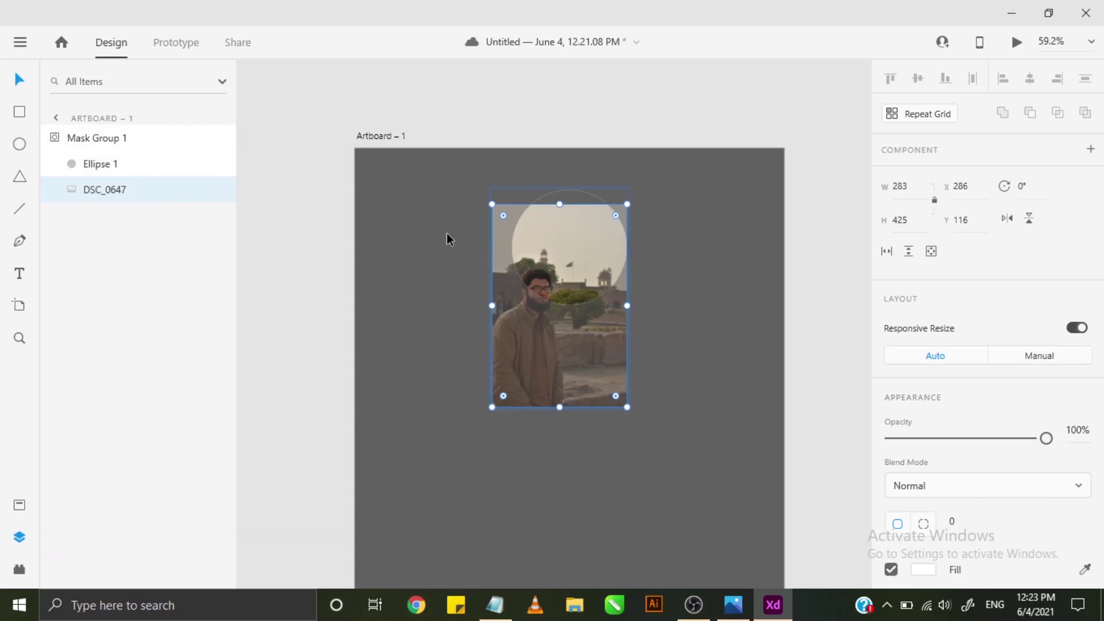
{"action": "left_click_drag", "start_coordinate": [584, 264], "coordinate": [599, 215]}
{"action": "left_click_drag", "start_coordinate": [644, 156], "coordinate": [678, 105]}
{"action": "left_click_drag", "start_coordinate": [578, 264], "coordinate": [572, 291]}
{"action": "left_click_drag", "start_coordinate": [676, 136], "coordinate": [704, 90]}
{"action": "left_click_drag", "start_coordinate": [553, 268], "coordinate": [549, 286]}
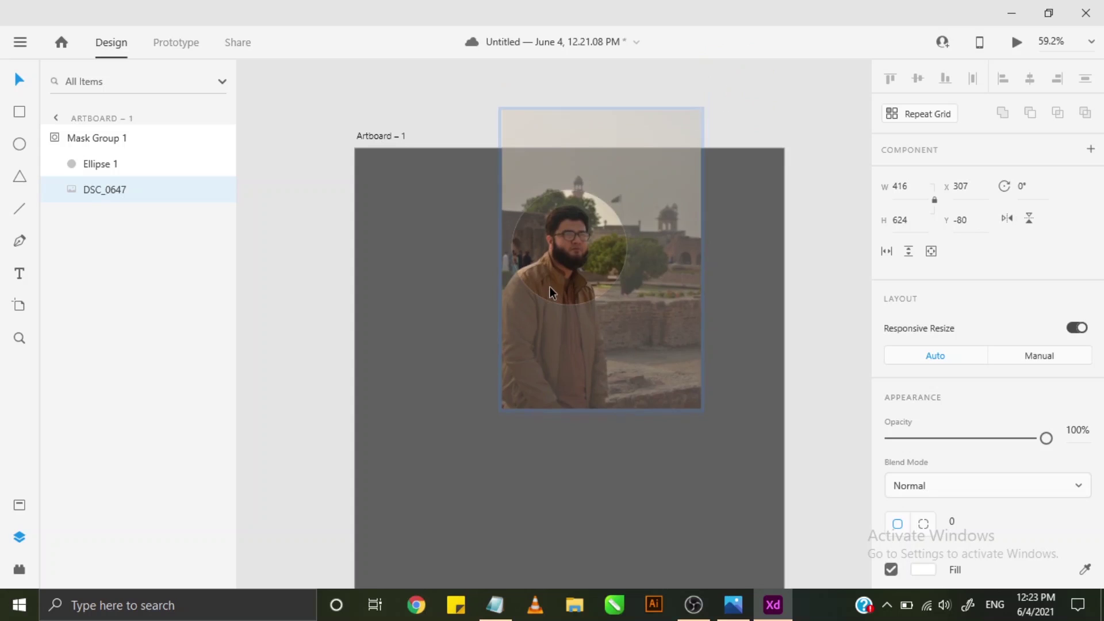
{"action": "left_click", "coordinate": [264, 238]}
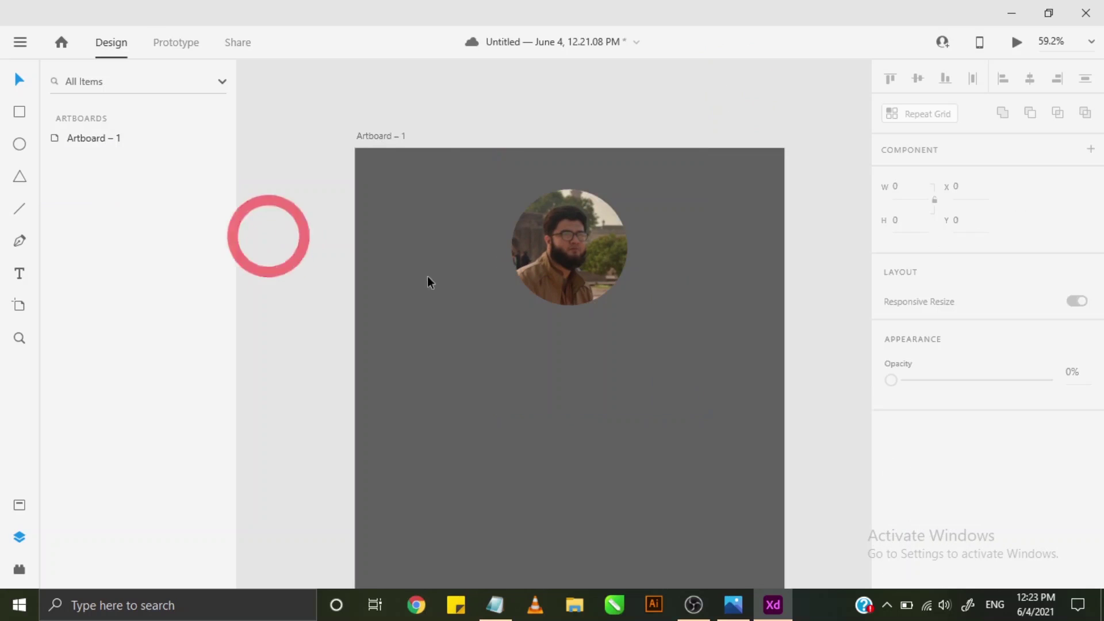
- Set Ellipse 1's border size to 4
{"action": "scroll", "coordinate": [594, 264], "scroll_direction": "down", "scroll_amount": 2}
{"action": "left_click", "coordinate": [589, 185]}
{"action": "left_click", "coordinate": [112, 167]}
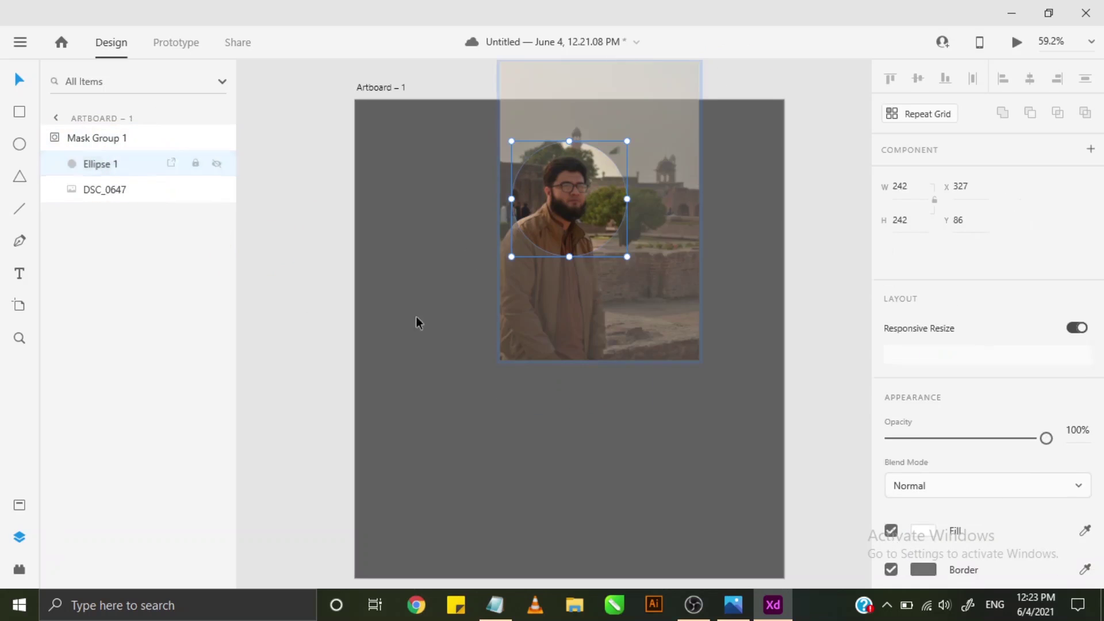
{"action": "scroll", "coordinate": [914, 389], "scroll_direction": "down", "scroll_amount": 3}
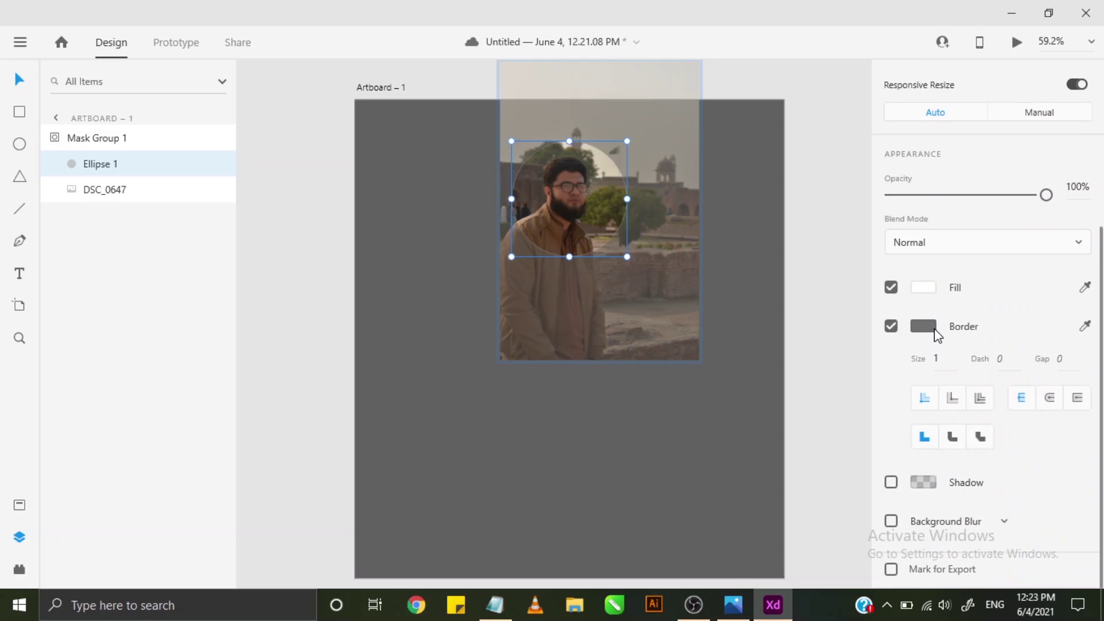
{"action": "left_click", "coordinate": [940, 359]}
{"action": "type", "text": "3"}
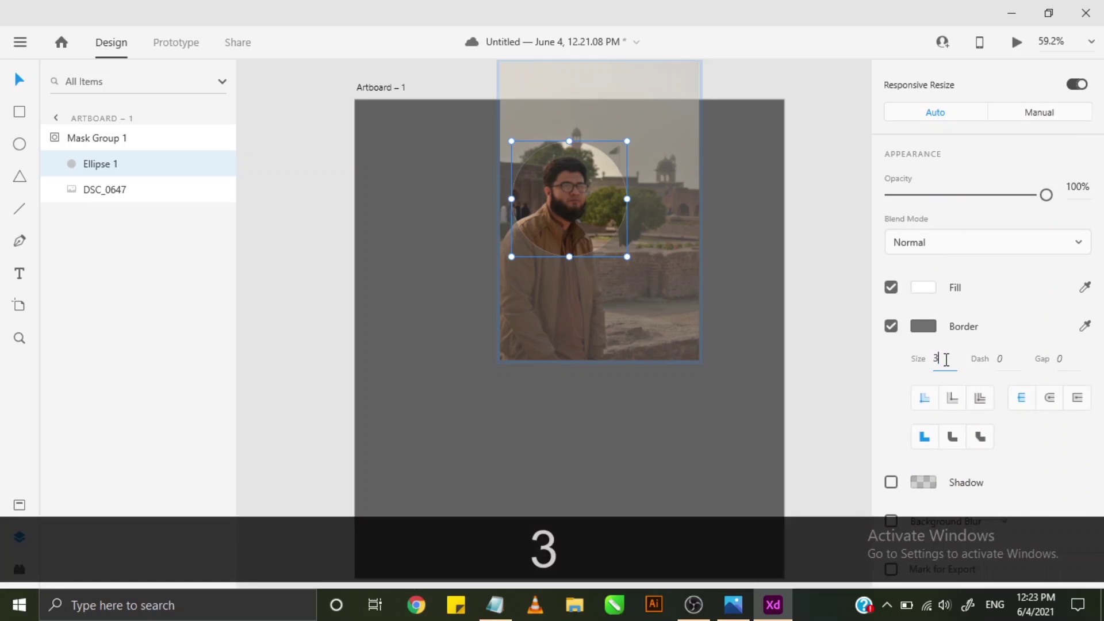
{"action": "key", "text": "BackSpace"}
{"action": "key", "text": "BackSpace"}
{"action": "key", "text": "BackSpace"}
{"action": "key", "text": "BackSpace"}
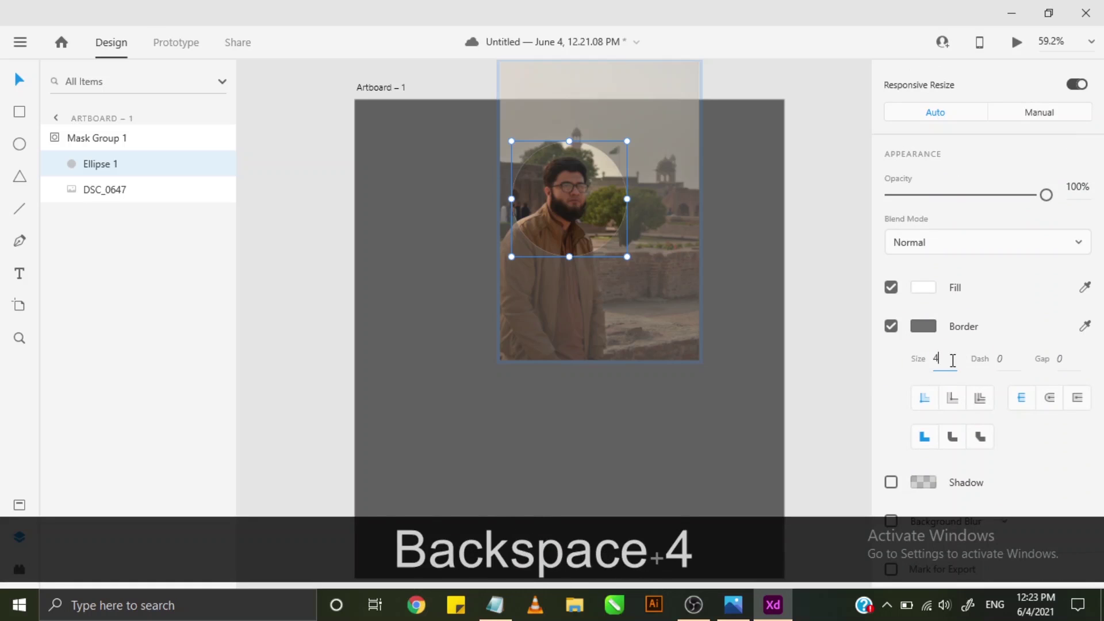
{"action": "left_click", "coordinate": [854, 353]}
- Make the circle's border colour white (#FFFFFF)
{"action": "left_click", "coordinate": [566, 198]}
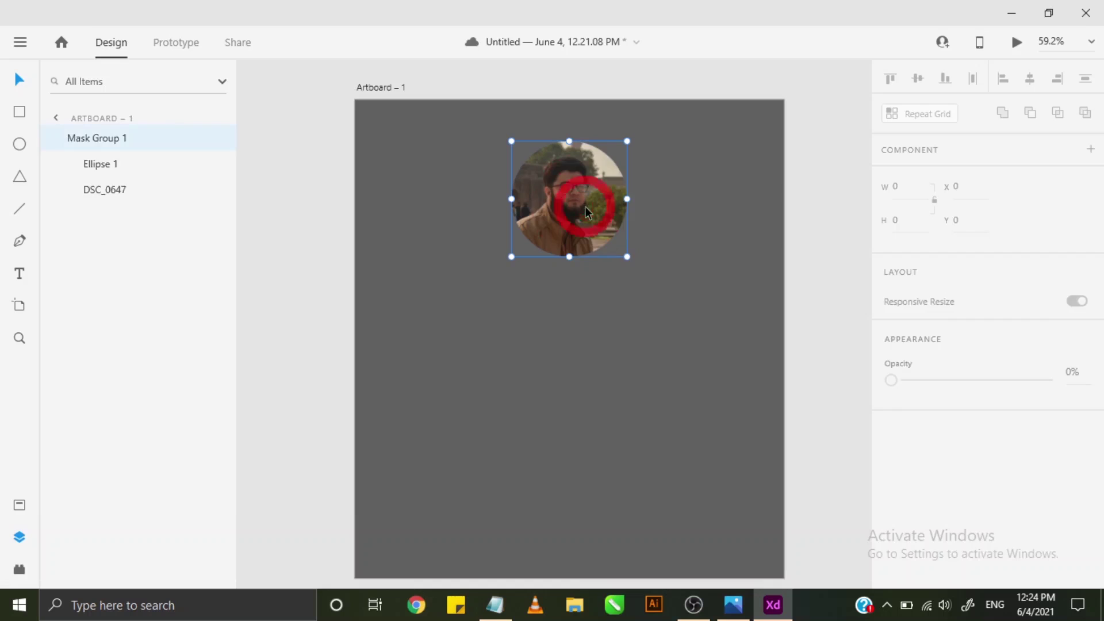
{"action": "scroll", "coordinate": [946, 426], "scroll_direction": "down", "scroll_amount": 1}
{"action": "scroll", "coordinate": [946, 427], "scroll_direction": "down", "scroll_amount": 3}
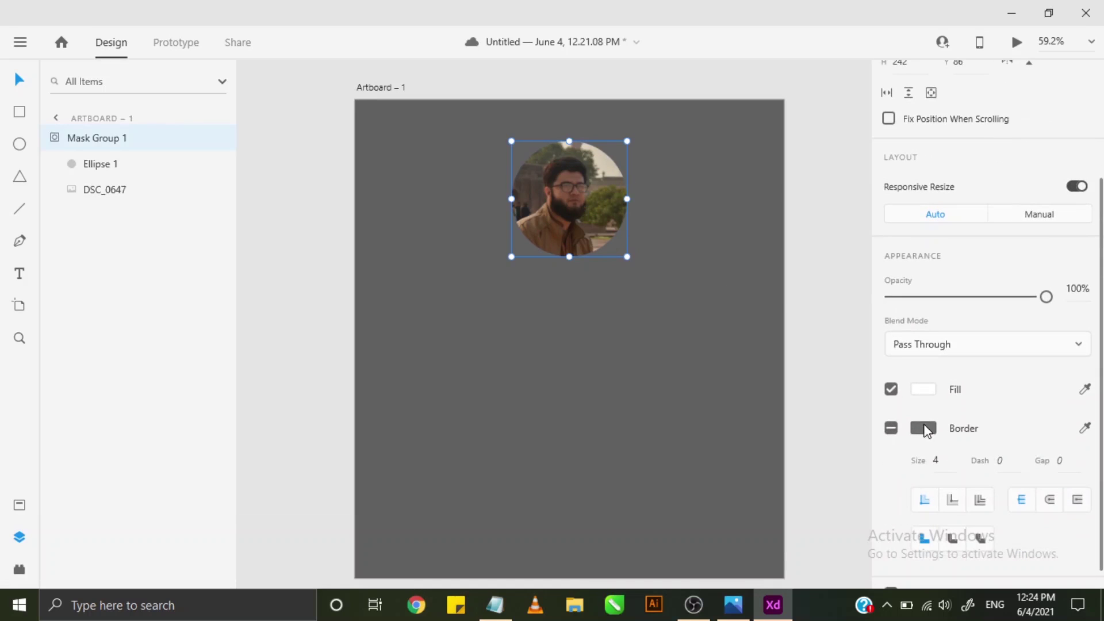
{"action": "left_click", "coordinate": [923, 429]}
{"action": "left_click_drag", "start_coordinate": [643, 316], "coordinate": [638, 302]}
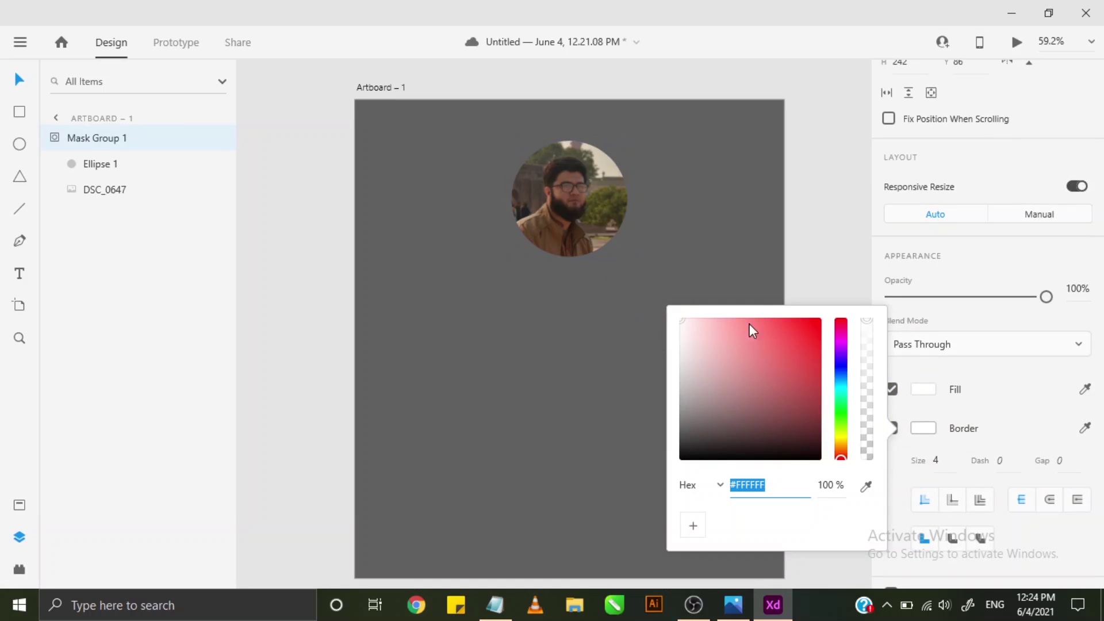
{"action": "left_click", "coordinate": [783, 250]}
{"action": "scroll", "coordinate": [626, 215], "scroll_direction": "up", "scroll_amount": 2}
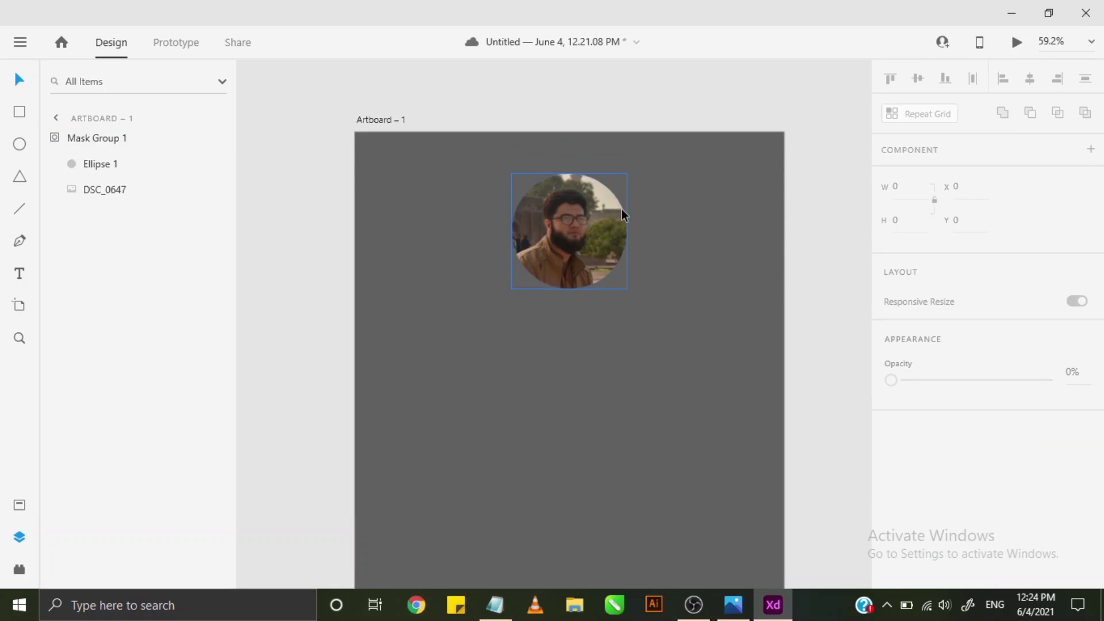
- Enable a drop shadow on Ellipse 1 with X 0, Y 3 and blur 6
{"action": "scroll", "coordinate": [621, 242], "scroll_direction": "up", "scroll_amount": 10}
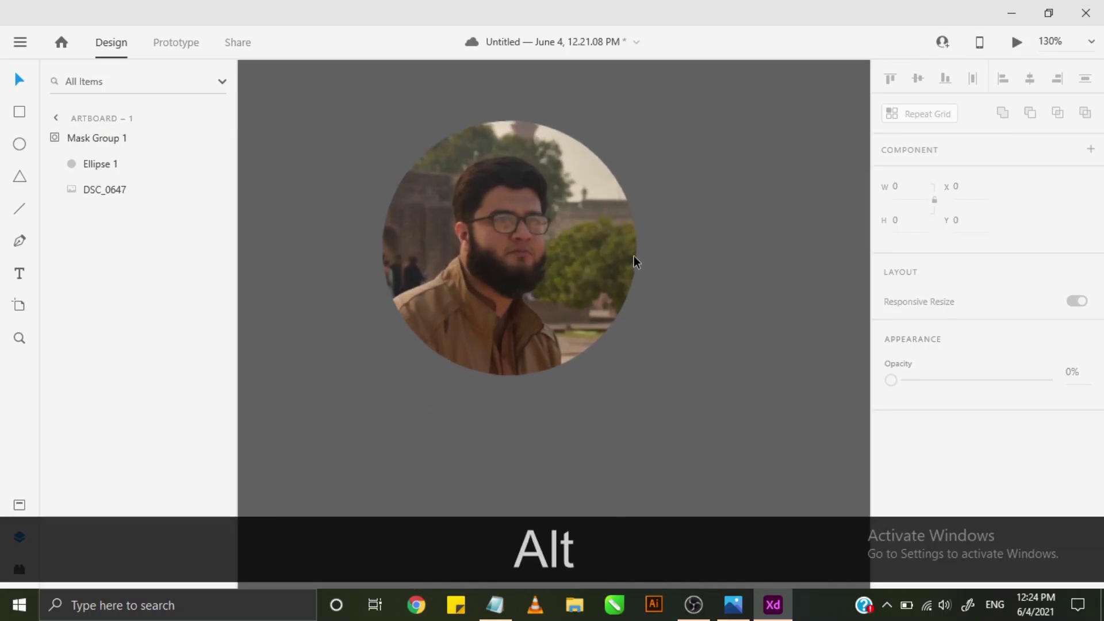
{"action": "scroll", "coordinate": [634, 258], "scroll_direction": "up", "scroll_amount": 4}
{"action": "left_click", "coordinate": [646, 269]}
{"action": "scroll", "coordinate": [644, 269], "scroll_direction": "down", "scroll_amount": 5}
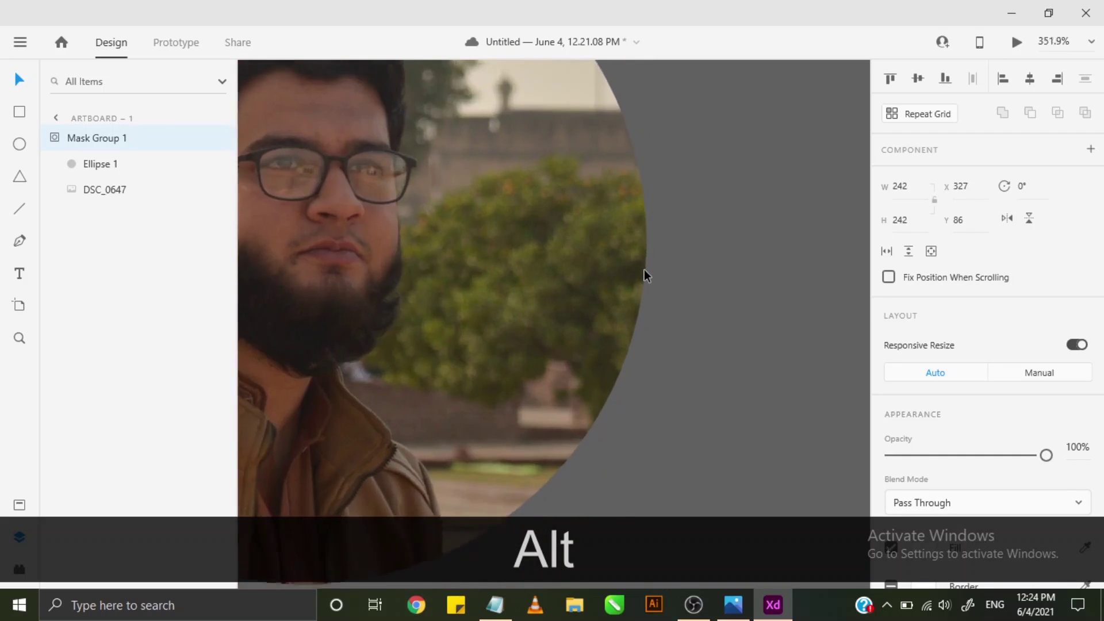
{"action": "scroll", "coordinate": [644, 270], "scroll_direction": "down", "scroll_amount": 4}
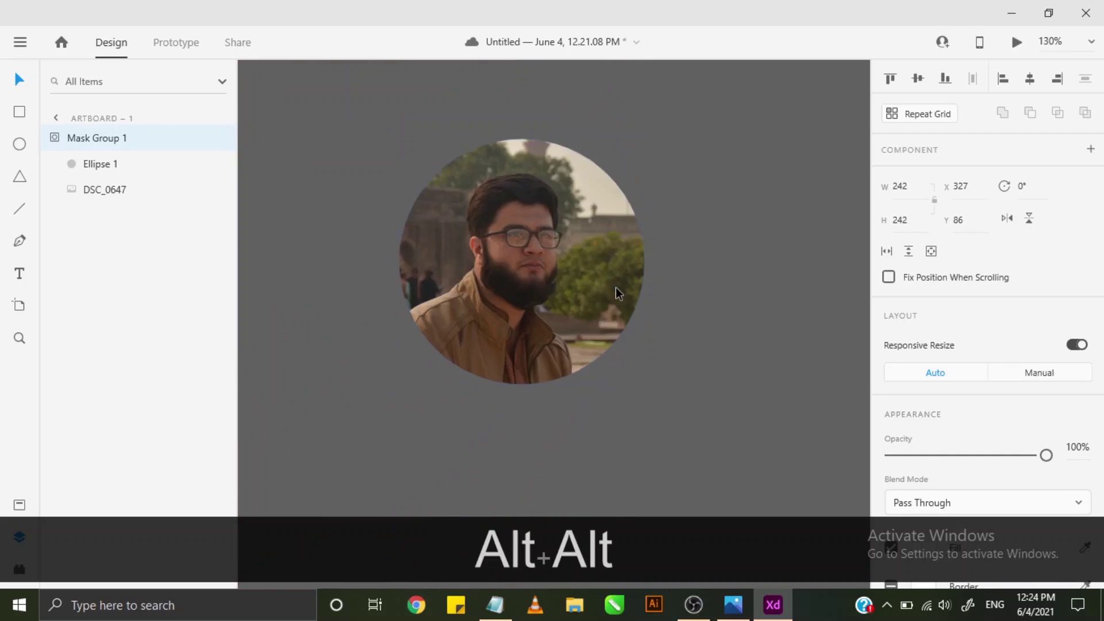
{"action": "scroll", "coordinate": [621, 293], "scroll_direction": "down", "scroll_amount": 5}
{"action": "scroll", "coordinate": [920, 483], "scroll_direction": "down", "scroll_amount": 3}
{"action": "scroll", "coordinate": [942, 460], "scroll_direction": "down", "scroll_amount": 1}
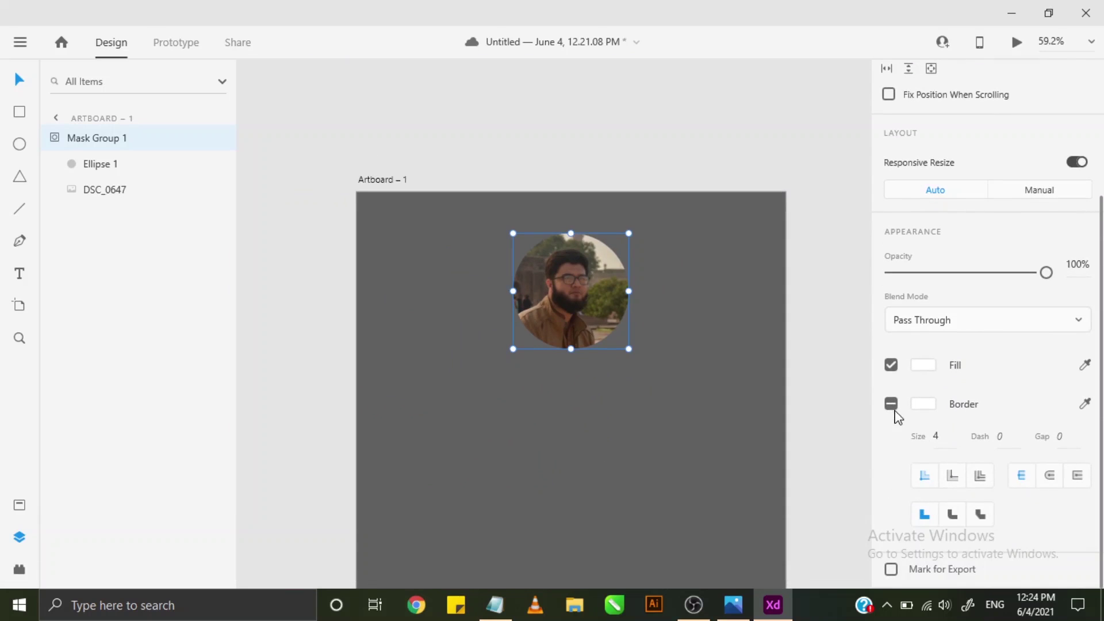
{"action": "left_click", "coordinate": [81, 170]}
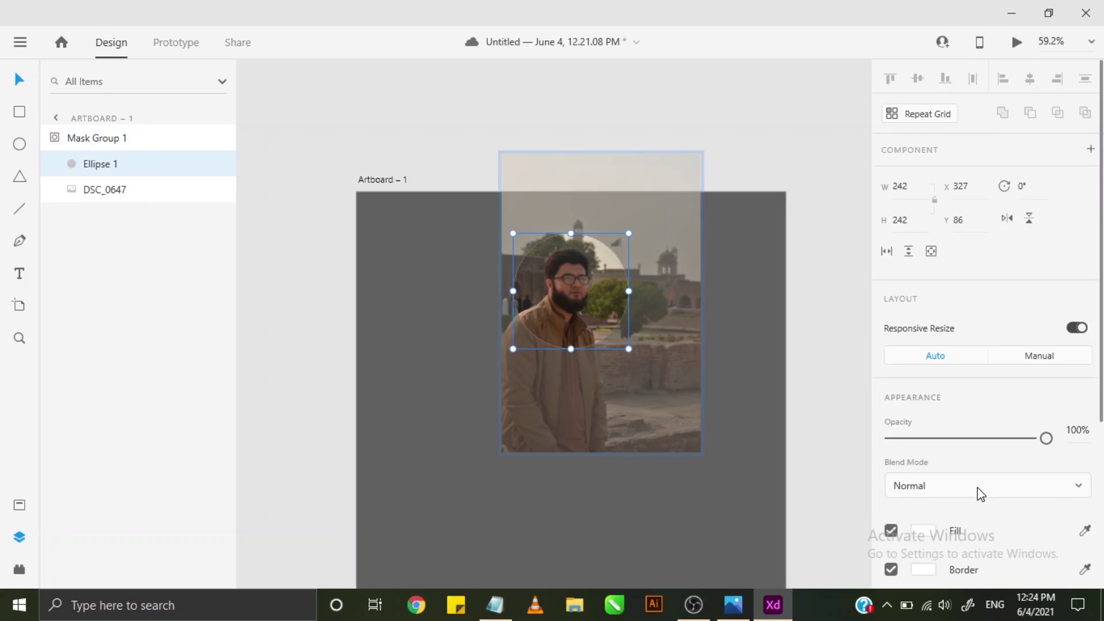
{"action": "scroll", "coordinate": [980, 495], "scroll_direction": "down", "scroll_amount": 4}
{"action": "left_click", "coordinate": [889, 481]}
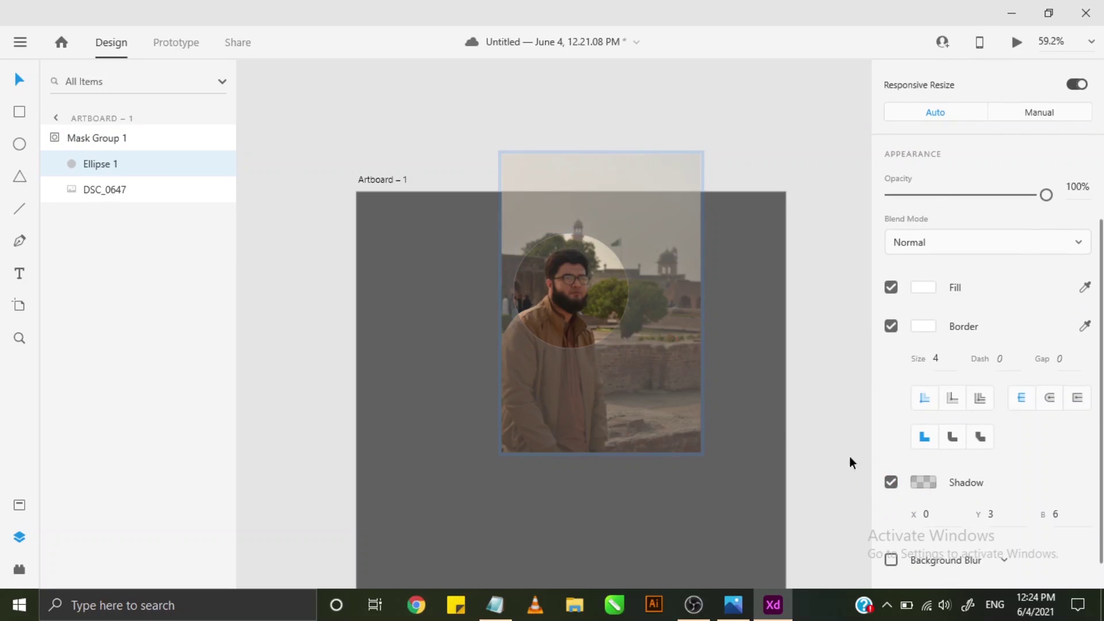
{"action": "left_click", "coordinate": [783, 418]}
{"action": "left_click", "coordinate": [609, 324]}
{"action": "scroll", "coordinate": [974, 460], "scroll_direction": "down", "scroll_amount": 2}
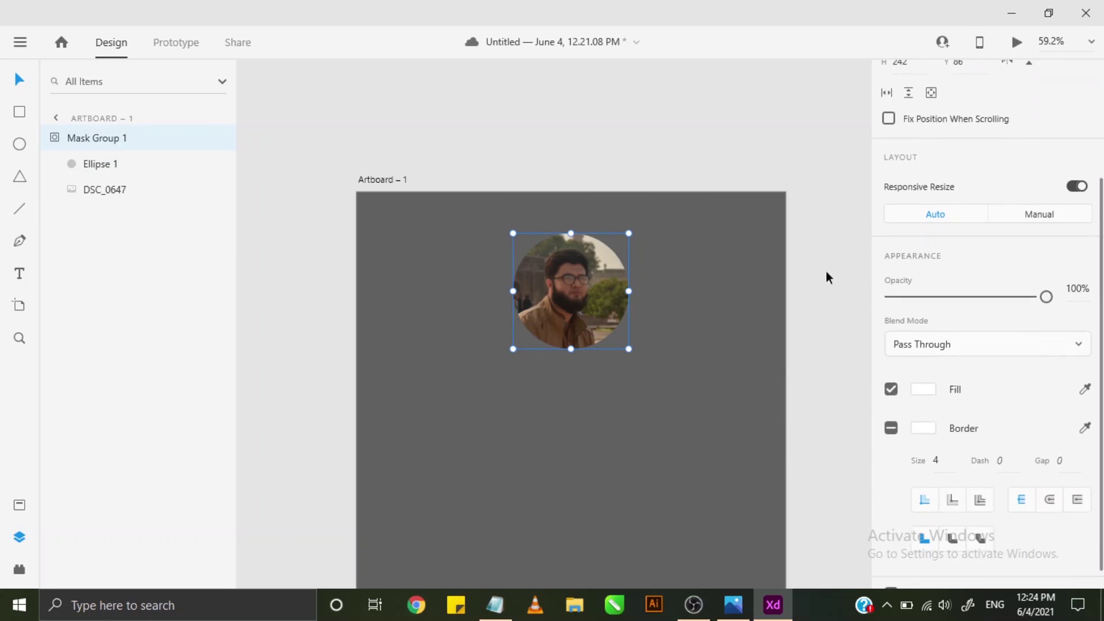
{"action": "left_click", "coordinate": [797, 261]}
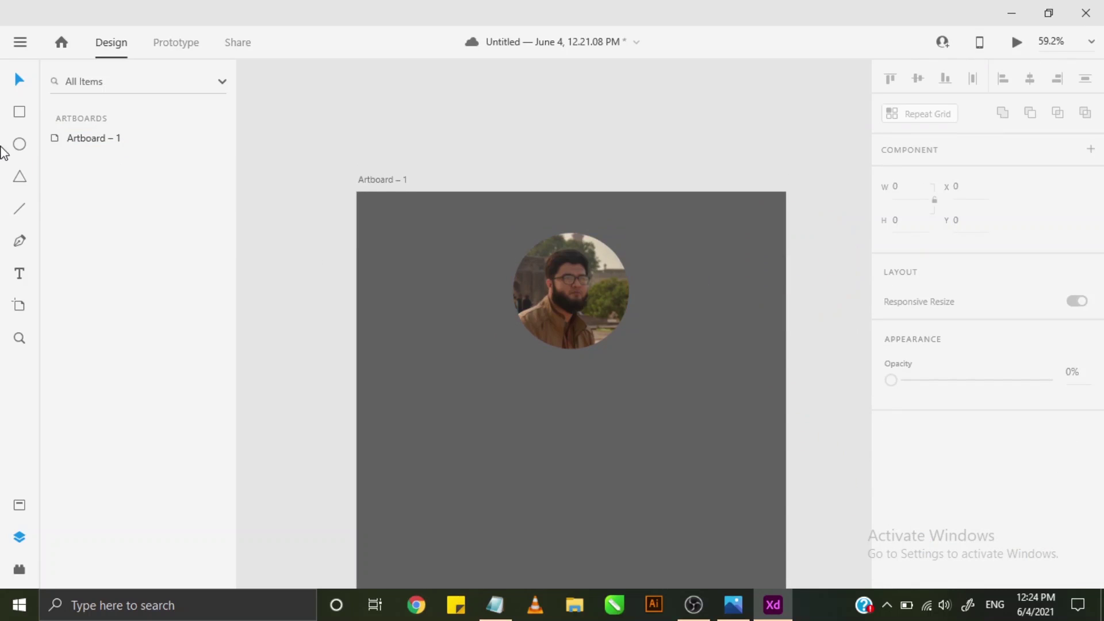
- Deselect the artboard and pick the Text tool to add text below the photo
{"action": "left_click", "coordinate": [94, 133]}
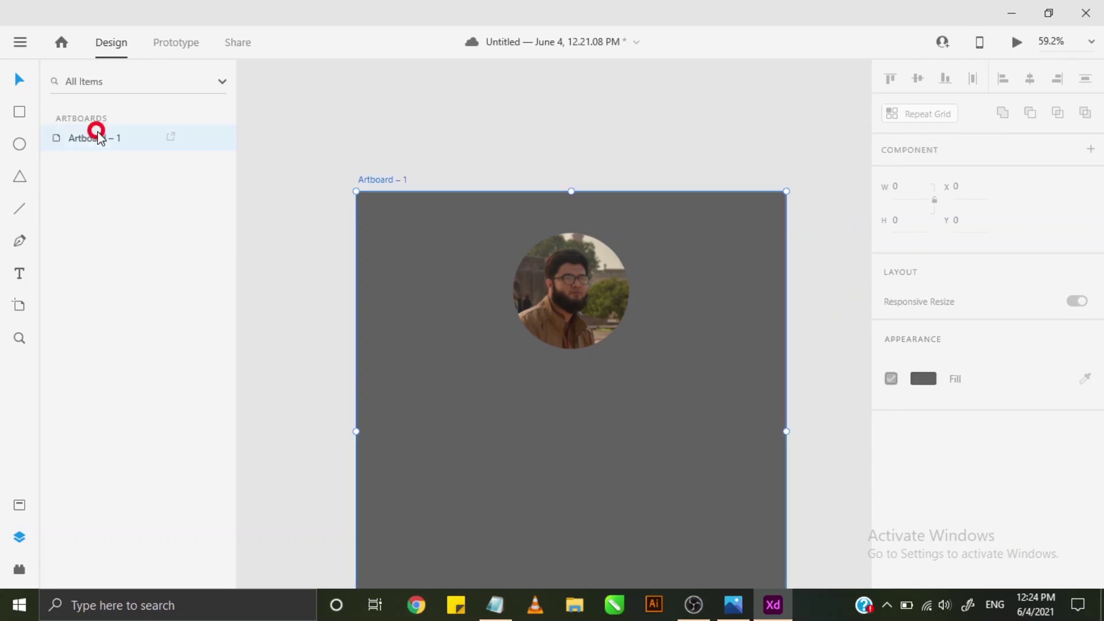
{"action": "left_click", "coordinate": [614, 136]}
{"action": "scroll", "coordinate": [692, 265], "scroll_direction": "down", "scroll_amount": 1}
{"action": "scroll", "coordinate": [840, 282], "scroll_direction": "down", "scroll_amount": 3}
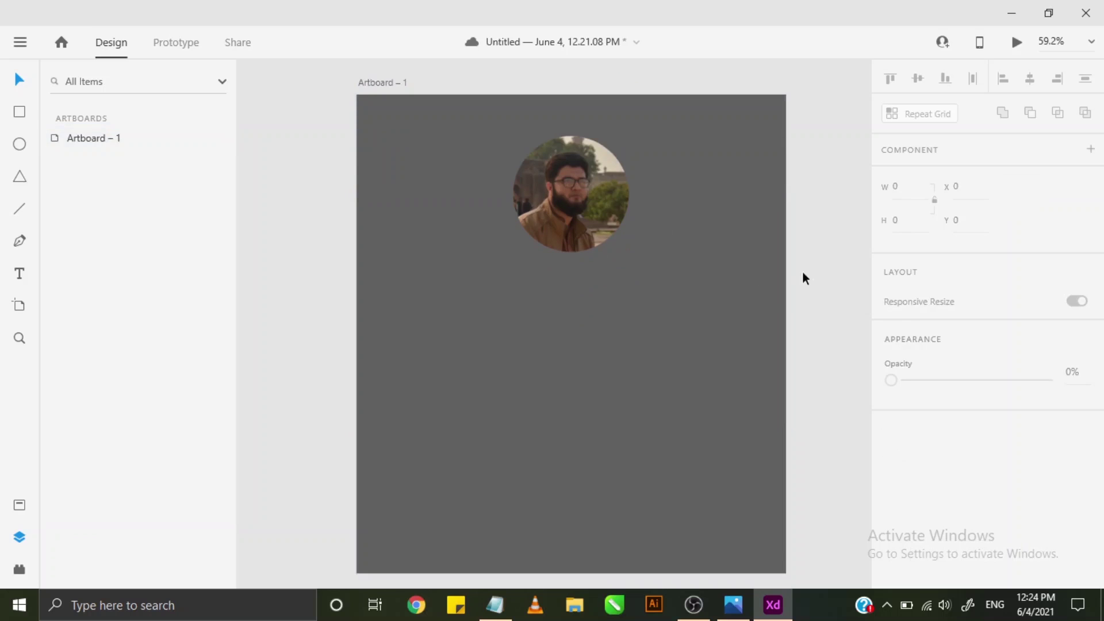
{"action": "scroll", "coordinate": [767, 292], "scroll_direction": "down", "scroll_amount": 1, "text": "alt"}
{"action": "key", "text": "alt+space"}
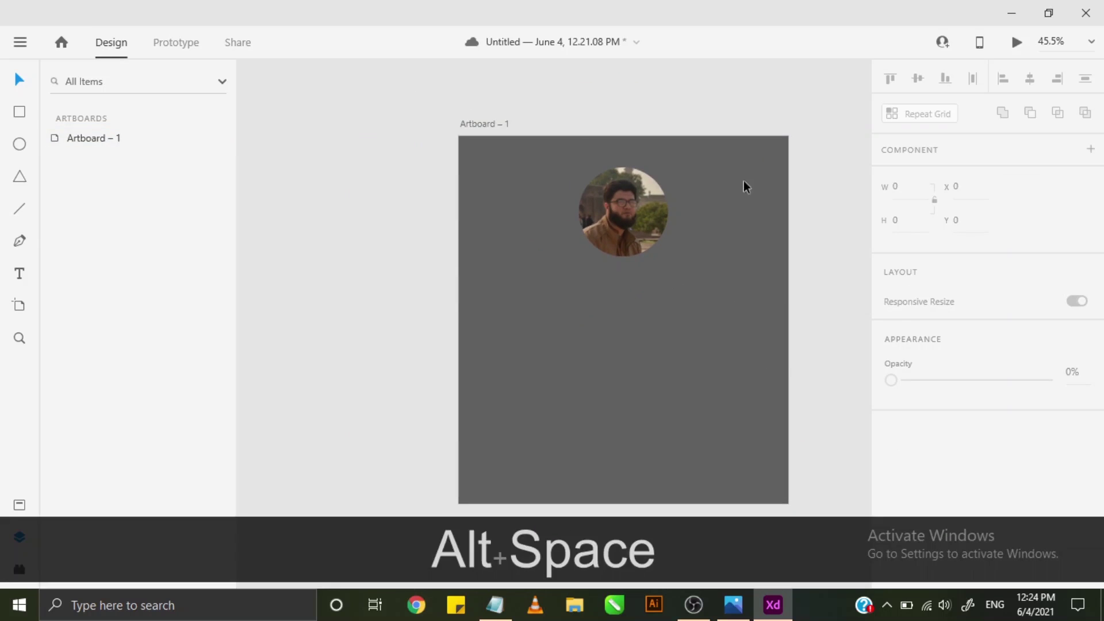
{"action": "left_click", "coordinate": [20, 278]}
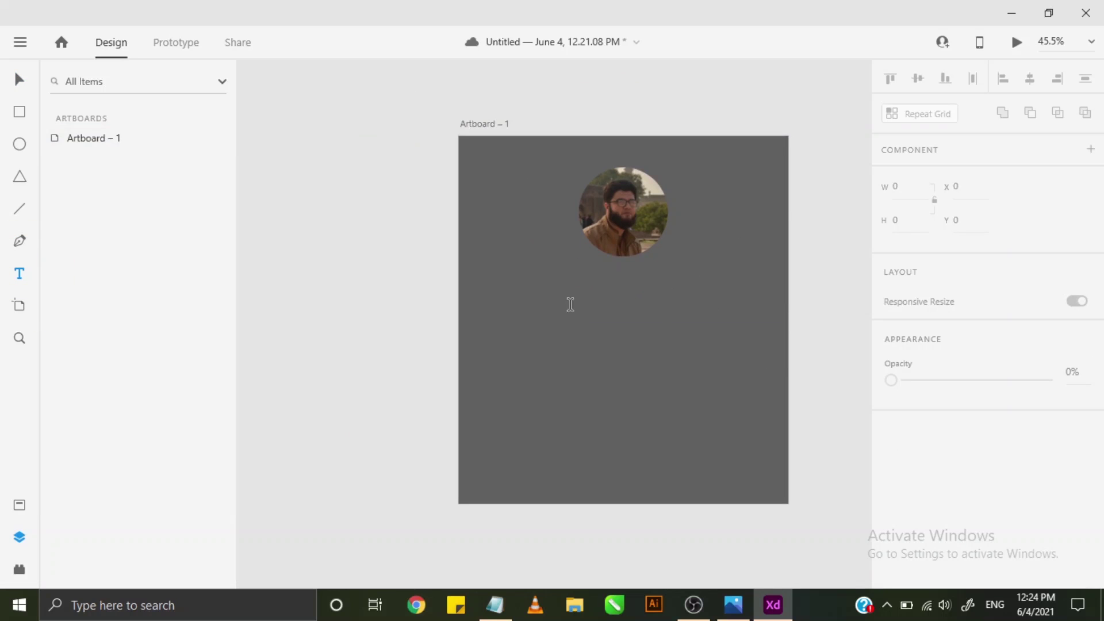
{"action": "left_click", "coordinate": [578, 283]}
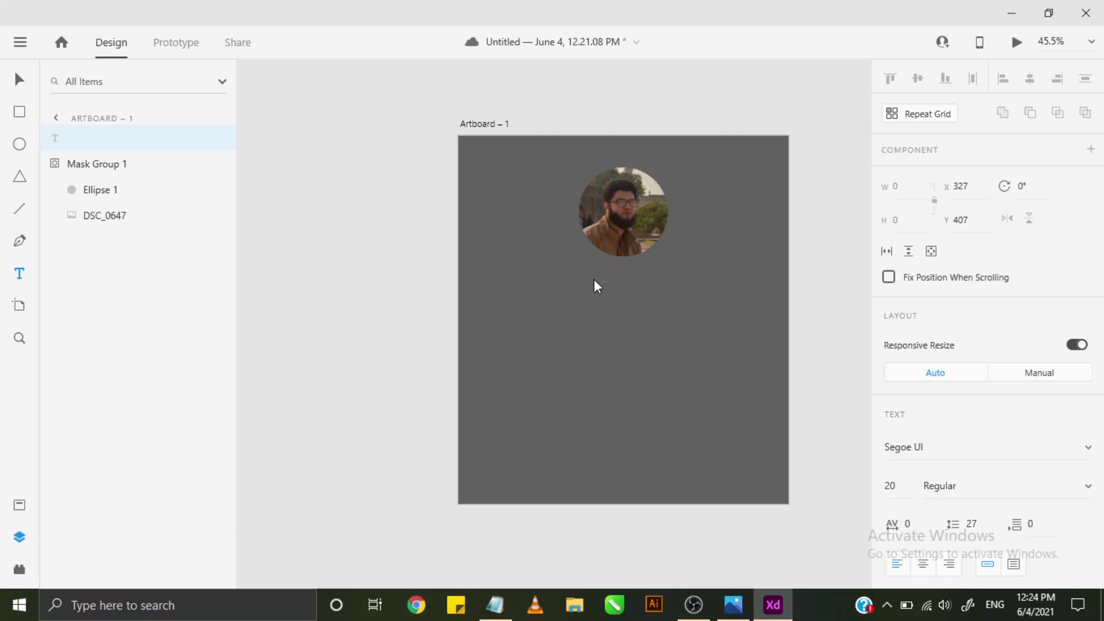
{"action": "key", "text": "alt"}
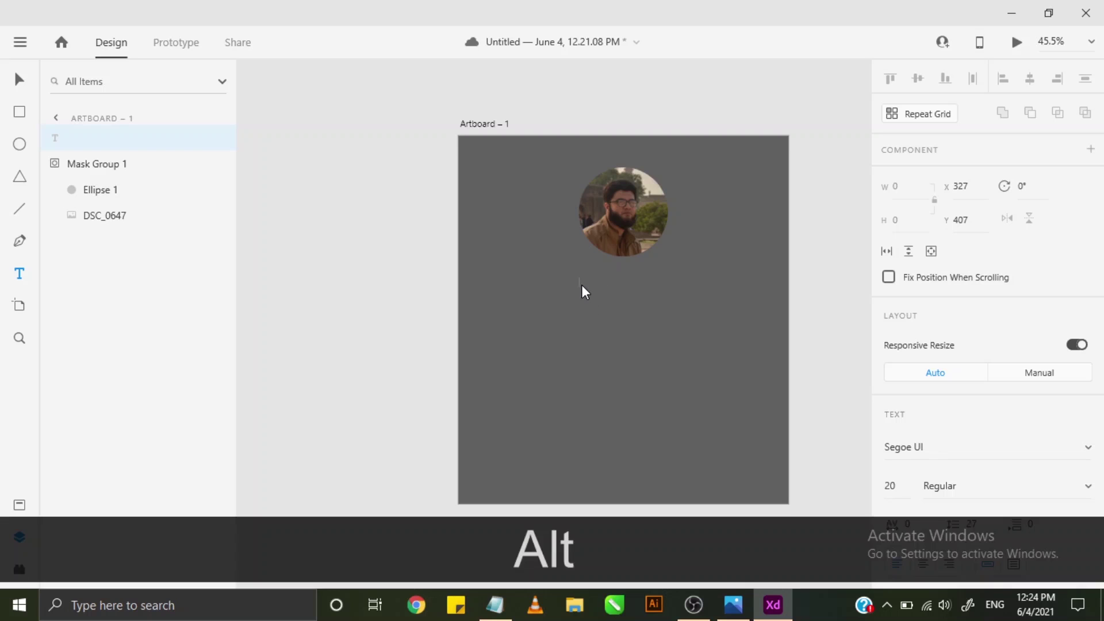
{"action": "key", "text": "alt"}
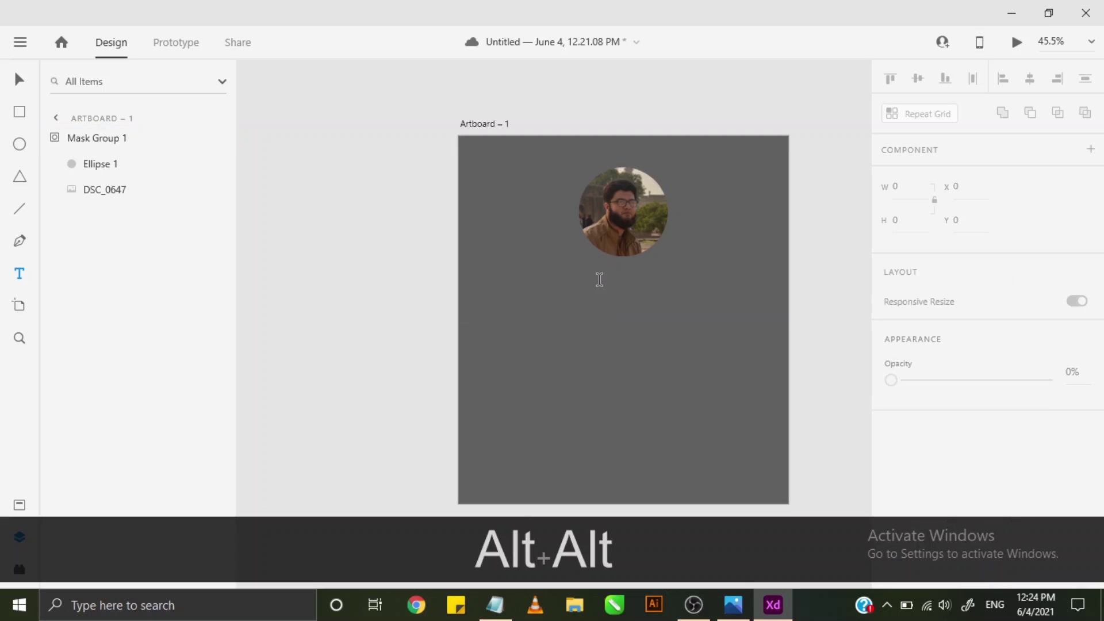
- Type the person's full name below the circular photo and select all of it
{"action": "left_click", "coordinate": [589, 291]}
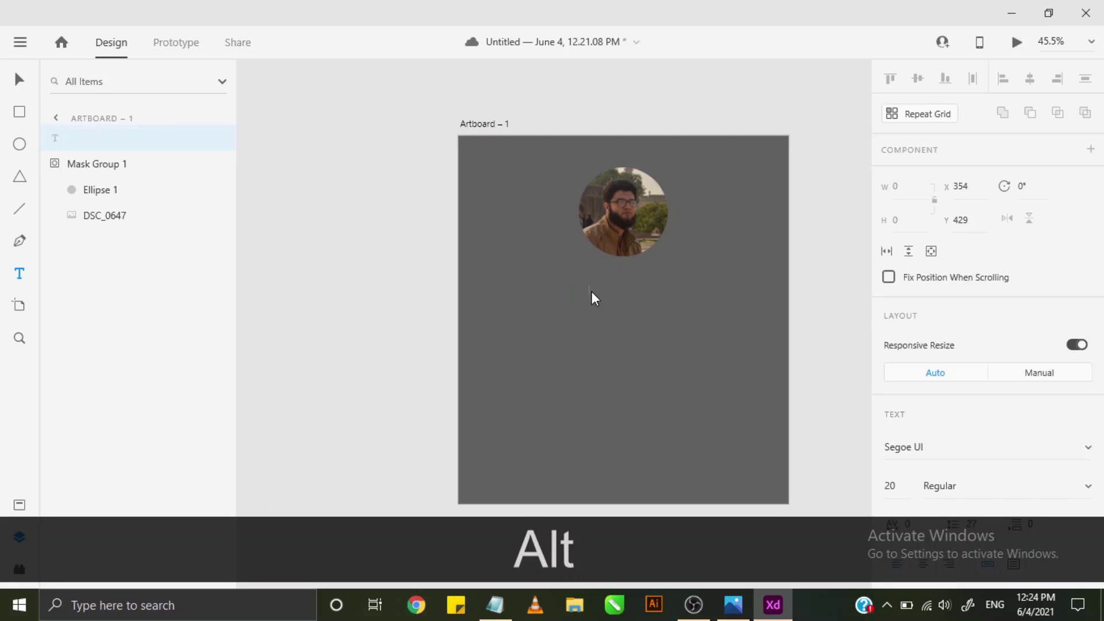
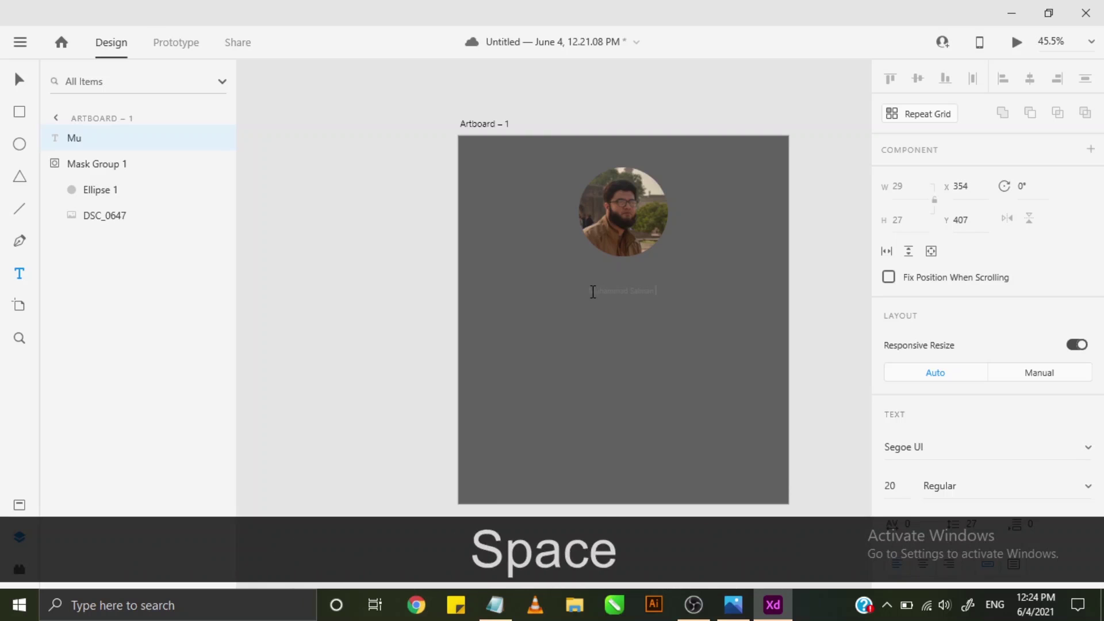
{"action": "key", "text": "ctrl+a"}
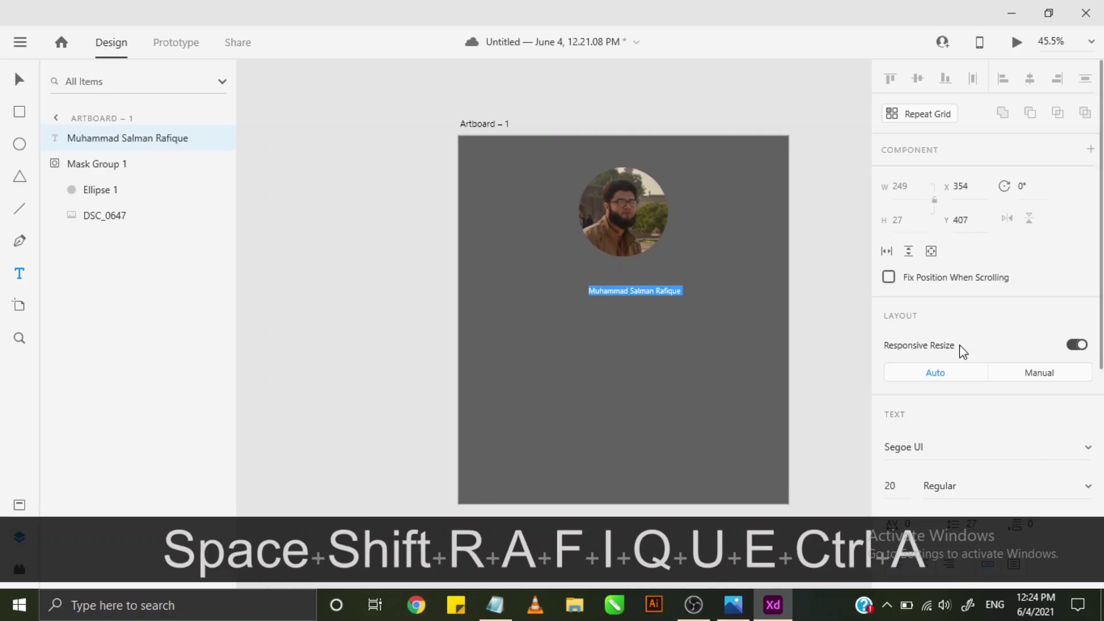
- Change the name text's font to Lato
{"action": "scroll", "coordinate": [953, 338], "scroll_direction": "down", "scroll_amount": 3}
{"action": "left_click", "coordinate": [1006, 284]}
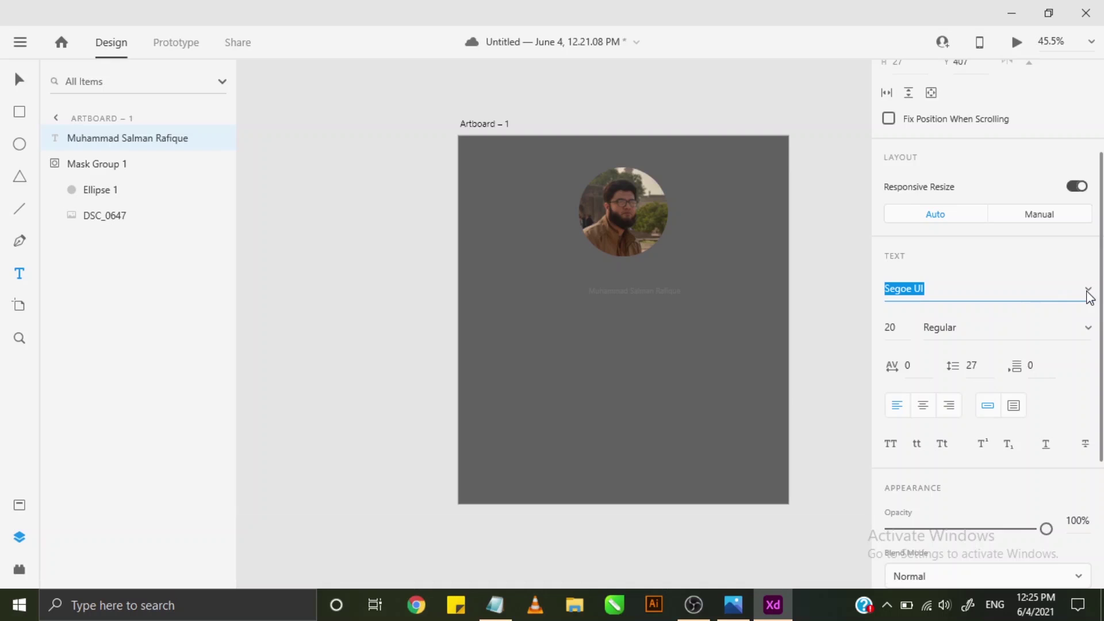
{"action": "left_click", "coordinate": [1088, 292]}
{"action": "scroll", "coordinate": [1003, 271], "scroll_direction": "down", "scroll_amount": 1}
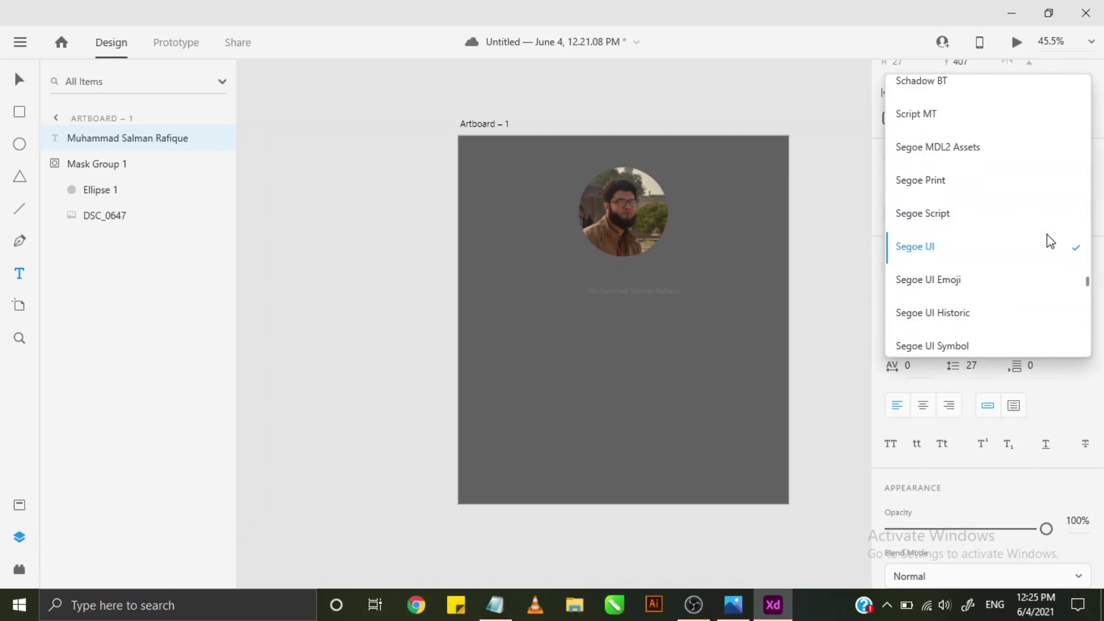
{"action": "scroll", "coordinate": [1024, 308], "scroll_direction": "down", "scroll_amount": 2}
{"action": "left_click_drag", "start_coordinate": [1089, 288], "coordinate": [1077, 216]}
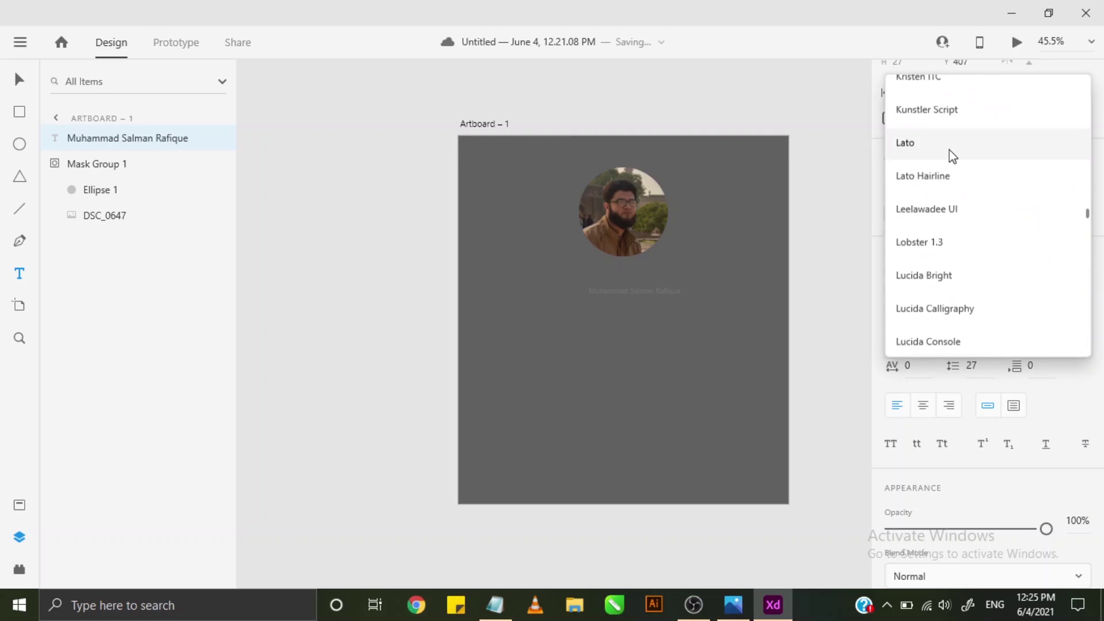
{"action": "left_click", "coordinate": [951, 151]}
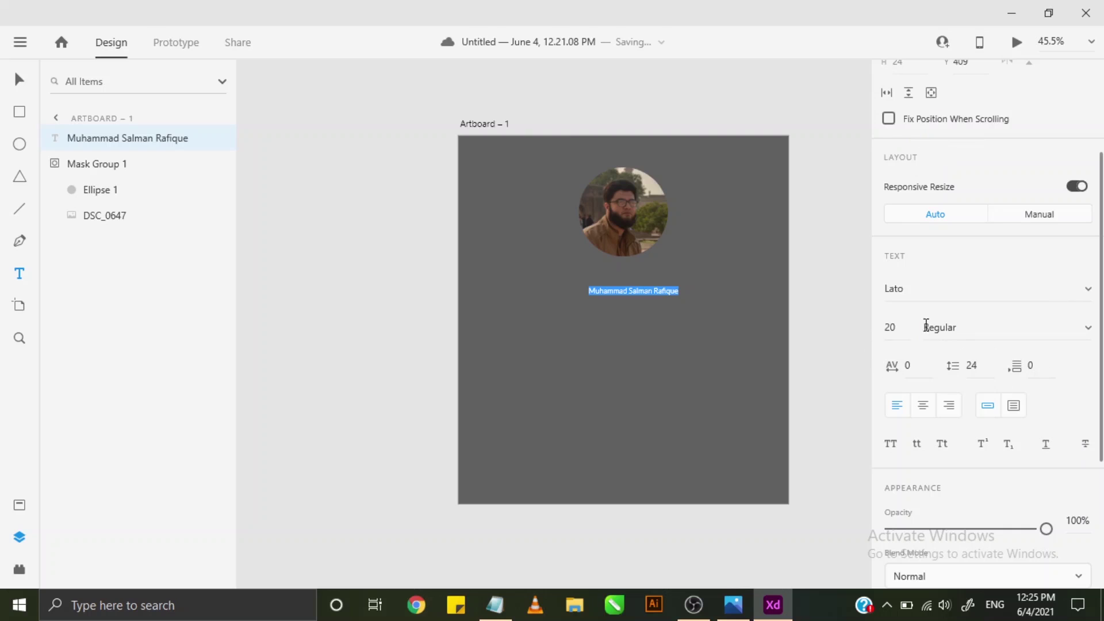
- Set the name text to size 40 and Bold weight
{"action": "left_click", "coordinate": [891, 327]}
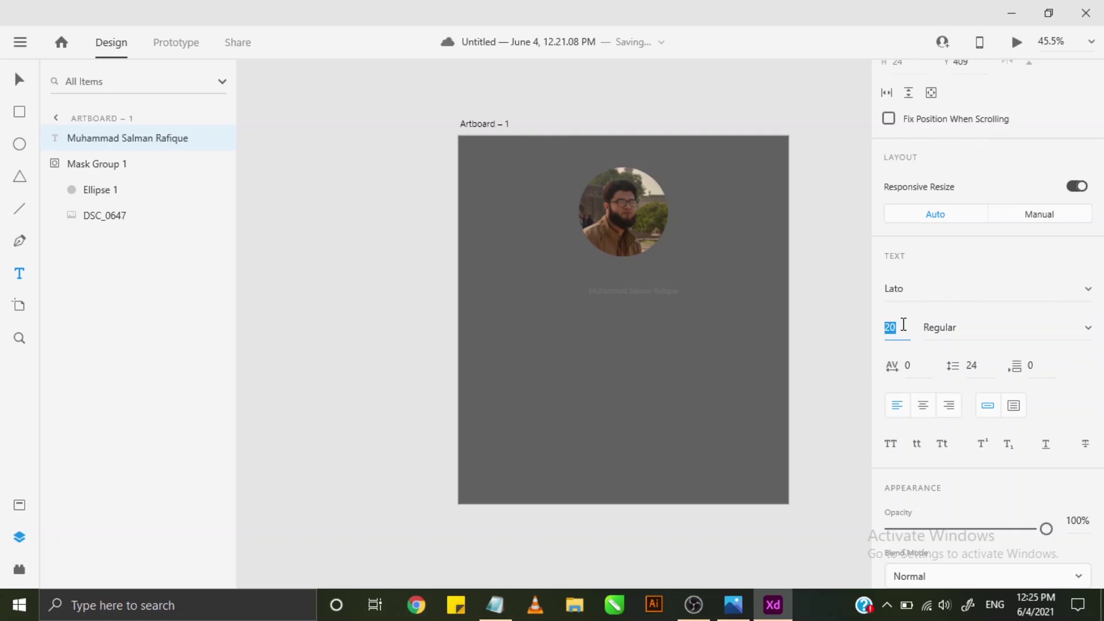
{"action": "type", "text": "40"}
{"action": "key", "text": "Return"}
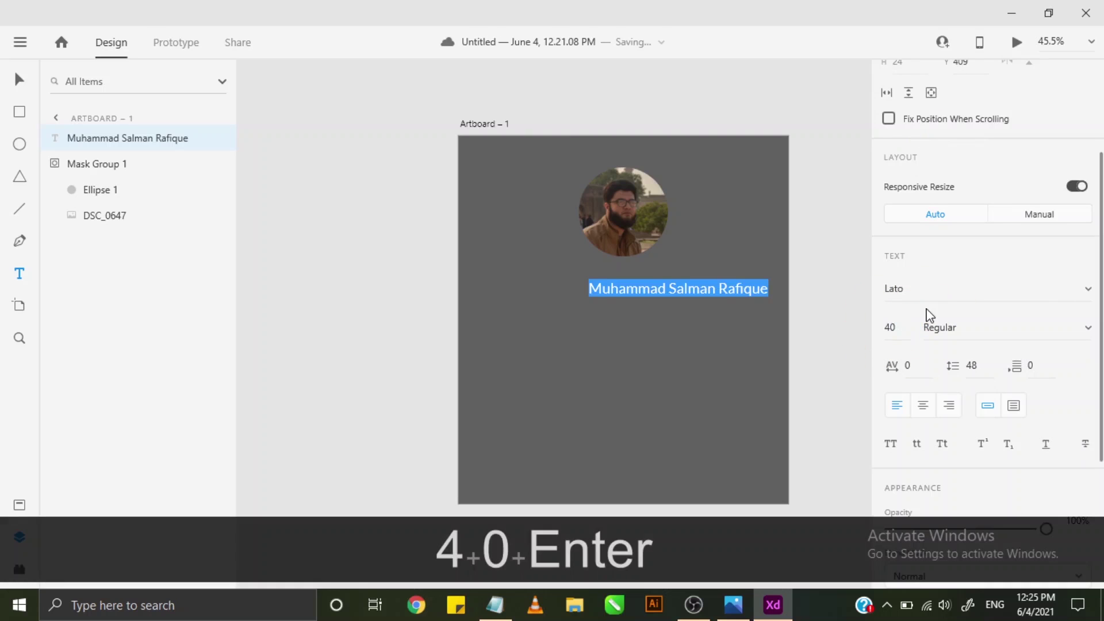
{"action": "left_click", "coordinate": [949, 326]}
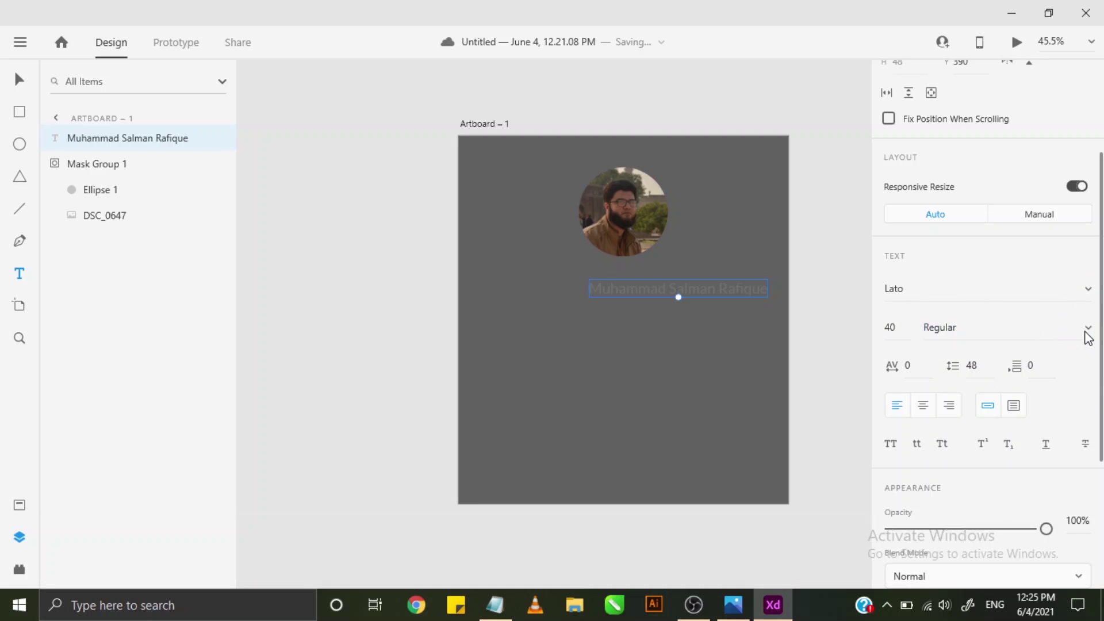
{"action": "left_click", "coordinate": [1086, 327]}
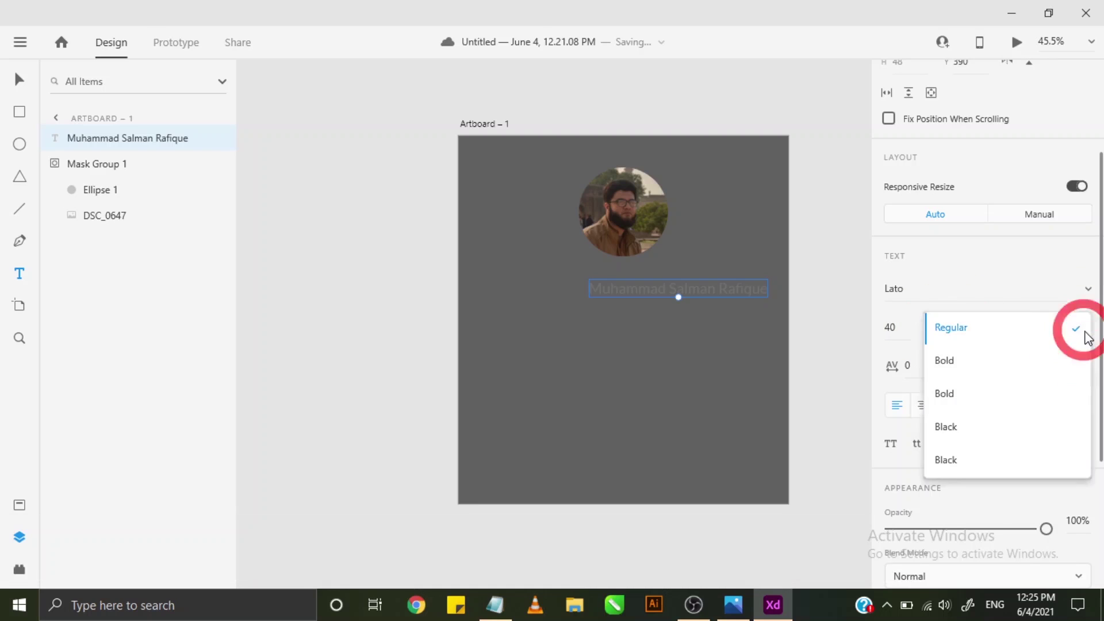
{"action": "left_click", "coordinate": [970, 362]}
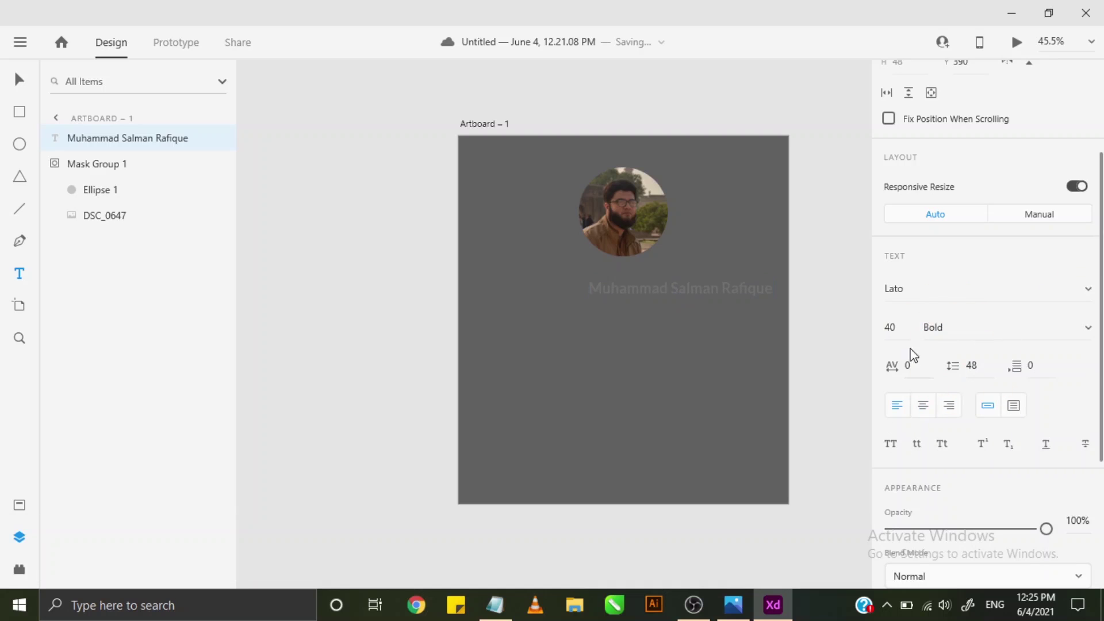
{"action": "scroll", "coordinate": [840, 361], "scroll_direction": "down", "scroll_amount": 1}
{"action": "scroll", "coordinate": [1022, 395], "scroll_direction": "down", "scroll_amount": 3}
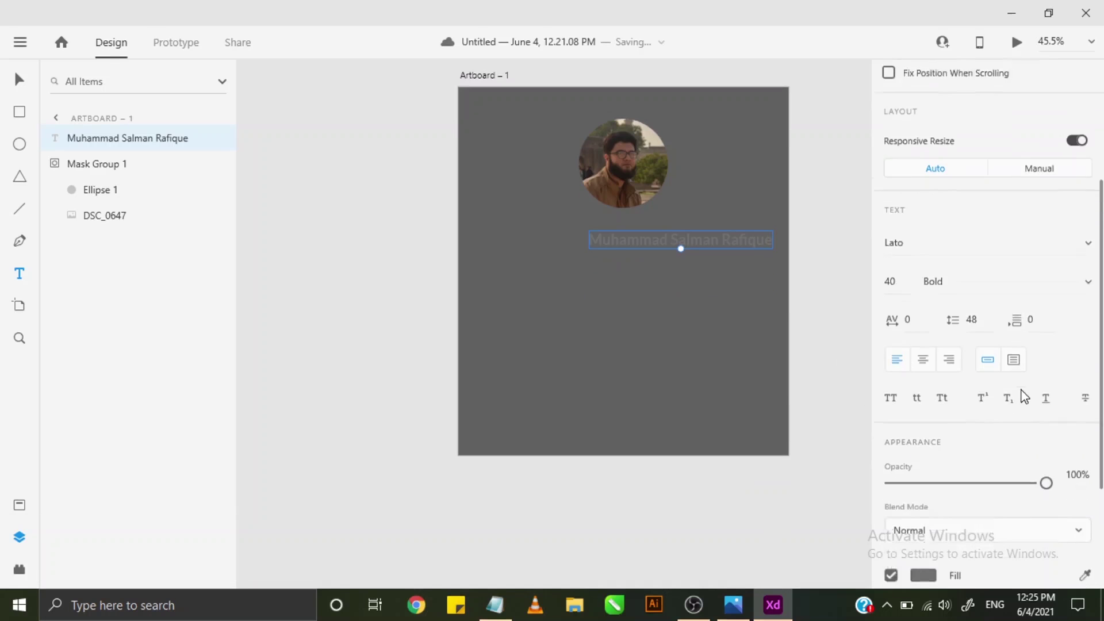
- Make the name text's fill white (#FFFFFF)
{"action": "left_click", "coordinate": [920, 463]}
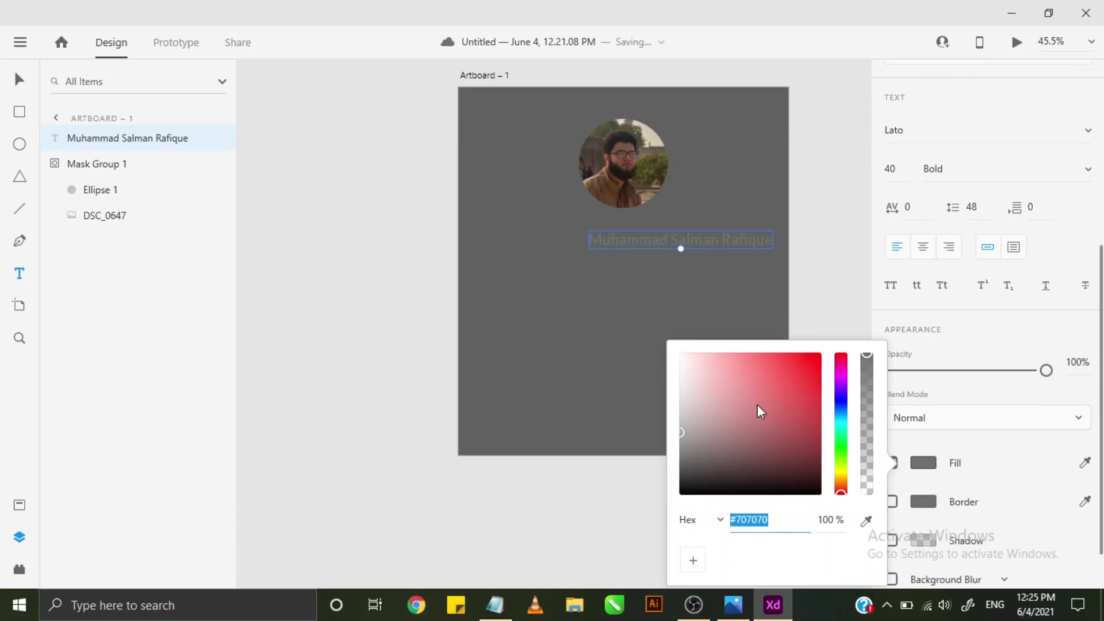
{"action": "left_click_drag", "start_coordinate": [760, 405], "coordinate": [667, 337]}
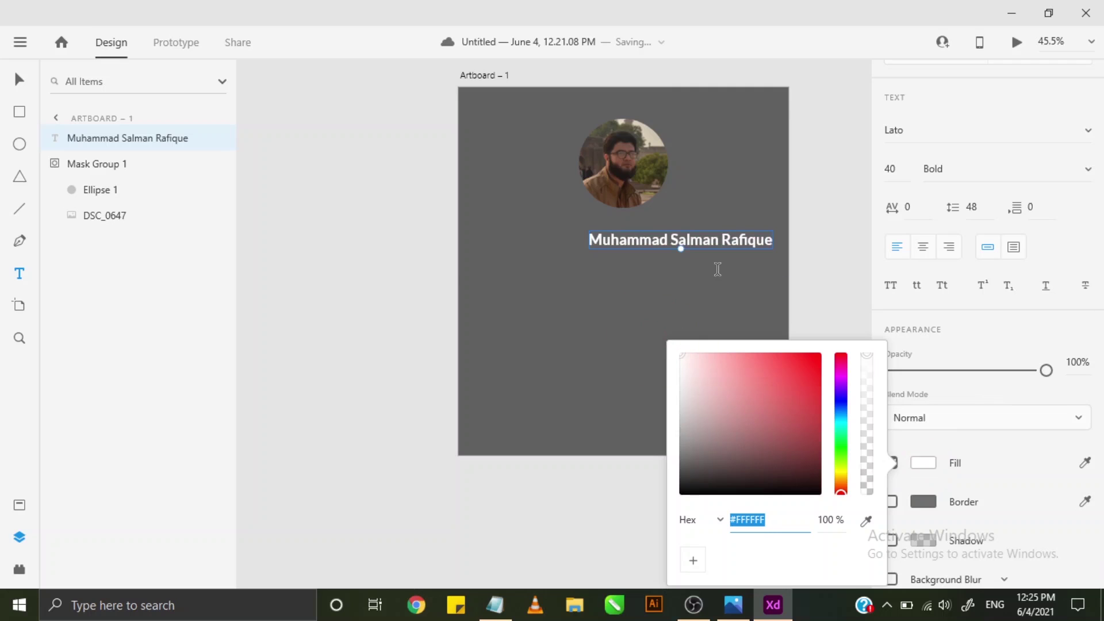
{"action": "left_click", "coordinate": [19, 80]}
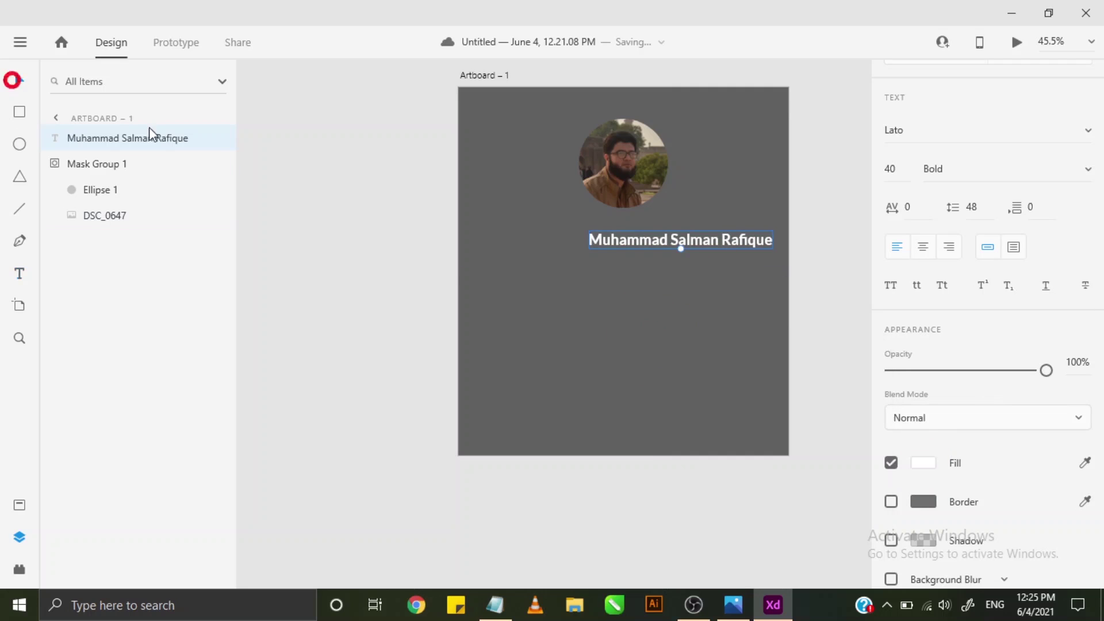
- Move the name text so it sits centred under the photo
{"action": "left_click_drag", "start_coordinate": [604, 244], "coordinate": [544, 233]}
{"action": "scroll", "coordinate": [640, 241], "scroll_direction": "up", "scroll_amount": 2}
{"action": "left_click", "coordinate": [627, 268]}
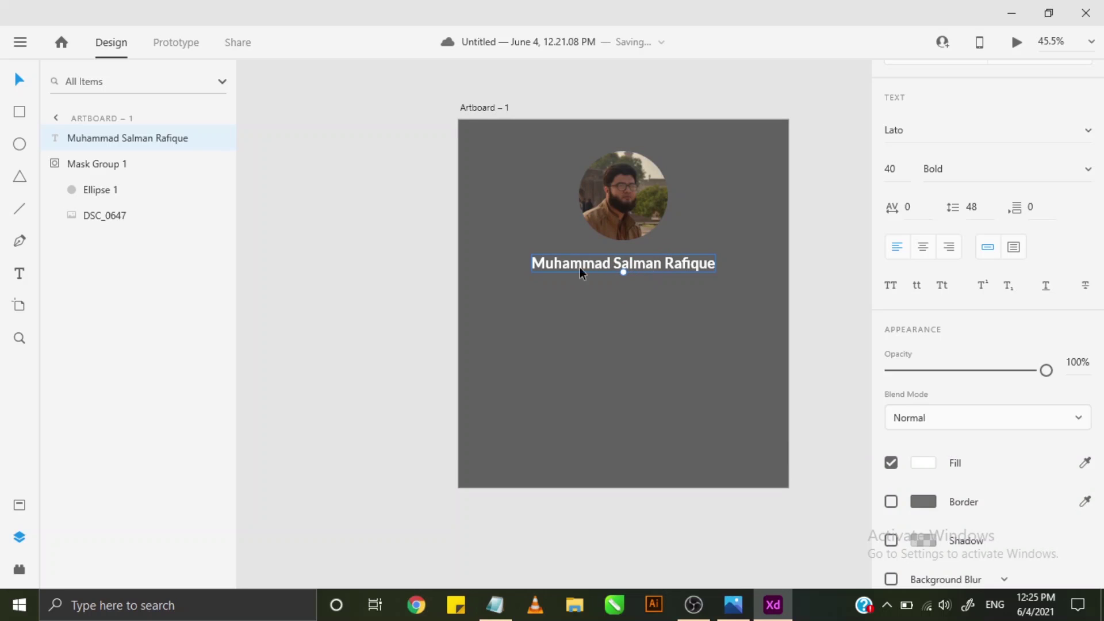
{"action": "left_click", "coordinate": [20, 79]}
- Duplicate the name text and place the copy directly beneath it
{"action": "left_click", "coordinate": [670, 265]}
{"action": "key", "text": "ctrl+c"}
{"action": "key", "text": "ctrl+v"}
{"action": "left_click_drag", "start_coordinate": [669, 264], "coordinate": [657, 281]}
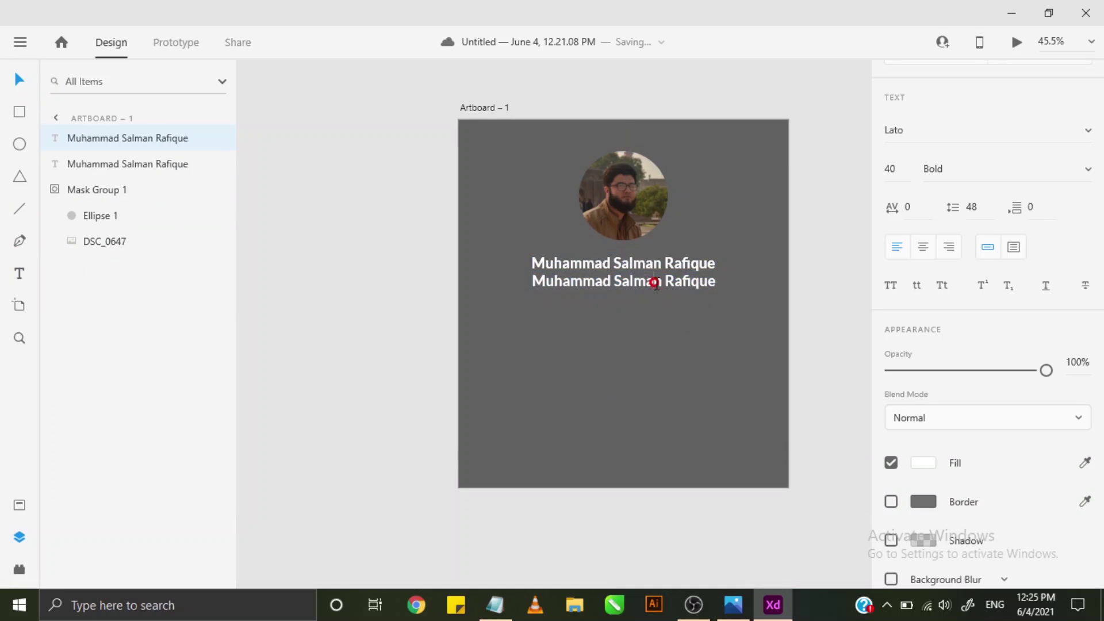
- Retype the copied line to read 'Islamabad, Pakistan', fixing the misspelling along the way
{"action": "double_click", "coordinate": [656, 283]}
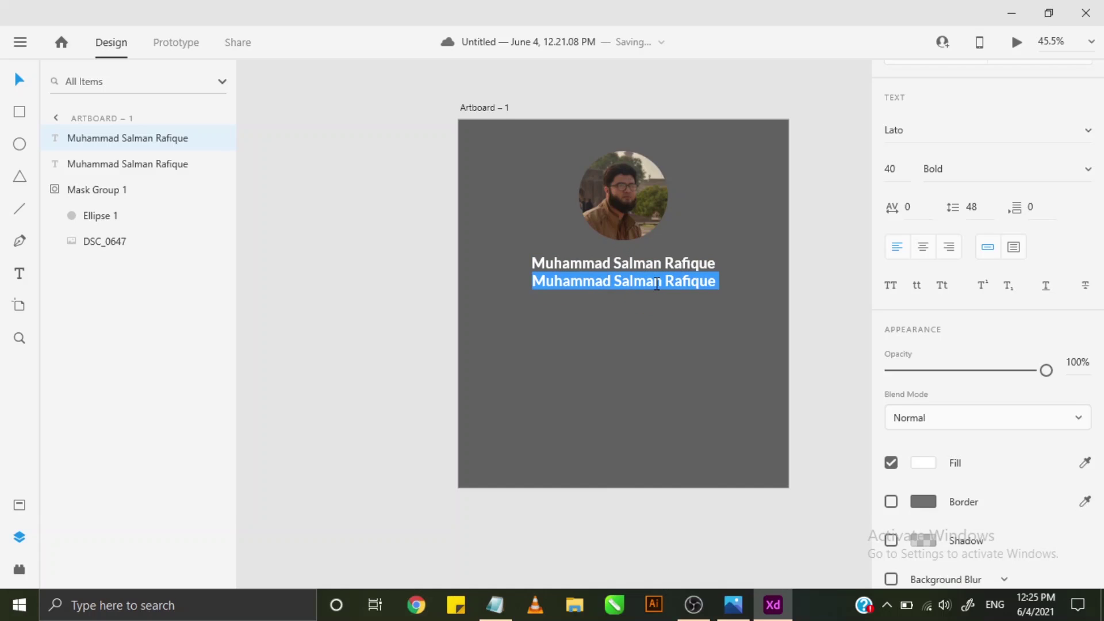
{"action": "type", "text": "I"}
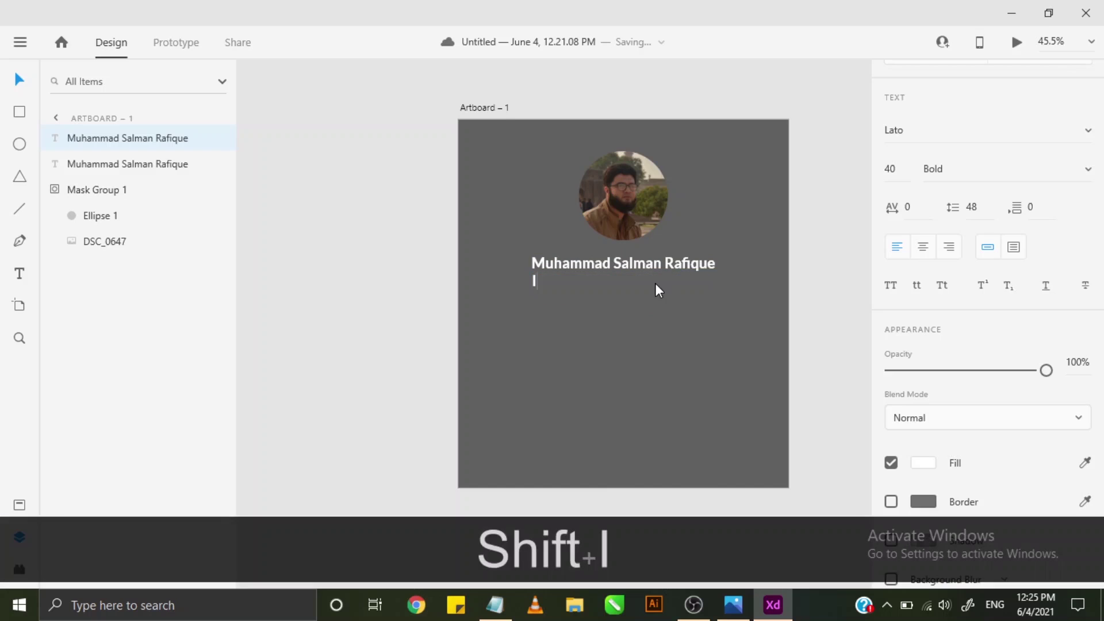
{"action": "type", "text": "slambad"}
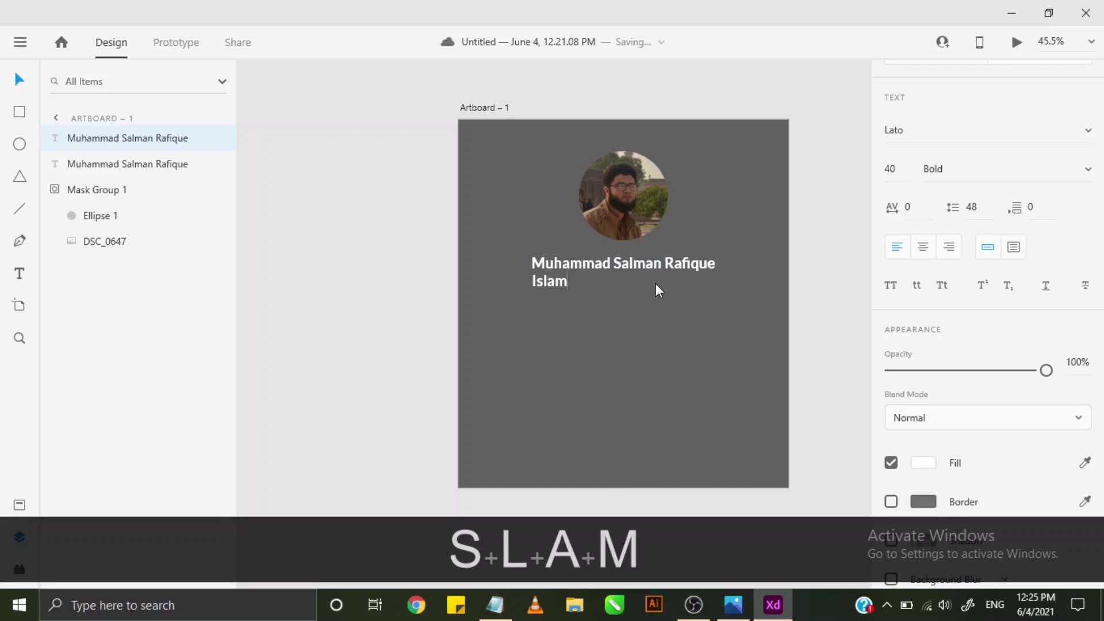
{"action": "key", "text": "Return"}
{"action": "key", "text": "BackSpace"}
{"action": "key", "text": "BackSpace"}
{"action": "key", "text": "BackSpace"}
{"action": "key", "text": "BackSpace"}
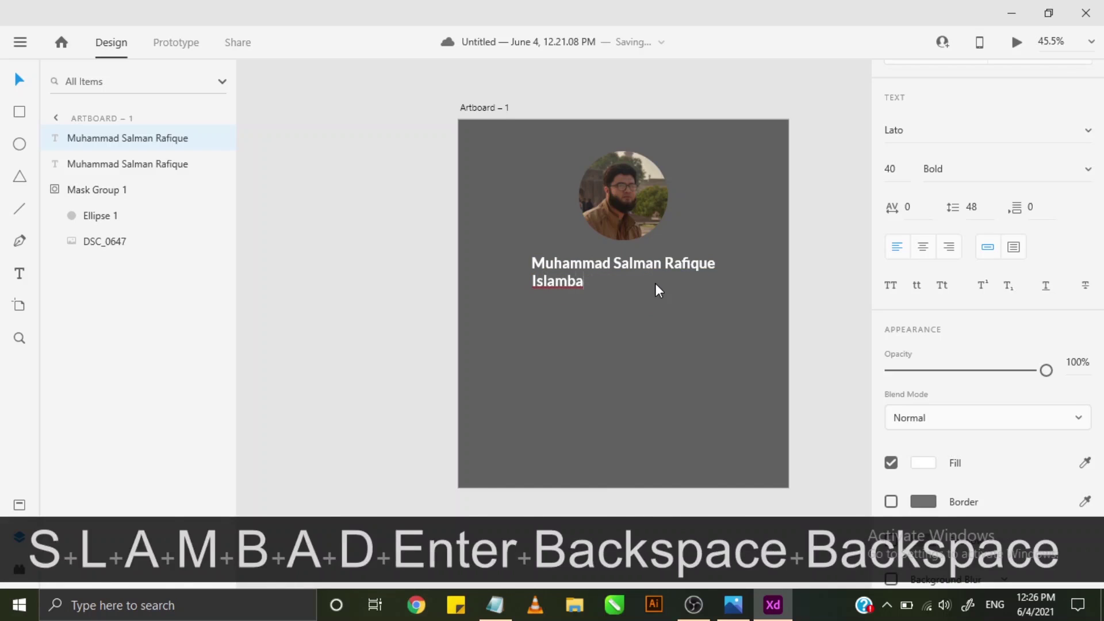
{"action": "type", "text": "abad"}
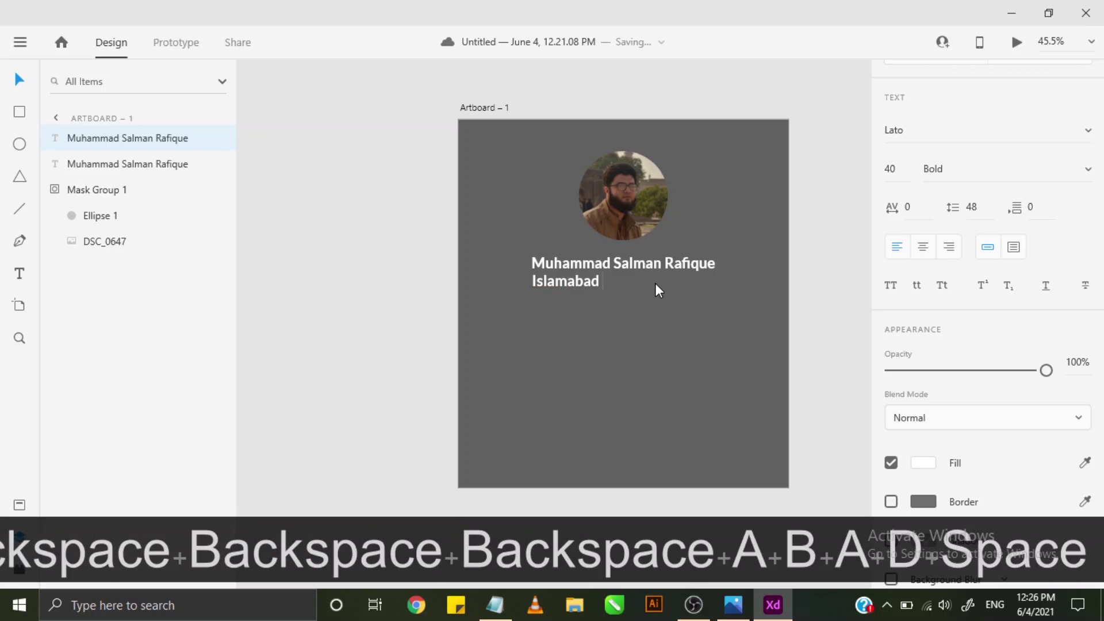
{"action": "key", "text": "BackSpace"}
{"action": "type", "text": ","}
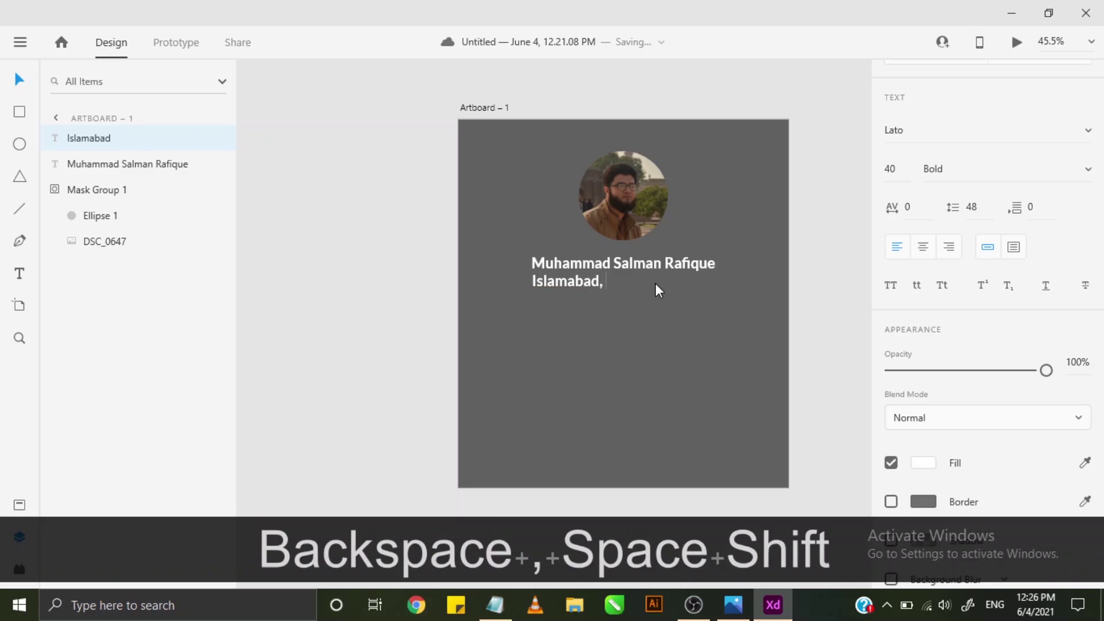
{"action": "type", "text": " Pakistan"}
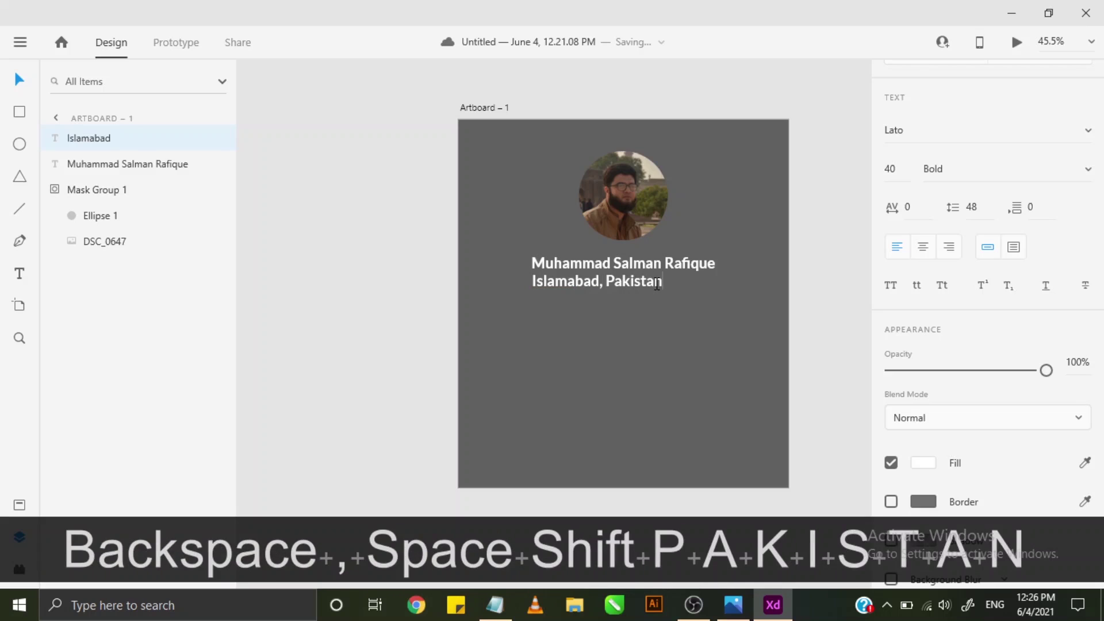
{"action": "key", "text": "ctrl+a"}
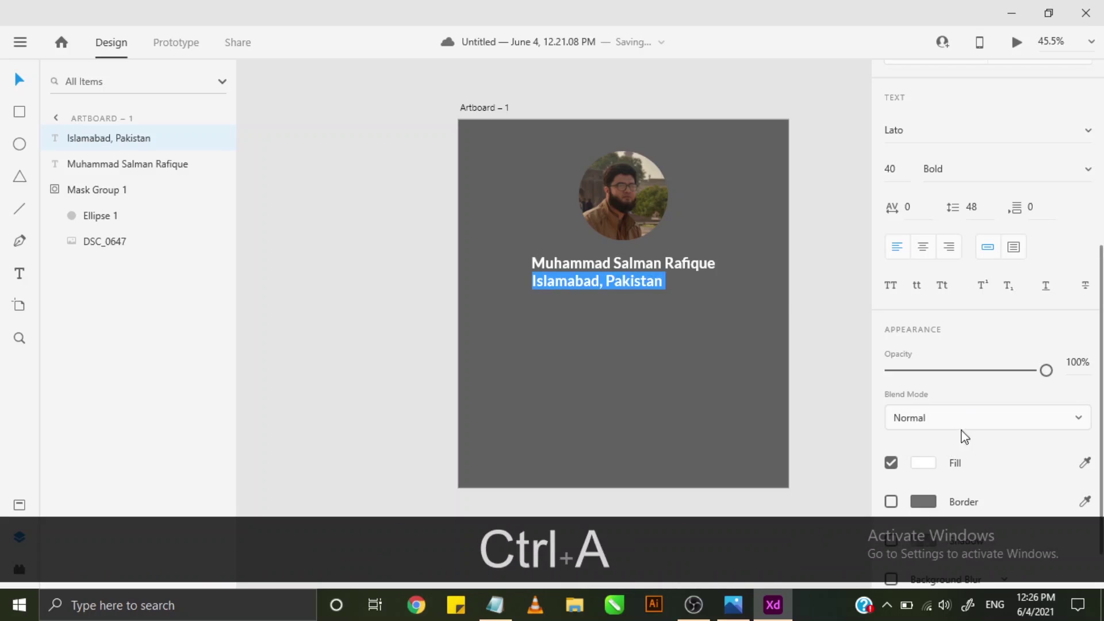
{"action": "scroll", "coordinate": [957, 440], "scroll_direction": "down", "scroll_amount": 1}
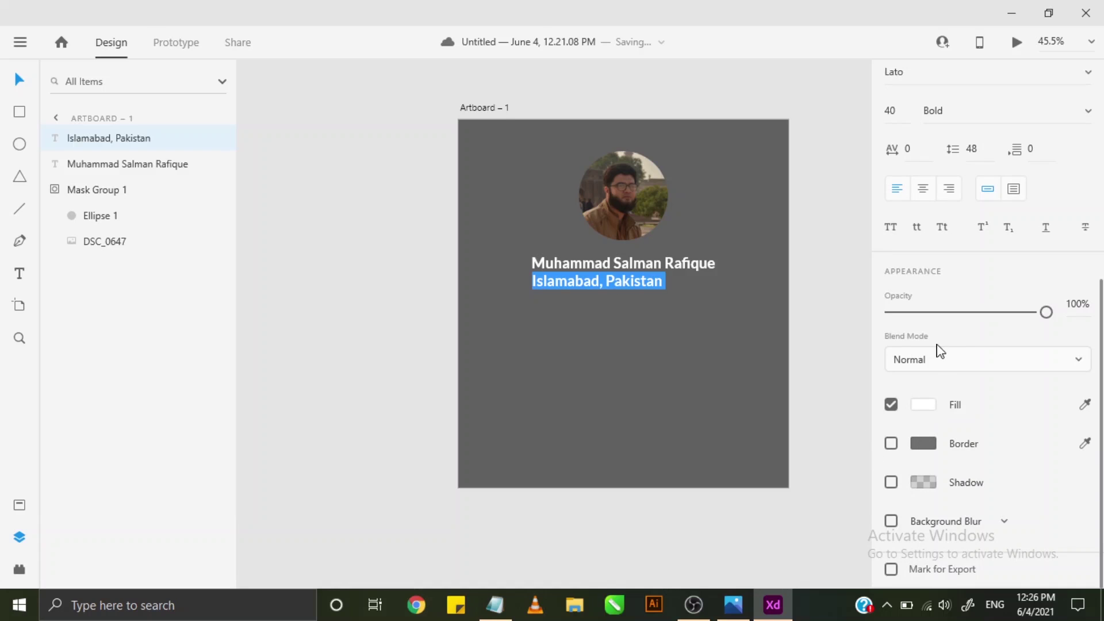
- Set the location line to Regular weight at font size 25
{"action": "scroll", "coordinate": [961, 443], "scroll_direction": "up", "scroll_amount": 3}
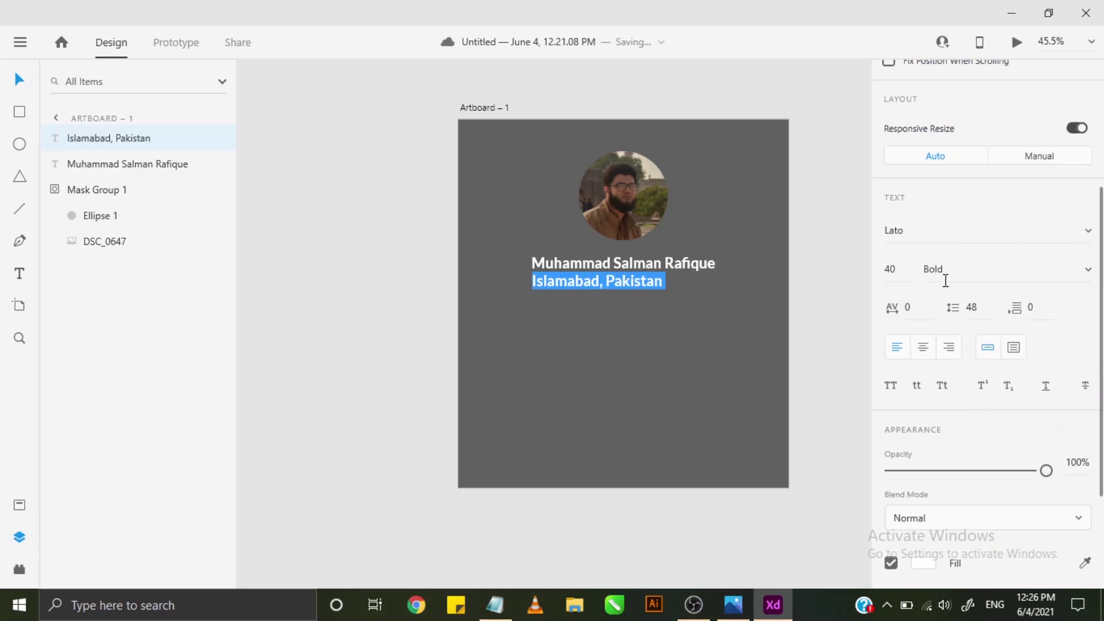
{"action": "left_click", "coordinate": [947, 274]}
{"action": "left_click", "coordinate": [1086, 271]}
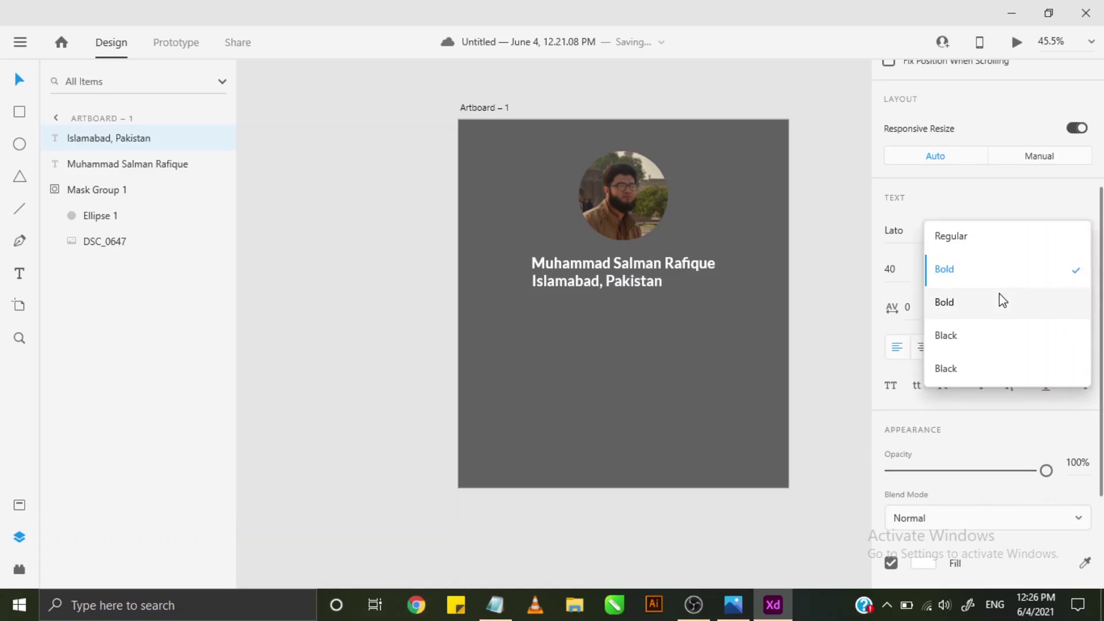
{"action": "left_click", "coordinate": [981, 237]}
{"action": "left_click", "coordinate": [887, 267]}
{"action": "type", "text": "20"}
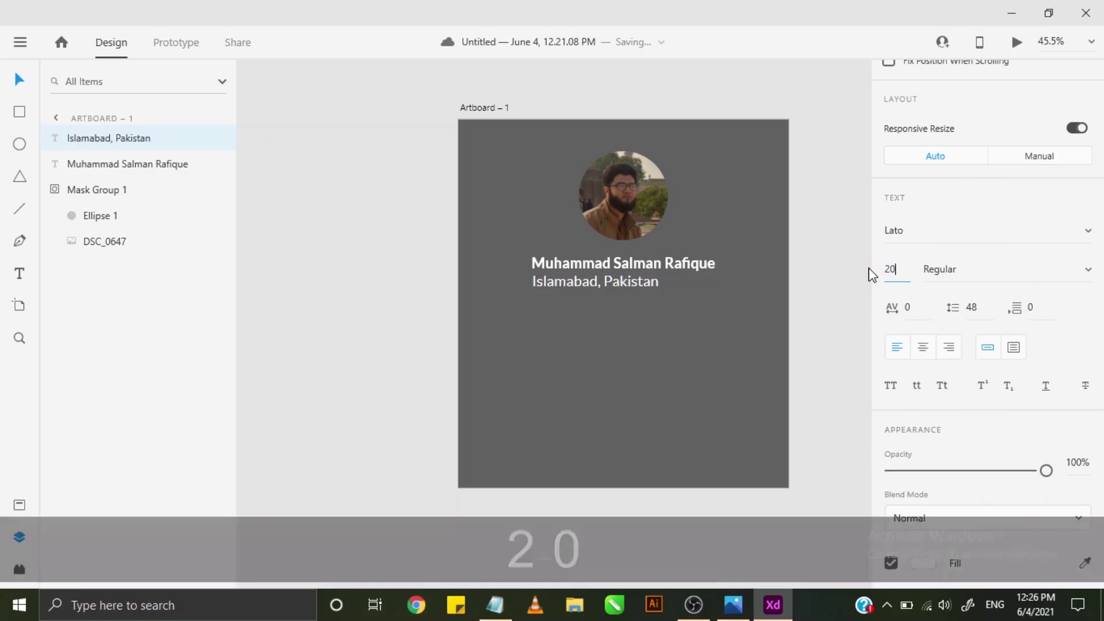
{"action": "key", "text": "Return"}
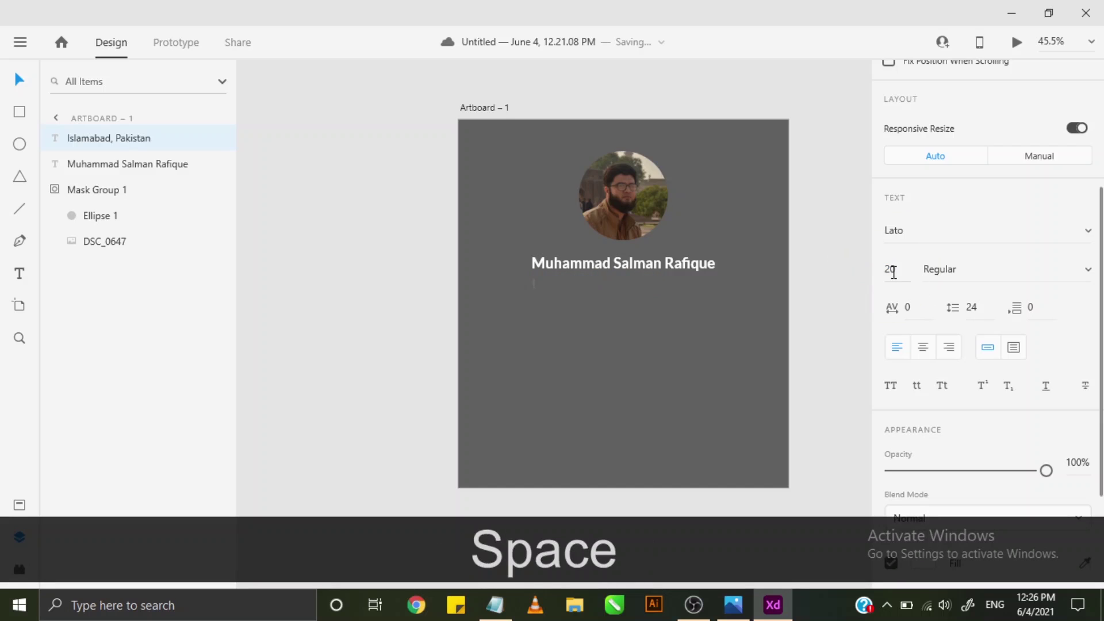
{"action": "key", "text": "ctrl+z"}
{"action": "left_click", "coordinate": [890, 269]}
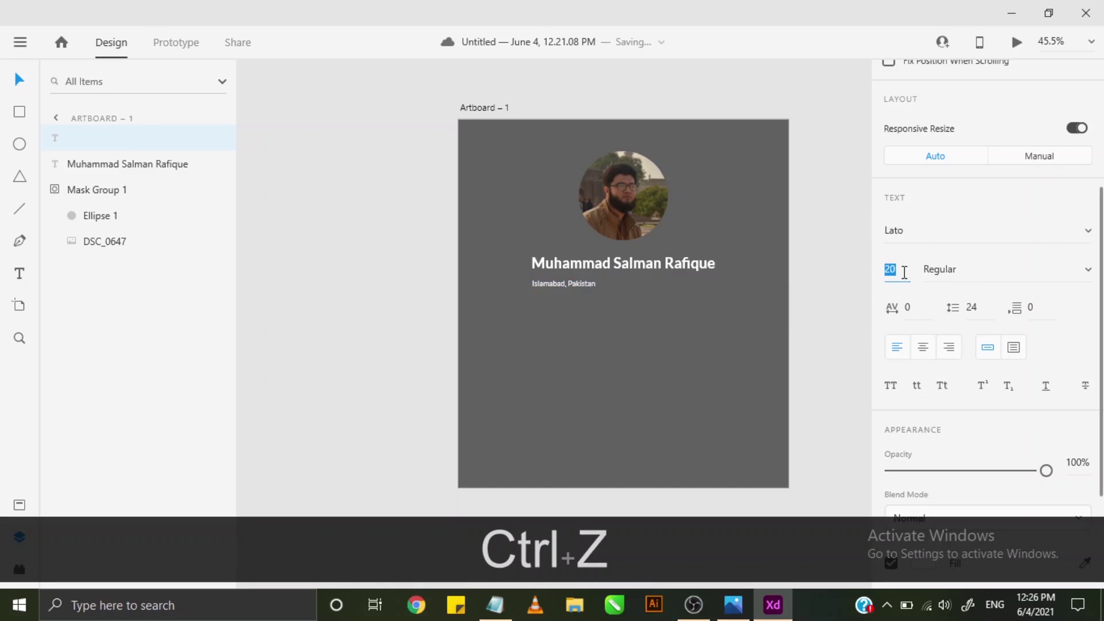
{"action": "key", "text": "Right"}
{"action": "key", "text": "BackSpace"}
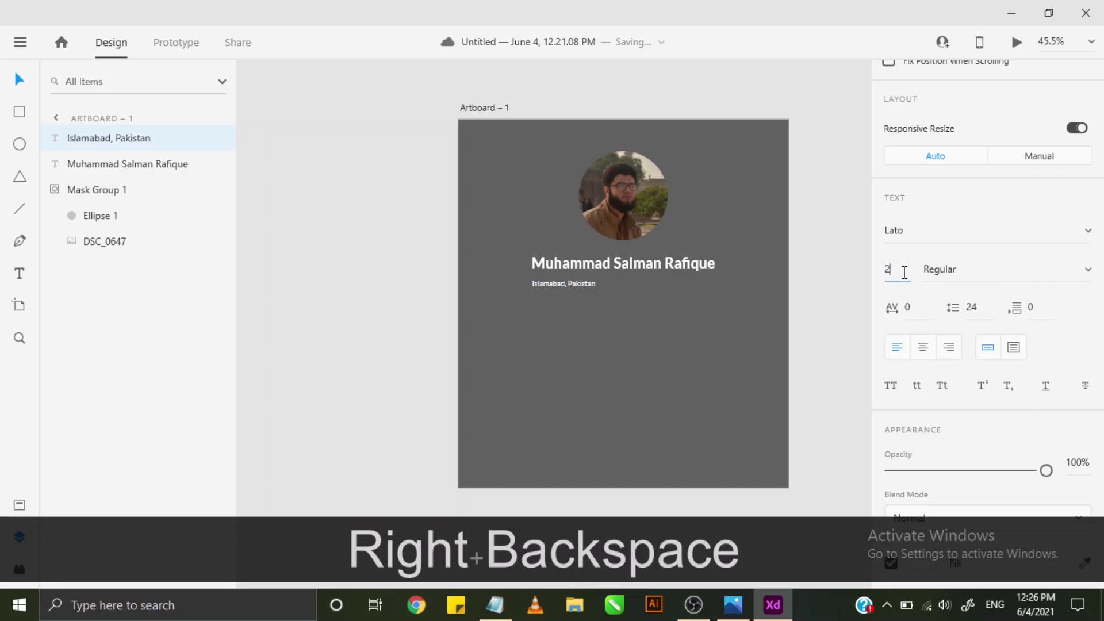
{"action": "type", "text": "5"}
{"action": "key", "text": "Return"}
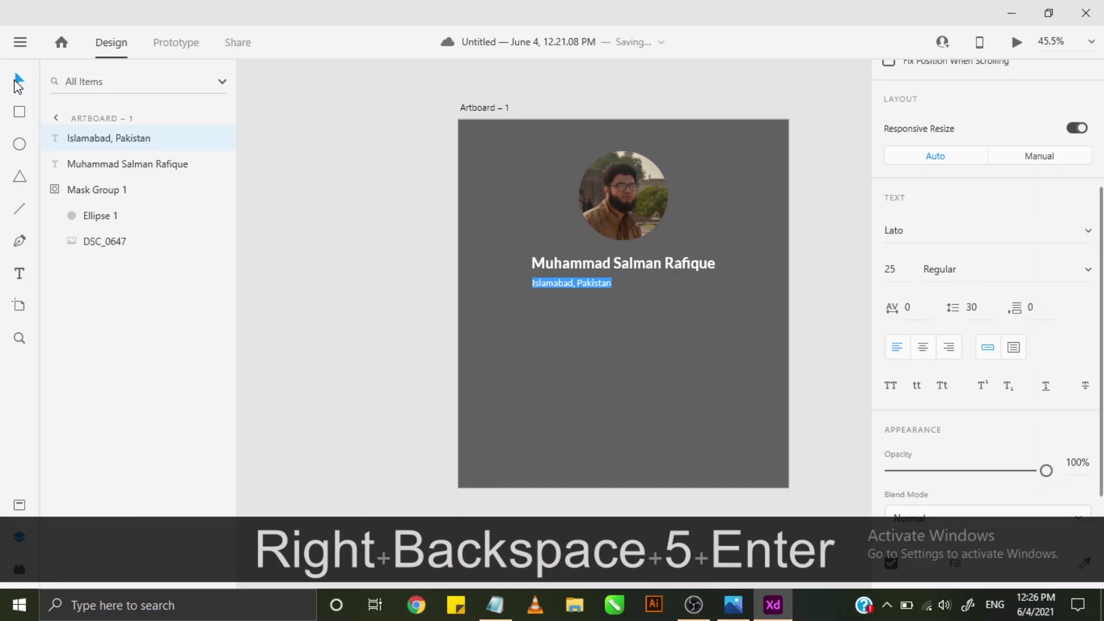
{"action": "left_click", "coordinate": [19, 79]}
- Nudge the 'Islamabad, Pakistan' line slightly right so it centres under the name
{"action": "scroll", "coordinate": [581, 299], "scroll_direction": "up", "scroll_amount": 1}
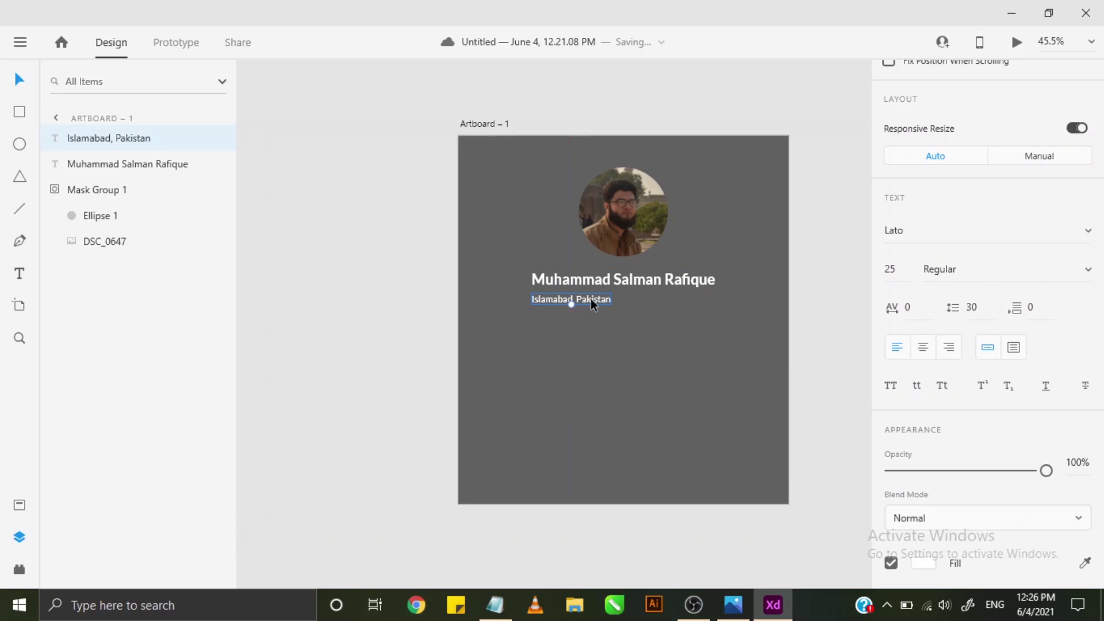
{"action": "scroll", "coordinate": [591, 298], "scroll_direction": "up", "scroll_amount": 6}
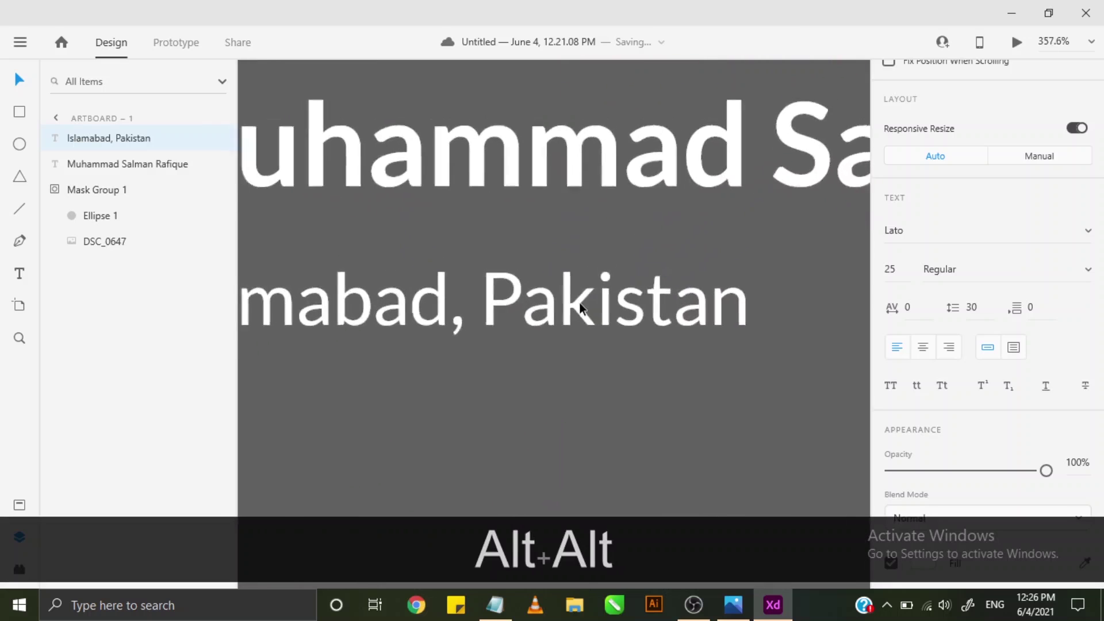
{"action": "scroll", "coordinate": [578, 302], "scroll_direction": "down", "scroll_amount": 3}
{"action": "left_click_drag", "start_coordinate": [579, 309], "coordinate": [664, 289]}
{"action": "scroll", "coordinate": [647, 306], "scroll_direction": "down", "scroll_amount": 2}
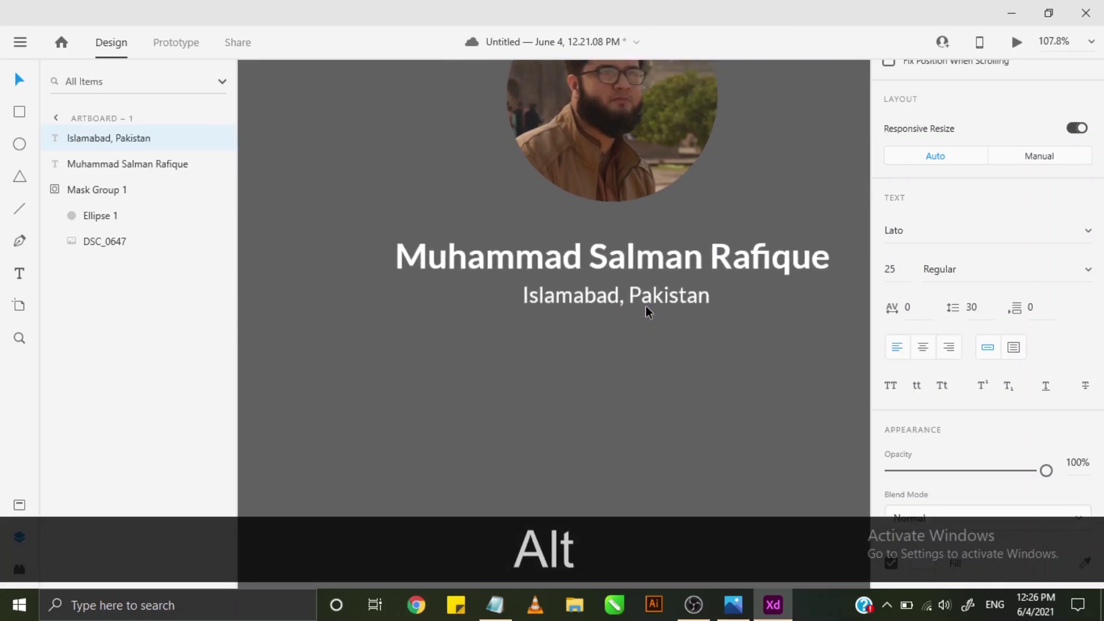
{"action": "scroll", "coordinate": [645, 306], "scroll_direction": "down", "scroll_amount": 1}
{"action": "key", "text": "alt+space"}
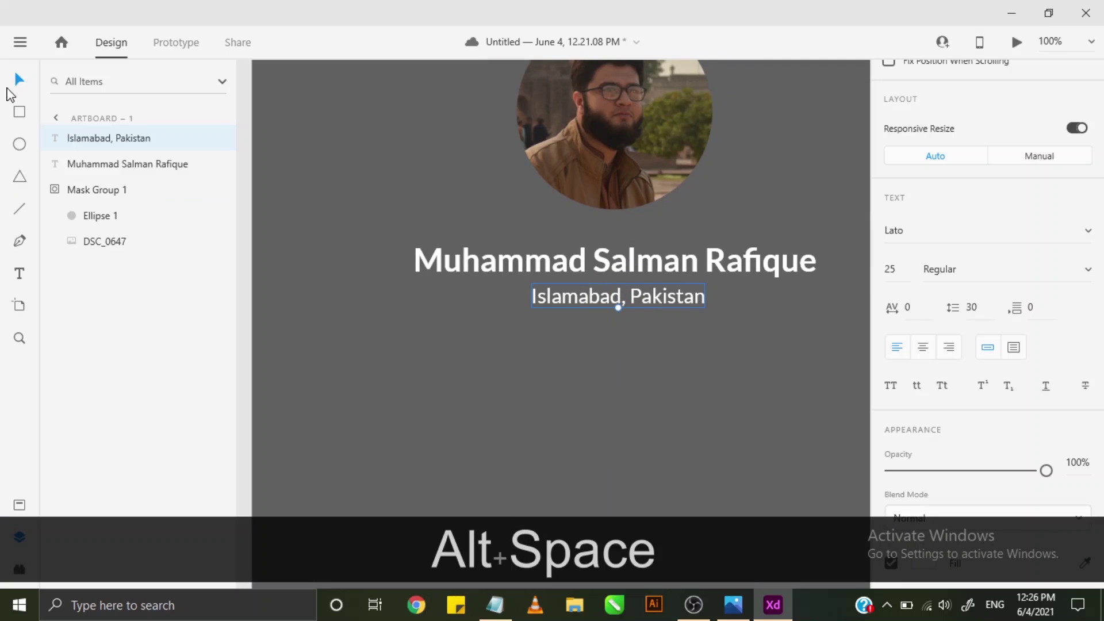
{"action": "scroll", "coordinate": [818, 370], "scroll_direction": "down", "scroll_amount": 2}
{"action": "left_click", "coordinate": [492, 337]}
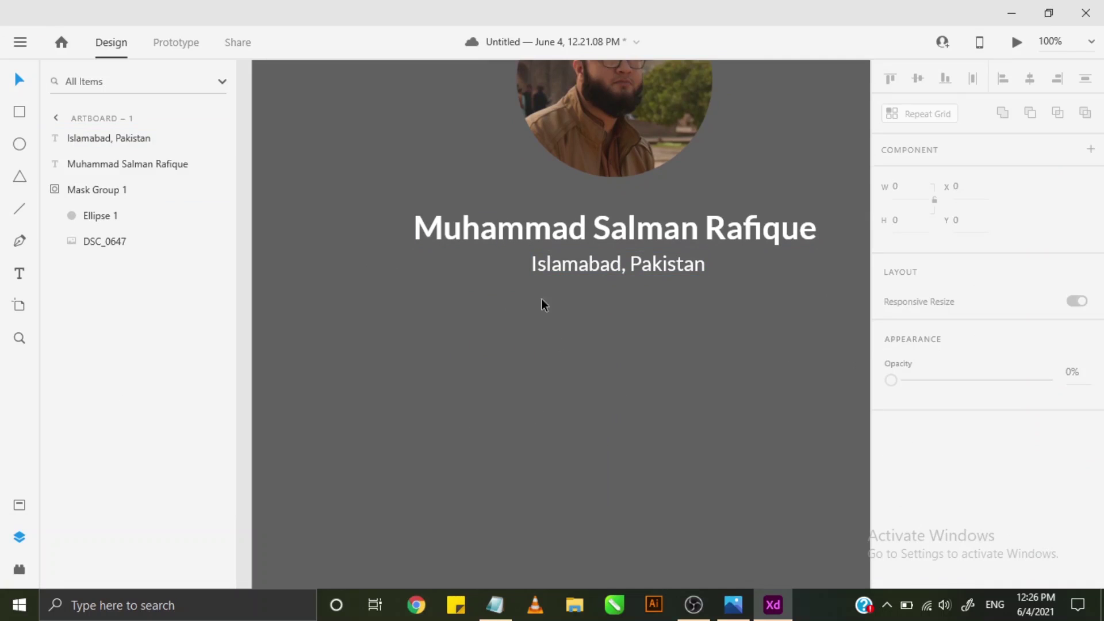
- Search 'location' in the Icons 4 Design plugin and insert the location-on pin icon
{"action": "left_click", "coordinate": [19, 572]}
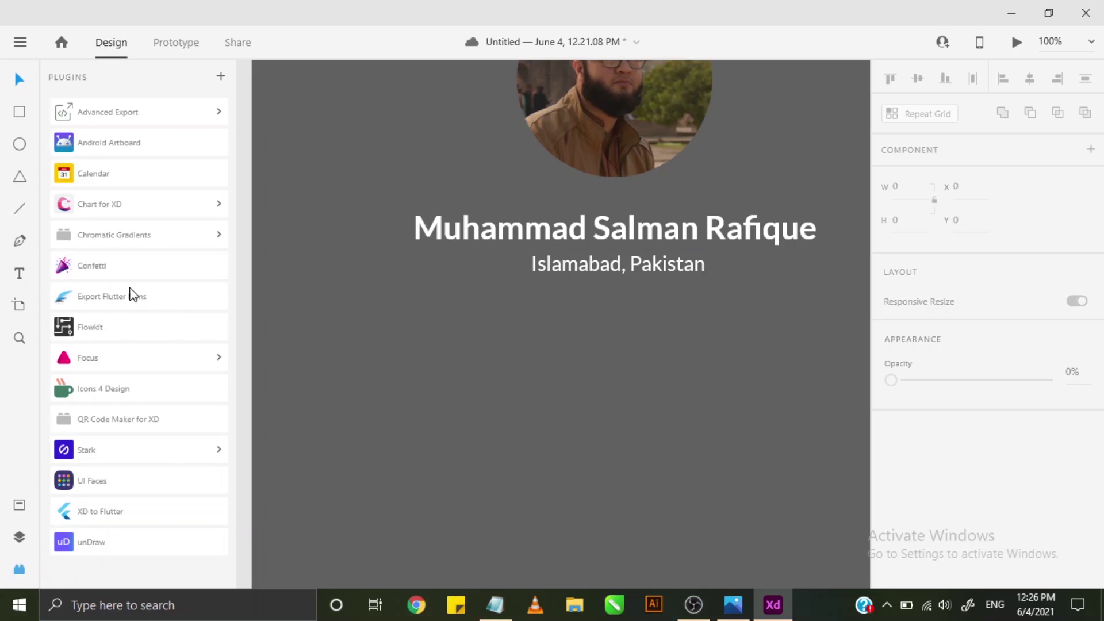
{"action": "left_click", "coordinate": [117, 481]}
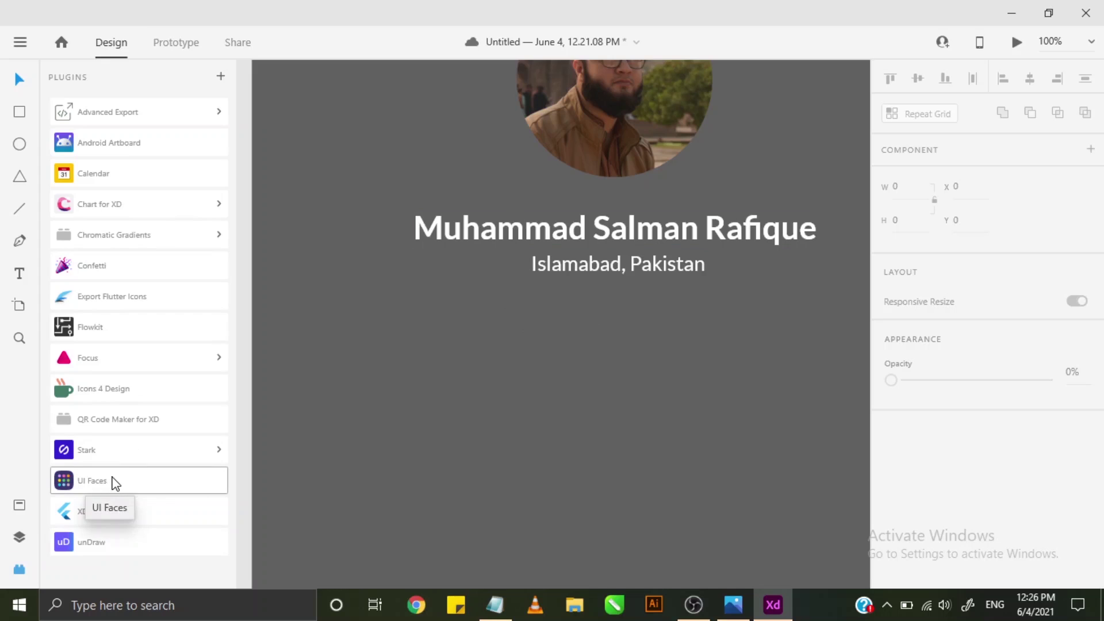
{"action": "left_click", "coordinate": [110, 388]}
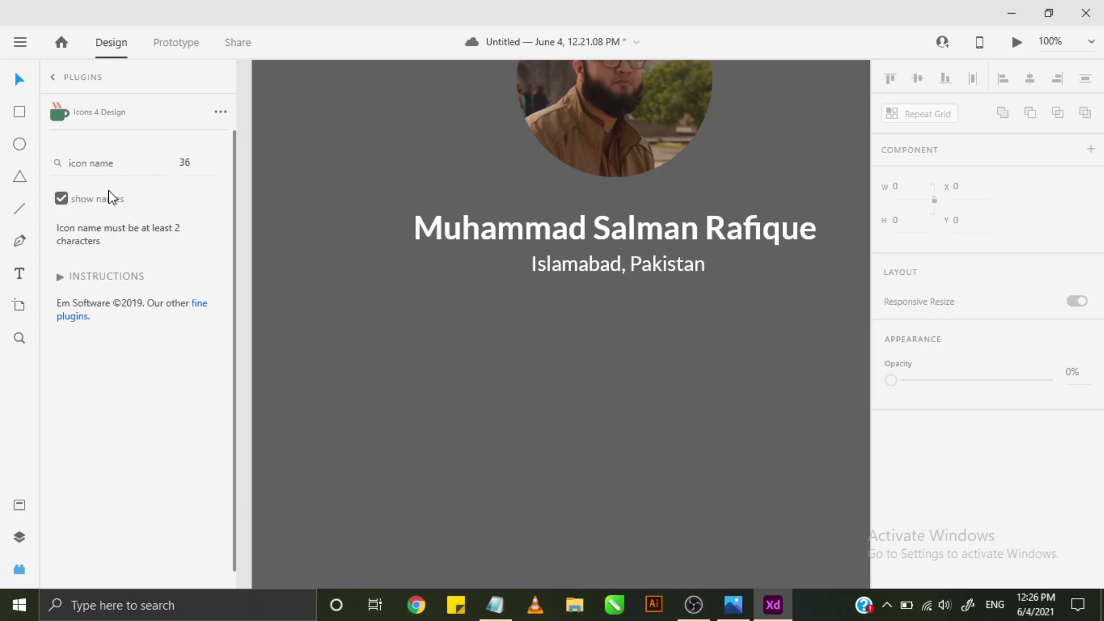
{"action": "left_click", "coordinate": [113, 163]}
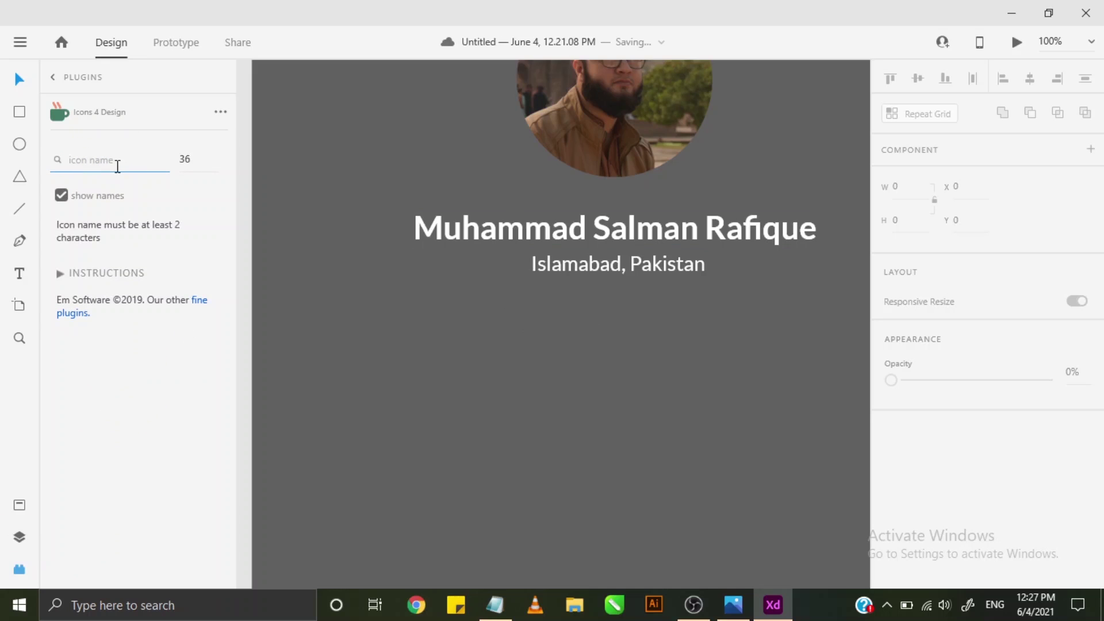
{"action": "type", "text": "location"}
{"action": "key", "text": "Return"}
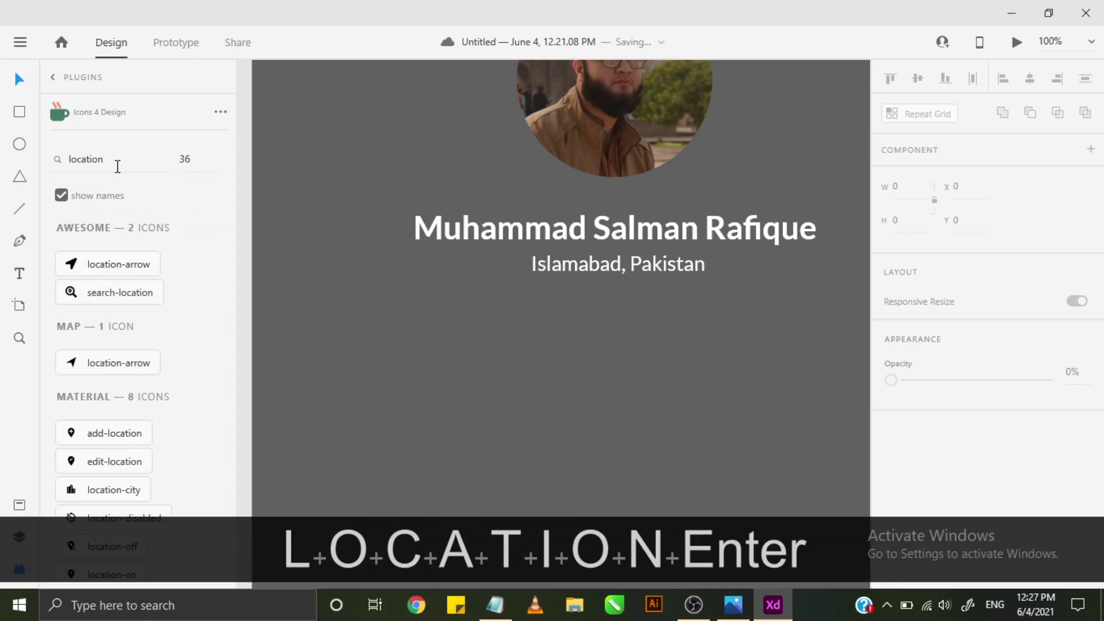
{"action": "scroll", "coordinate": [192, 261], "scroll_direction": "down", "scroll_amount": 3}
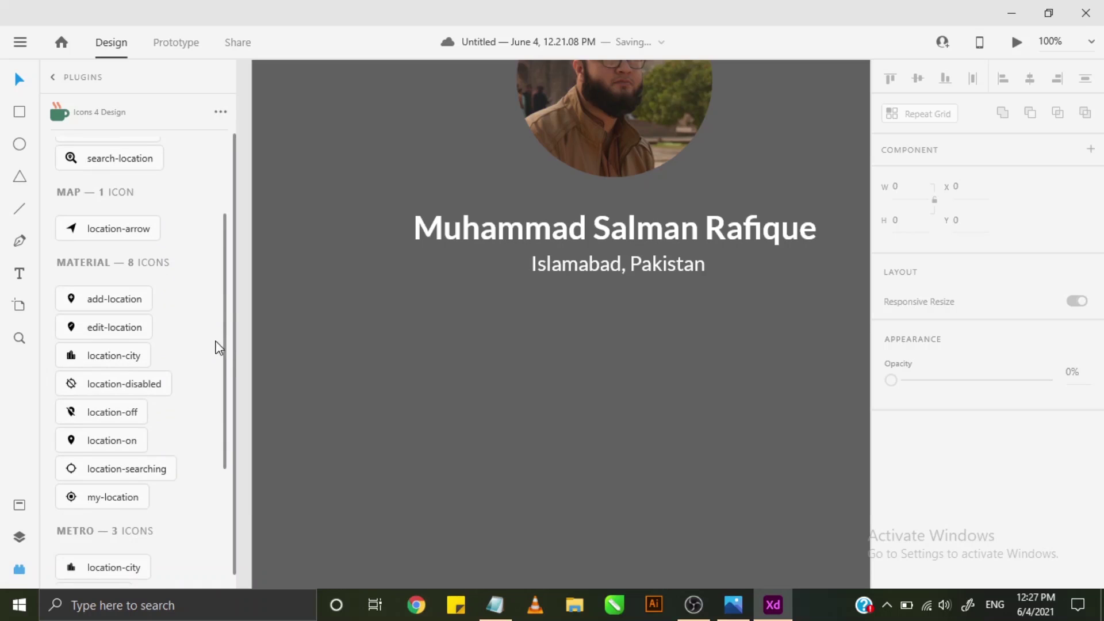
{"action": "left_click_drag", "start_coordinate": [228, 343], "coordinate": [207, 424]}
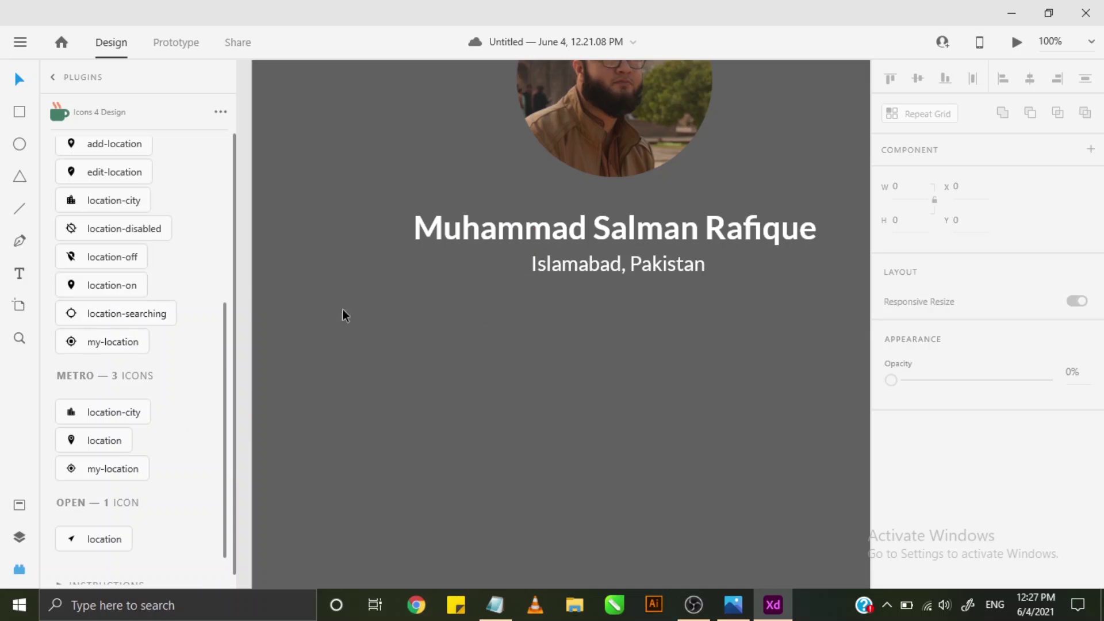
{"action": "left_click", "coordinate": [119, 290]}
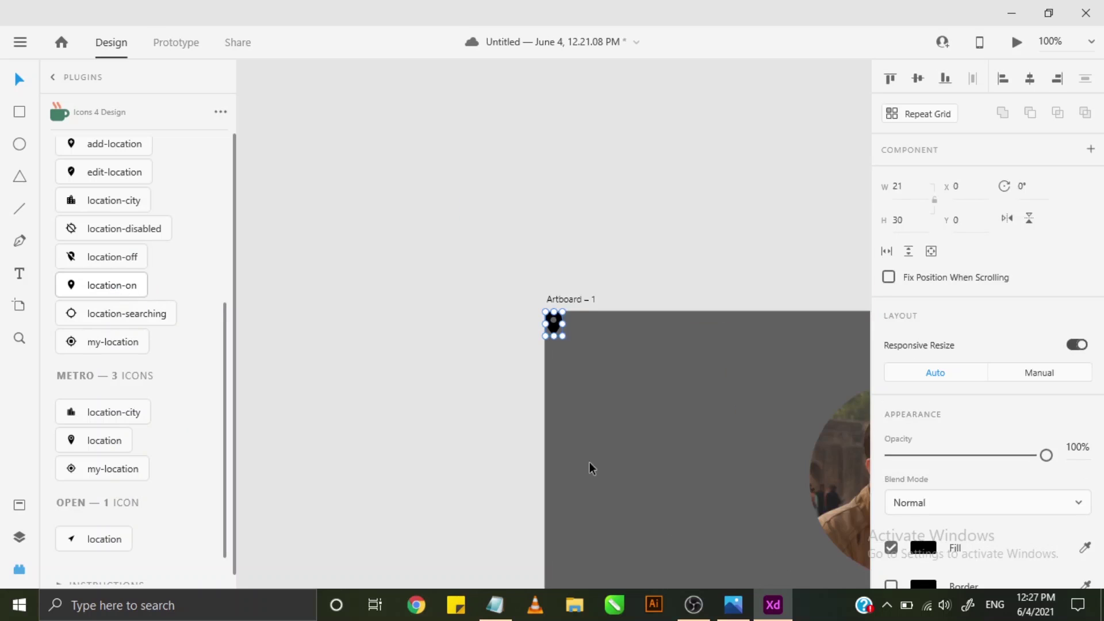
- Move the pin icon just left of the 'Islamabad, Pakistan' text
{"action": "scroll", "coordinate": [575, 538], "scroll_direction": "down", "scroll_amount": 1}
{"action": "scroll", "coordinate": [687, 480], "scroll_direction": "down", "scroll_amount": 1}
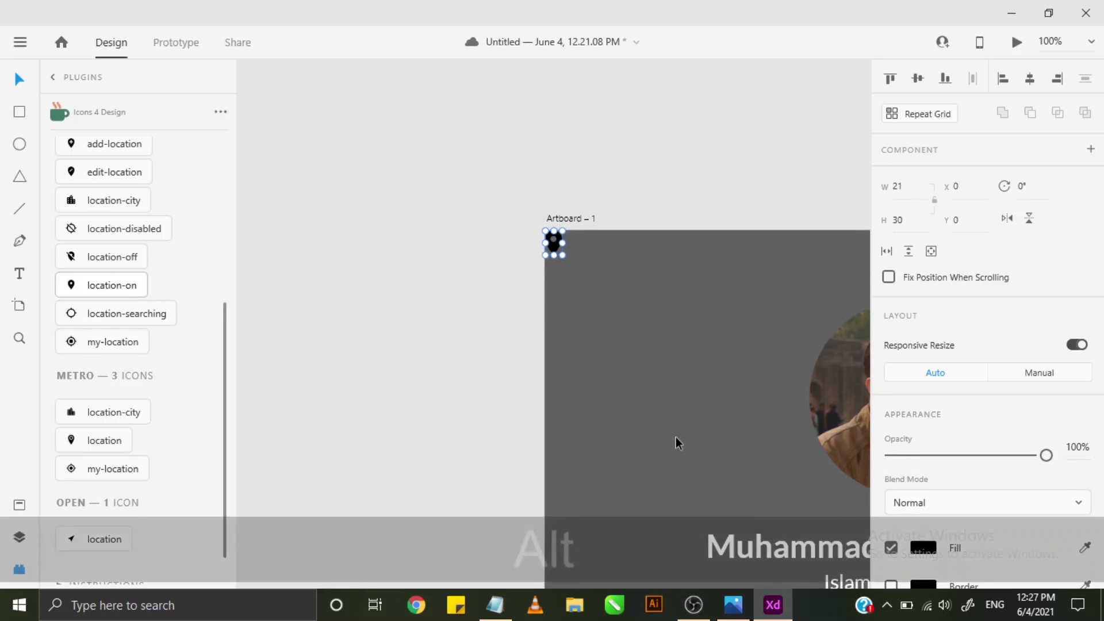
{"action": "scroll", "coordinate": [675, 437], "scroll_direction": "down", "scroll_amount": 2}
{"action": "left_click_drag", "start_coordinate": [668, 409], "coordinate": [378, 201]}
{"action": "left_click_drag", "start_coordinate": [292, 84], "coordinate": [486, 342]}
- Make the pin icon white and slightly narrower
{"action": "left_click", "coordinate": [923, 547]}
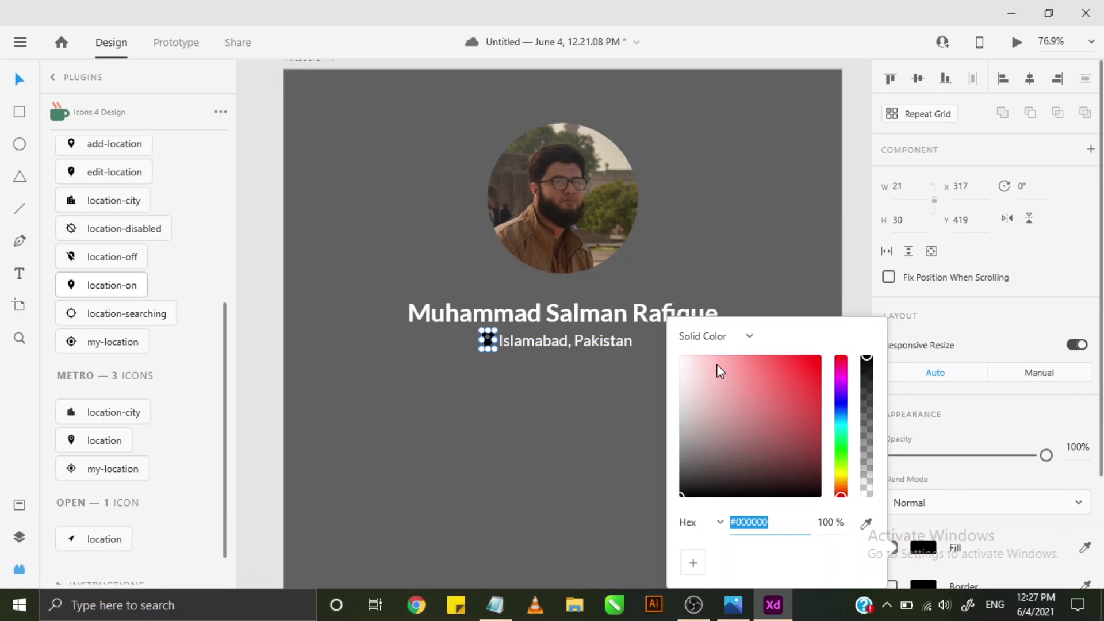
{"action": "left_click", "coordinate": [717, 370]}
{"action": "left_click", "coordinate": [656, 344]}
{"action": "scroll", "coordinate": [570, 350], "scroll_direction": "up", "scroll_amount": 4}
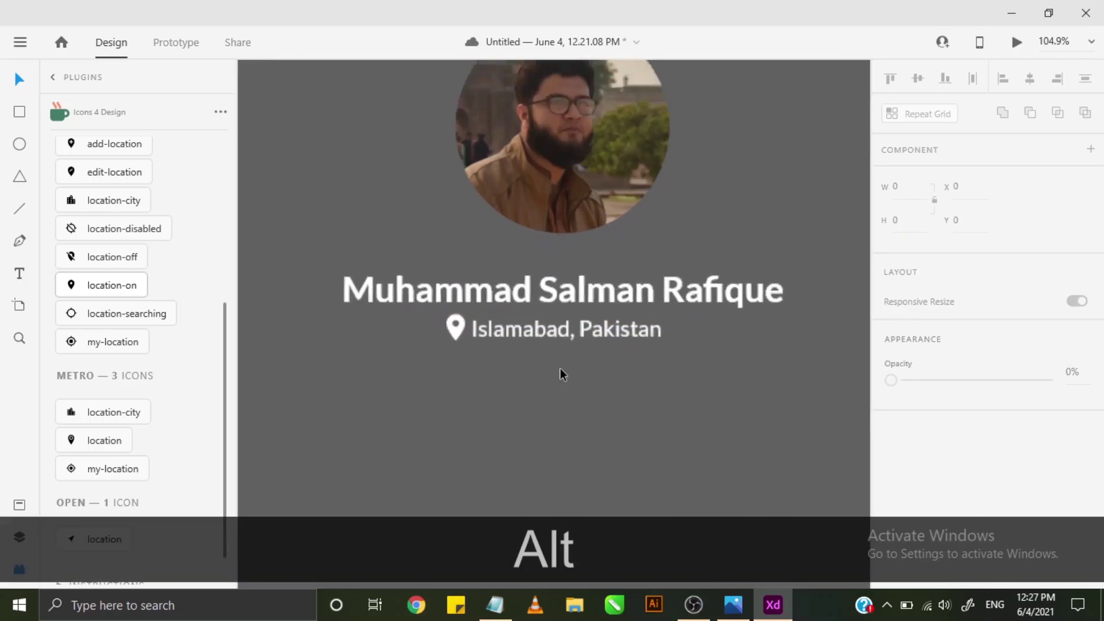
{"action": "left_click", "coordinate": [441, 319]}
{"action": "scroll", "coordinate": [440, 319], "scroll_direction": "up", "scroll_amount": 4}
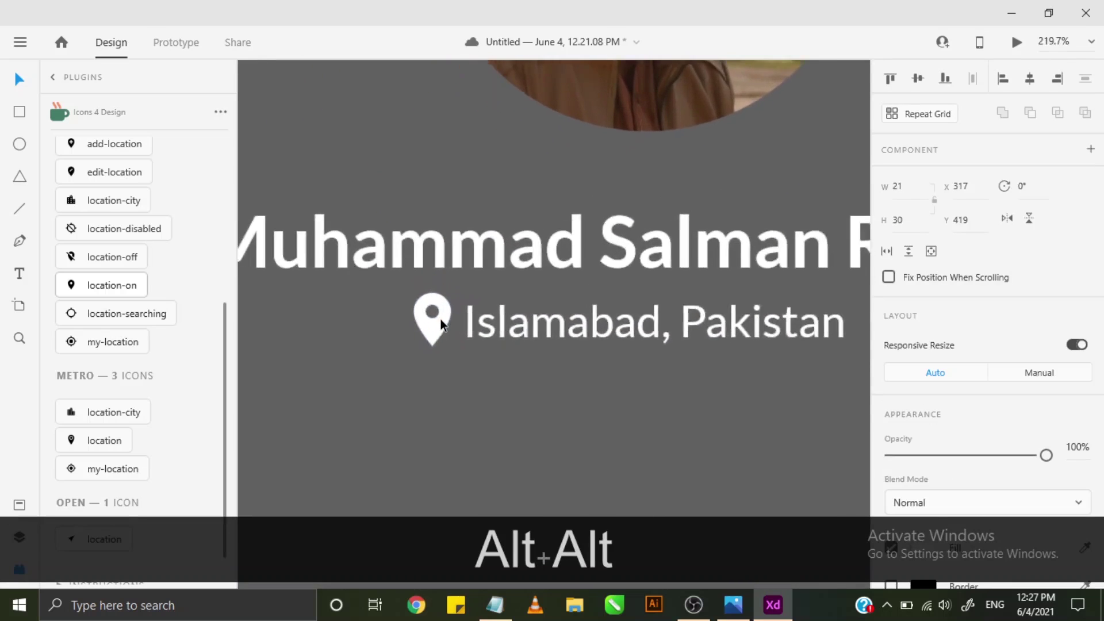
{"action": "scroll", "coordinate": [440, 319], "scroll_direction": "up", "scroll_amount": 3}
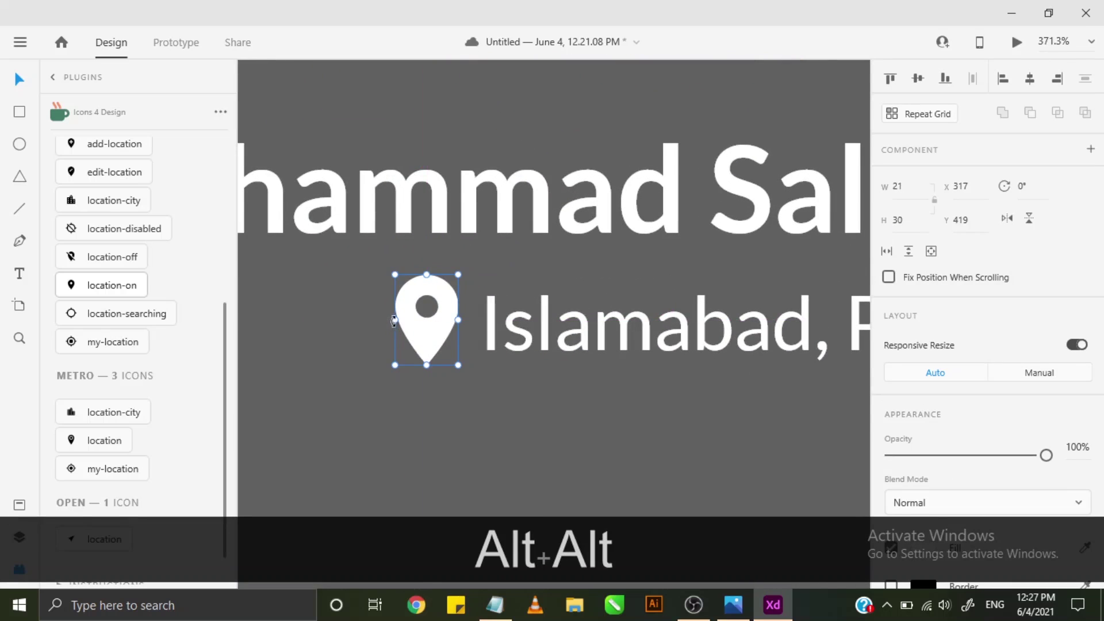
{"action": "left_click_drag", "start_coordinate": [395, 320], "coordinate": [400, 320]}
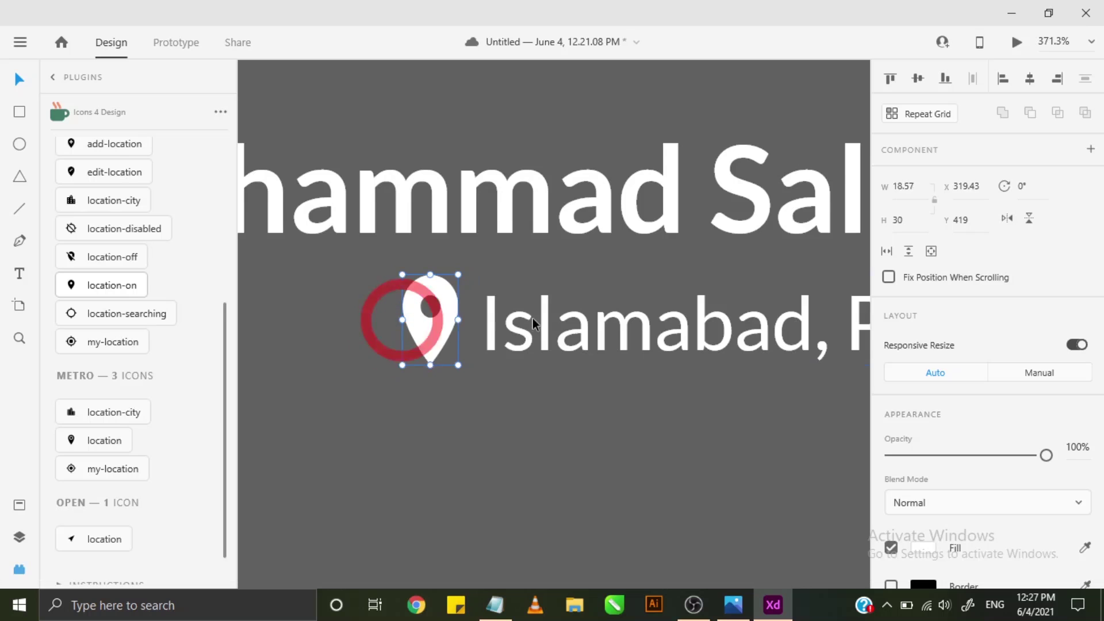
- Group the pin icon with the location text and centre the group under the name
{"action": "scroll", "coordinate": [532, 319], "scroll_direction": "down", "scroll_amount": 2}
{"action": "key", "text": "space"}
{"action": "left_click", "coordinate": [435, 318], "text": "alt"}
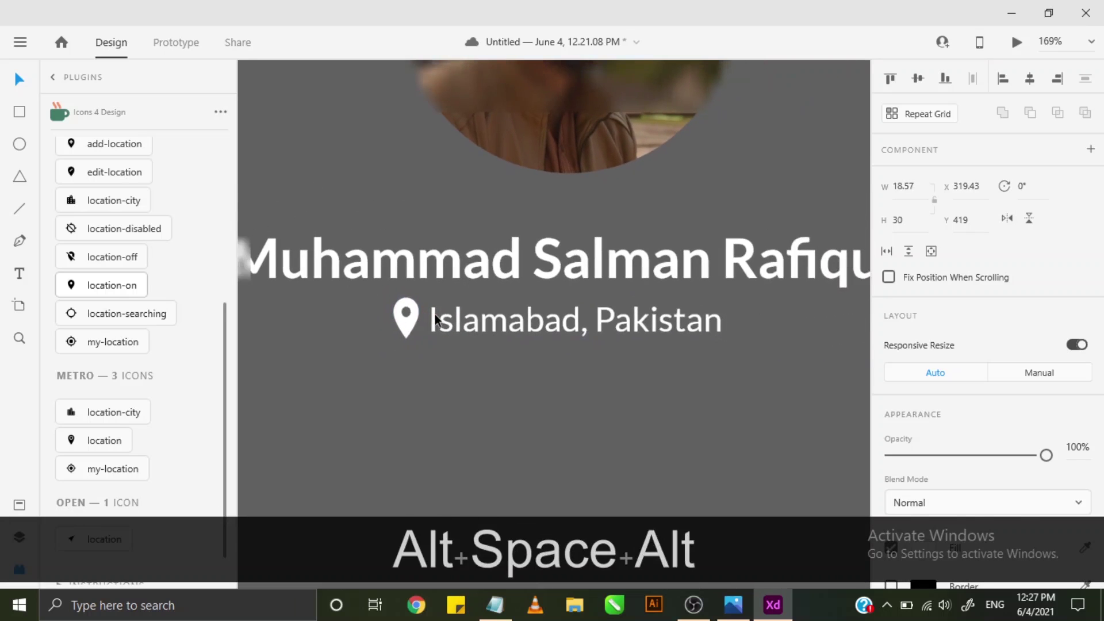
{"action": "left_click", "coordinate": [434, 316]}
{"action": "left_click", "coordinate": [418, 329], "text": "shift"}
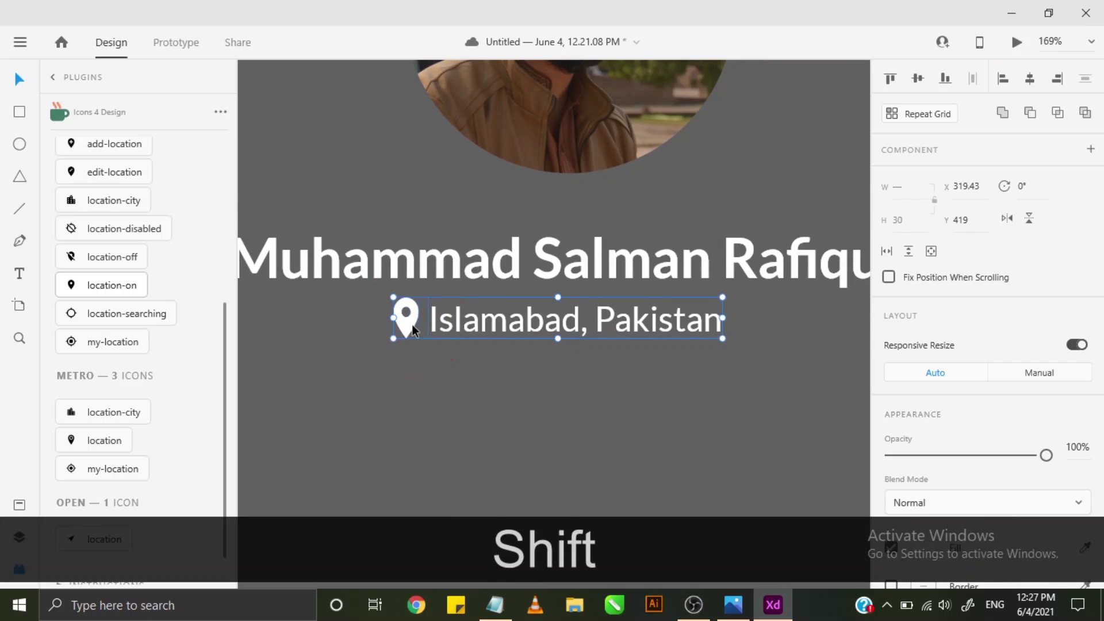
{"action": "key", "text": "ctrl+shift+g"}
{"action": "mouse_move", "coordinate": [505, 328]}
{"action": "left_mouse_down"}
{"action": "mouse_move", "coordinate": [535, 326]}
{"action": "mouse_move", "coordinate": [515, 322]}
{"action": "left_mouse_up"}
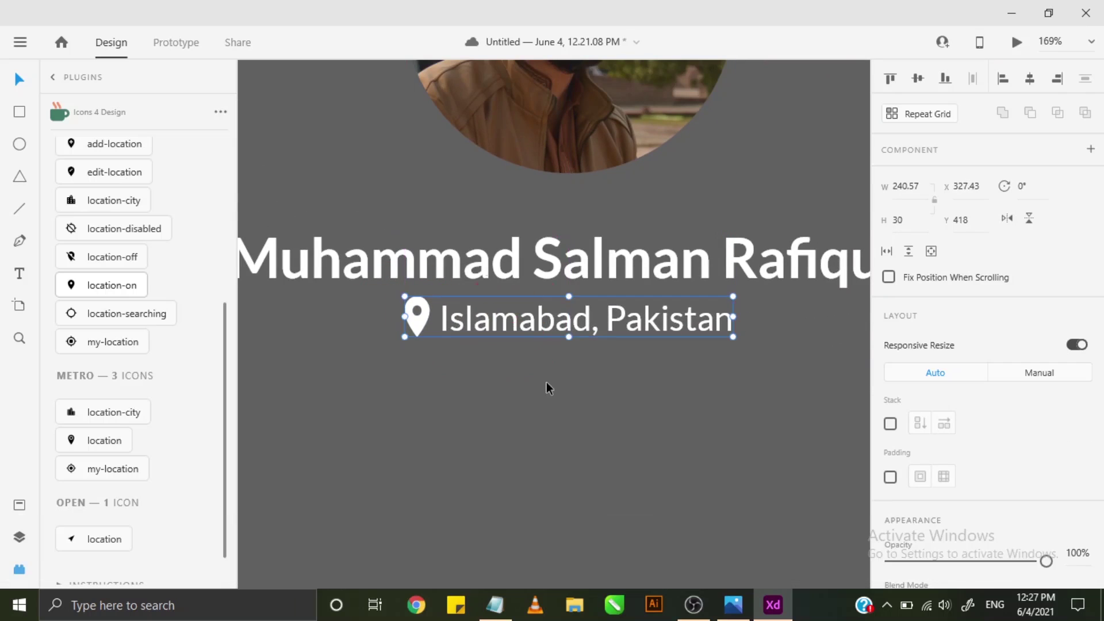
- Deselect the group, bring the whole card into view, and show the layers list
{"action": "left_click", "coordinate": [546, 382]}
{"action": "scroll", "coordinate": [546, 382], "scroll_direction": "down", "scroll_amount": 3}
{"action": "scroll", "coordinate": [546, 382], "scroll_direction": "down", "scroll_amount": 3}
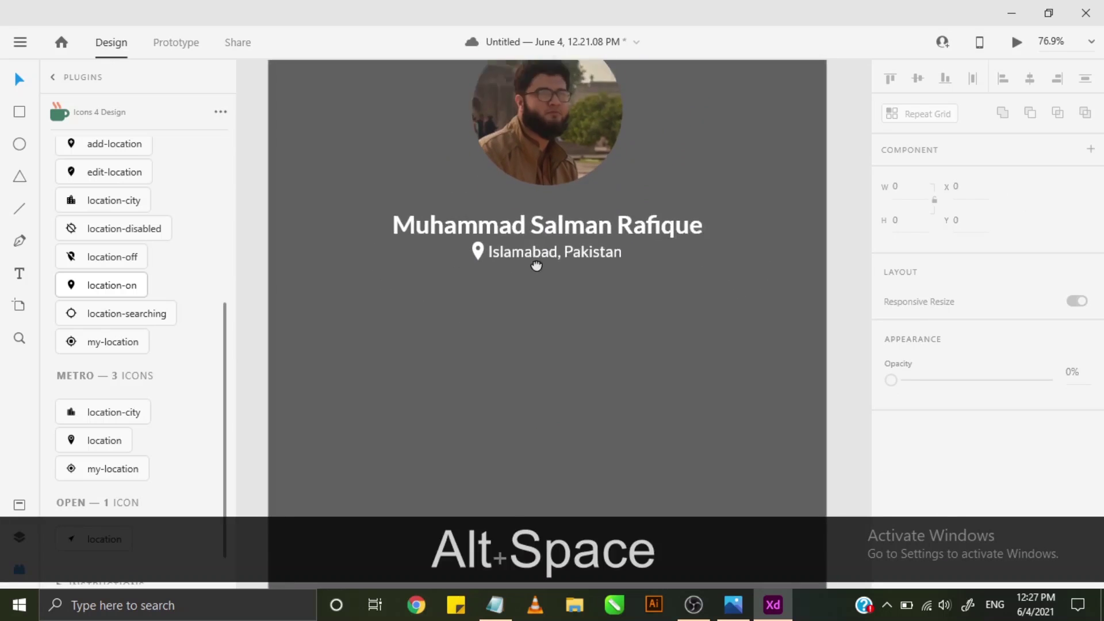
{"action": "left_click", "coordinate": [567, 247], "text": "alt"}
{"action": "left_click", "coordinate": [547, 322], "text": "alt"}
{"action": "key", "text": "alt"}
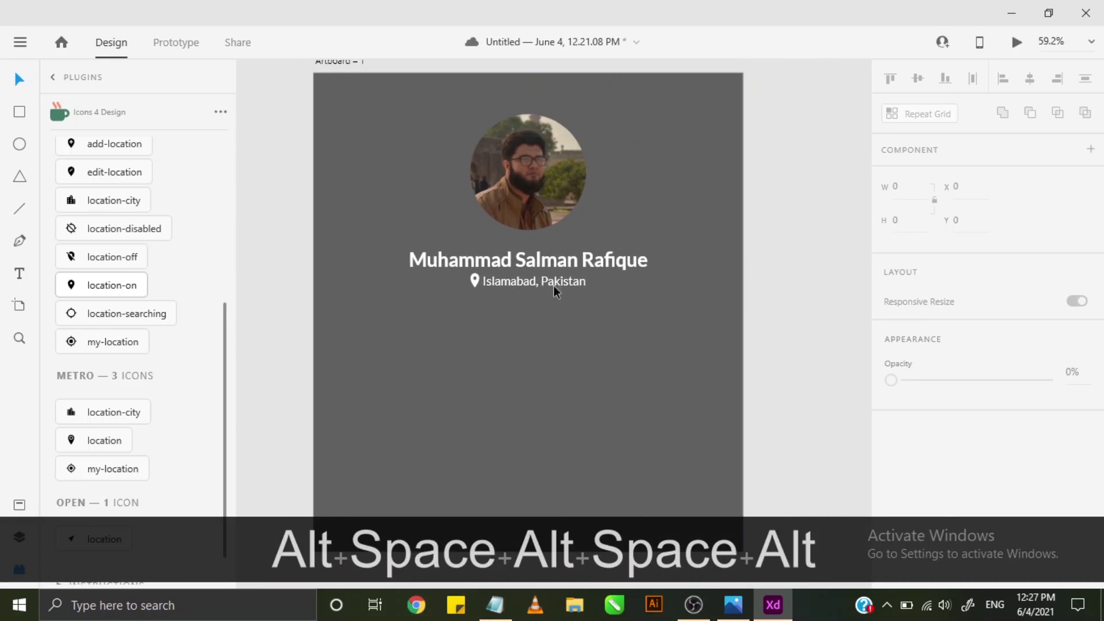
{"action": "left_click", "coordinate": [20, 276]}
{"action": "left_click", "coordinate": [21, 537]}
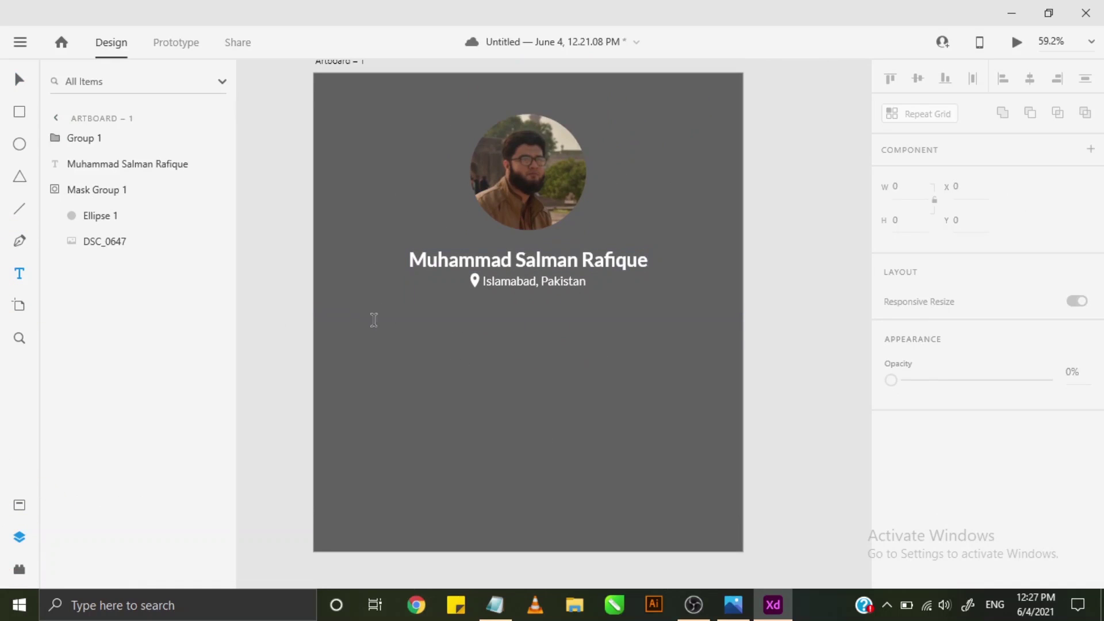
{"action": "left_click", "coordinate": [470, 318]}
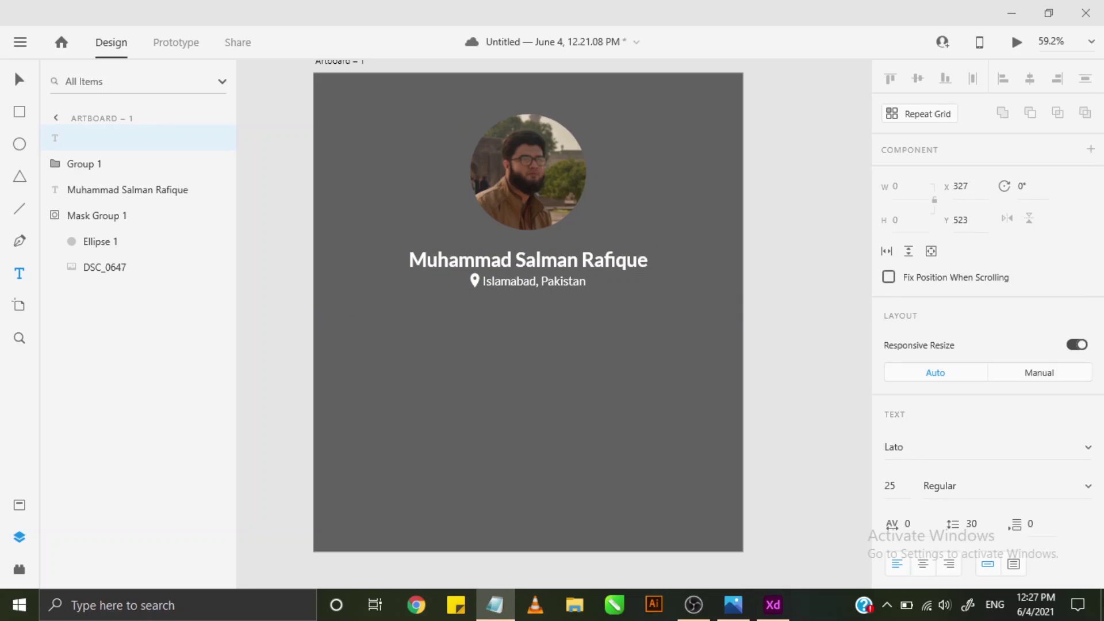
{"action": "key", "text": "ctrl+c"}
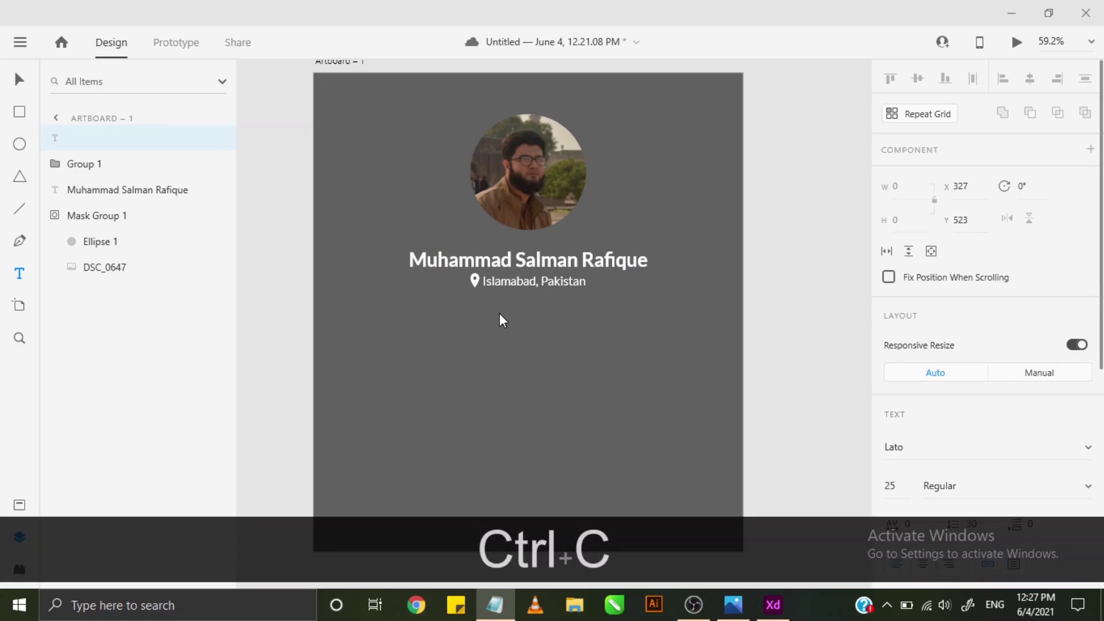
{"action": "left_click", "coordinate": [498, 313]}
{"action": "left_click", "coordinate": [511, 316]}
{"action": "key", "text": "ctrl+v"}
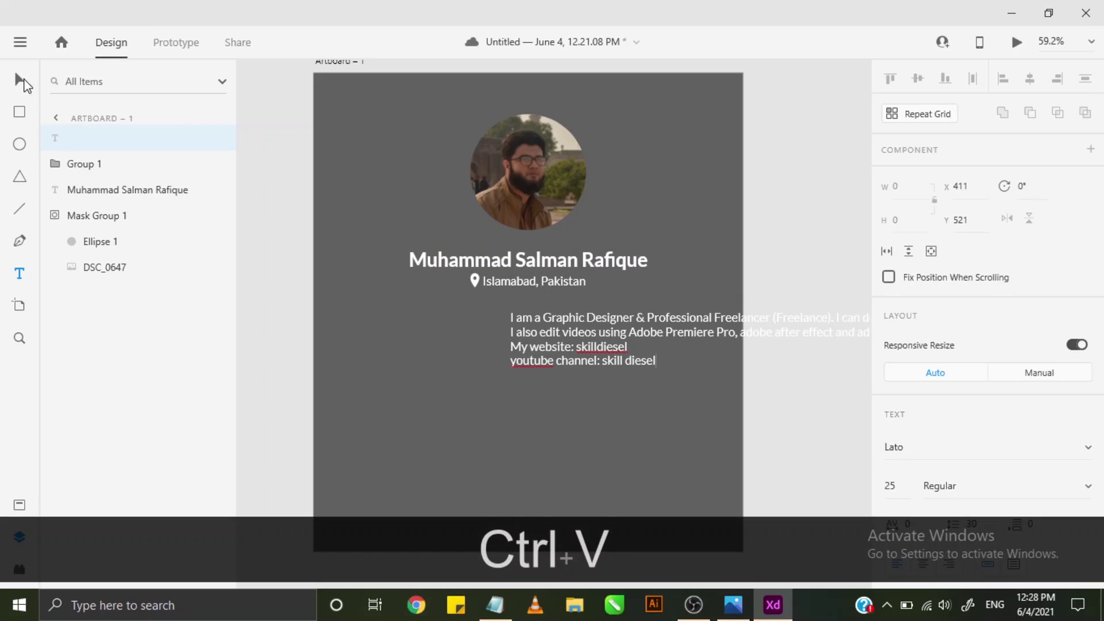
{"action": "left_click", "coordinate": [22, 81]}
{"action": "left_click_drag", "start_coordinate": [726, 346], "coordinate": [526, 326]}
{"action": "scroll", "coordinate": [709, 368], "scroll_direction": "down", "scroll_amount": 4}
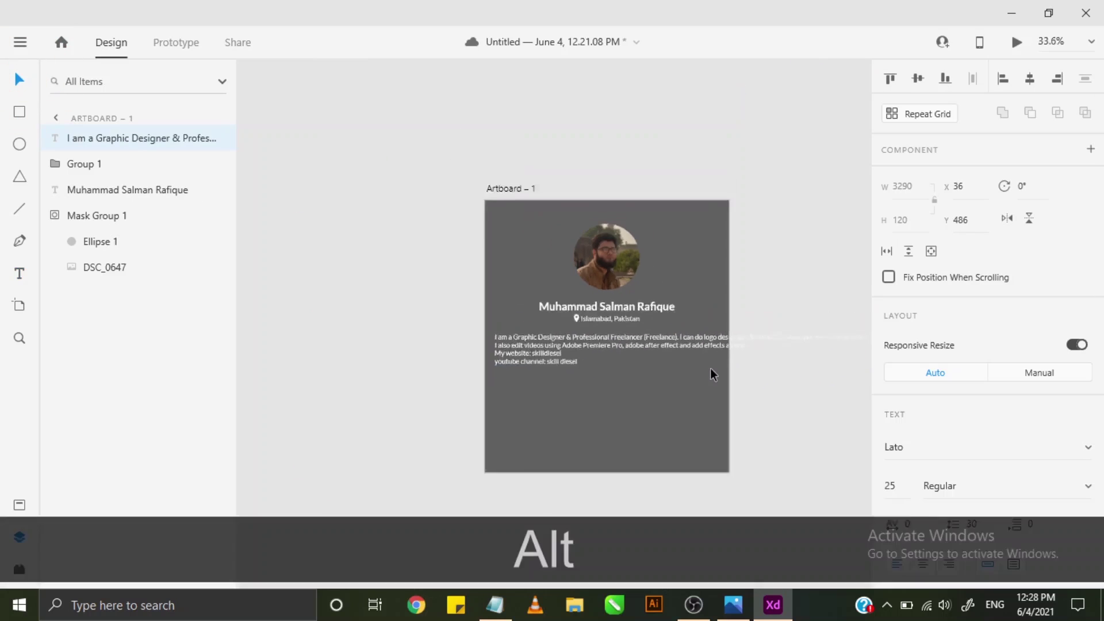
{"action": "left_click_drag", "start_coordinate": [727, 377], "coordinate": [341, 362]}
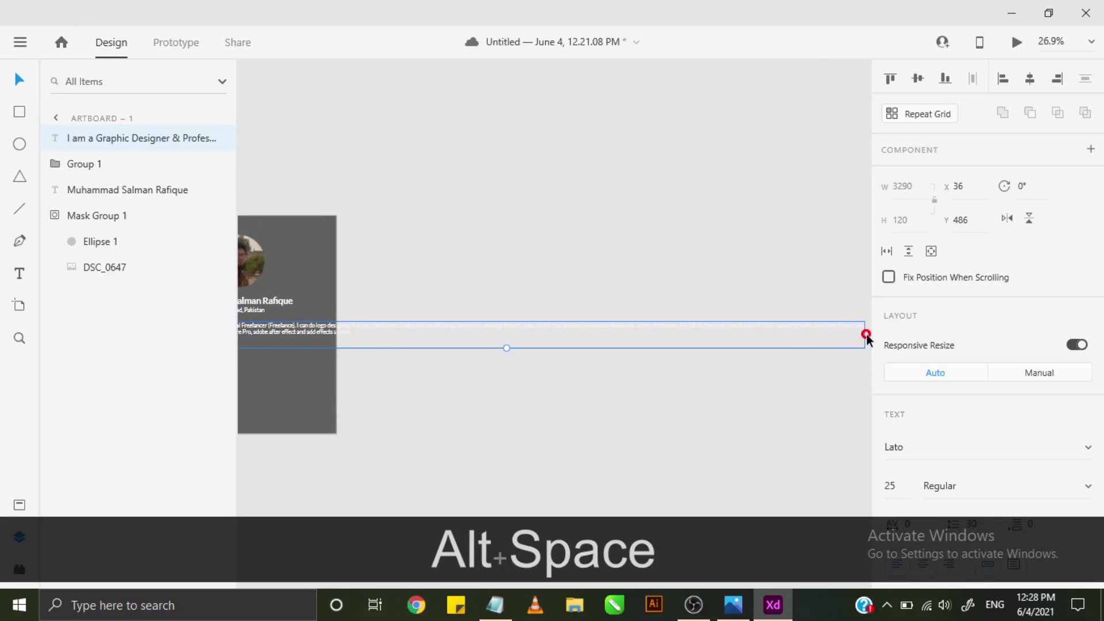
{"action": "left_click_drag", "start_coordinate": [864, 333], "coordinate": [521, 340]}
{"action": "key", "text": "ctrl+z"}
{"action": "left_click_drag", "start_coordinate": [613, 343], "coordinate": [476, 345]}
{"action": "key", "text": "ctrl+z"}
{"action": "left_click_drag", "start_coordinate": [280, 320], "coordinate": [381, 311]}
{"action": "scroll", "coordinate": [381, 310], "scroll_direction": "up", "scroll_amount": 5}
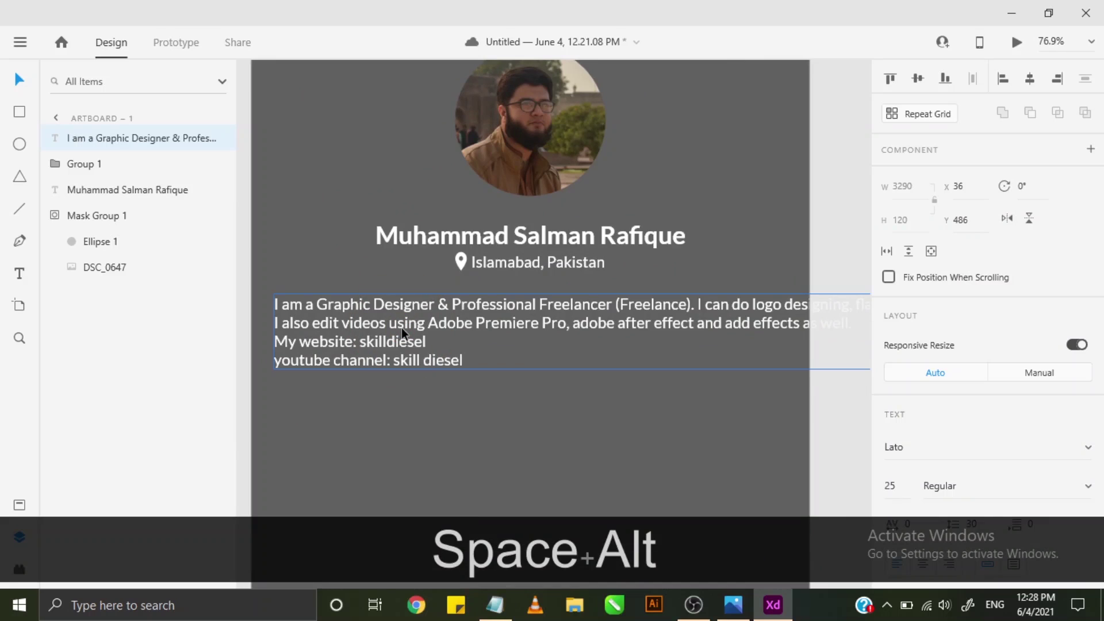
{"action": "key", "text": "Delete"}
{"action": "left_click", "coordinate": [18, 274]}
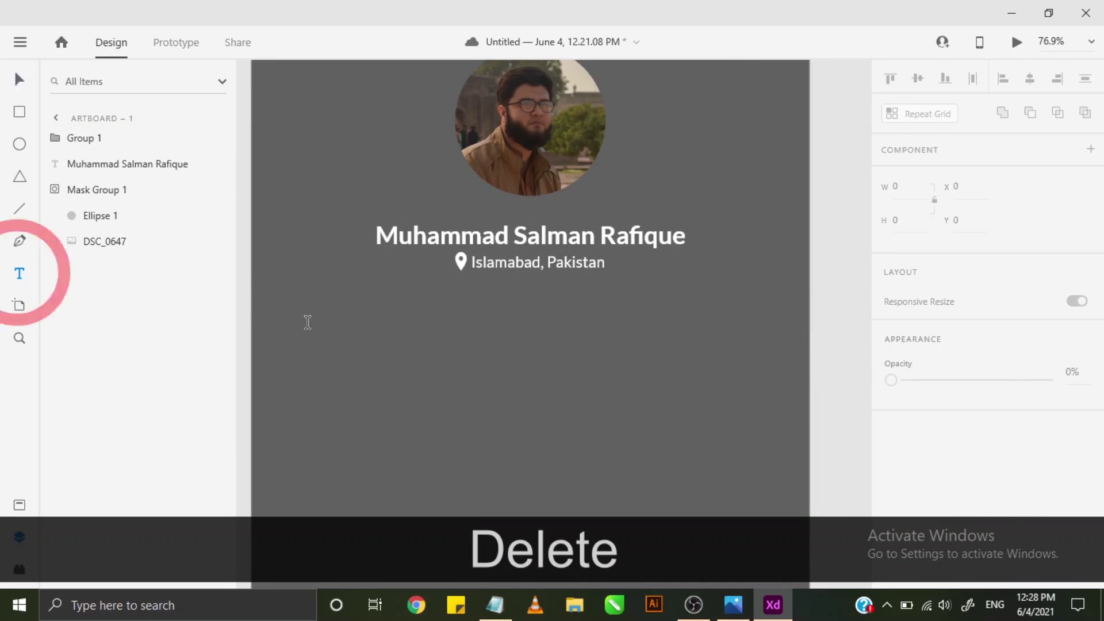
- Paste the bio into a new text area below the location, centre-align it, and centre the box
{"action": "left_click_drag", "start_coordinate": [322, 300], "coordinate": [731, 392]}
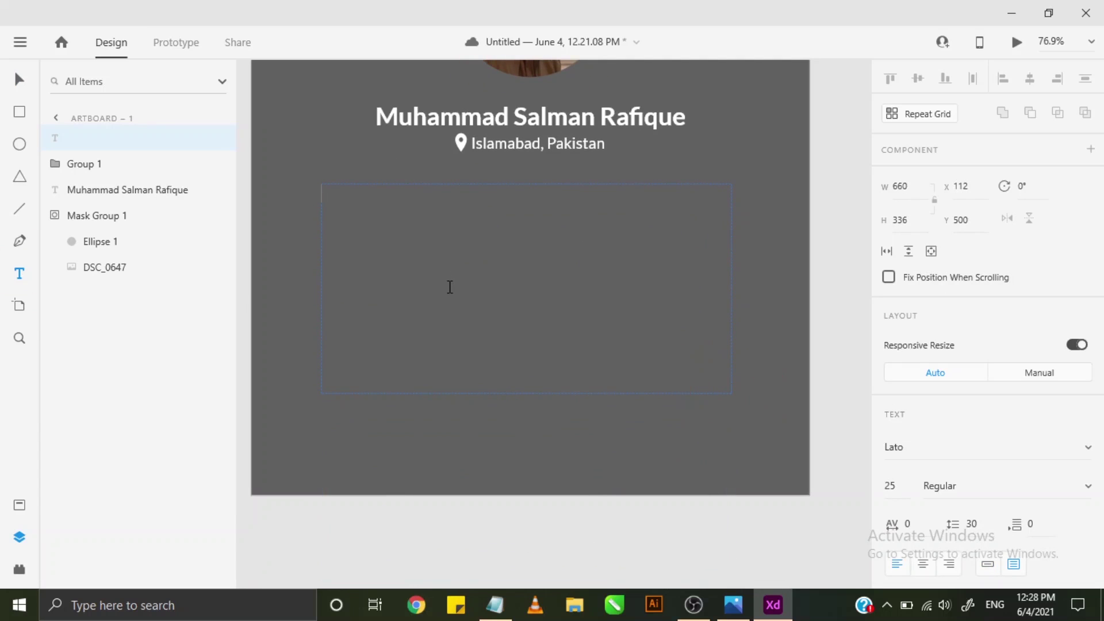
{"action": "key", "text": "ctrl+v"}
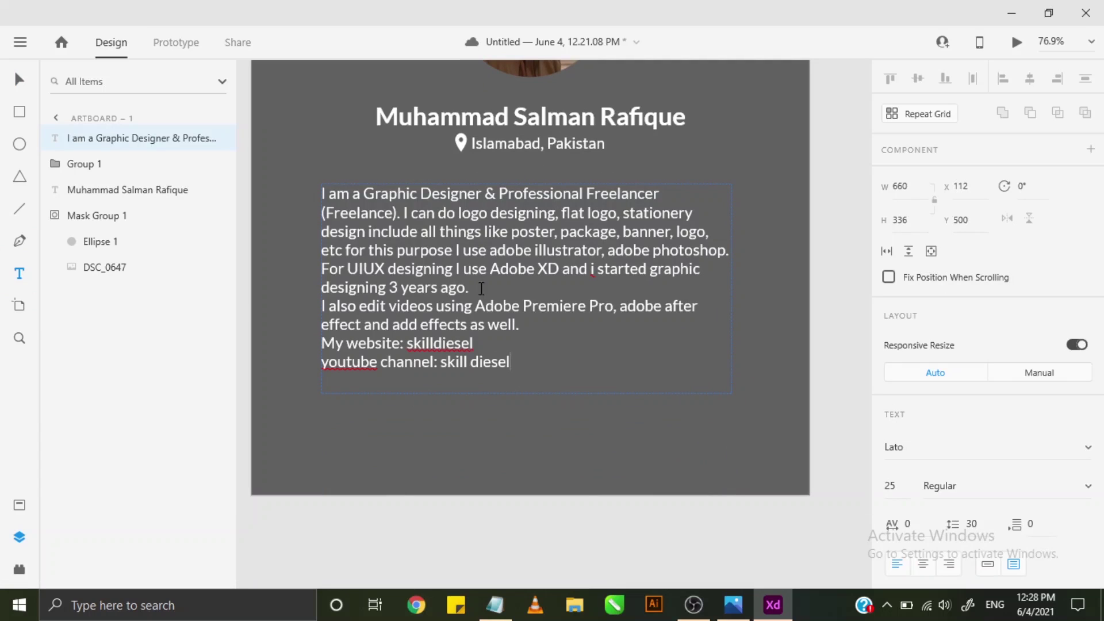
{"action": "left_click_drag", "start_coordinate": [521, 368], "coordinate": [287, 171]}
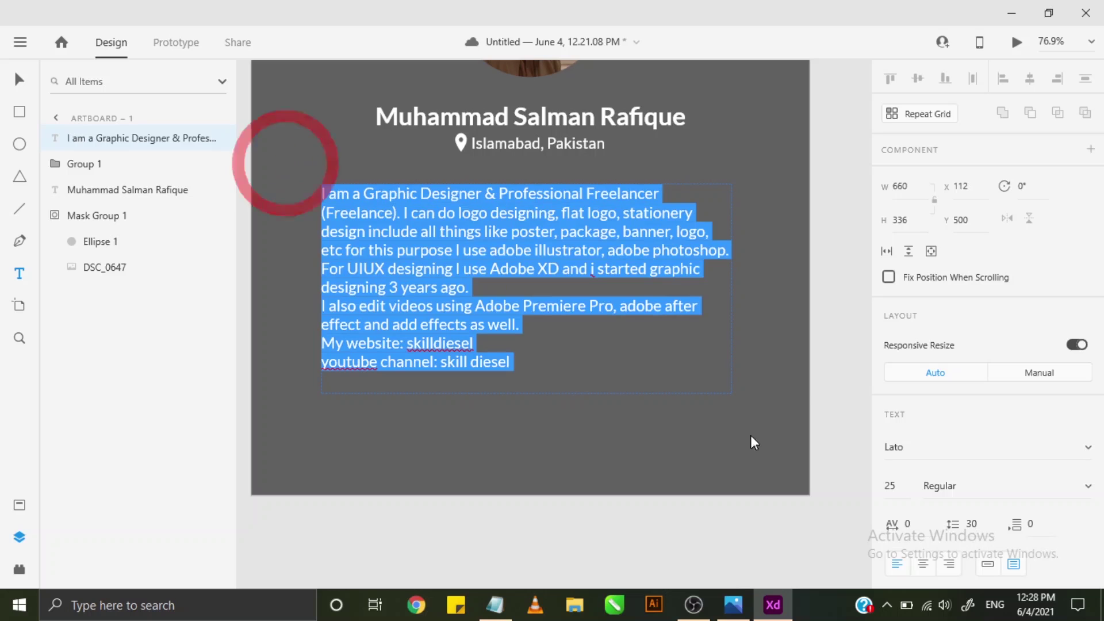
{"action": "scroll", "coordinate": [969, 233], "scroll_direction": "down", "scroll_amount": 5}
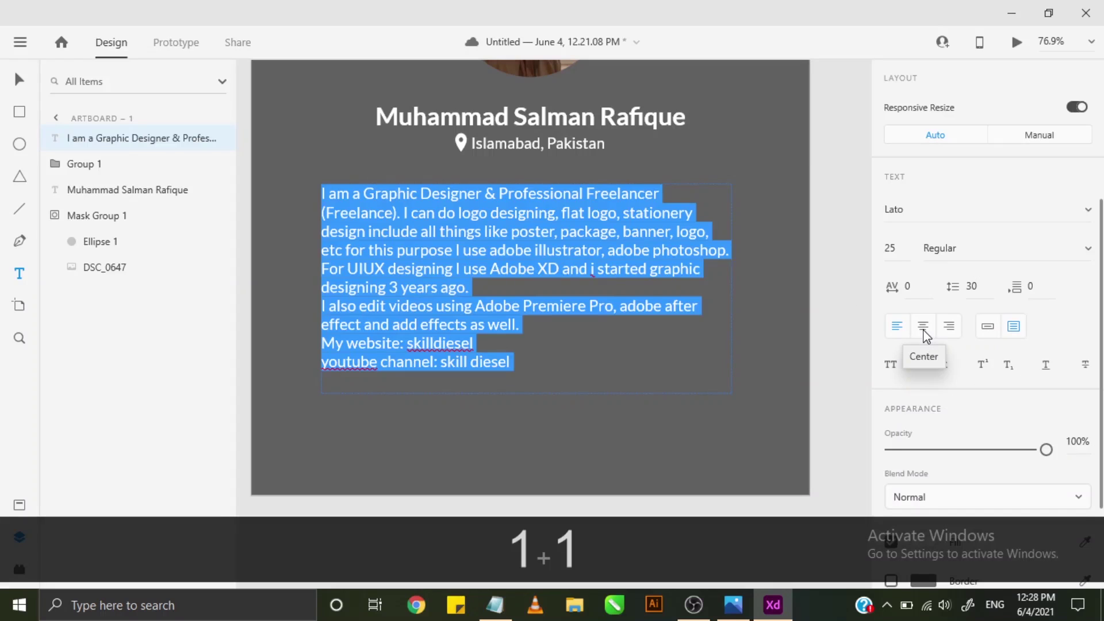
{"action": "left_click", "coordinate": [923, 327]}
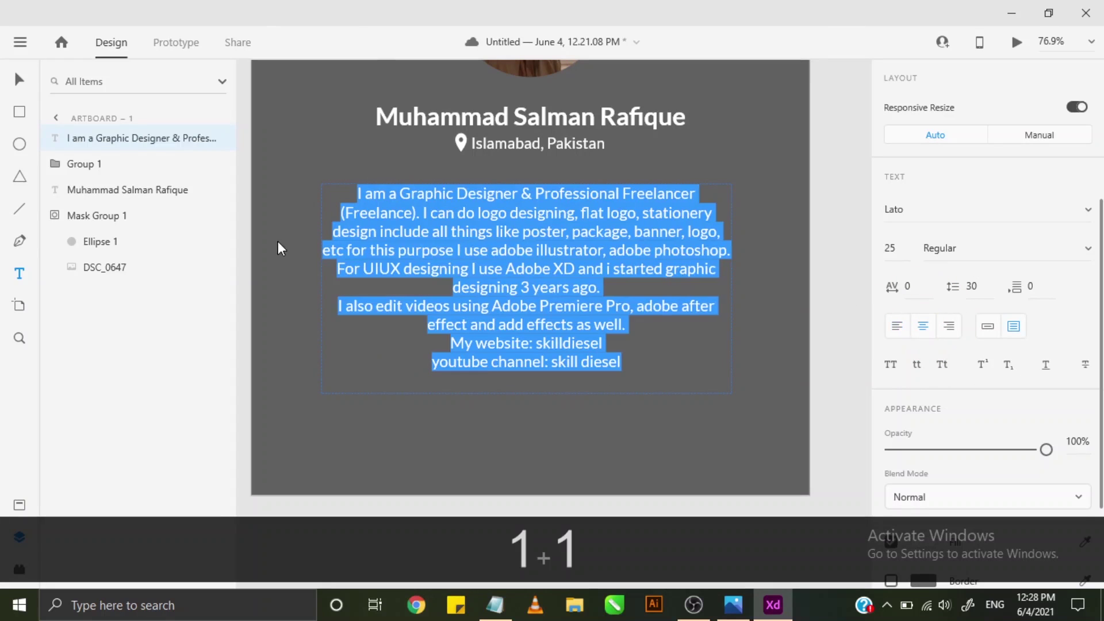
{"action": "left_click", "coordinate": [19, 79]}
{"action": "scroll", "coordinate": [611, 151], "scroll_direction": "up", "scroll_amount": 1}
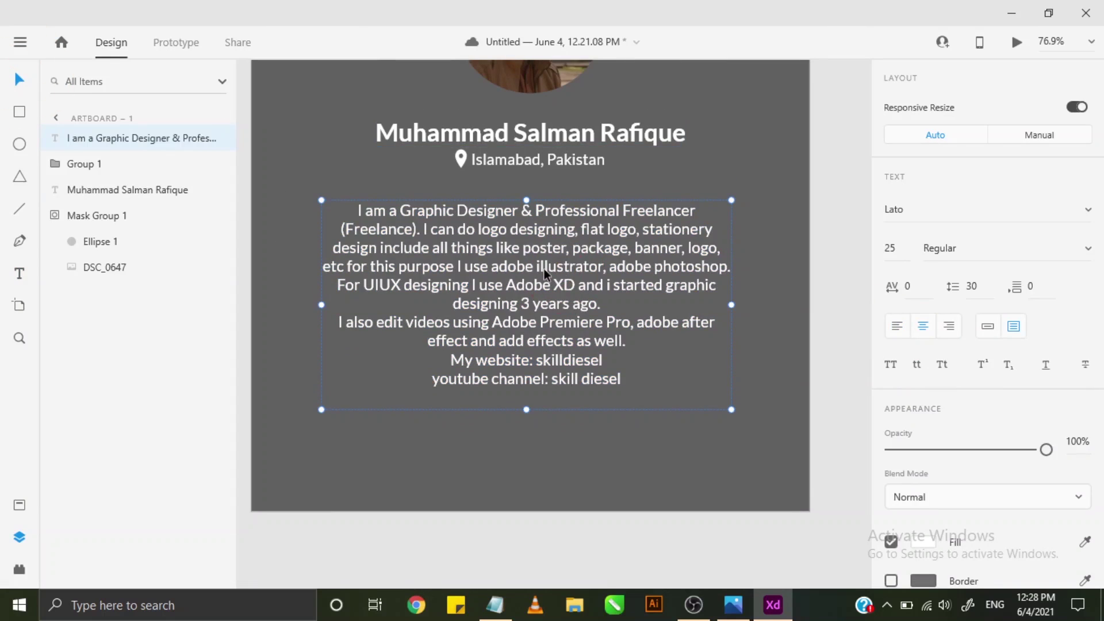
{"action": "scroll", "coordinate": [544, 268], "scroll_direction": "up", "scroll_amount": 3}
{"action": "left_click_drag", "start_coordinate": [544, 314], "coordinate": [544, 306]}
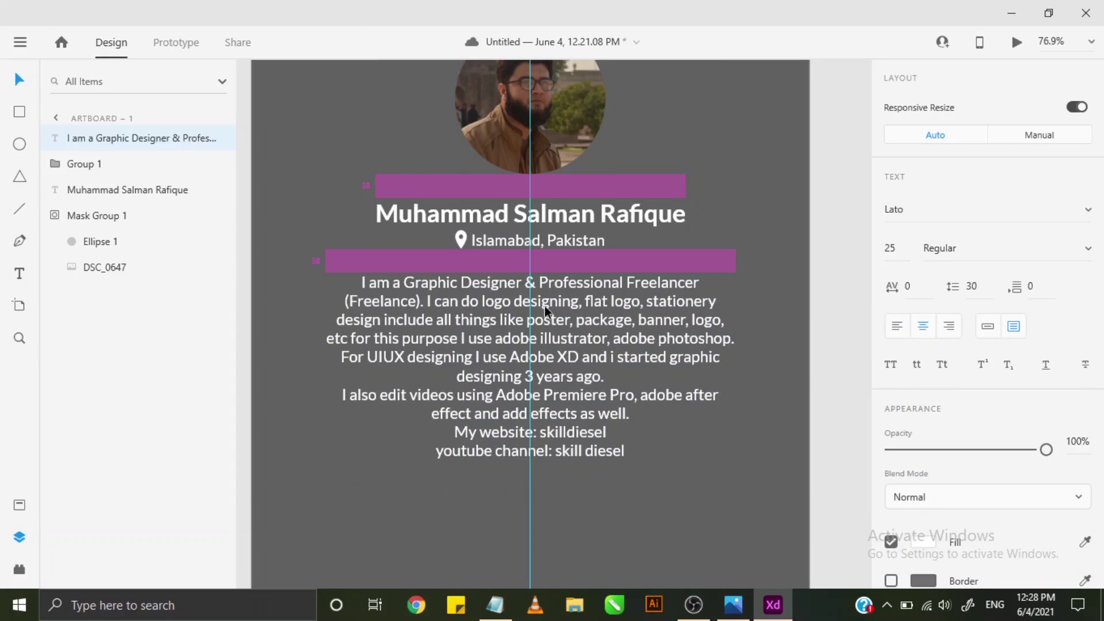
- Change the bio paragraph's font size to 20
{"action": "left_click_drag", "start_coordinate": [544, 306], "coordinate": [544, 306]}
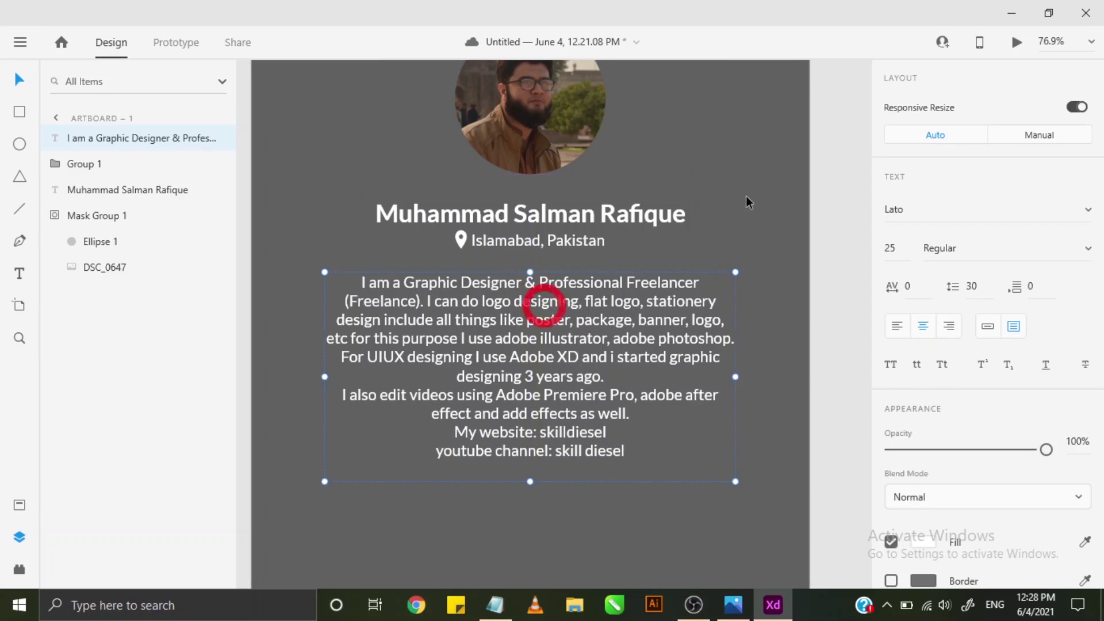
{"action": "left_click", "coordinate": [740, 188]}
{"action": "scroll", "coordinate": [709, 243], "scroll_direction": "down", "scroll_amount": 1}
{"action": "left_click", "coordinate": [491, 311]}
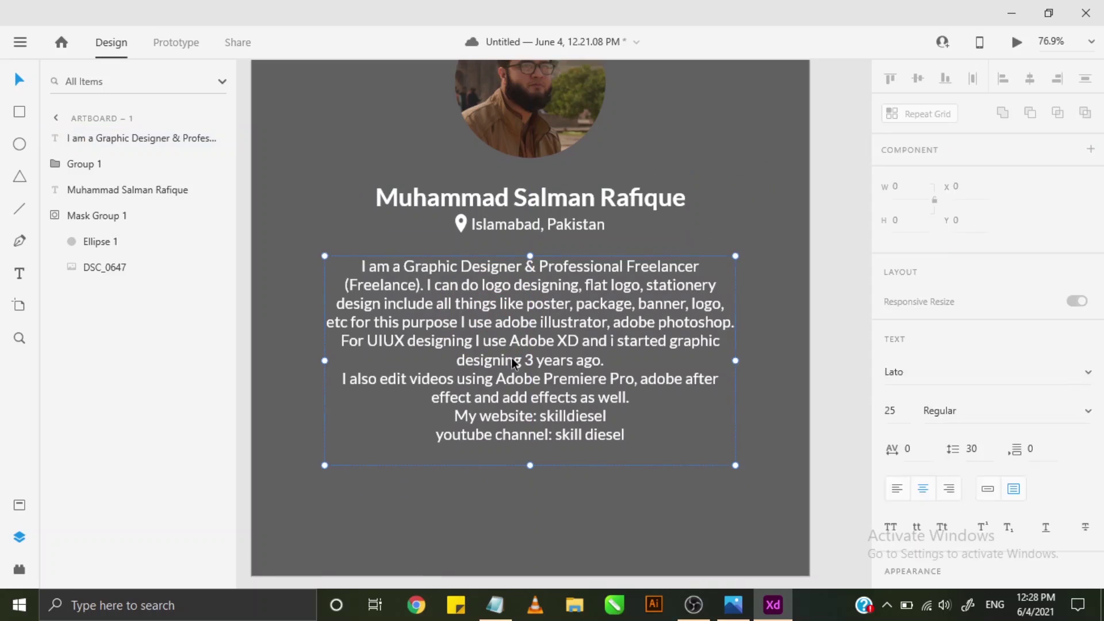
{"action": "double_click", "coordinate": [574, 357]}
{"action": "left_click", "coordinate": [573, 357]}
{"action": "left_click_drag", "start_coordinate": [628, 454], "coordinate": [318, 256]}
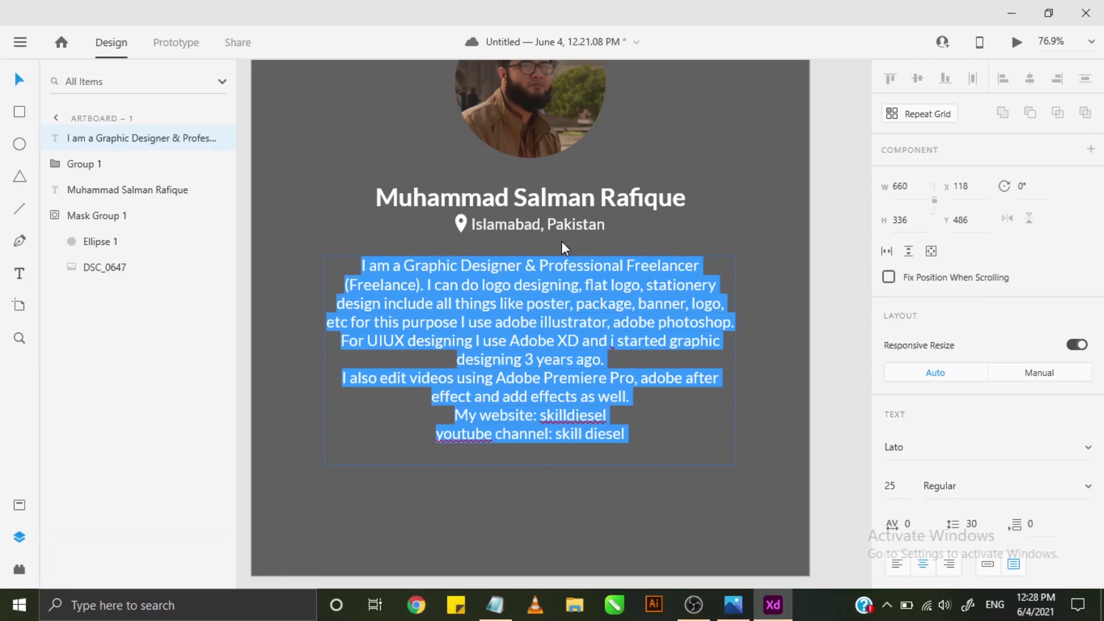
{"action": "scroll", "coordinate": [920, 368], "scroll_direction": "down", "scroll_amount": 6}
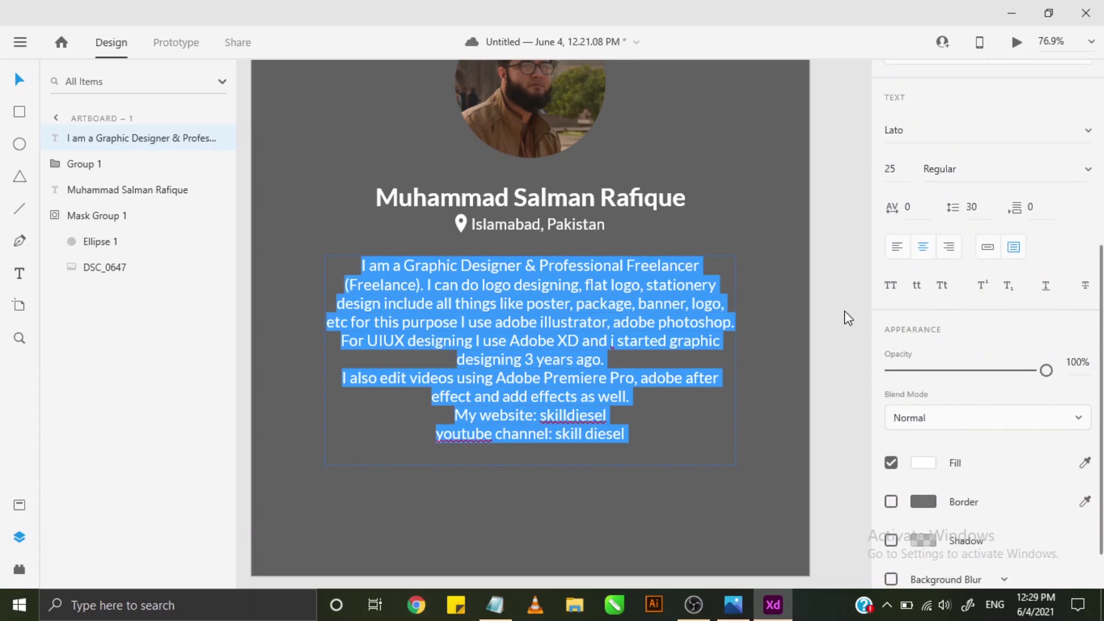
{"action": "left_click", "coordinate": [890, 172]}
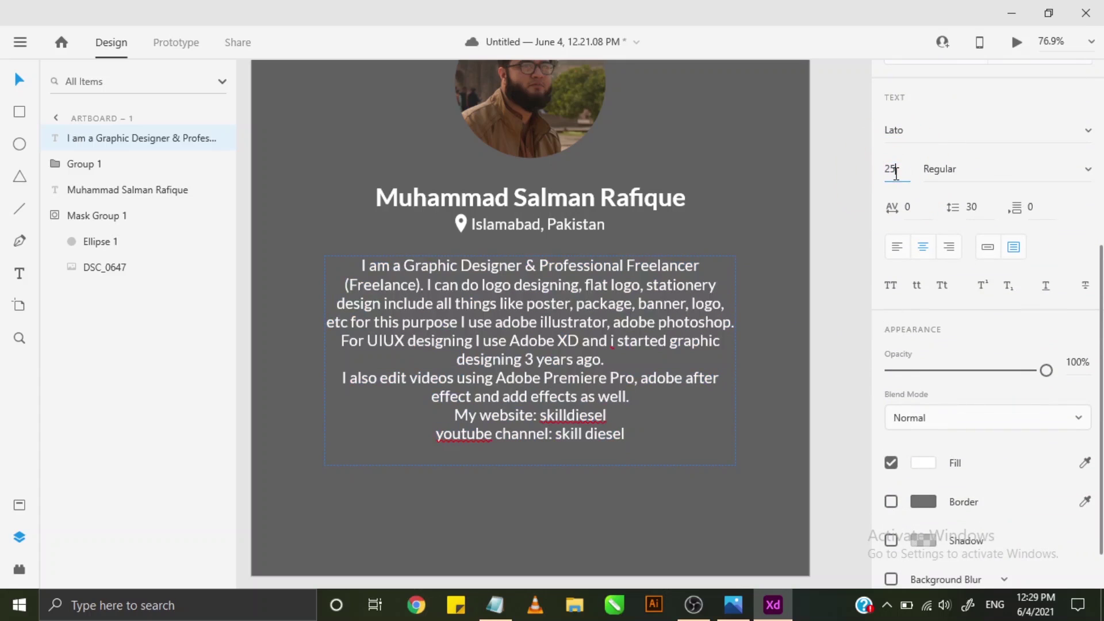
{"action": "key", "text": "BackSpace"}
{"action": "type", "text": "2"}
{"action": "key", "text": "BackSpace"}
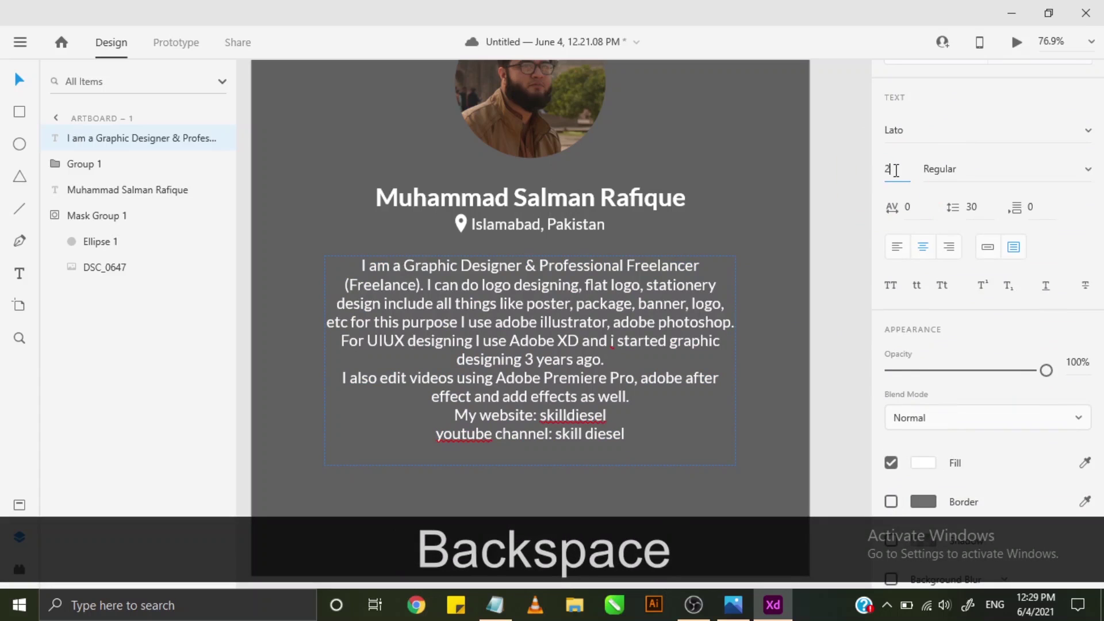
{"action": "type", "text": "0"}
{"action": "key", "text": "Return"}
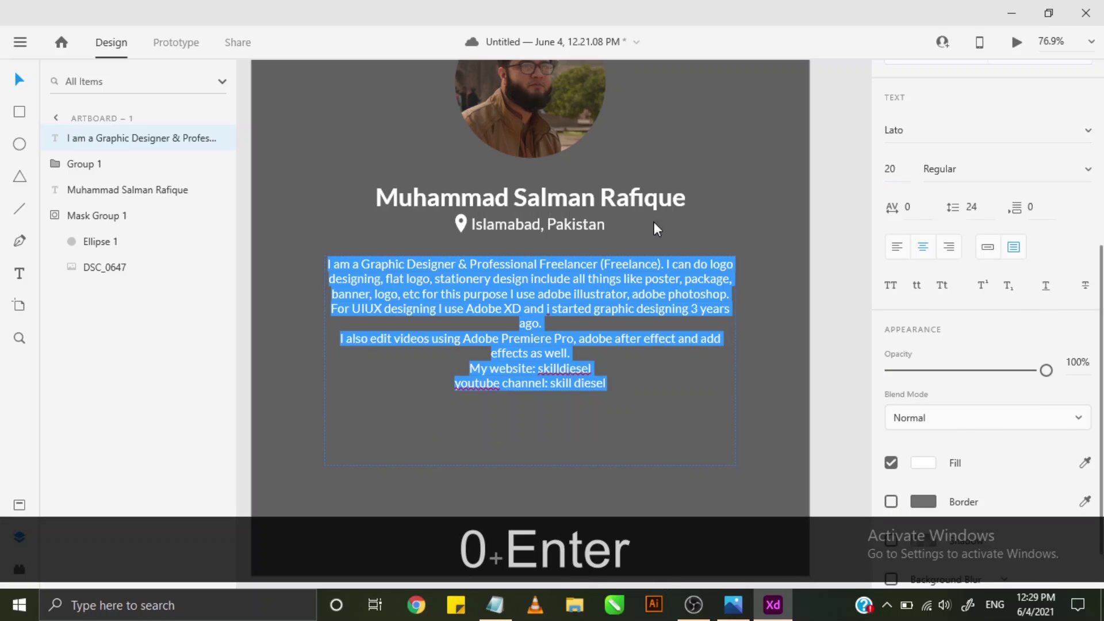
- Narrow the bio text box evenly on both sides to 548 wide
{"action": "left_click", "coordinate": [22, 80]}
{"action": "left_click_drag", "start_coordinate": [328, 359], "coordinate": [356, 362]}
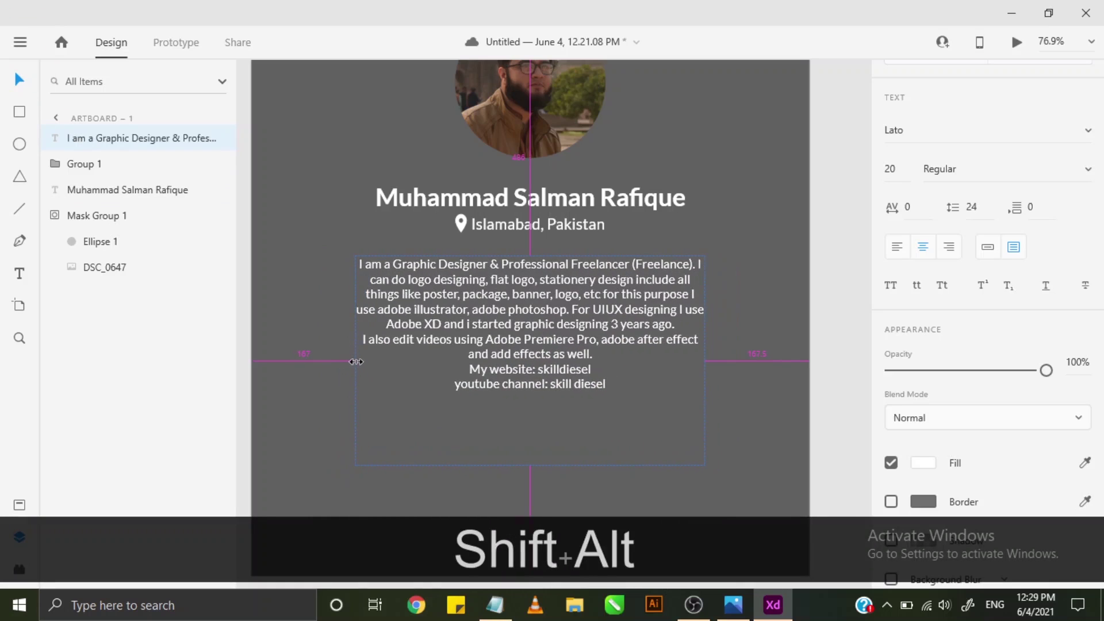
{"action": "left_click_drag", "start_coordinate": [356, 361], "coordinate": [359, 362]}
{"action": "left_click", "coordinate": [750, 199]}
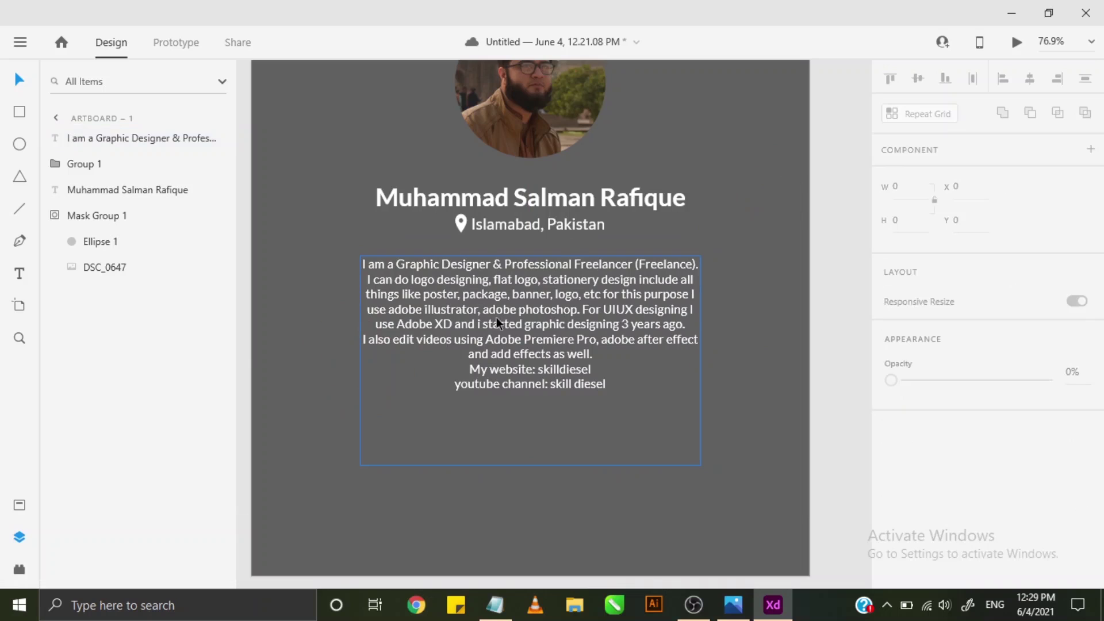
{"action": "scroll", "coordinate": [495, 316], "scroll_direction": "down", "scroll_amount": 1}
{"action": "left_click", "coordinate": [540, 330]}
{"action": "scroll", "coordinate": [554, 342], "scroll_direction": "down", "scroll_amount": 2}
{"action": "left_click_drag", "start_coordinate": [552, 311], "coordinate": [545, 320]}
{"action": "left_click", "coordinate": [717, 148]}
{"action": "left_click", "coordinate": [561, 295]}
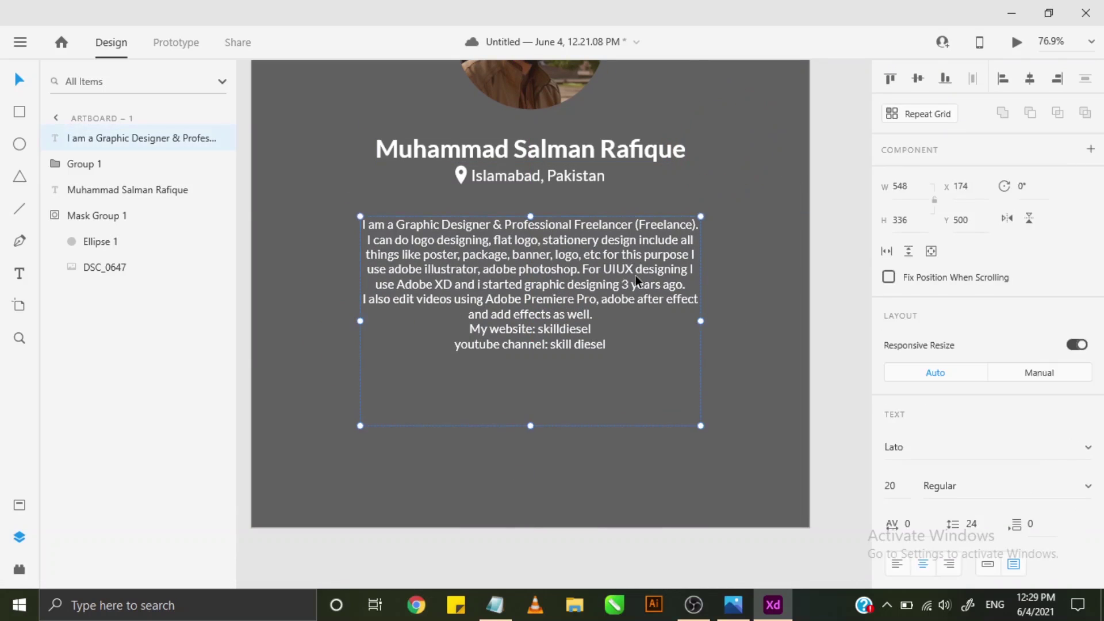
- Add a paragraph break in the bio and correct the spellings to 'I', 'skill diesel' and 'YouTube'
{"action": "double_click", "coordinate": [688, 286]}
{"action": "left_click", "coordinate": [689, 286]}
{"action": "key", "text": "Return"}
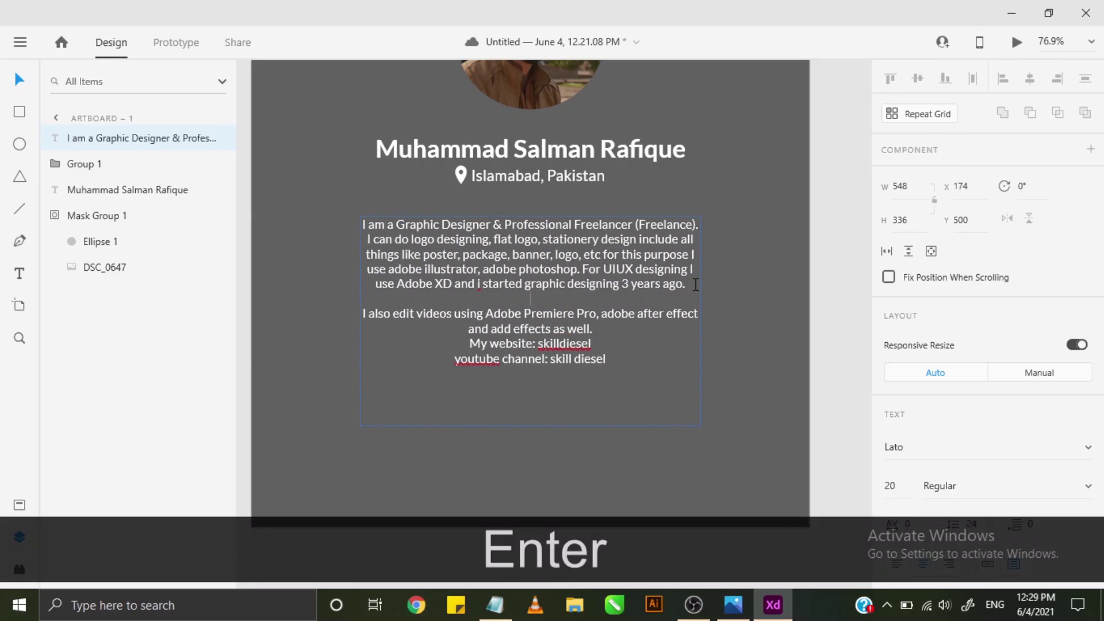
{"action": "right_click", "coordinate": [481, 286]}
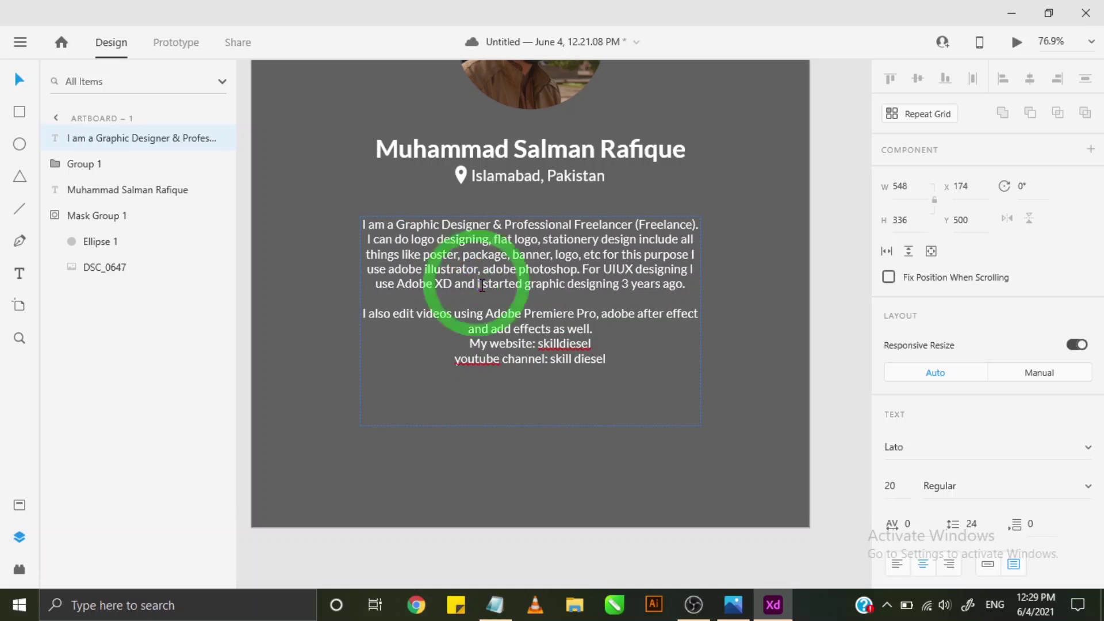
{"action": "left_click", "coordinate": [466, 190]}
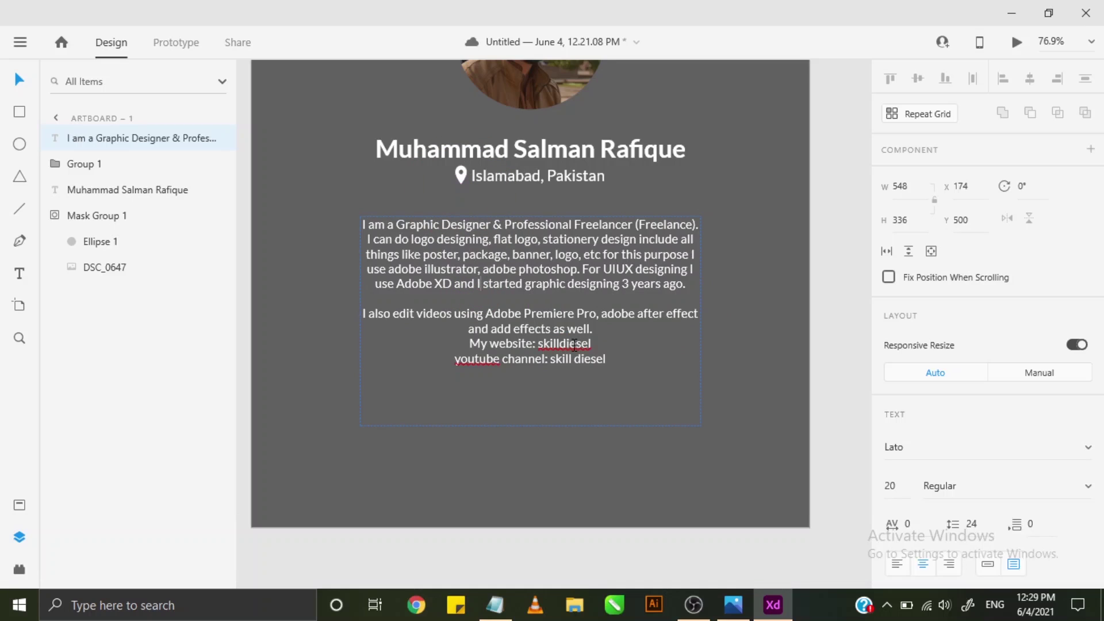
{"action": "right_click", "coordinate": [574, 344]}
{"action": "left_click", "coordinate": [570, 248]}
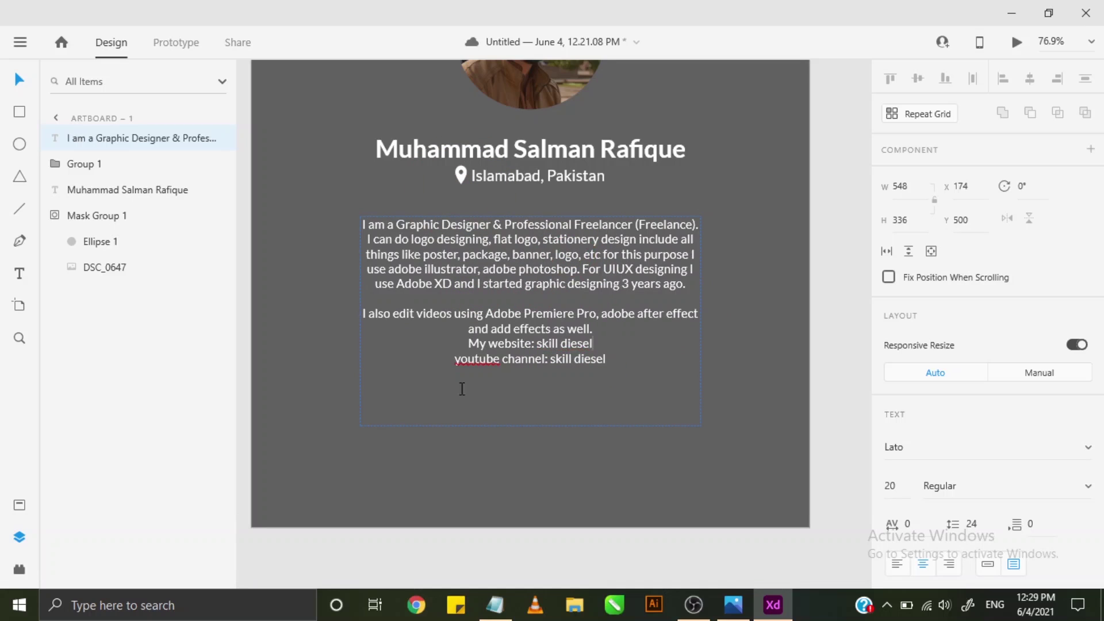
{"action": "right_click", "coordinate": [470, 360]}
{"action": "left_click", "coordinate": [489, 264]}
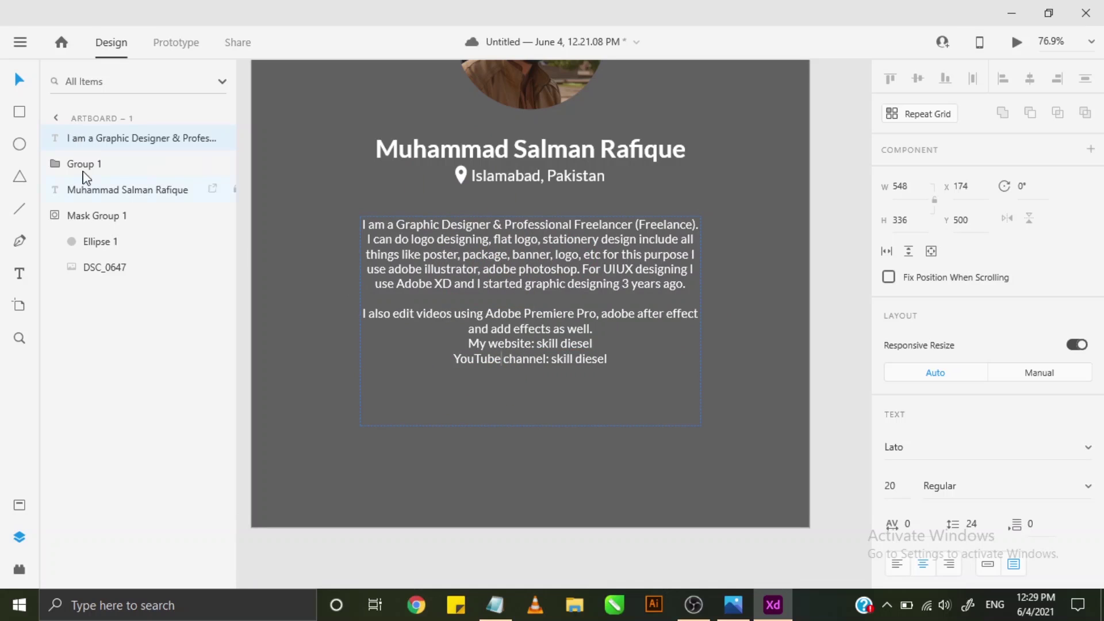
{"action": "left_click", "coordinate": [19, 80]}
- Select the bio text box, try widening it, then undo the change
{"action": "scroll", "coordinate": [333, 271], "scroll_direction": "down", "scroll_amount": 1}
{"action": "key", "text": "alt"}
{"action": "key", "text": "alt"}
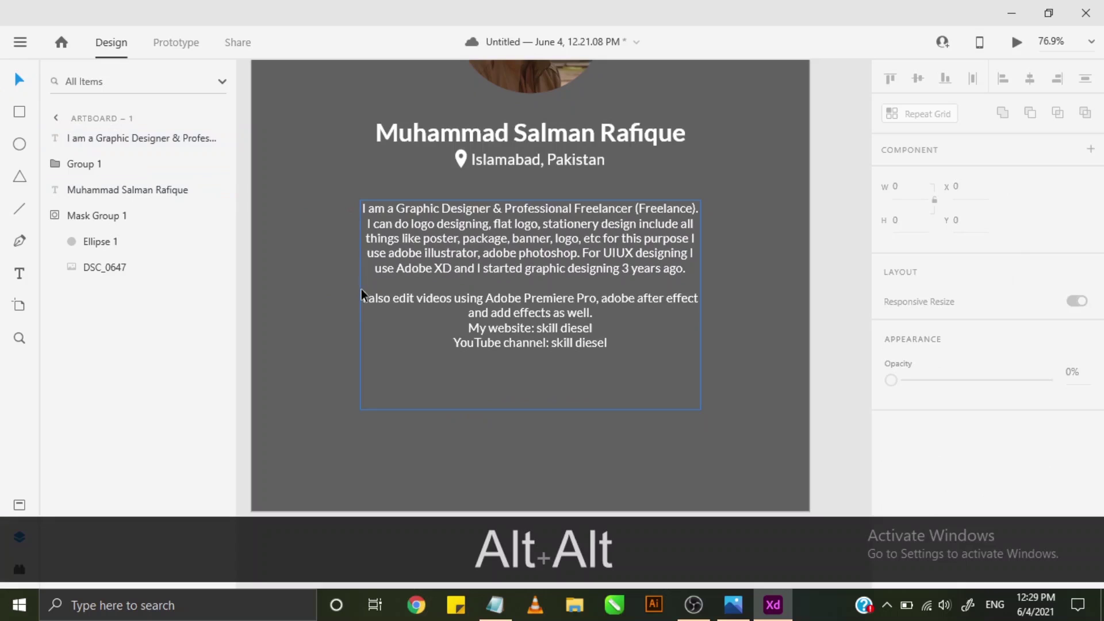
{"action": "scroll", "coordinate": [582, 267], "scroll_direction": "down", "scroll_amount": 2}
{"action": "left_click", "coordinate": [741, 260]}
{"action": "scroll", "coordinate": [740, 261], "scroll_direction": "up", "scroll_amount": 2}
{"action": "scroll", "coordinate": [740, 267], "scroll_direction": "up", "scroll_amount": 2}
{"action": "key", "text": "alt+space"}
{"action": "scroll", "coordinate": [729, 285], "scroll_direction": "down", "scroll_amount": 2}
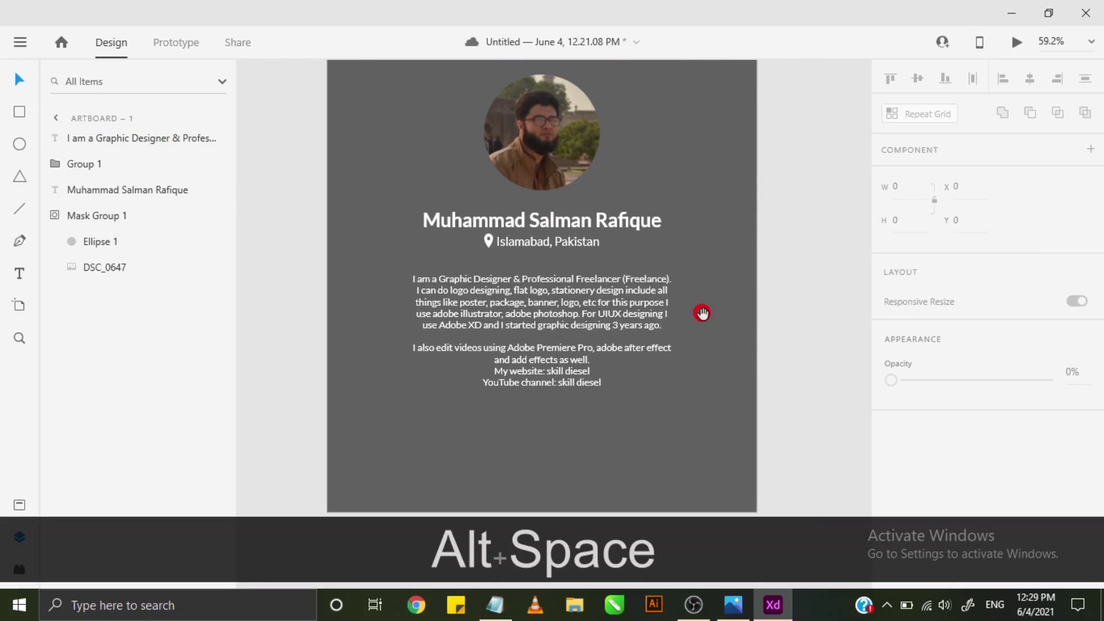
{"action": "scroll", "coordinate": [626, 369], "scroll_direction": "down", "scroll_amount": 1}
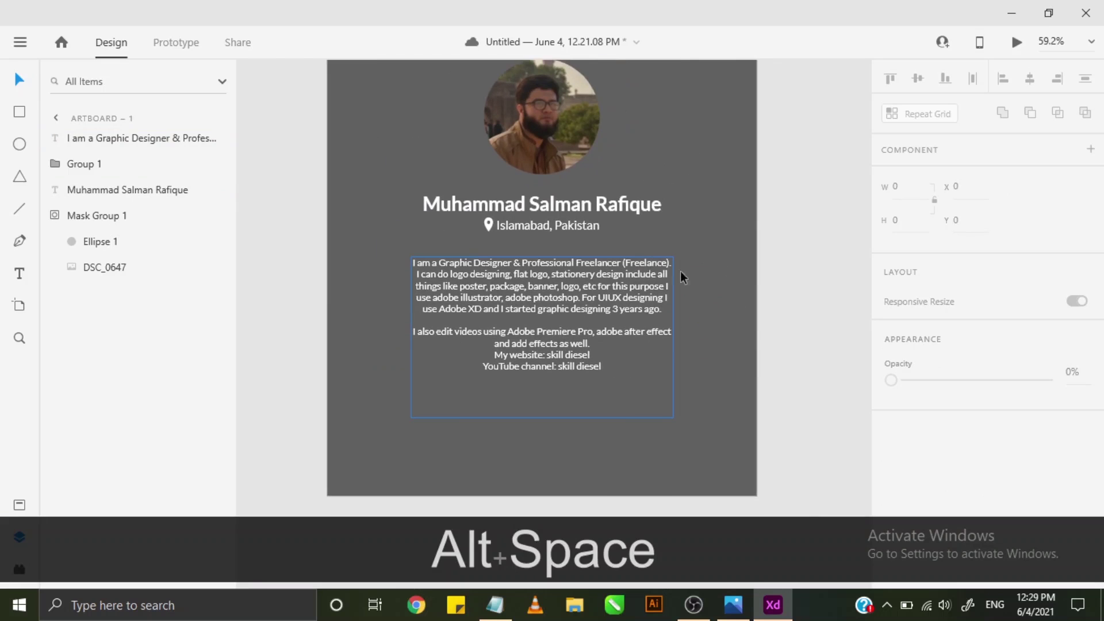
{"action": "left_click", "coordinate": [528, 327]}
{"action": "left_click_drag", "start_coordinate": [680, 340], "coordinate": [684, 337]}
{"action": "key", "text": "ctrl+alt+z"}
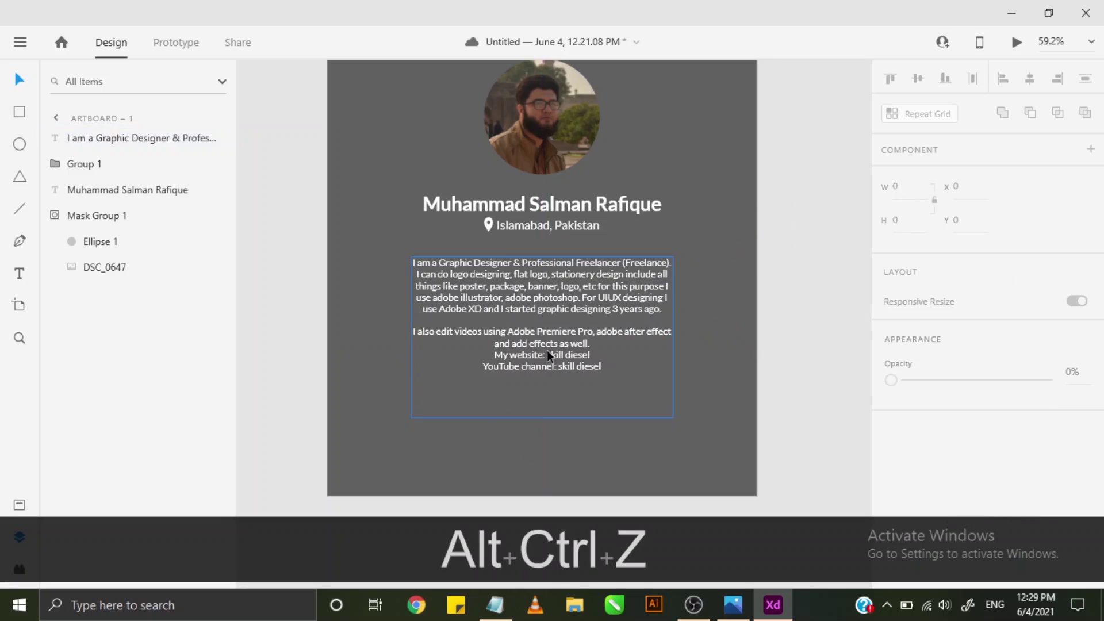
- Set the bio font size to 22 and move the paragraph slightly higher
{"action": "left_click", "coordinate": [897, 480]}
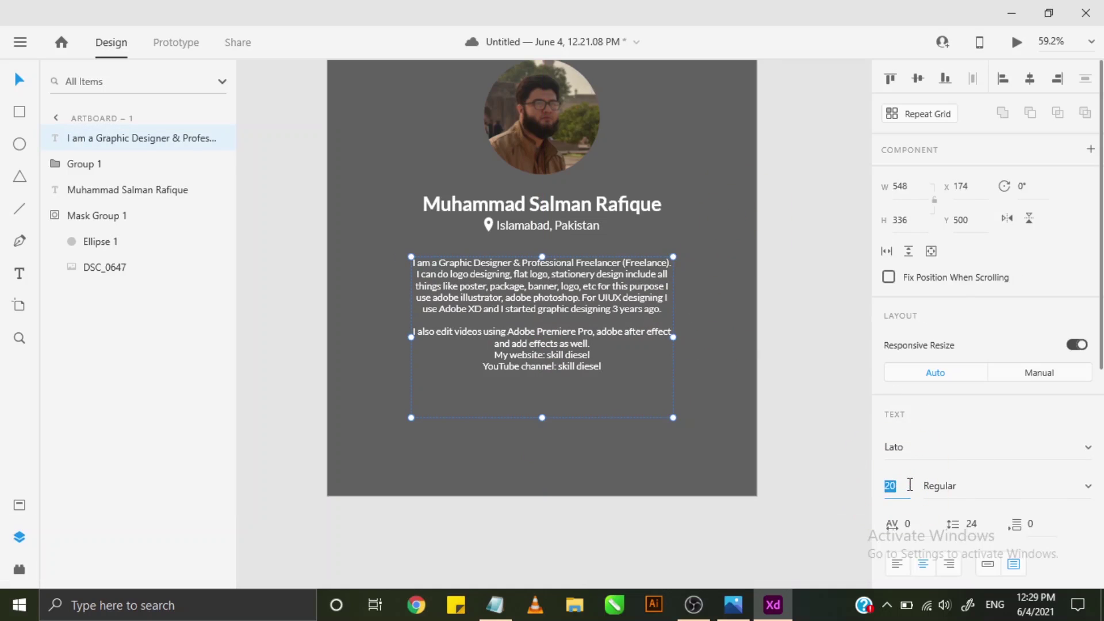
{"action": "type", "text": "2"}
{"action": "key", "text": "Return"}
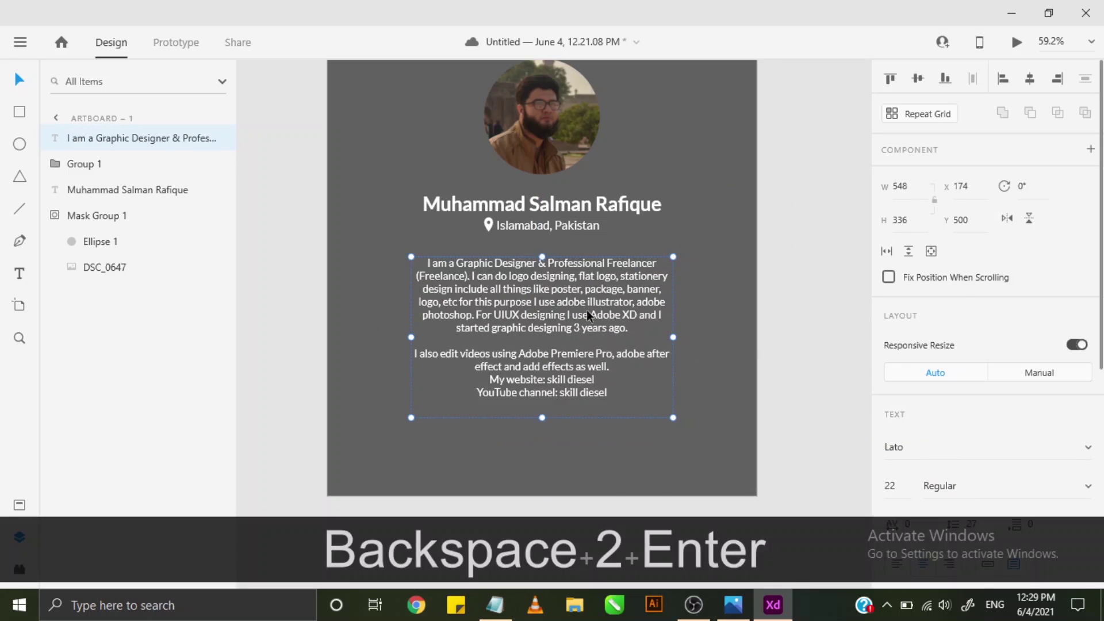
{"action": "left_click_drag", "start_coordinate": [582, 289], "coordinate": [582, 282]}
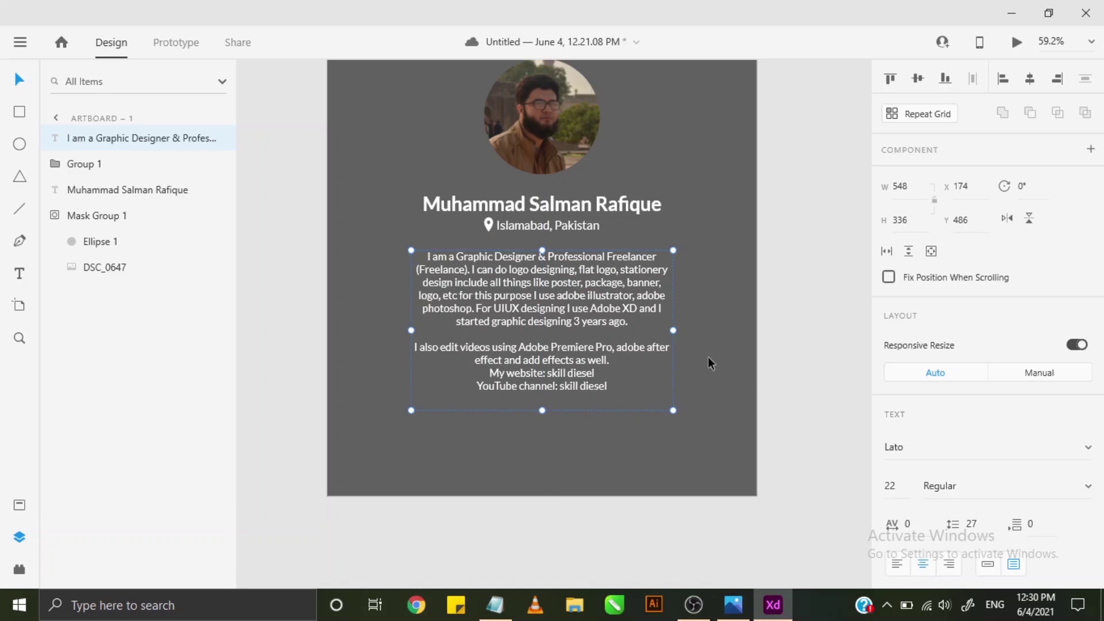
{"action": "left_click", "coordinate": [723, 346]}
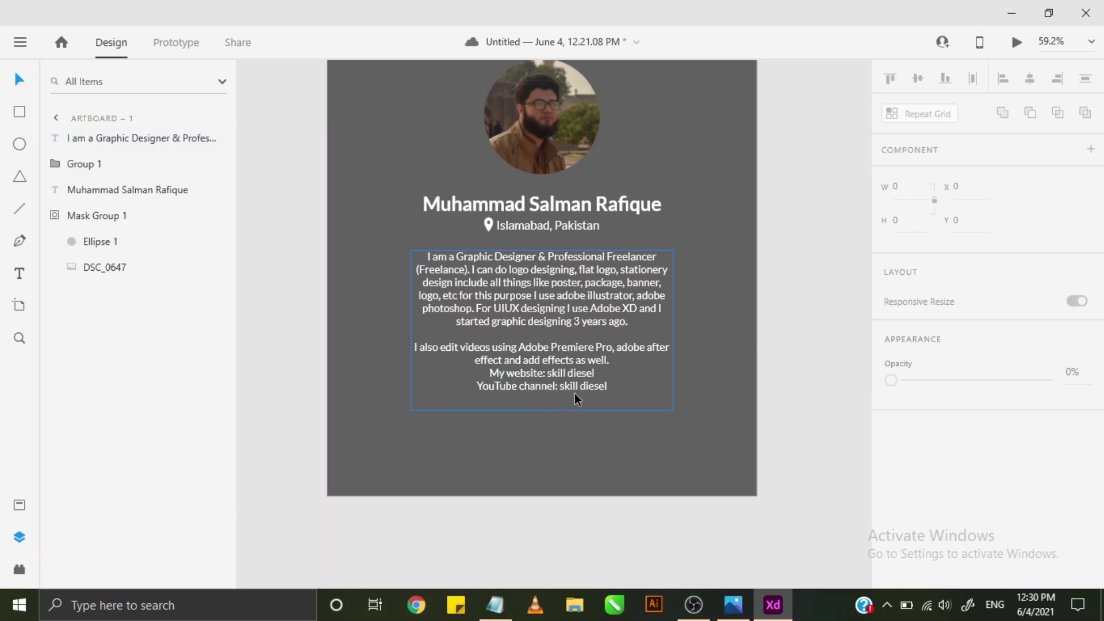
{"action": "scroll", "coordinate": [637, 352], "scroll_direction": "down", "scroll_amount": 1}
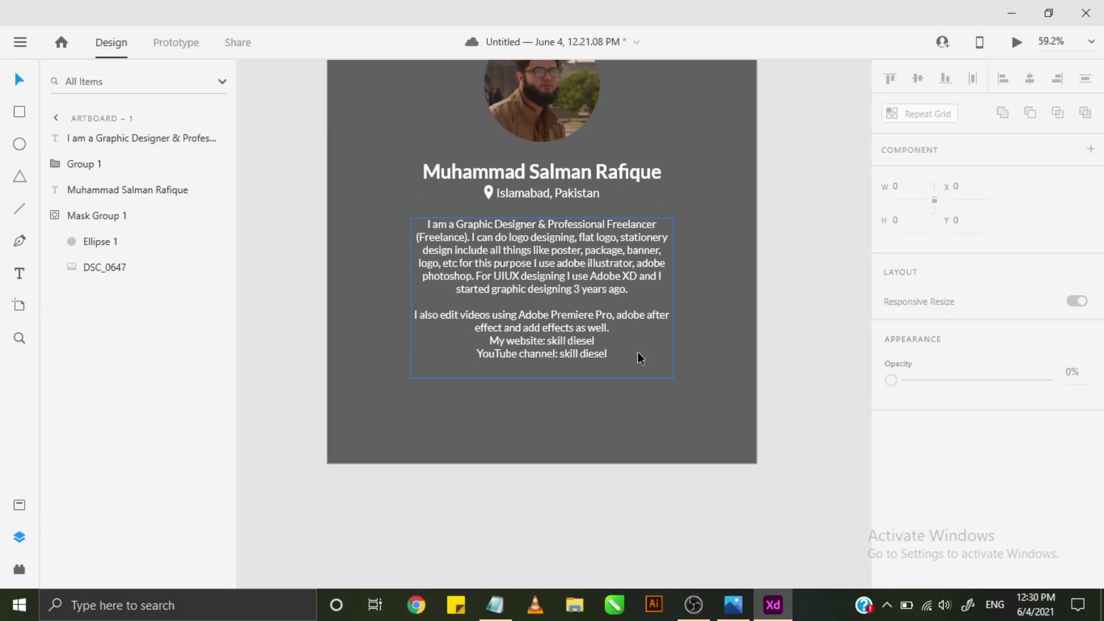
- Draw a wide rectangle below the bio paragraph, undoing a trial corner rounding
{"action": "left_click", "coordinate": [19, 112]}
{"action": "left_click_drag", "start_coordinate": [423, 395], "coordinate": [655, 442]}
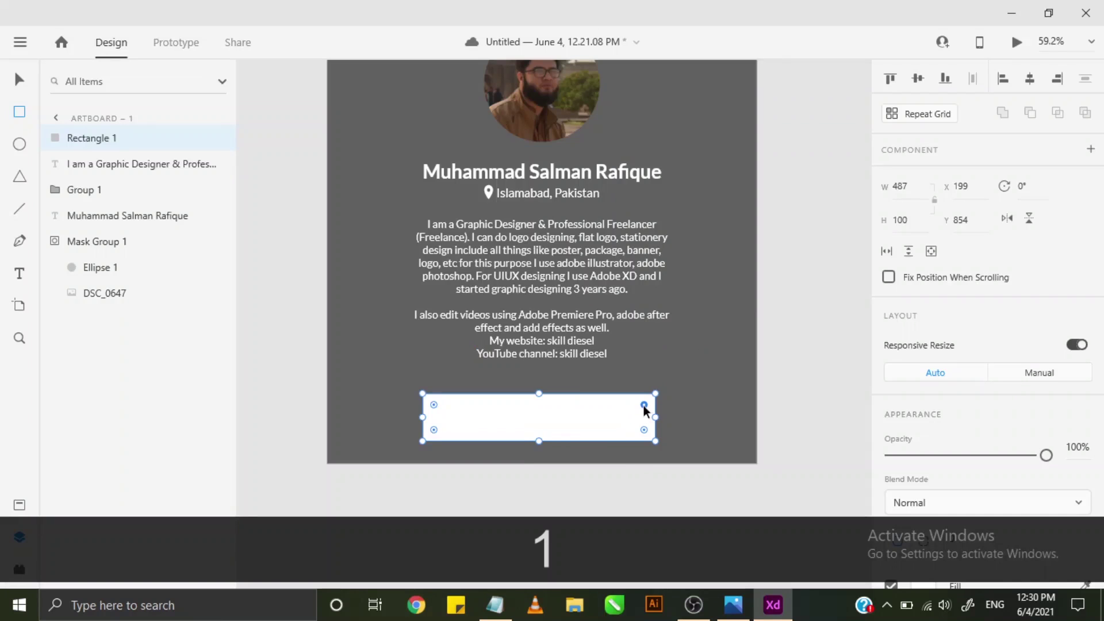
{"action": "left_click_drag", "start_coordinate": [644, 405], "coordinate": [631, 420]}
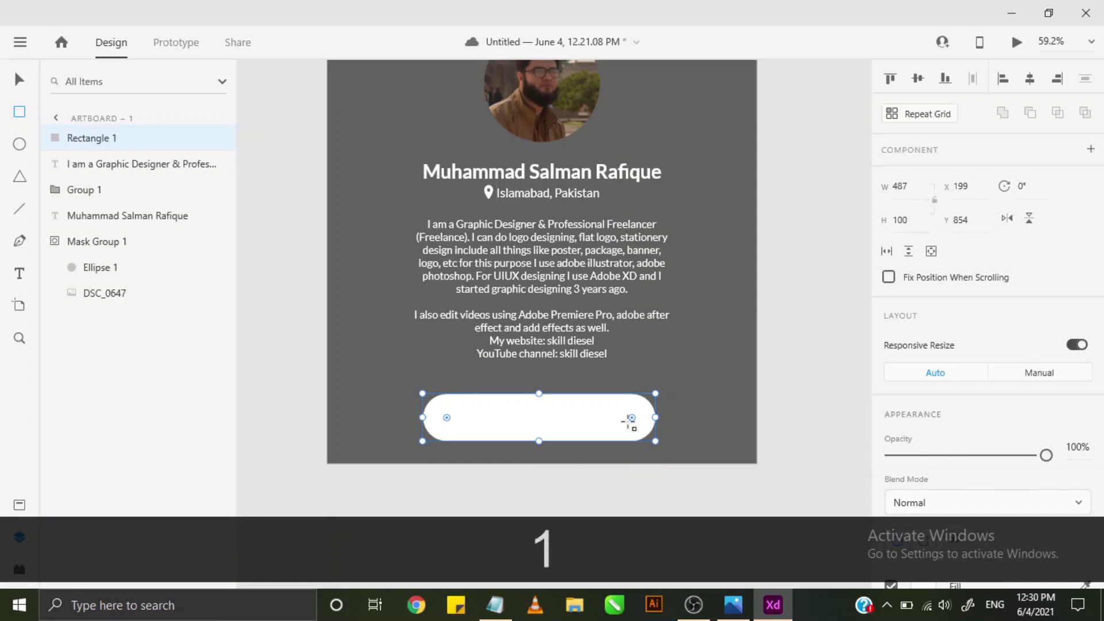
{"action": "key", "text": "ctrl+z"}
{"action": "scroll", "coordinate": [920, 368], "scroll_direction": "down", "scroll_amount": 2}
{"action": "scroll", "coordinate": [934, 366], "scroll_direction": "down", "scroll_amount": 2}
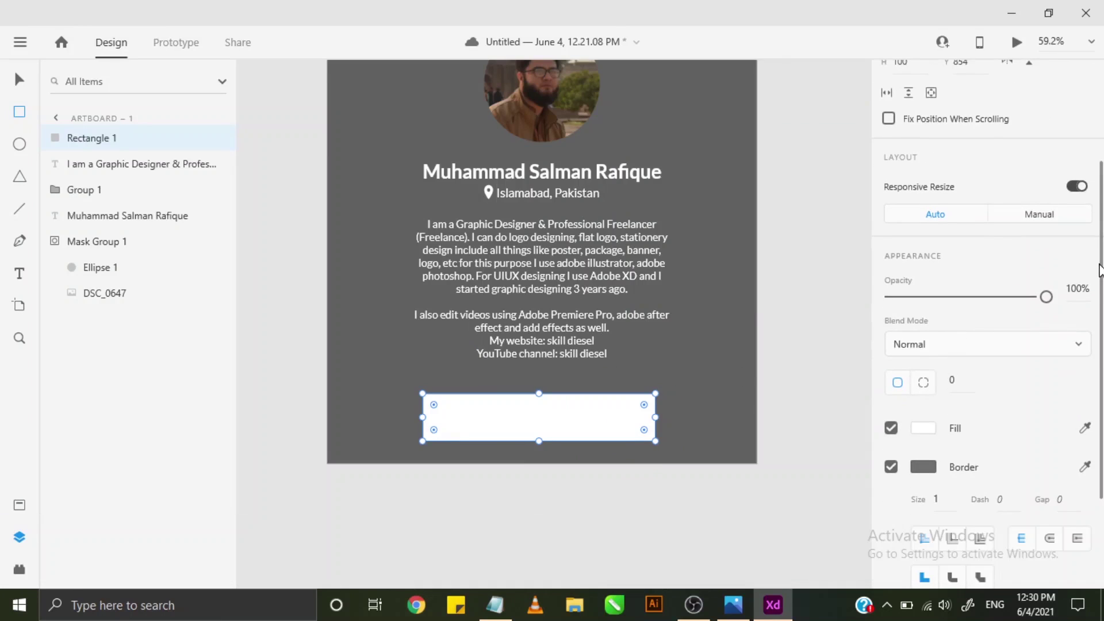
{"action": "scroll", "coordinate": [1099, 270], "scroll_direction": "down", "scroll_amount": 3}
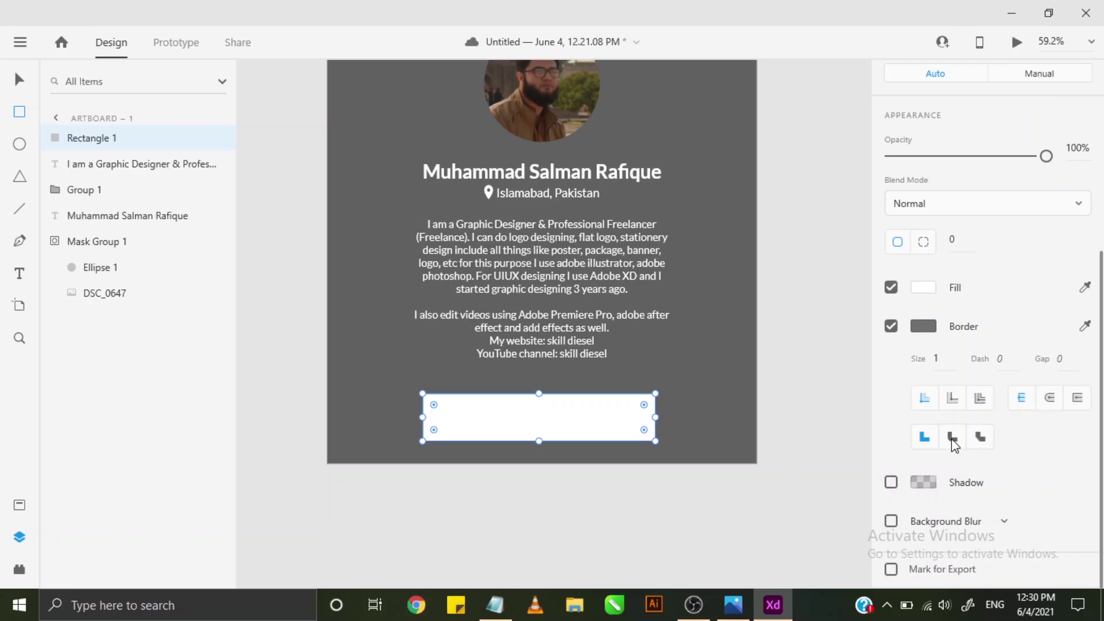
- Try round border joins and border size 20, then turn the rectangle's border off
{"action": "left_click", "coordinate": [952, 441]}
{"action": "left_click", "coordinate": [948, 357]}
{"action": "type", "text": "20"}
{"action": "key", "text": "Return"}
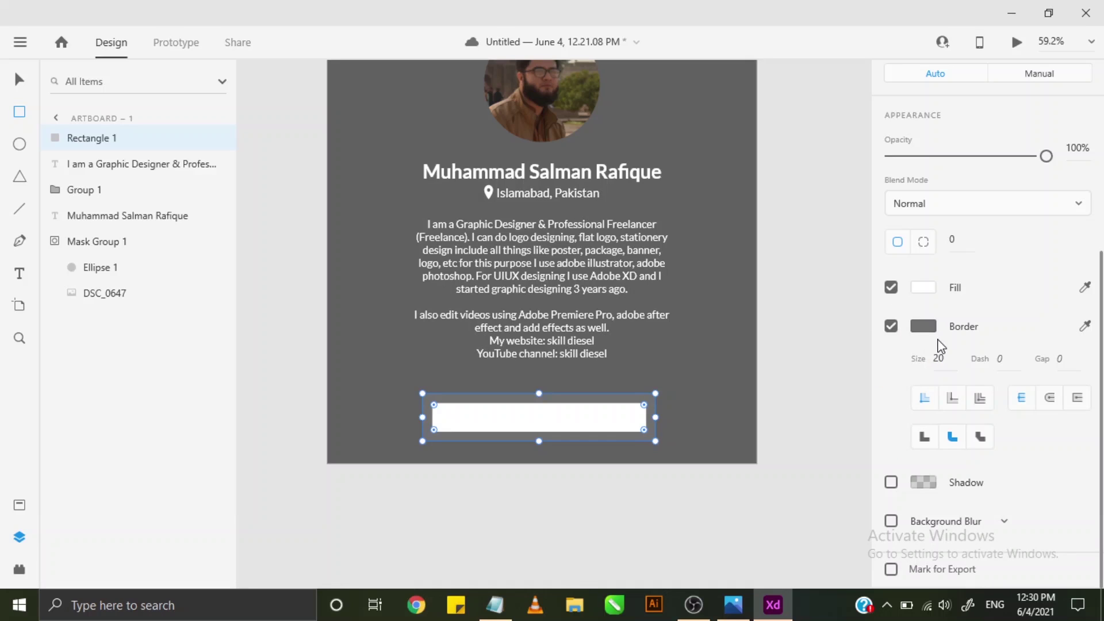
{"action": "left_click", "coordinate": [892, 325]}
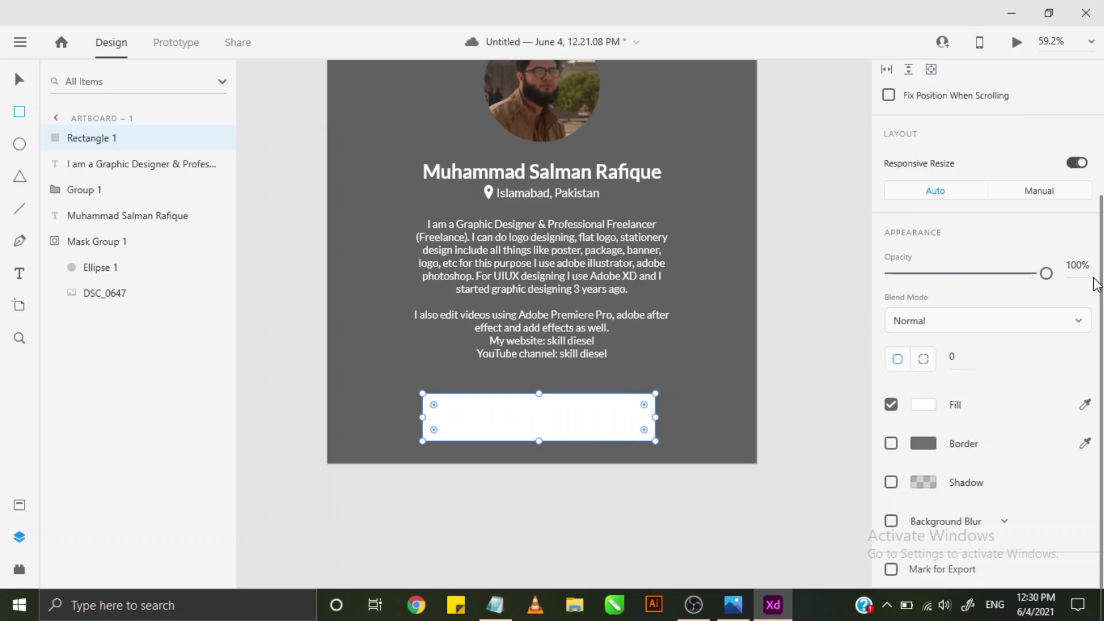
- Select the white rectangle below the bio
{"action": "left_click_drag", "start_coordinate": [1101, 284], "coordinate": [1094, 141]}
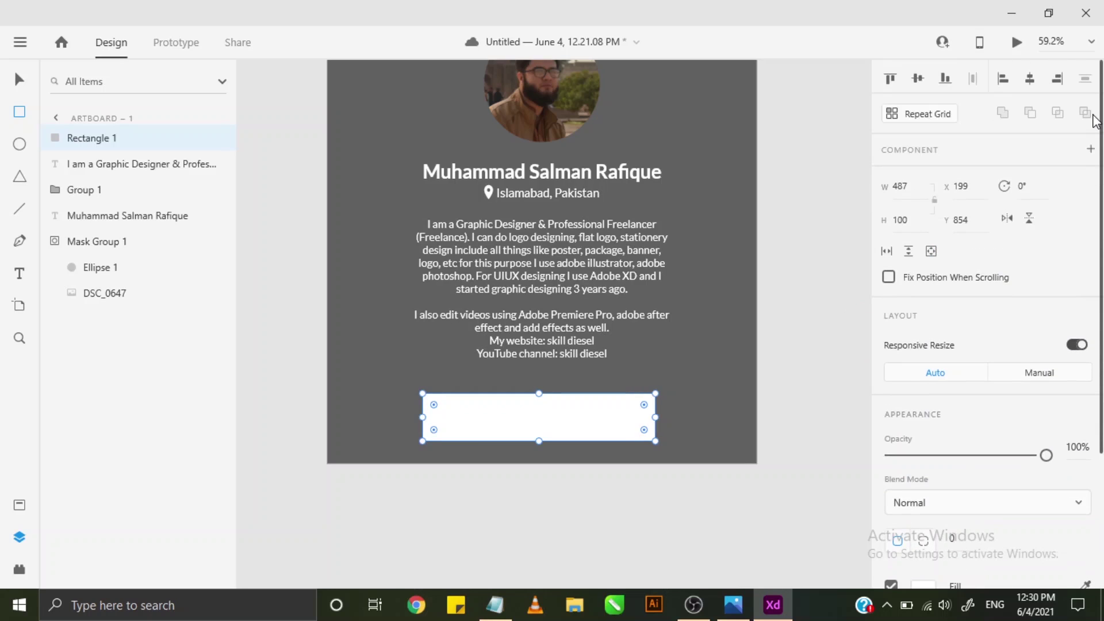
{"action": "scroll", "coordinate": [1092, 149], "scroll_direction": "down", "scroll_amount": 5}
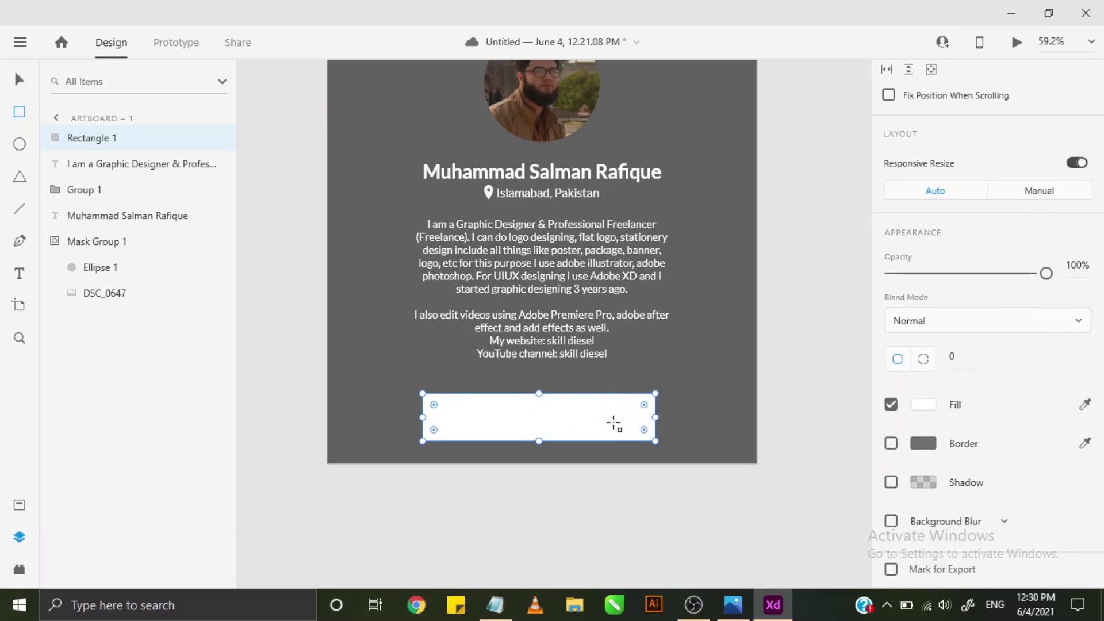
{"action": "left_click", "coordinate": [19, 80]}
{"action": "left_click", "coordinate": [609, 416]}
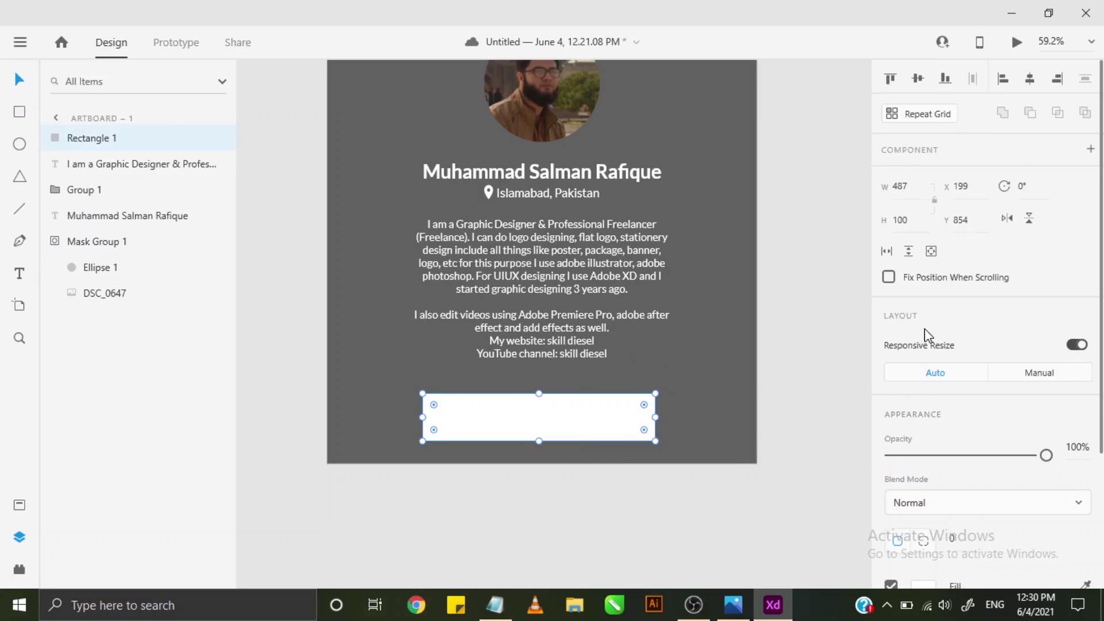
{"action": "scroll", "coordinate": [977, 370], "scroll_direction": "down", "scroll_amount": 2}
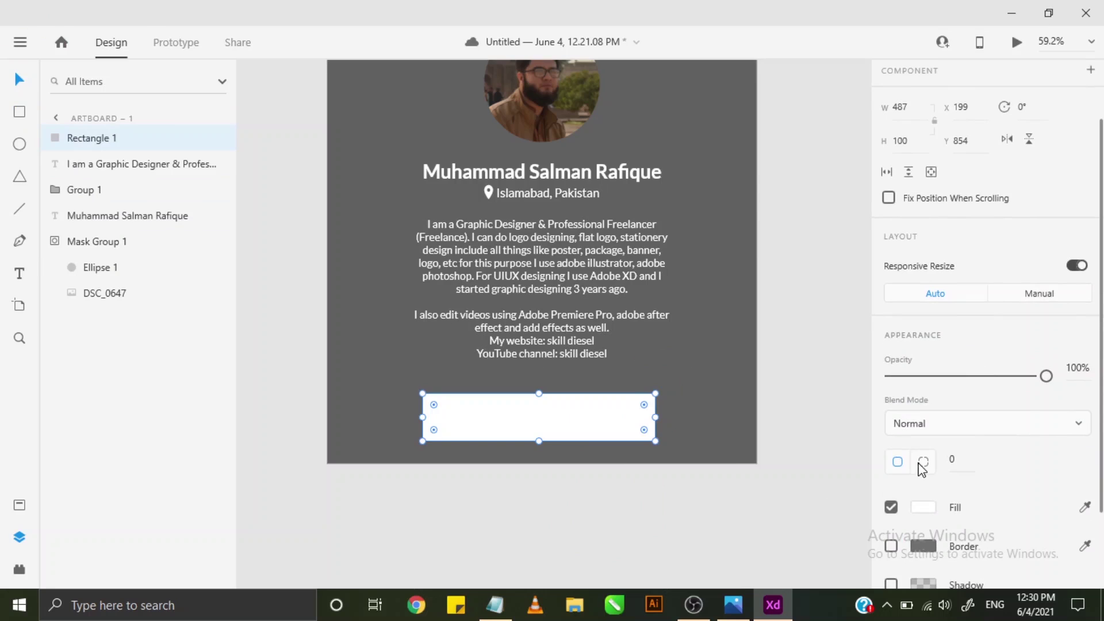
{"action": "scroll", "coordinate": [923, 468], "scroll_direction": "down", "scroll_amount": 2}
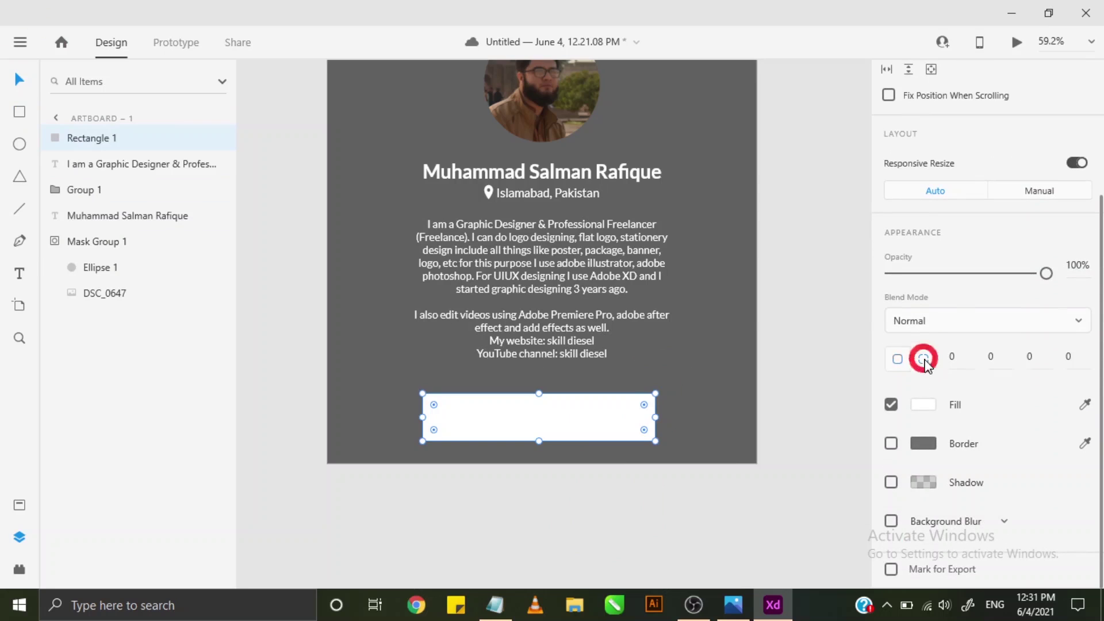
- Give the rectangle a uniform corner radius of 30, after trying 20
{"action": "left_click", "coordinate": [895, 364]}
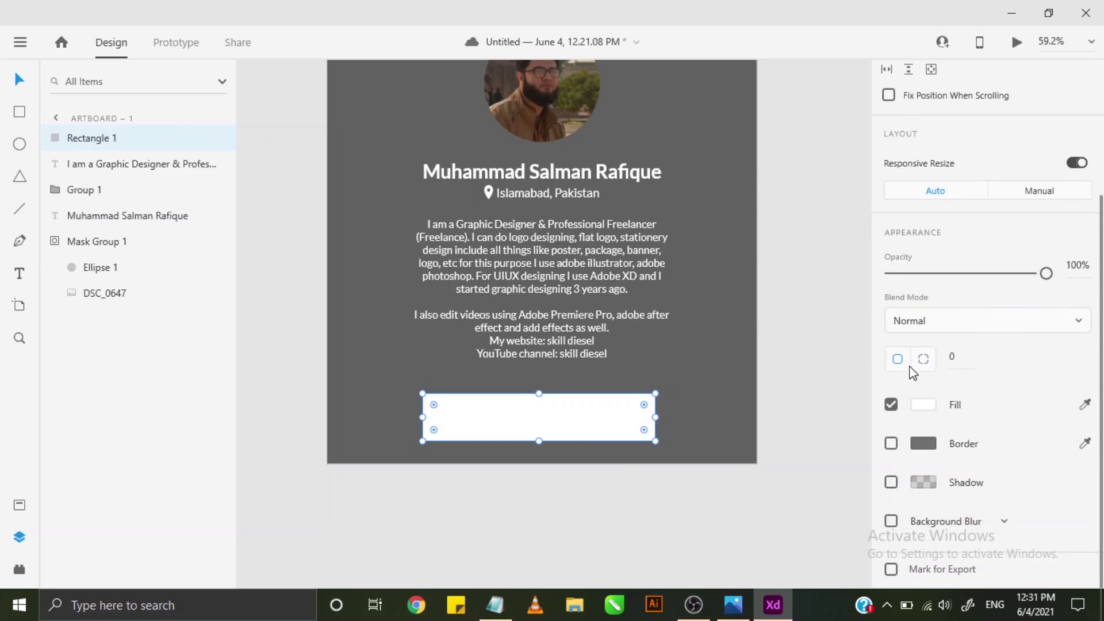
{"action": "left_click", "coordinate": [923, 360]}
{"action": "left_click", "coordinate": [897, 360]}
{"action": "left_click", "coordinate": [955, 358]}
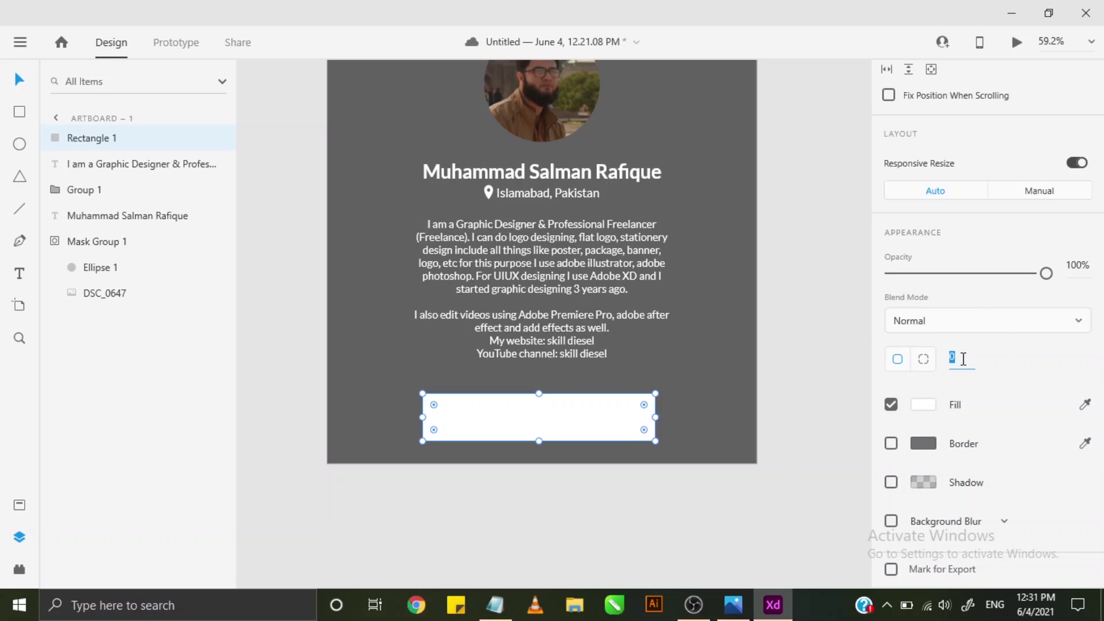
{"action": "type", "text": "20"}
{"action": "key", "text": "Return"}
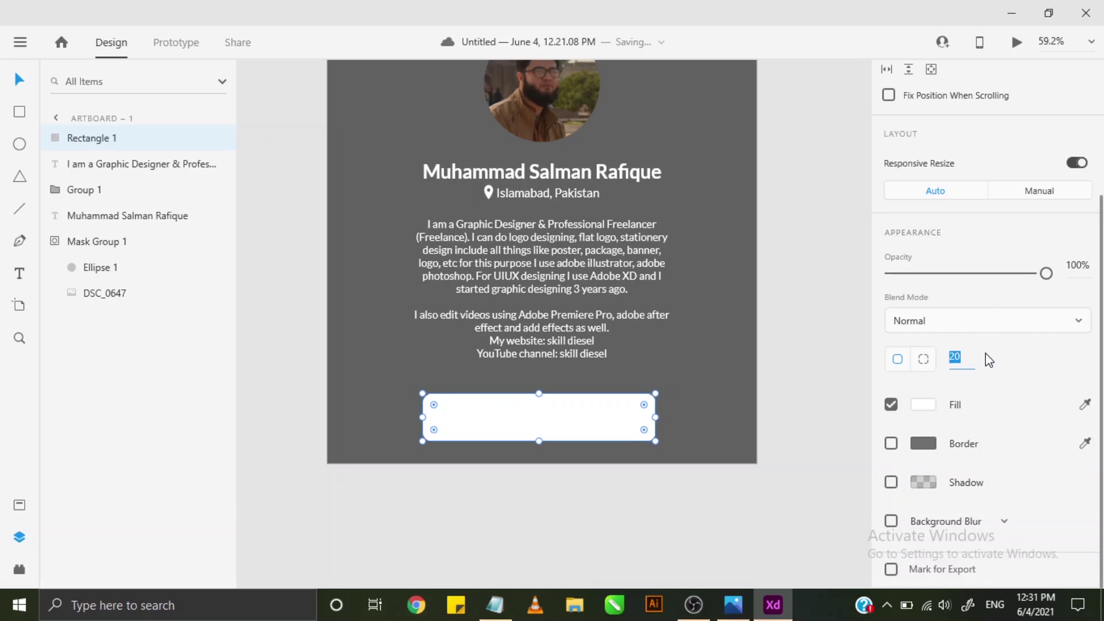
{"action": "type", "text": "30"}
{"action": "key", "text": "Return"}
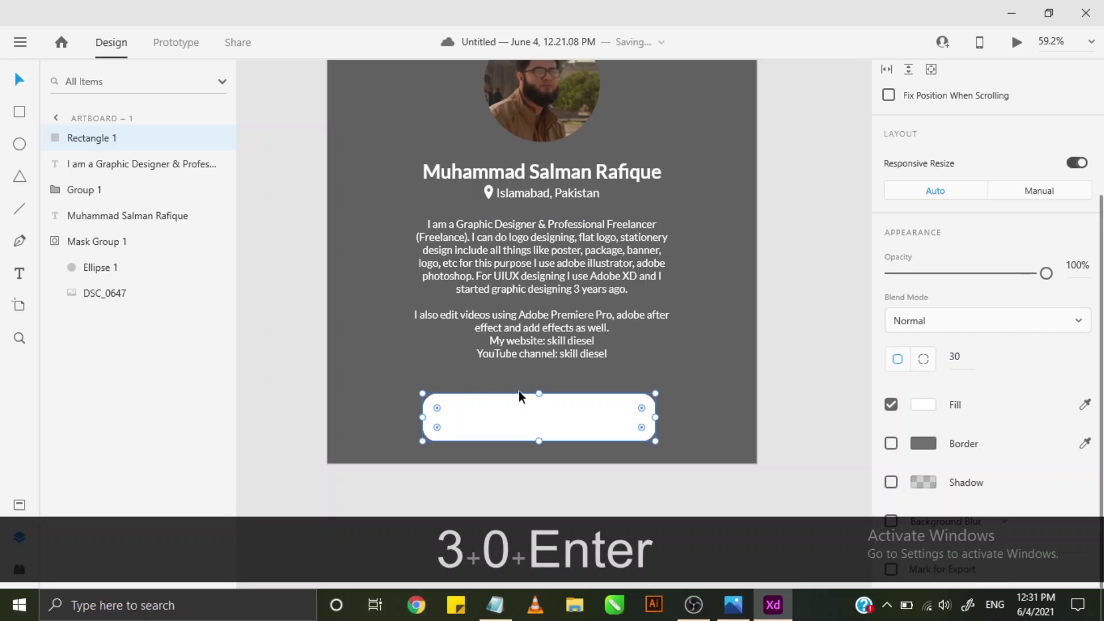
{"action": "scroll", "coordinate": [525, 416], "scroll_direction": "up", "scroll_amount": 1}
{"action": "scroll", "coordinate": [603, 413], "scroll_direction": "down", "scroll_amount": 1}
{"action": "scroll", "coordinate": [599, 408], "scroll_direction": "up", "scroll_amount": 1}
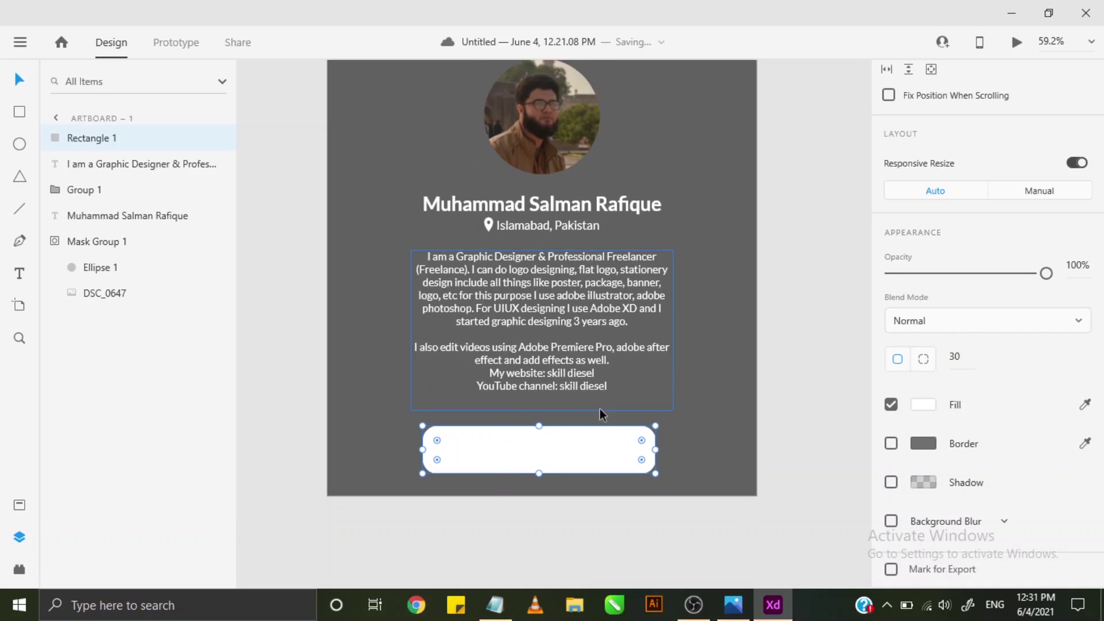
{"action": "scroll", "coordinate": [781, 464], "scroll_direction": "down", "scroll_amount": 1}
{"action": "left_click", "coordinate": [921, 404]}
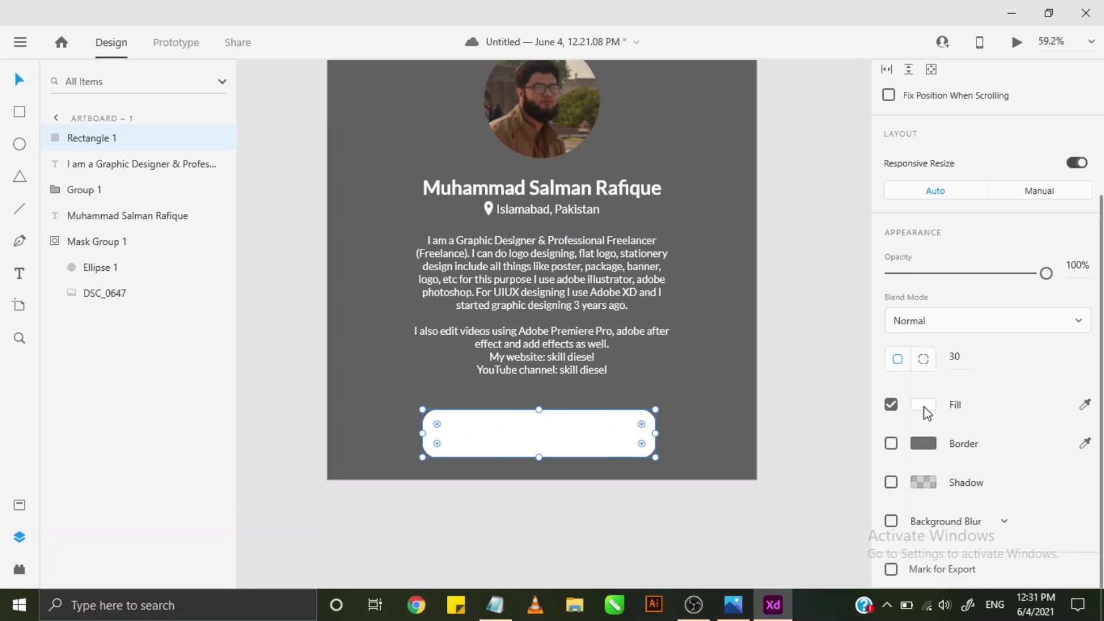
- Fill the rounded rectangle with blue #0F78F1 and move it slightly up
{"action": "left_click", "coordinate": [815, 382]}
{"action": "left_click_drag", "start_coordinate": [841, 376], "coordinate": [812, 316]}
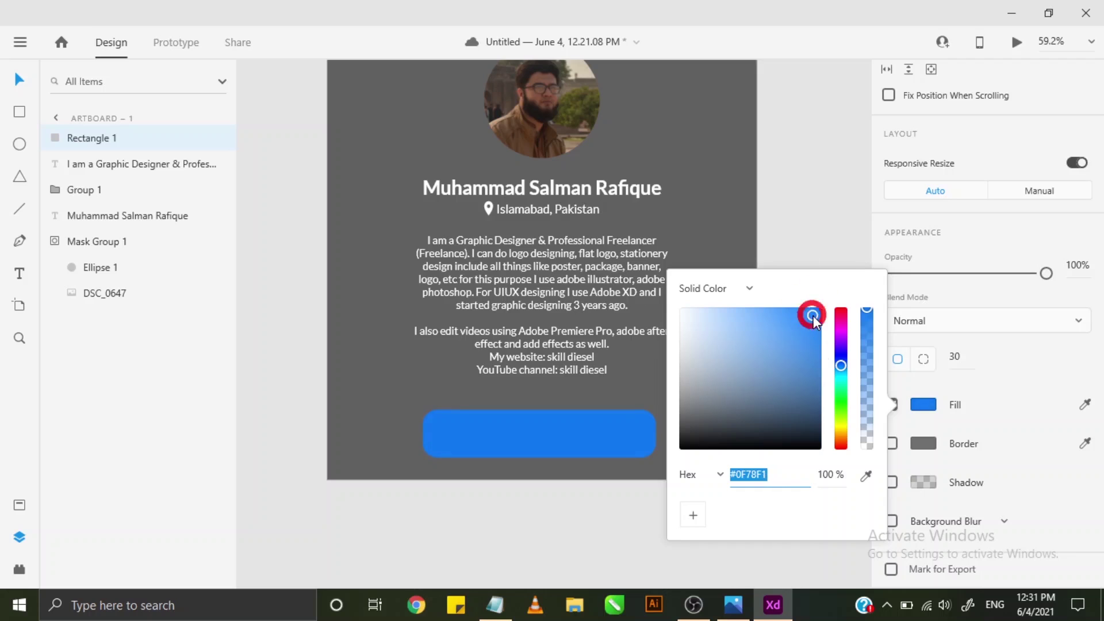
{"action": "left_click", "coordinate": [800, 216]}
{"action": "left_click", "coordinate": [553, 439]}
{"action": "mouse_move", "coordinate": [571, 433]}
{"action": "left_mouse_down"}
{"action": "mouse_move", "coordinate": [584, 427]}
{"action": "mouse_move", "coordinate": [571, 423]}
{"action": "mouse_move", "coordinate": [577, 405]}
{"action": "mouse_move", "coordinate": [577, 424]}
{"action": "left_mouse_up"}
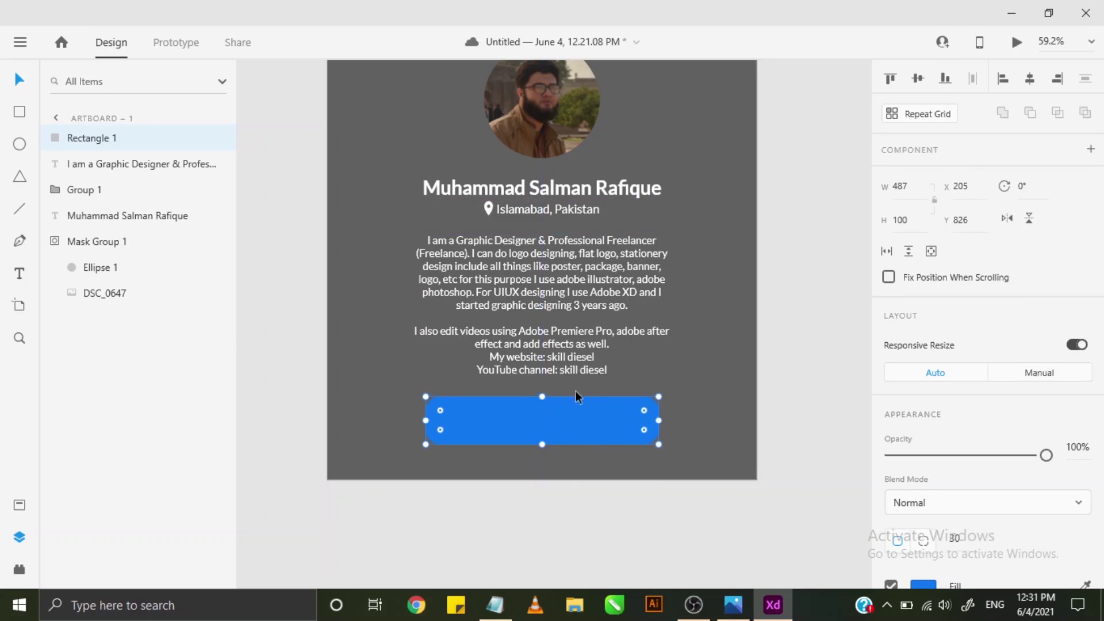
{"action": "left_click", "coordinate": [742, 381]}
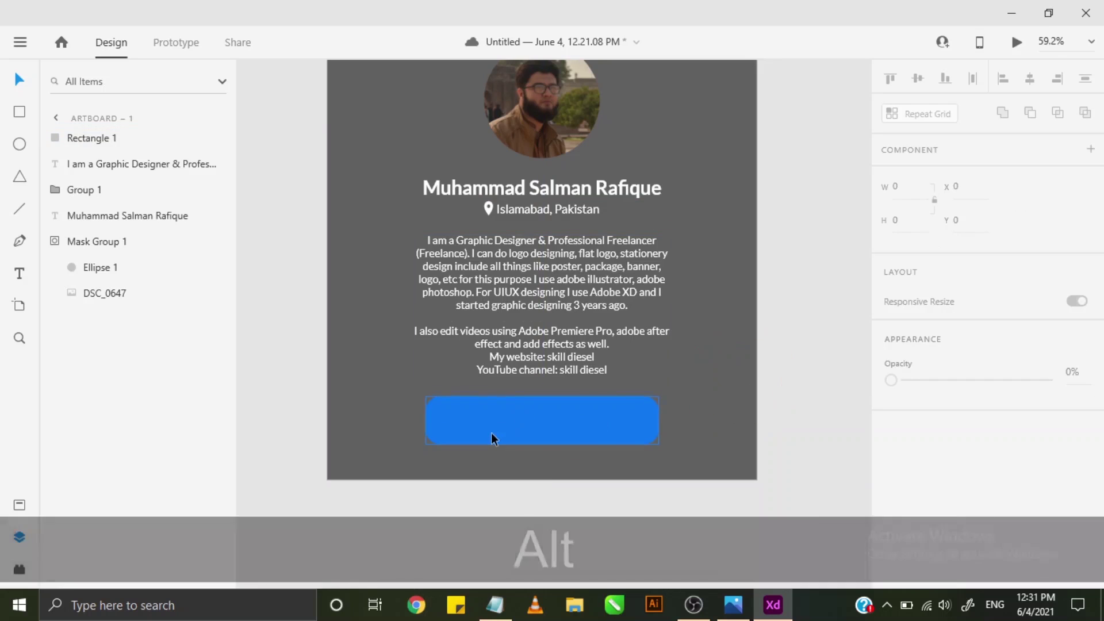
- Reselect the blue button and start a new text layer on the artboard
{"action": "scroll", "coordinate": [491, 432], "scroll_direction": "up", "scroll_amount": 3, "text": "alt"}
{"action": "scroll", "coordinate": [531, 436], "scroll_direction": "up", "scroll_amount": 1, "text": "alt"}
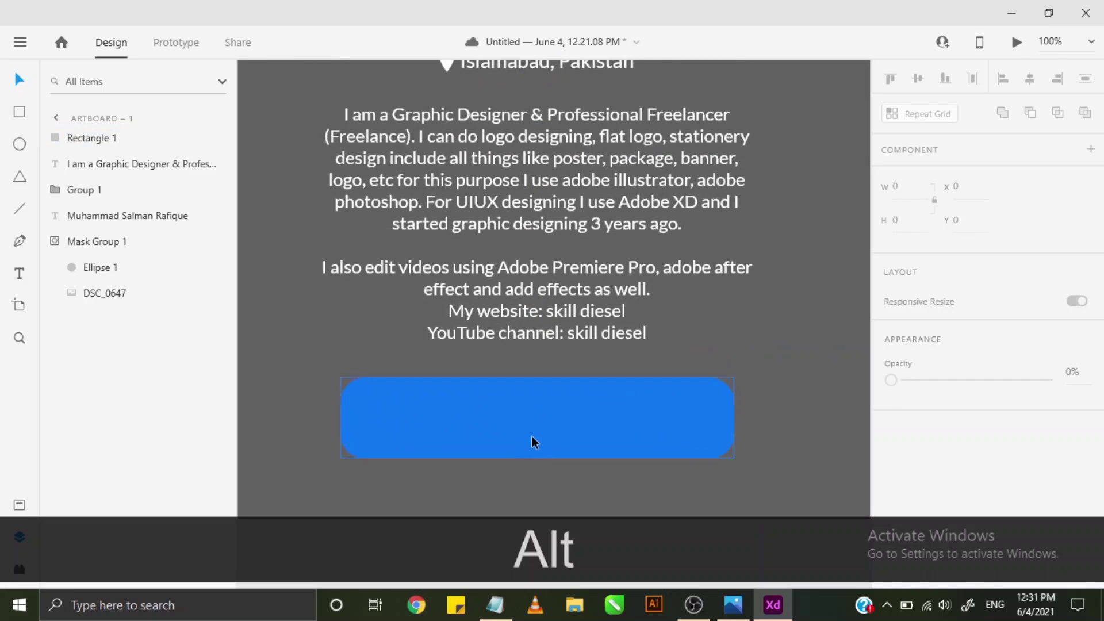
{"action": "left_click", "coordinate": [479, 426]}
{"action": "left_click", "coordinate": [20, 275]}
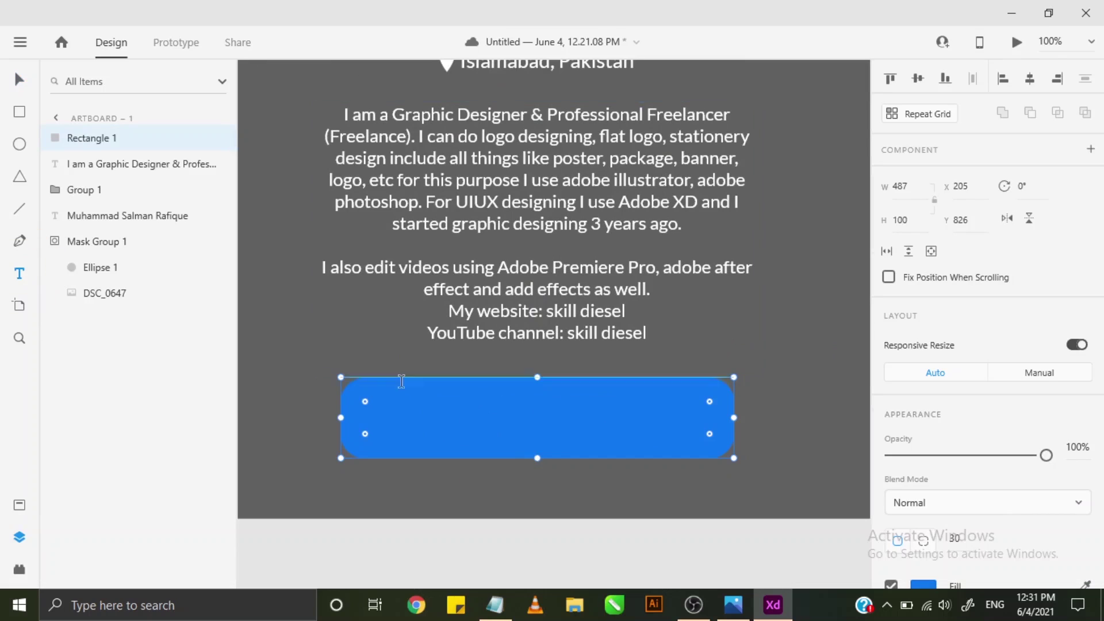
{"action": "left_click", "coordinate": [274, 342]}
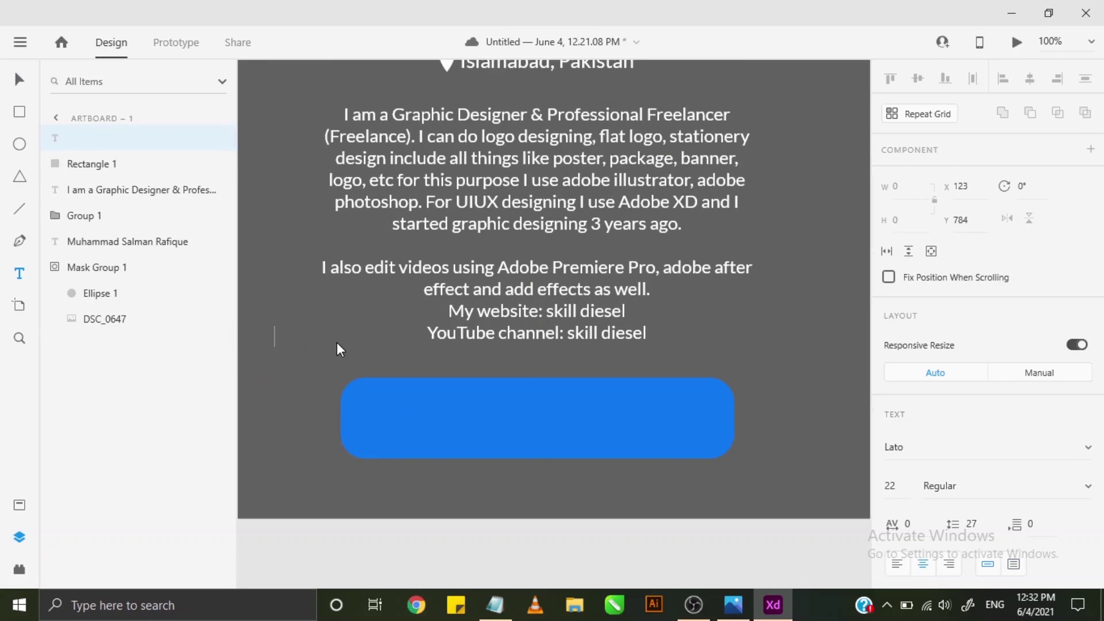
- Type the label 'Add as a Friend', fixing typos along the way
{"action": "type", "text": "Add AS"}
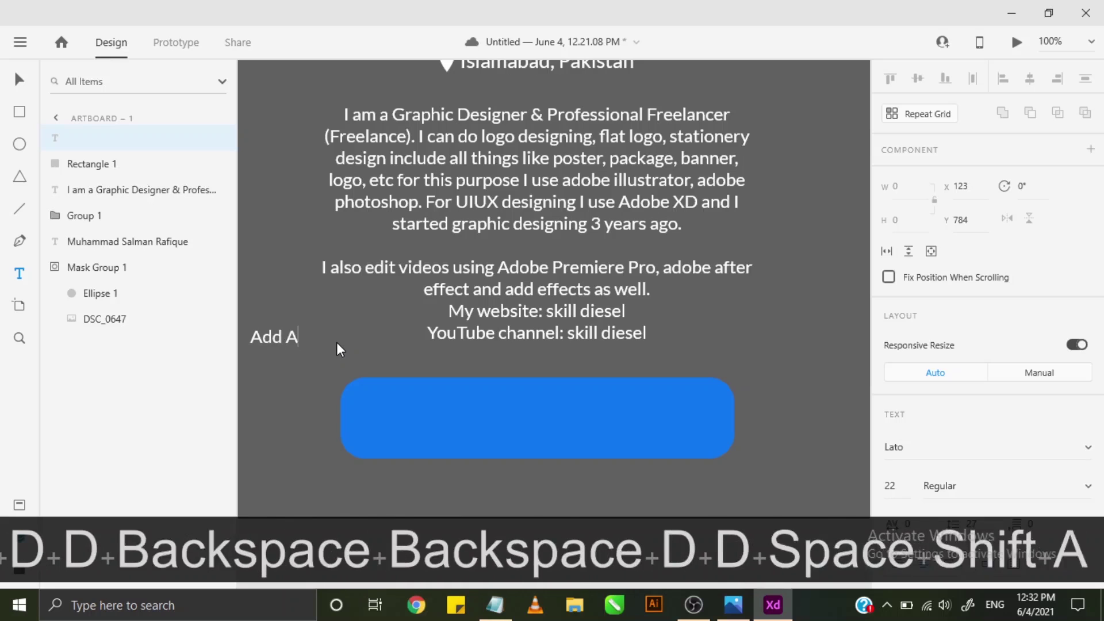
{"action": "key", "text": "BackSpace"}
{"action": "key", "text": "BackSpace"}
{"action": "type", "text": "asn"}
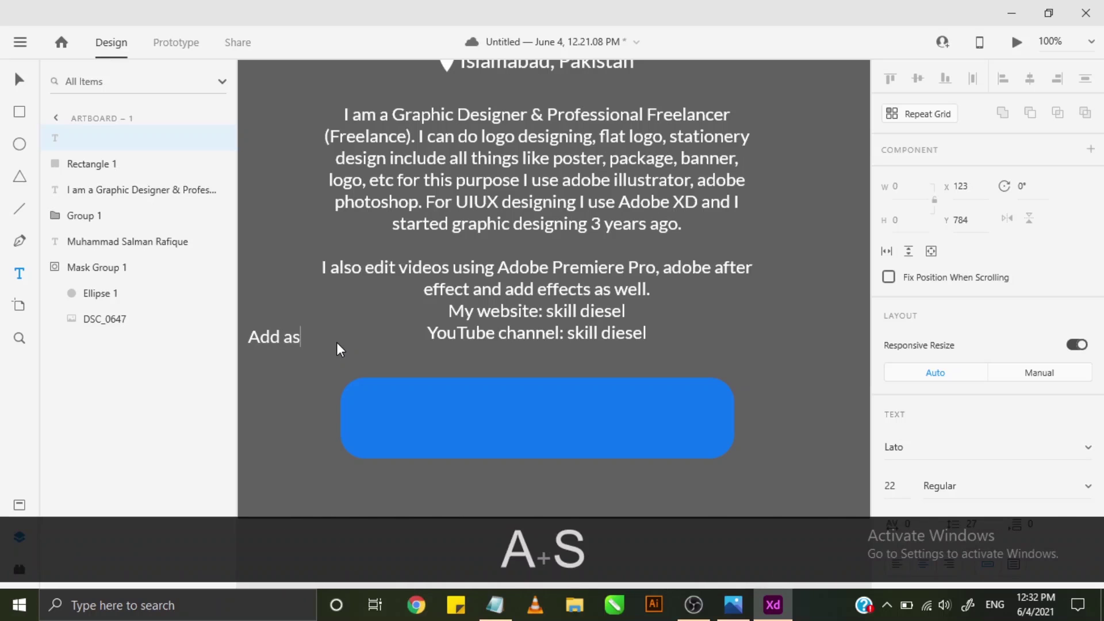
{"action": "key", "text": "BackSpace"}
{"action": "type", "text": "a"}
{"action": "key", "text": "BackSpace"}
{"action": "key", "text": "BackSpace"}
{"action": "key", "text": "BackSpace"}
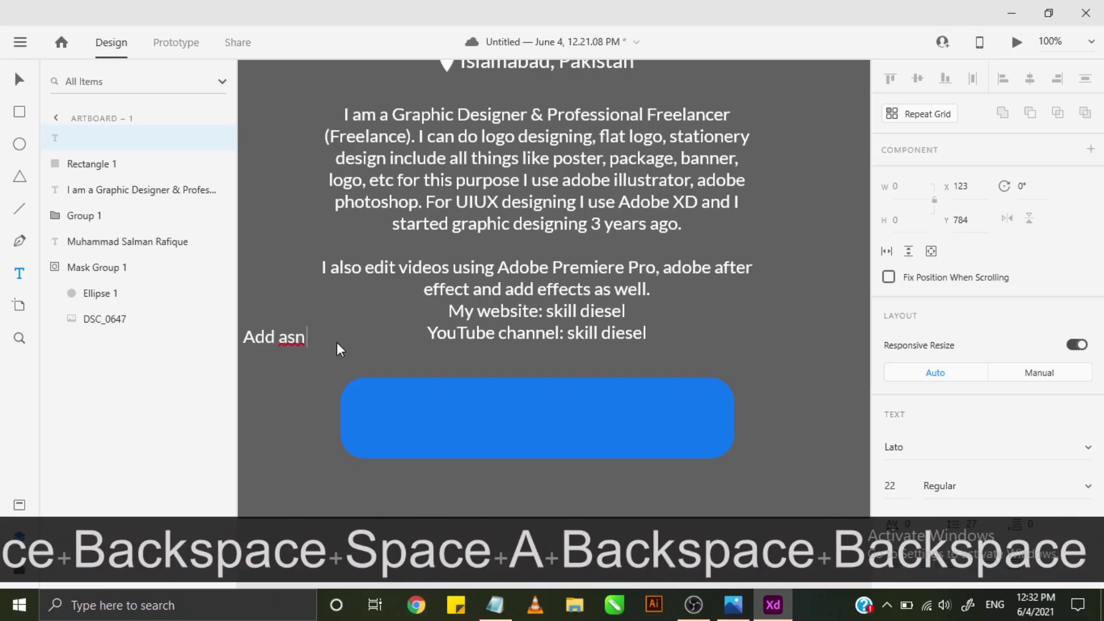
{"action": "type", "text": "a F"}
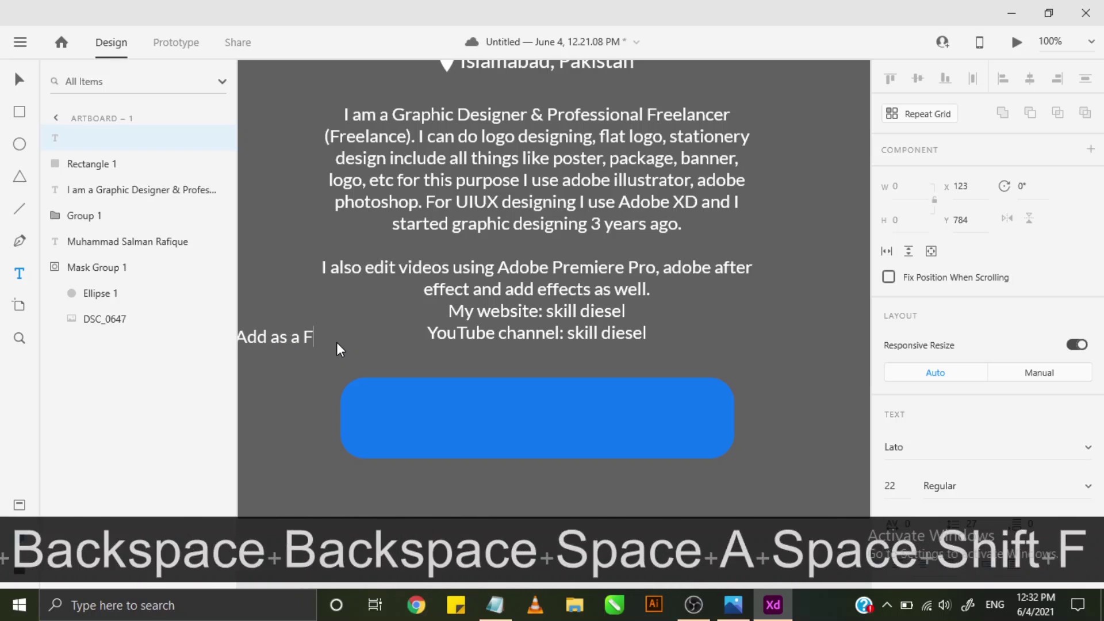
{"action": "type", "text": "riend"}
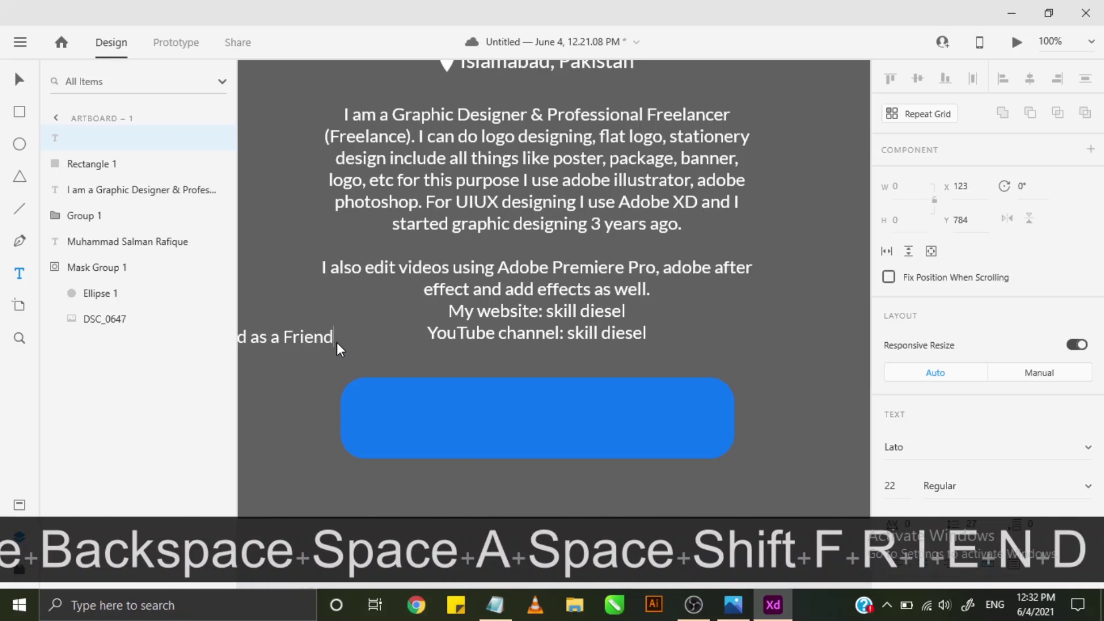
{"action": "key", "text": "ctrl"}
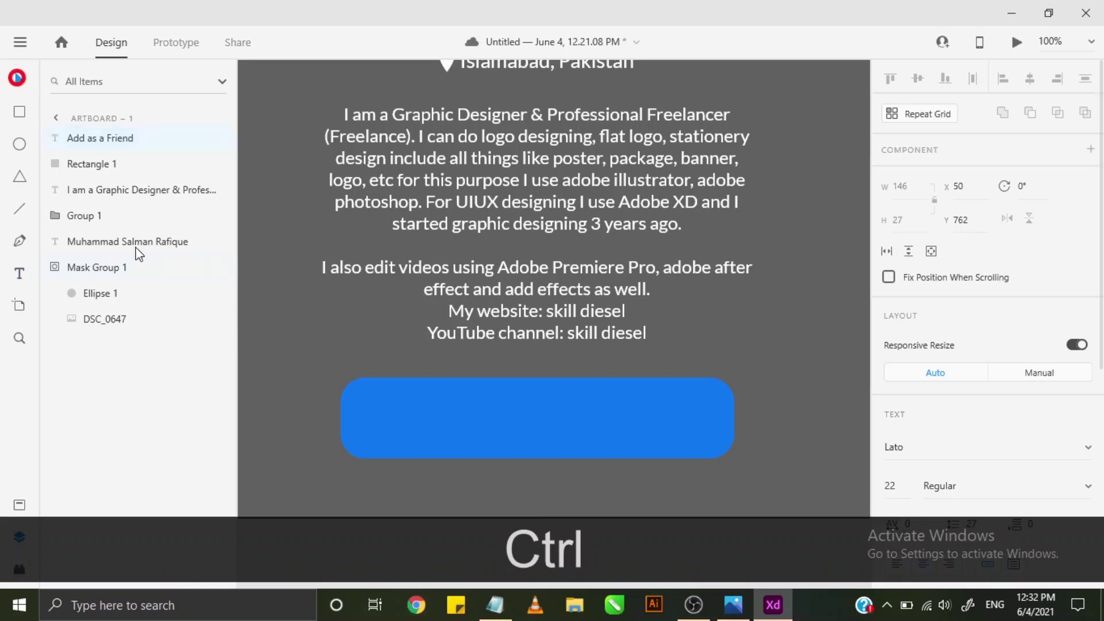
- Move the label onto the button and set its font size to 22, after trying 30
{"action": "left_click_drag", "start_coordinate": [295, 361], "coordinate": [443, 415]}
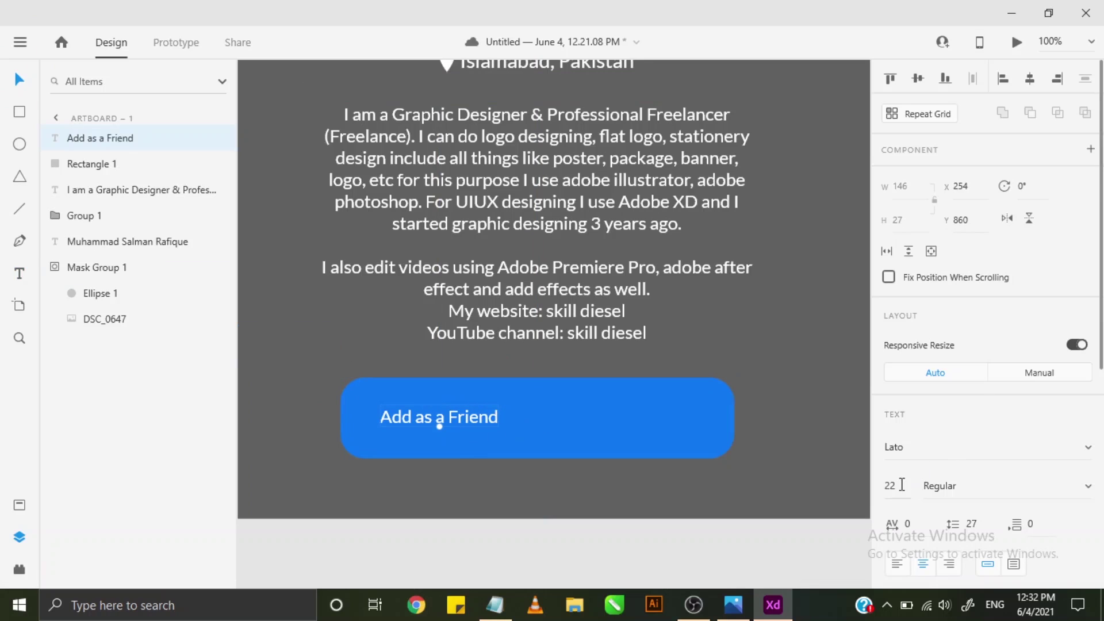
{"action": "type", "text": "2"}
{"action": "key", "text": "BackSpace"}
{"action": "type", "text": "30"}
{"action": "key", "text": "Return"}
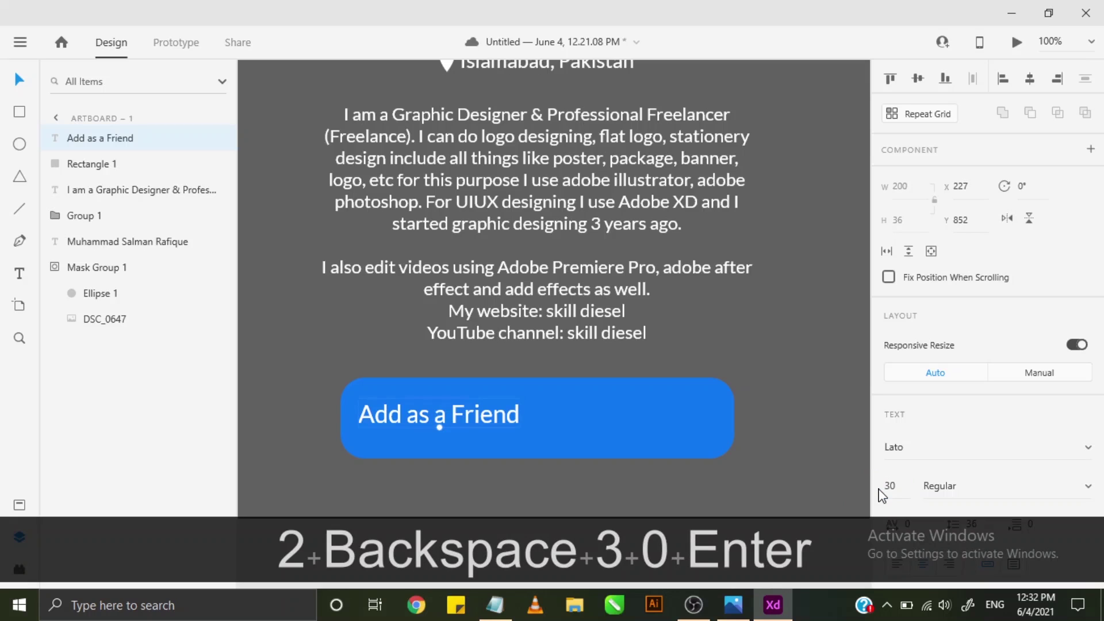
{"action": "left_click", "coordinate": [890, 487]}
{"action": "type", "text": "22"}
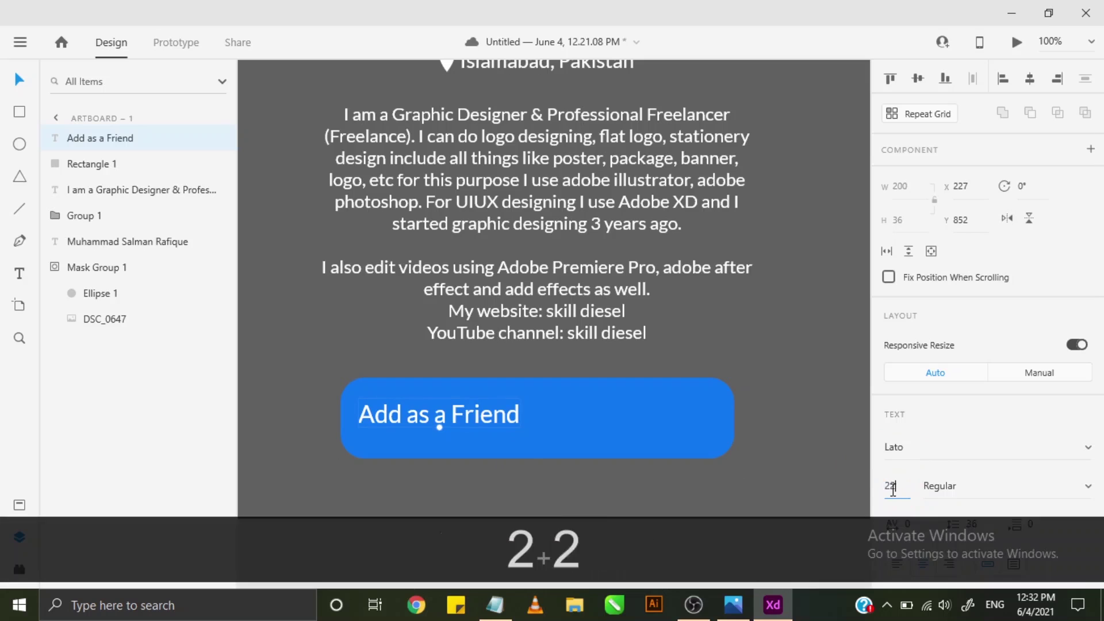
{"action": "key", "text": "Return"}
- Position the label toward the left side of the blue button
{"action": "left_click_drag", "start_coordinate": [489, 420], "coordinate": [526, 427]}
{"action": "left_click", "coordinate": [622, 414]}
{"action": "left_click_drag", "start_coordinate": [439, 423], "coordinate": [492, 422]}
{"action": "left_click", "coordinate": [564, 427]}
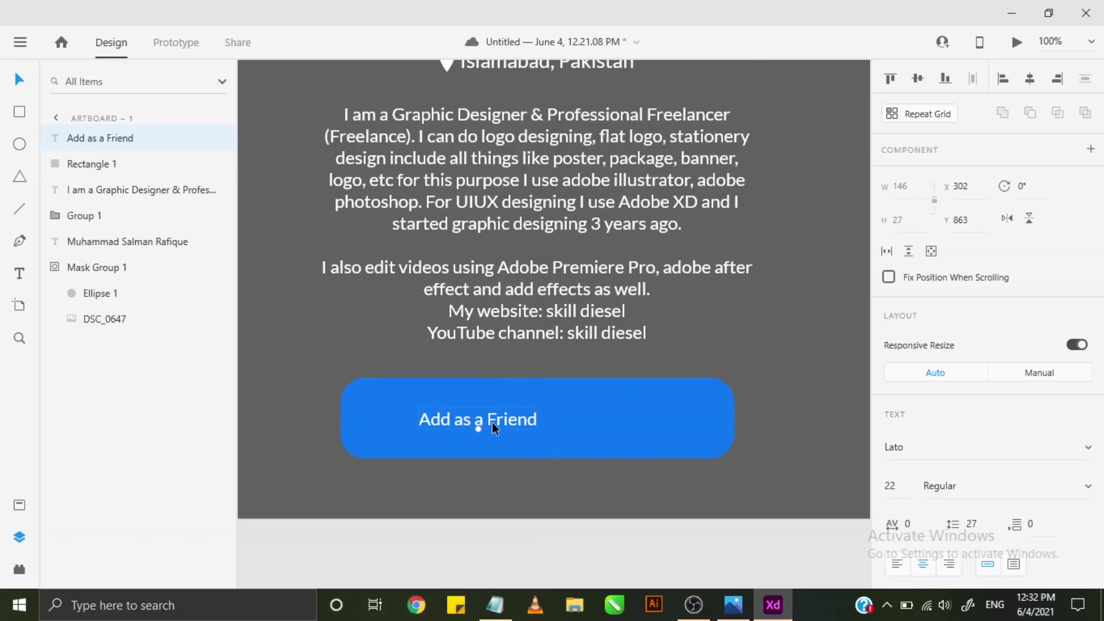
- Search the Icons 4 Design plugin for 'add' icons
{"action": "left_click", "coordinate": [19, 570]}
{"action": "double_click", "coordinate": [115, 159]}
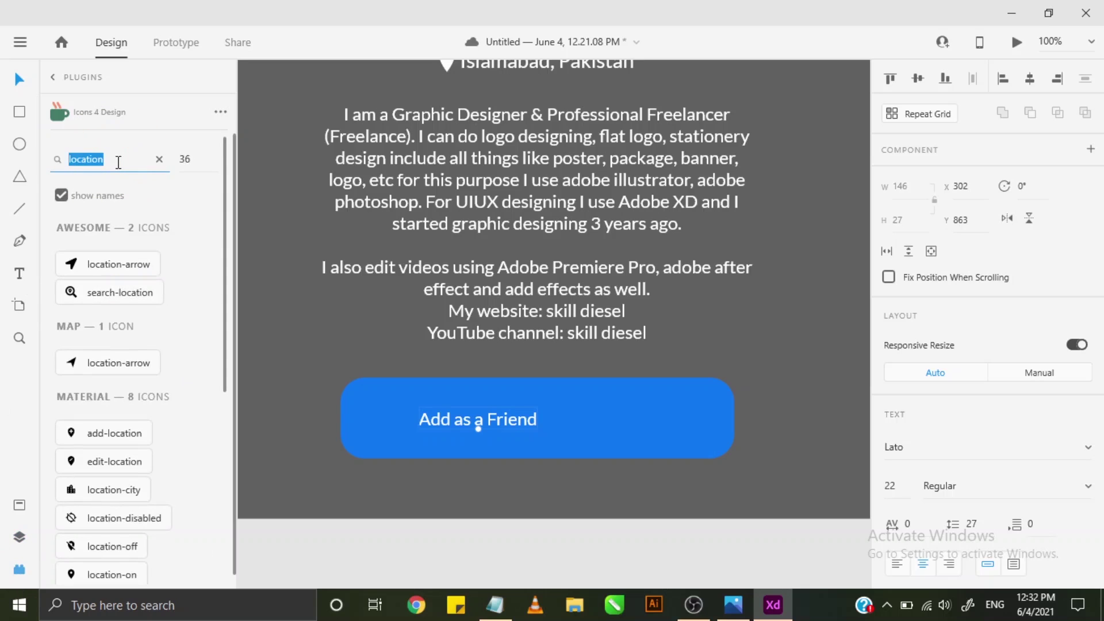
{"action": "type", "text": "add"}
{"action": "key", "text": "Return"}
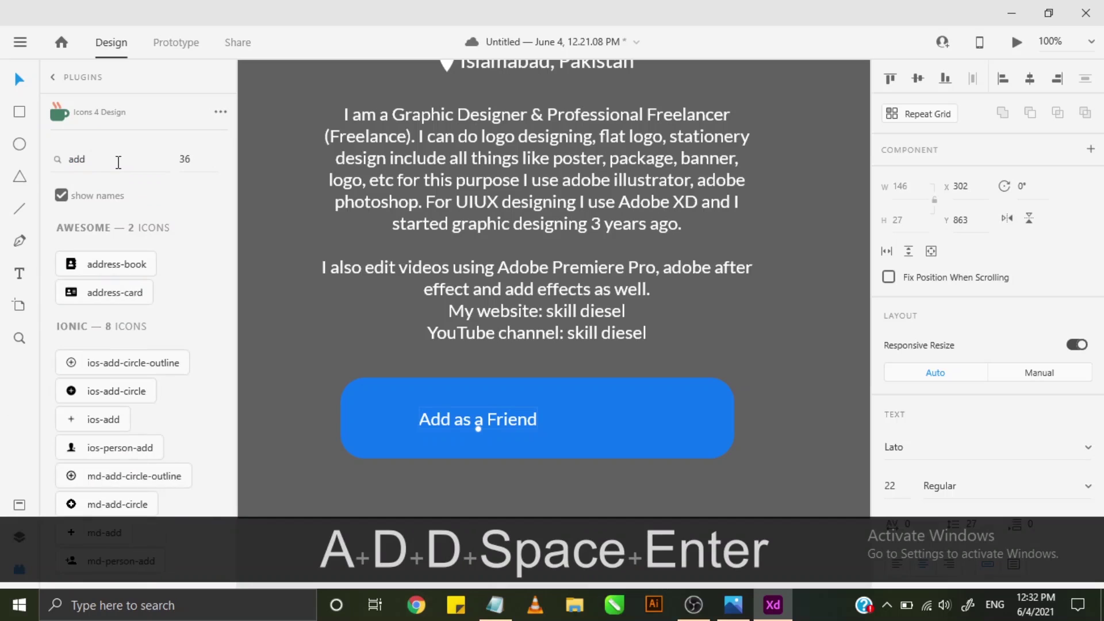
- Insert the md-person-add icon and drag it onto the button's right end
{"action": "scroll", "coordinate": [154, 276], "scroll_direction": "down", "scroll_amount": 3}
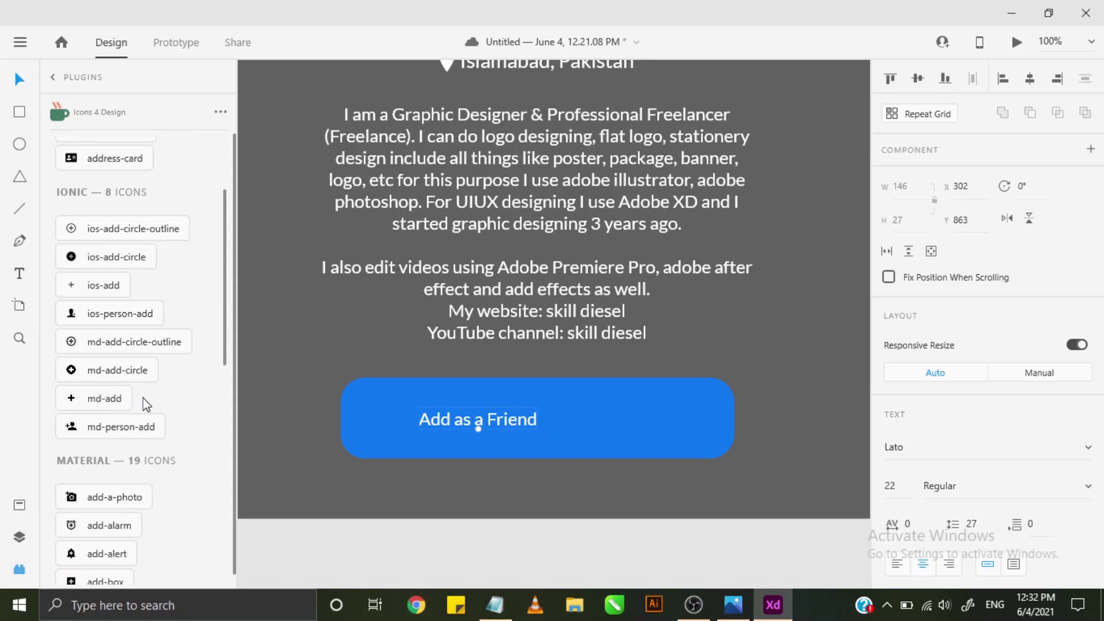
{"action": "scroll", "coordinate": [145, 388], "scroll_direction": "down", "scroll_amount": 3}
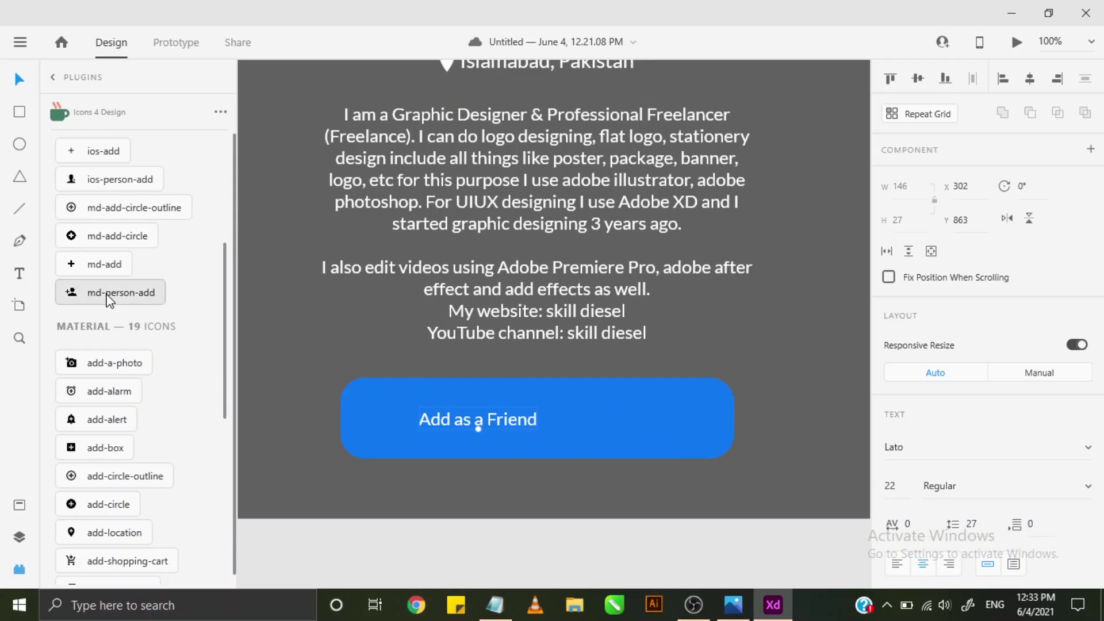
{"action": "scroll", "coordinate": [715, 355], "scroll_direction": "down", "scroll_amount": 1}
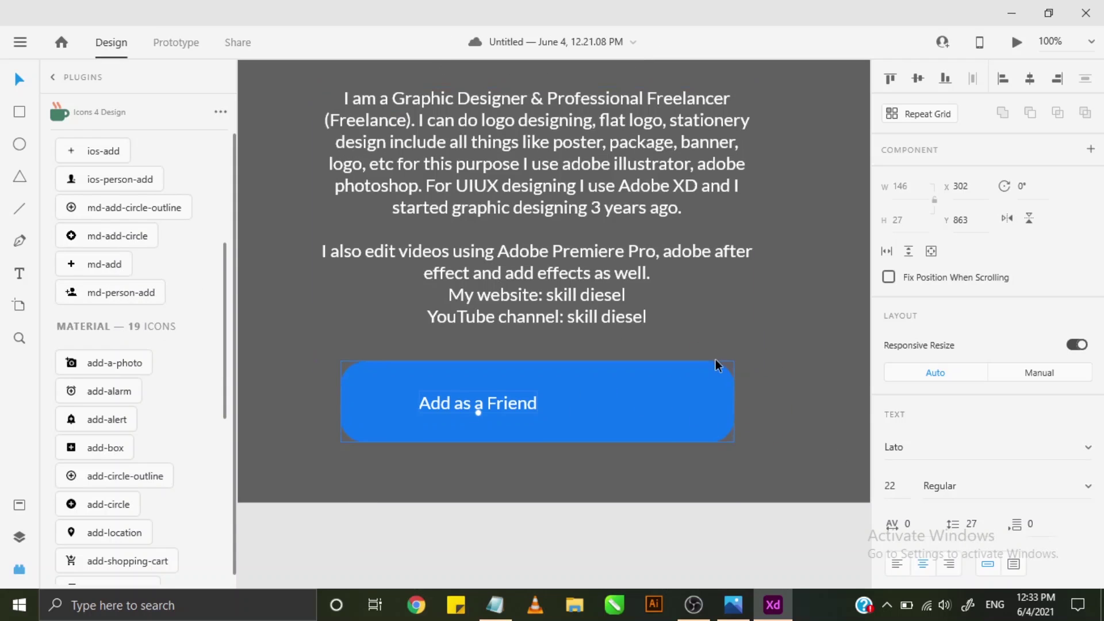
{"action": "scroll", "coordinate": [716, 340], "scroll_direction": "up", "scroll_amount": 2}
{"action": "scroll", "coordinate": [711, 339], "scroll_direction": "down", "scroll_amount": 1, "text": "alt"}
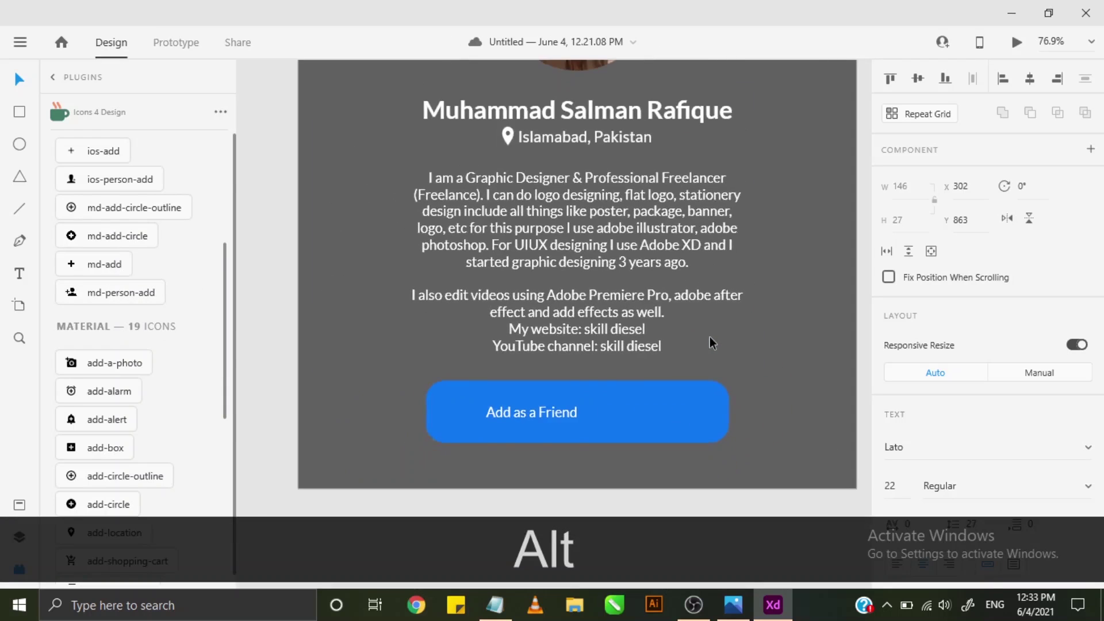
{"action": "scroll", "coordinate": [709, 340], "scroll_direction": "down", "scroll_amount": 2, "text": "alt"}
{"action": "scroll", "coordinate": [709, 337], "scroll_direction": "down", "scroll_amount": 1, "text": "alt"}
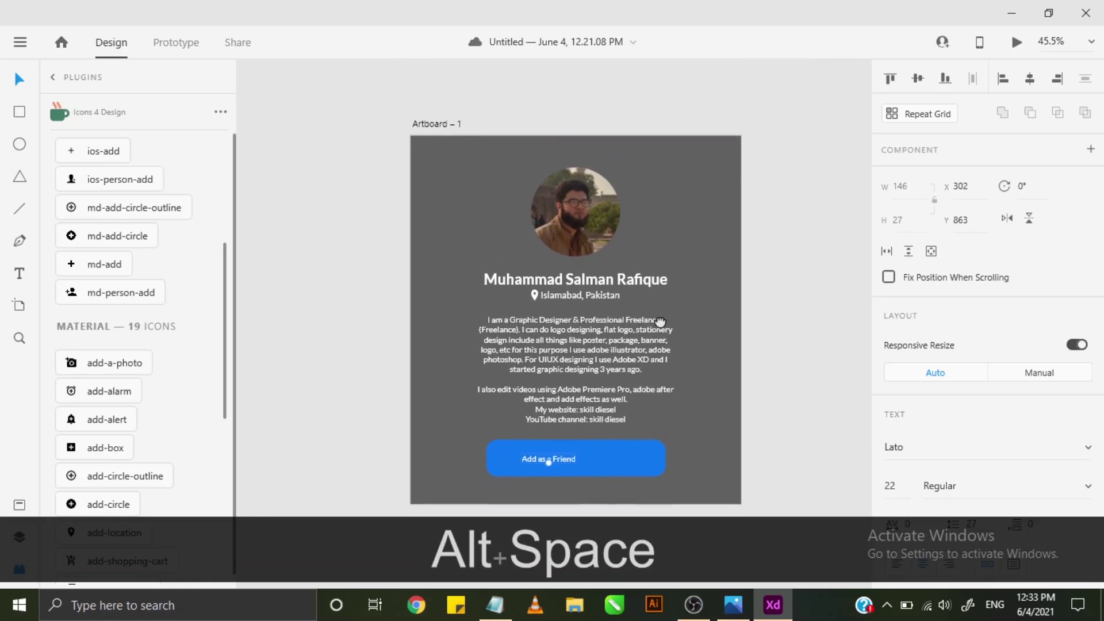
{"action": "left_click", "coordinate": [132, 292]}
{"action": "scroll", "coordinate": [412, 102], "scroll_direction": "up", "scroll_amount": 3, "text": "alt"}
{"action": "left_click_drag", "start_coordinate": [423, 113], "coordinate": [640, 451]}
{"action": "key", "text": "space"}
{"action": "scroll", "coordinate": [936, 493], "scroll_direction": "down", "scroll_amount": 3}
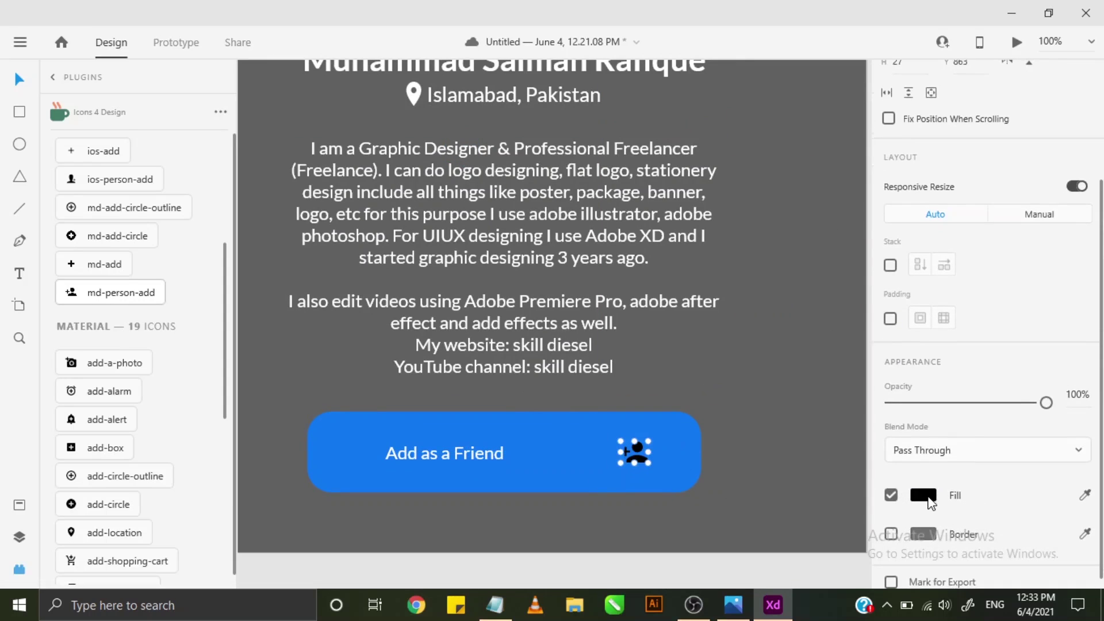
- Set the person-add icon's fill to white #FFFFFF
{"action": "left_click", "coordinate": [923, 495]}
{"action": "left_click", "coordinate": [681, 356]}
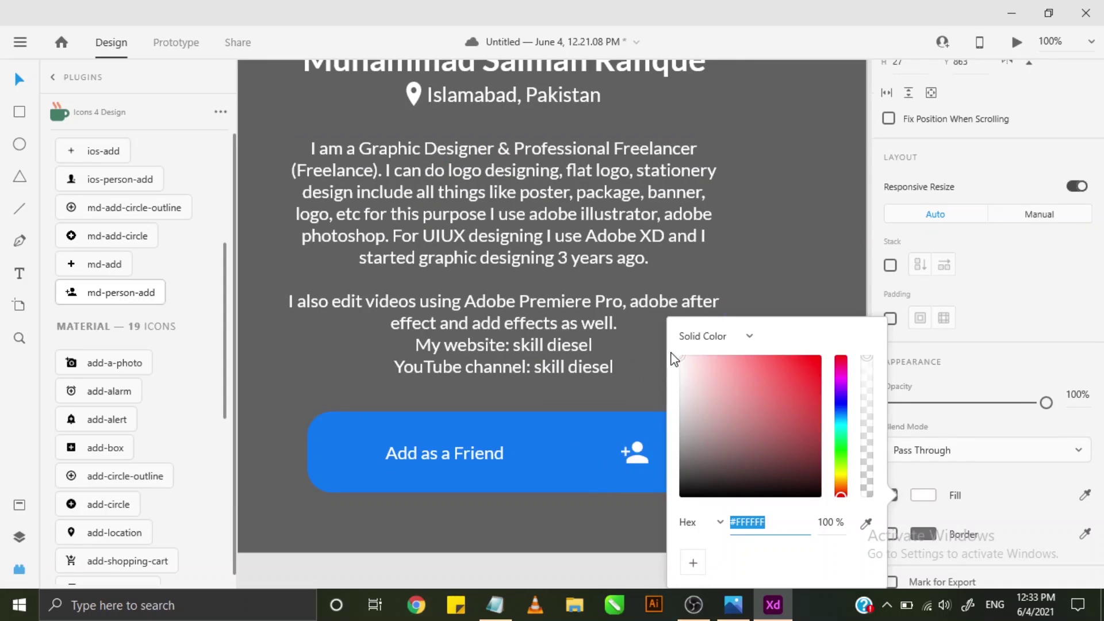
{"action": "left_click", "coordinate": [789, 266]}
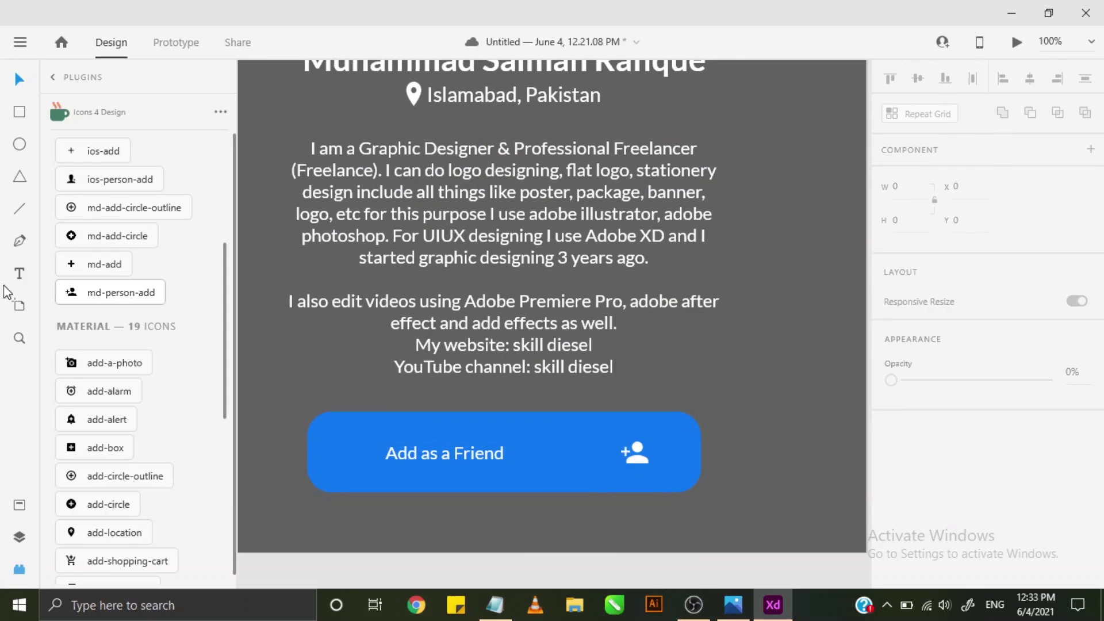
- Draw a borderless 76 × 76 circle on the button, filled dark blue #0A5AB5
{"action": "left_click", "coordinate": [20, 148]}
{"action": "mouse_move", "coordinate": [605, 432]}
{"action": "left_mouse_down"}
{"action": "mouse_move", "coordinate": [679, 500]}
{"action": "mouse_move", "coordinate": [667, 491]}
{"action": "left_mouse_up"}
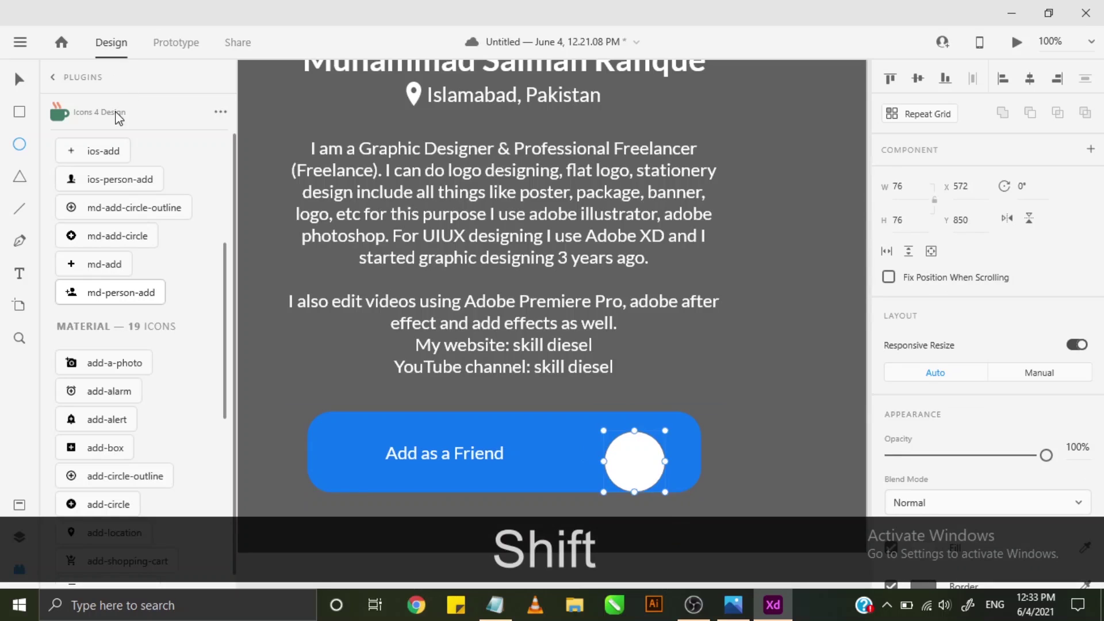
{"action": "scroll", "coordinate": [932, 393], "scroll_direction": "down", "scroll_amount": 5}
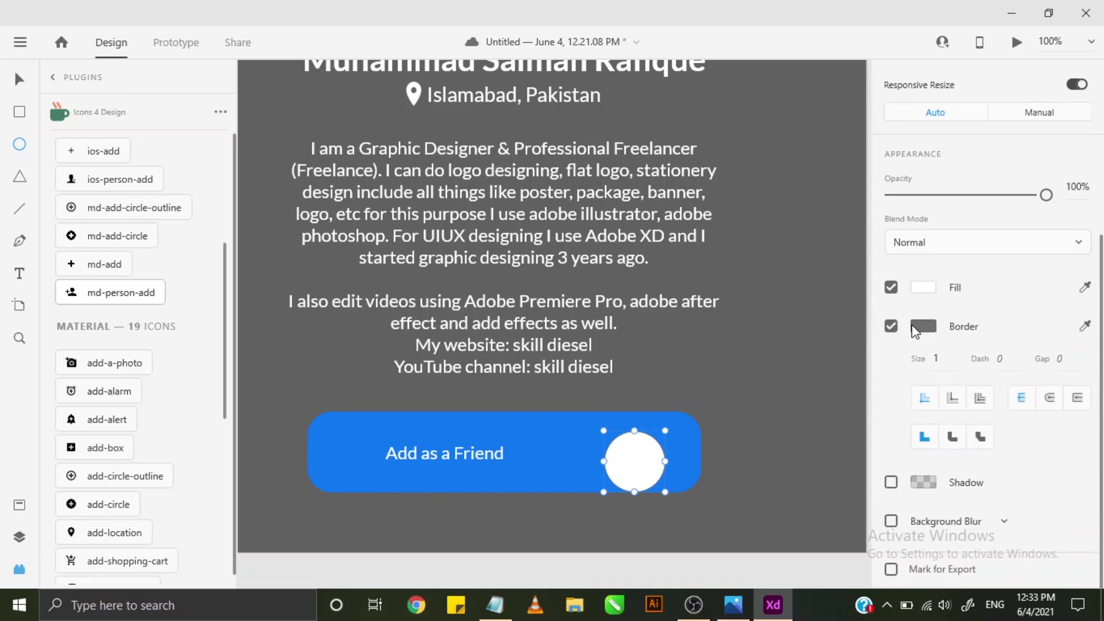
{"action": "left_click", "coordinate": [891, 327]}
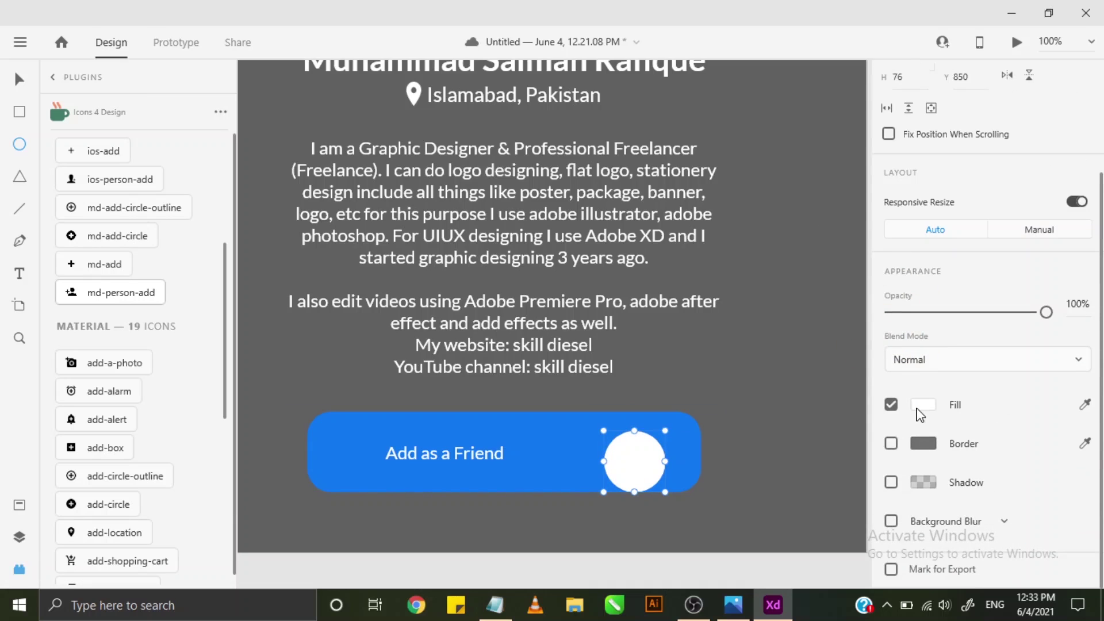
{"action": "left_click", "coordinate": [920, 407]}
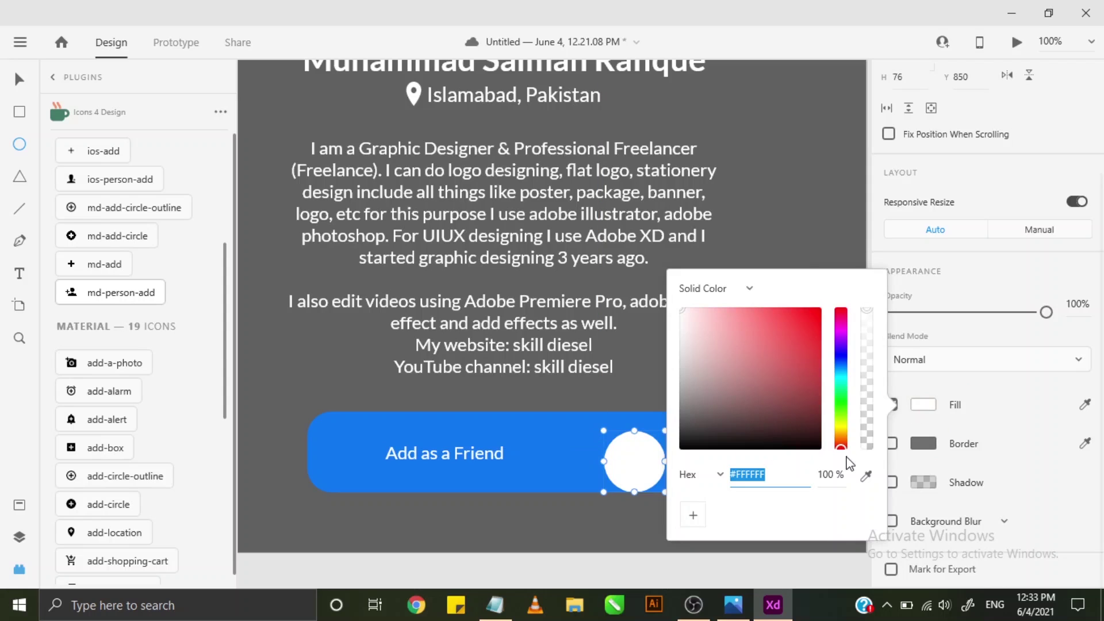
{"action": "left_click", "coordinate": [866, 476]}
{"action": "left_click", "coordinate": [543, 451]}
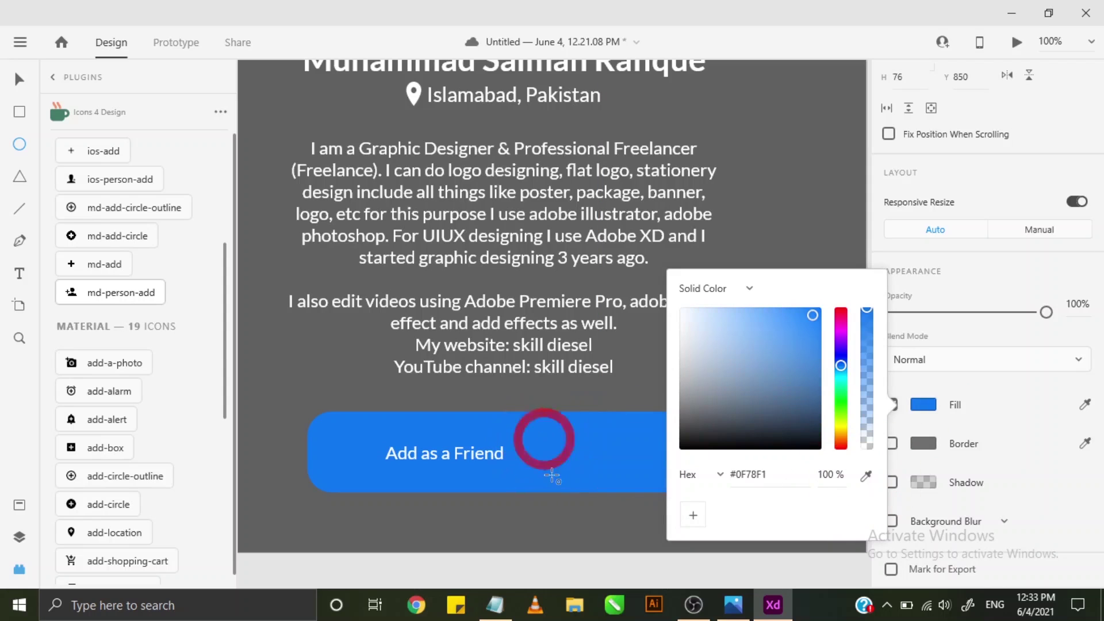
{"action": "left_click_drag", "start_coordinate": [813, 317], "coordinate": [813, 349]}
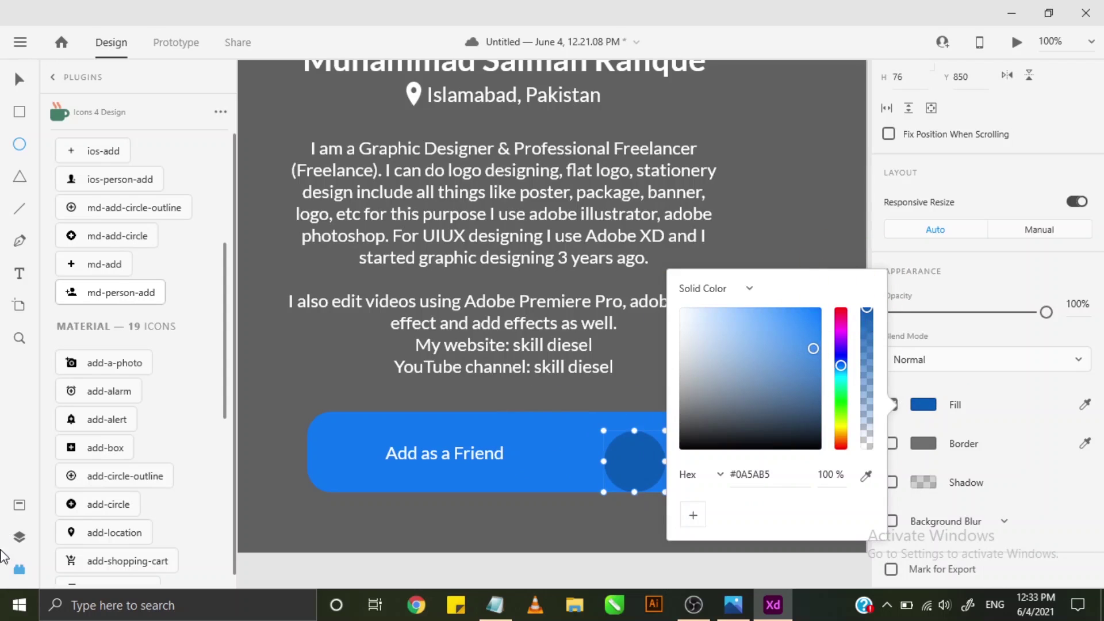
{"action": "left_click", "coordinate": [19, 536]}
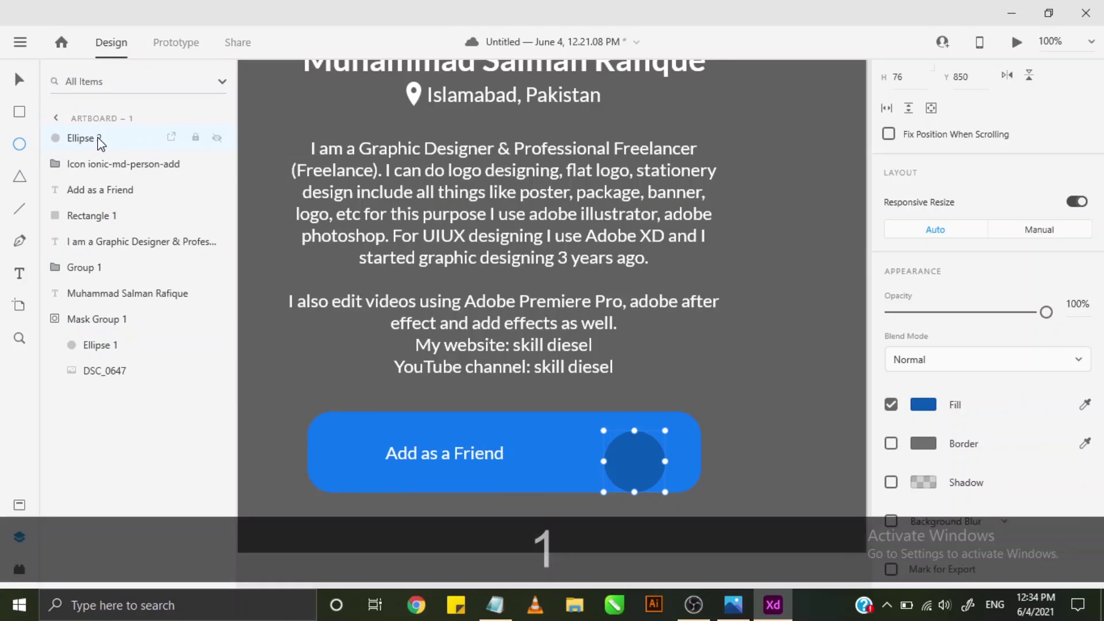
- Move Ellipse 2 below the icon in Layers and align the icon's middle to the circle
{"action": "left_click_drag", "start_coordinate": [121, 137], "coordinate": [68, 177]}
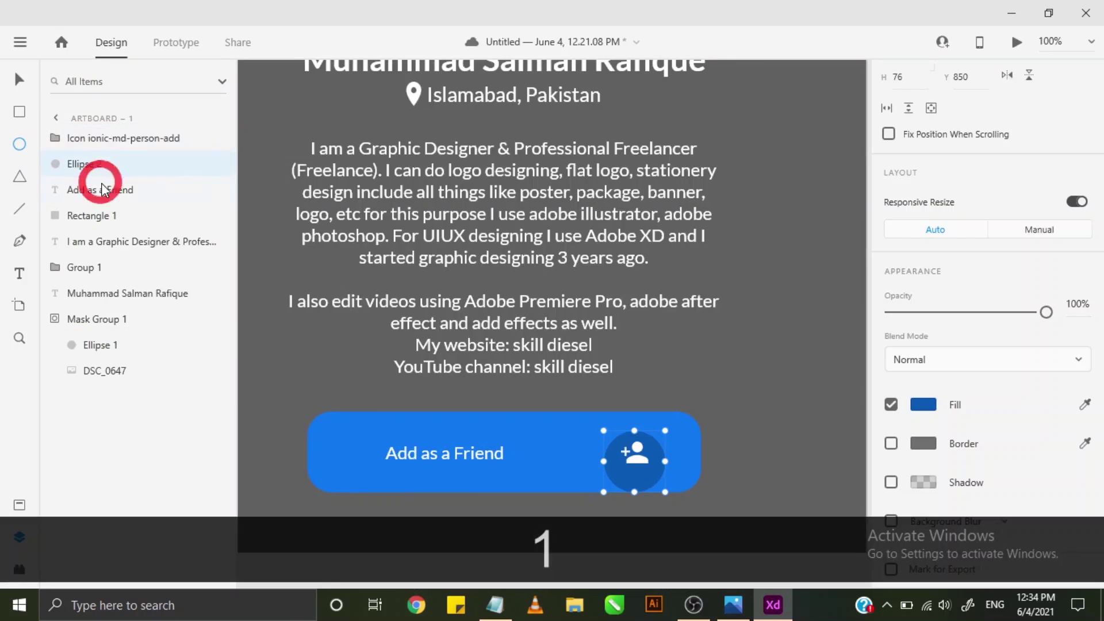
{"action": "left_click", "coordinate": [21, 80]}
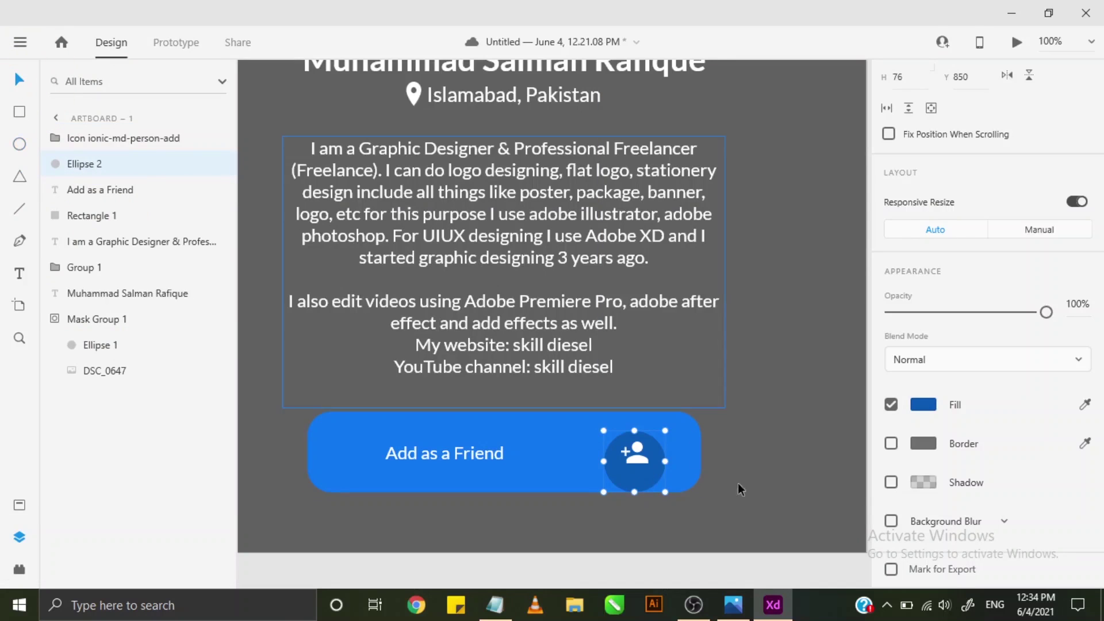
{"action": "scroll", "coordinate": [657, 477], "scroll_direction": "up", "scroll_amount": 1}
{"action": "scroll", "coordinate": [648, 532], "scroll_direction": "down", "scroll_amount": 1}
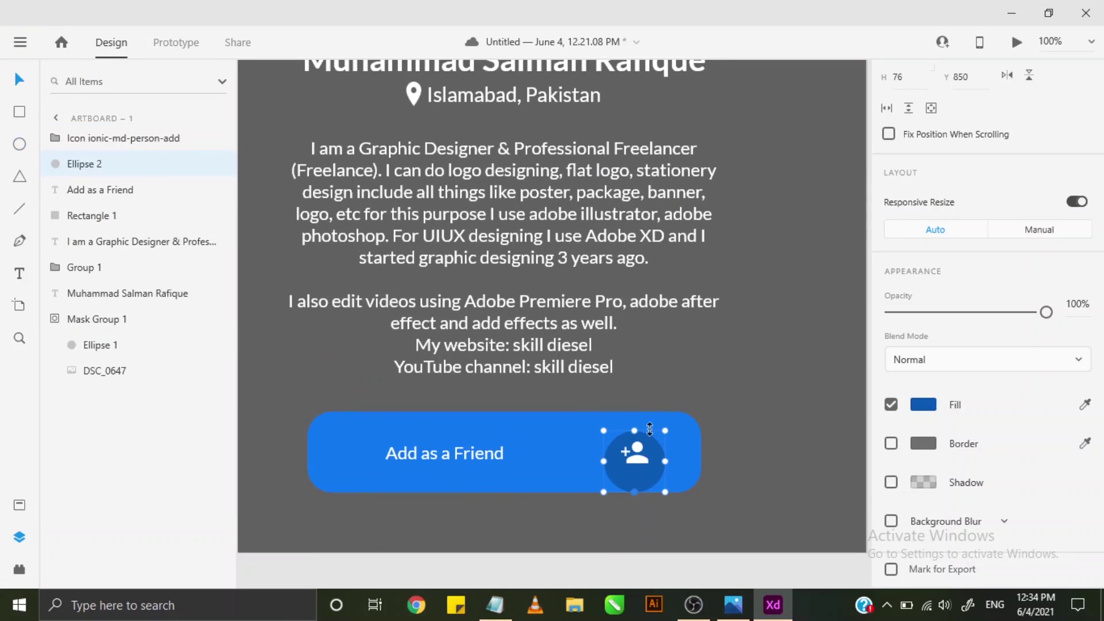
{"action": "left_click", "coordinate": [640, 446]}
{"action": "left_click", "coordinate": [646, 474], "text": "shift"}
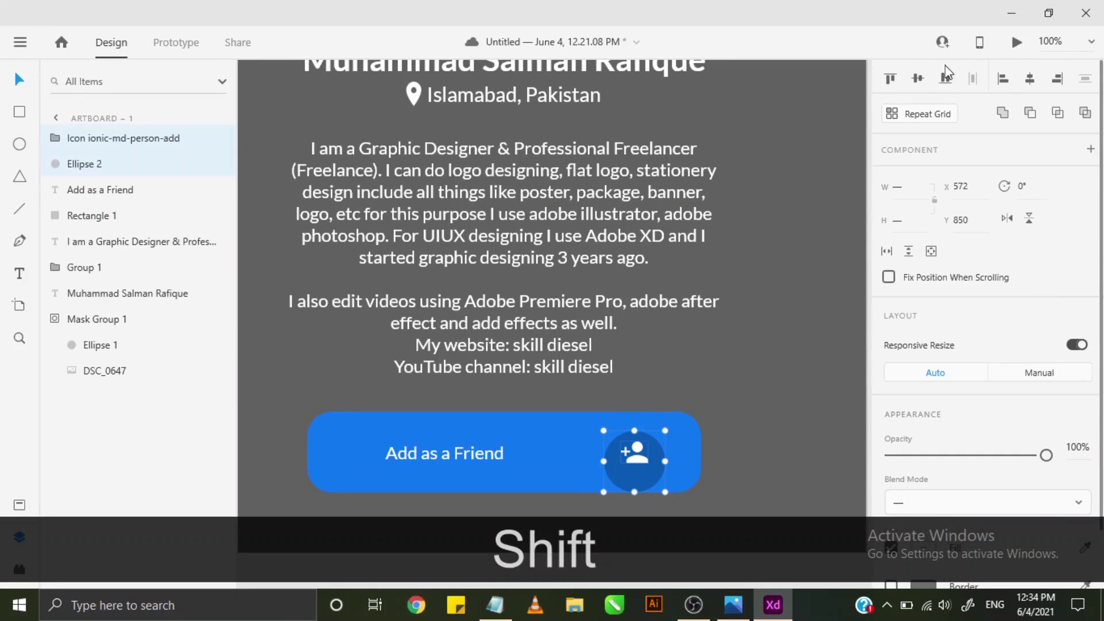
{"action": "left_click", "coordinate": [918, 80]}
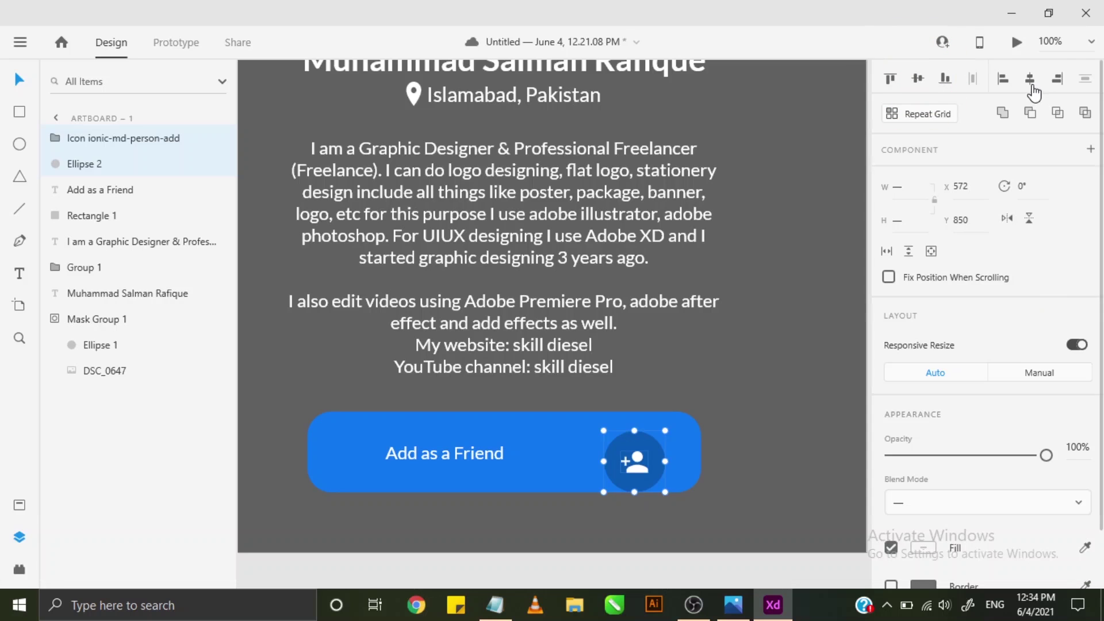
{"action": "left_click", "coordinate": [760, 438]}
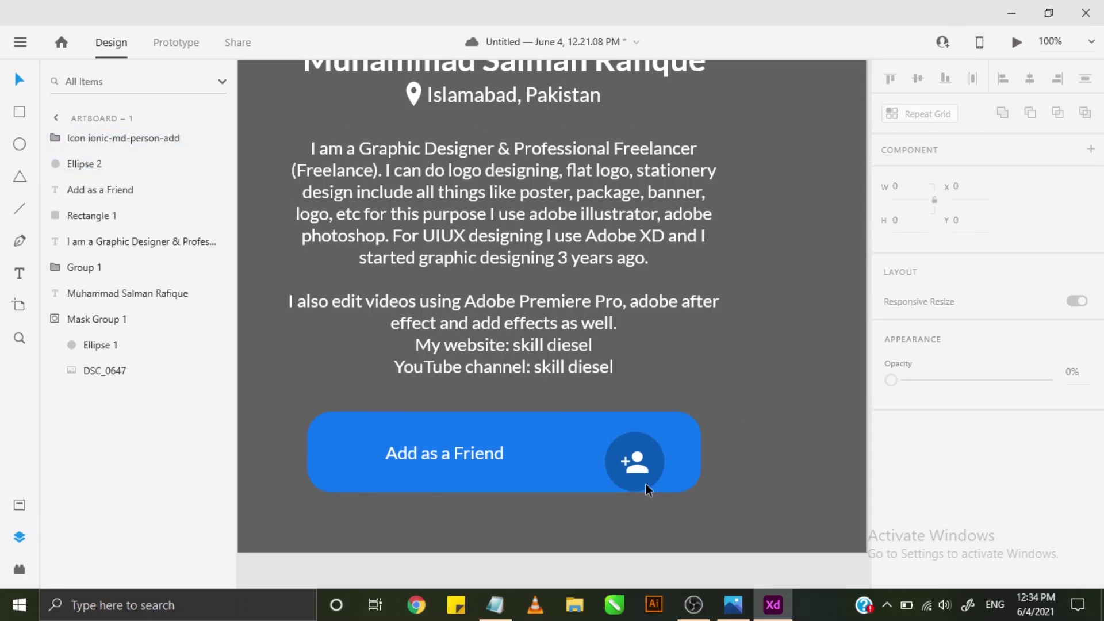
- Nudge the icon left, shift circle and icon up-right together, and group them as Group 2
{"action": "scroll", "coordinate": [647, 486], "scroll_direction": "up", "scroll_amount": 8, "text": "alt"}
{"action": "left_click", "coordinate": [611, 412]}
{"action": "left_click_drag", "start_coordinate": [611, 410], "coordinate": [598, 401]}
{"action": "left_click", "coordinate": [643, 284]}
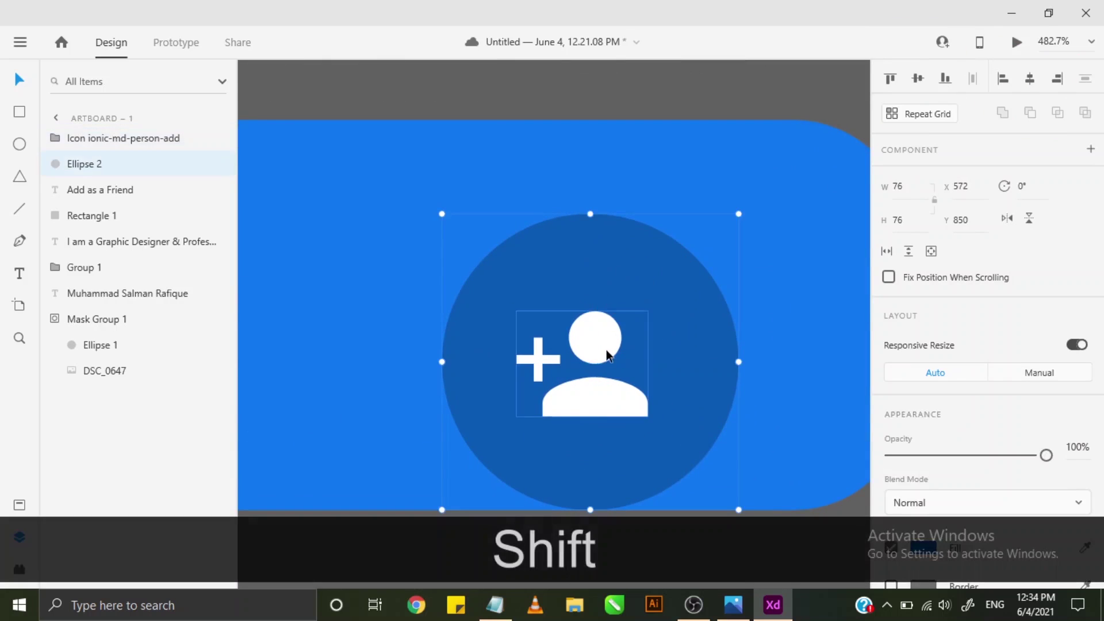
{"action": "left_click", "coordinate": [607, 349], "text": "shift"}
{"action": "left_click_drag", "start_coordinate": [607, 348], "coordinate": [625, 310]}
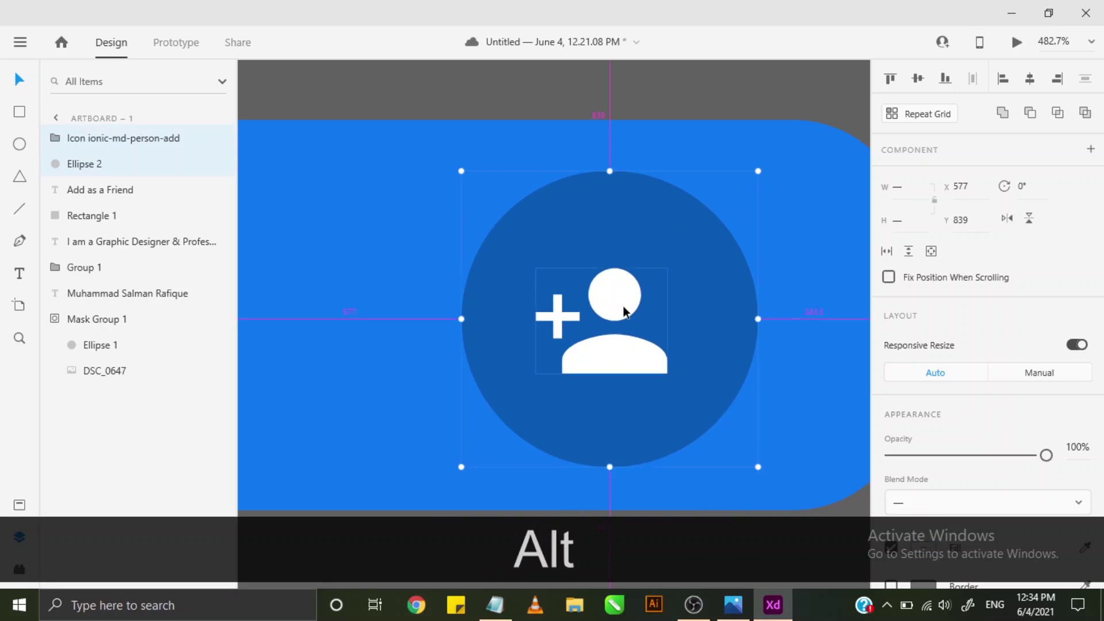
{"action": "scroll", "coordinate": [625, 310], "scroll_direction": "down", "scroll_amount": 2}
{"action": "key", "text": "ctrl+alt+g"}
{"action": "scroll", "coordinate": [622, 306], "scroll_direction": "down", "scroll_amount": 4}
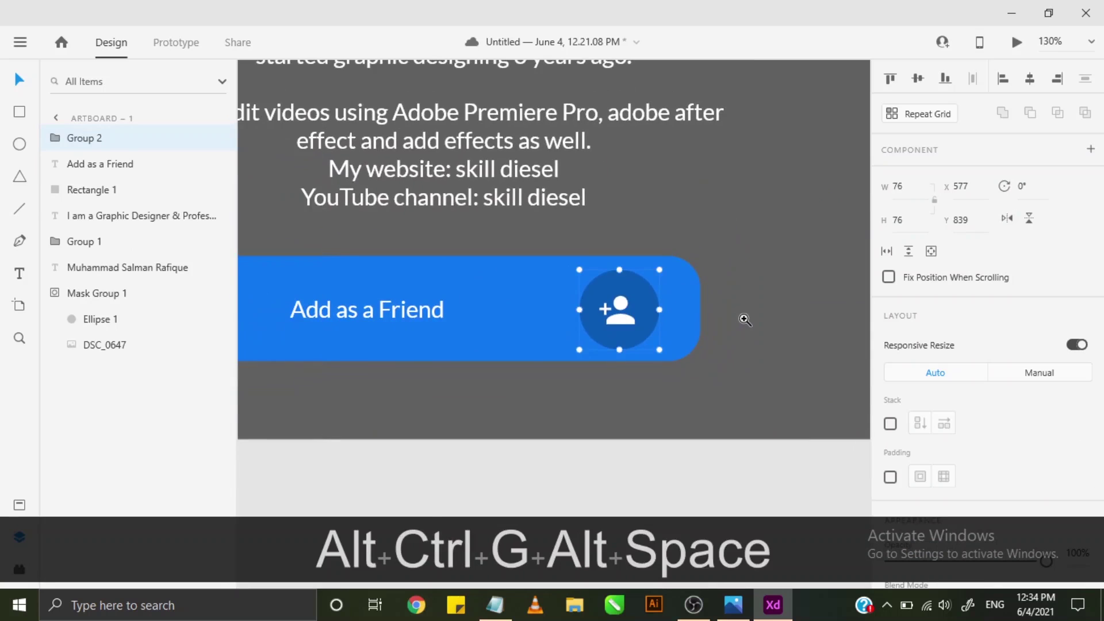
- Lighten the button rectangle's blue fill to #2D86EE
{"action": "left_click_drag", "start_coordinate": [614, 338], "coordinate": [708, 377]}
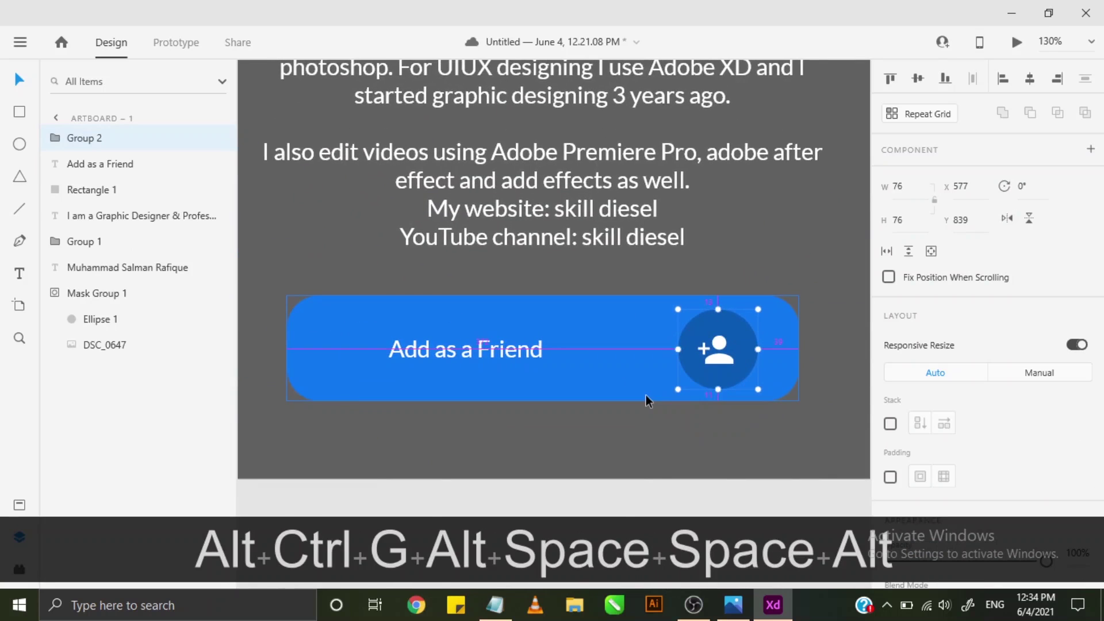
{"action": "scroll", "coordinate": [642, 394], "scroll_direction": "down", "scroll_amount": 2}
{"action": "scroll", "coordinate": [643, 401], "scroll_direction": "down", "scroll_amount": 1}
{"action": "left_click", "coordinate": [574, 330]}
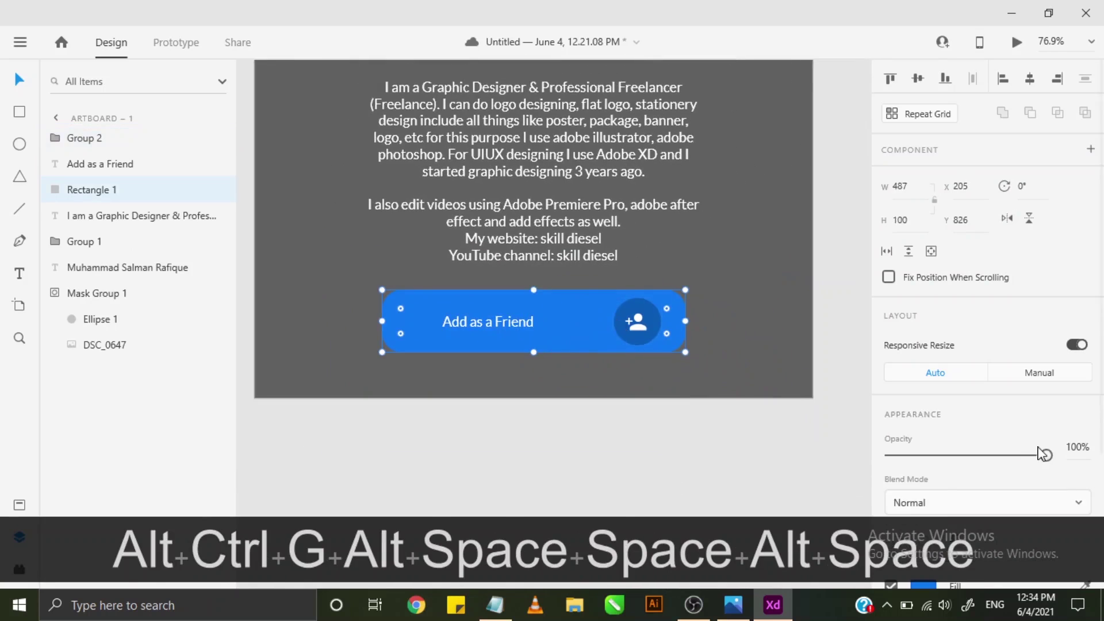
{"action": "scroll", "coordinate": [999, 484], "scroll_direction": "down", "scroll_amount": 2}
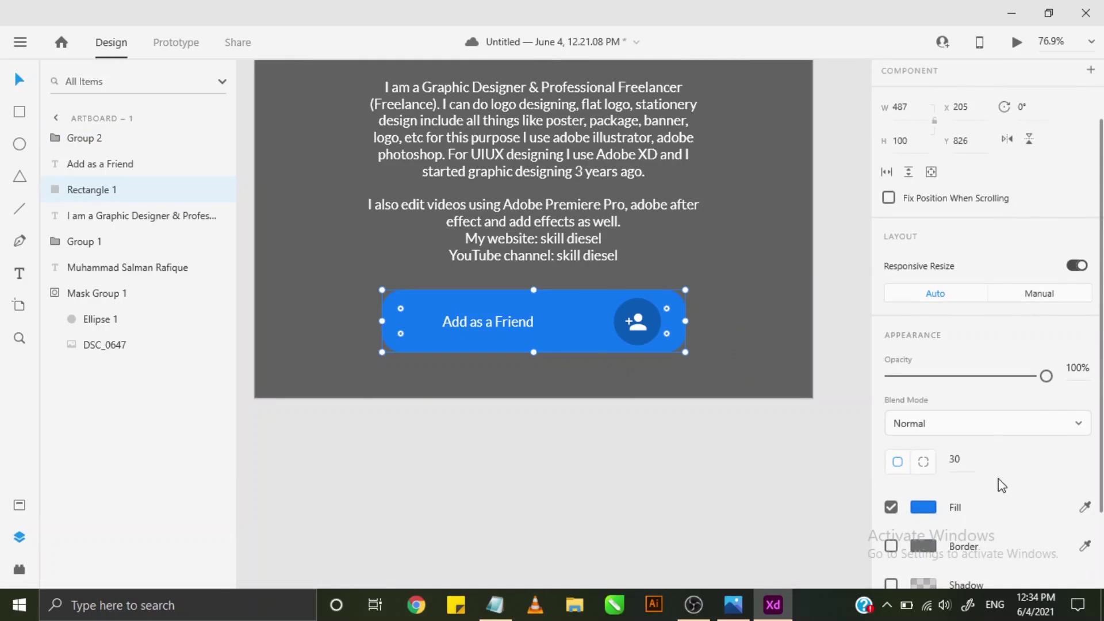
{"action": "left_click", "coordinate": [926, 507]}
{"action": "left_click_drag", "start_coordinate": [812, 362], "coordinate": [795, 366]}
{"action": "left_click", "coordinate": [838, 215]}
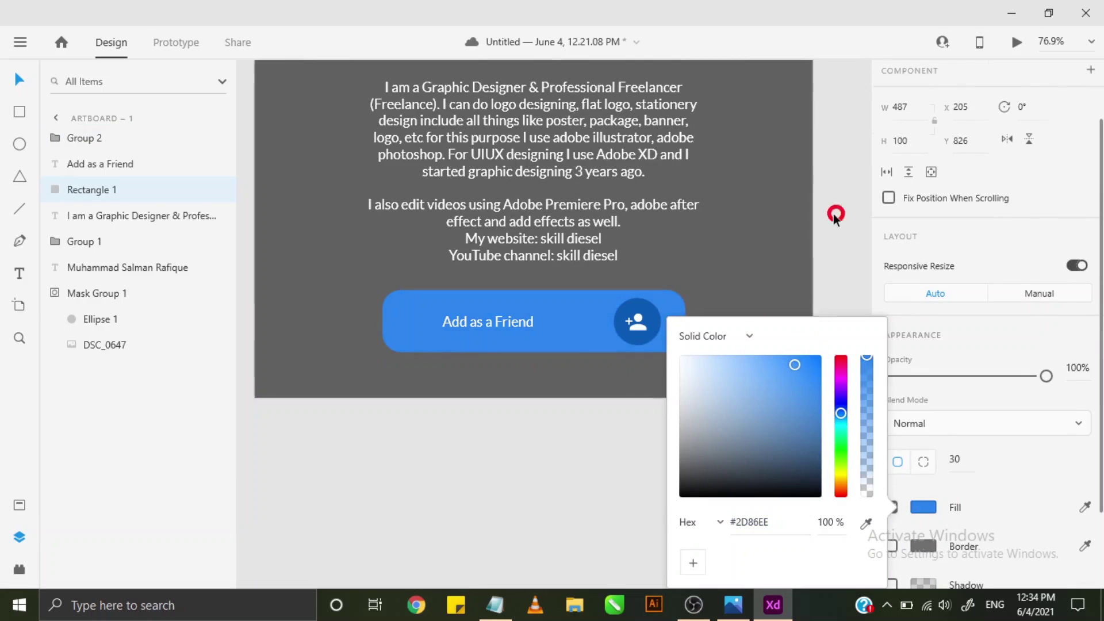
- Set the Add as a Friend label's font weight to Bold
{"action": "left_click", "coordinate": [486, 323]}
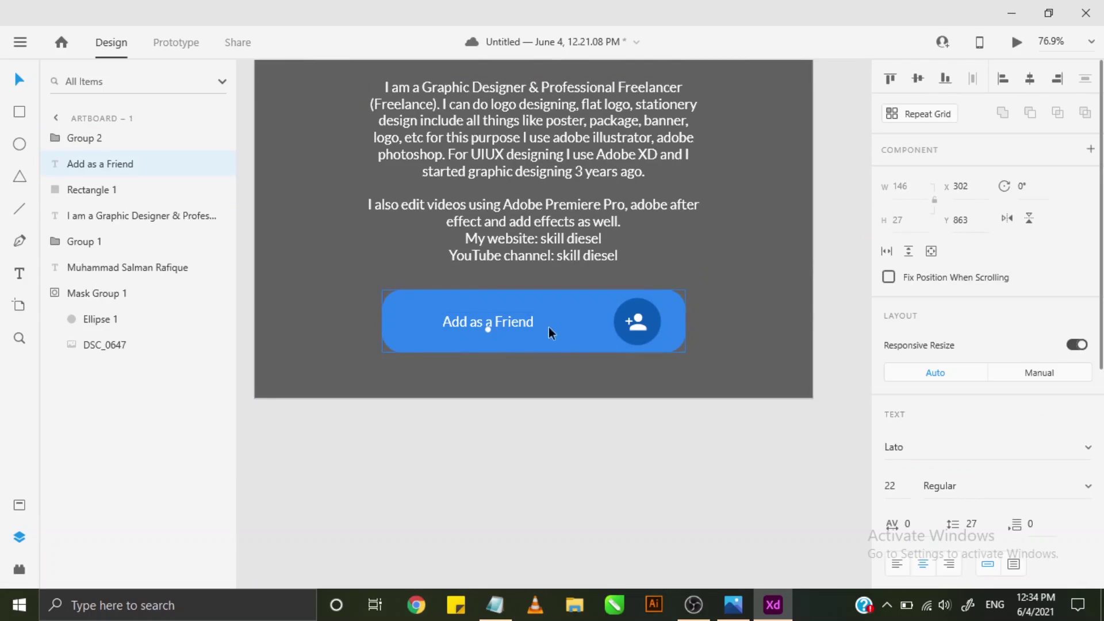
{"action": "scroll", "coordinate": [955, 442], "scroll_direction": "down", "scroll_amount": 3}
{"action": "left_click", "coordinate": [957, 407]}
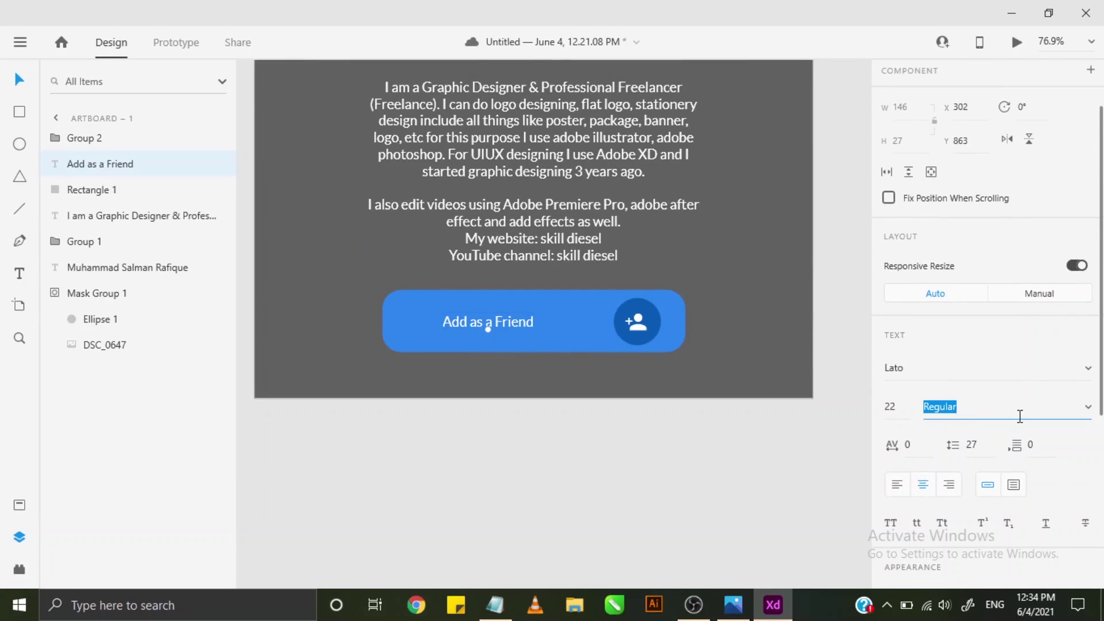
{"action": "left_click", "coordinate": [1091, 415]}
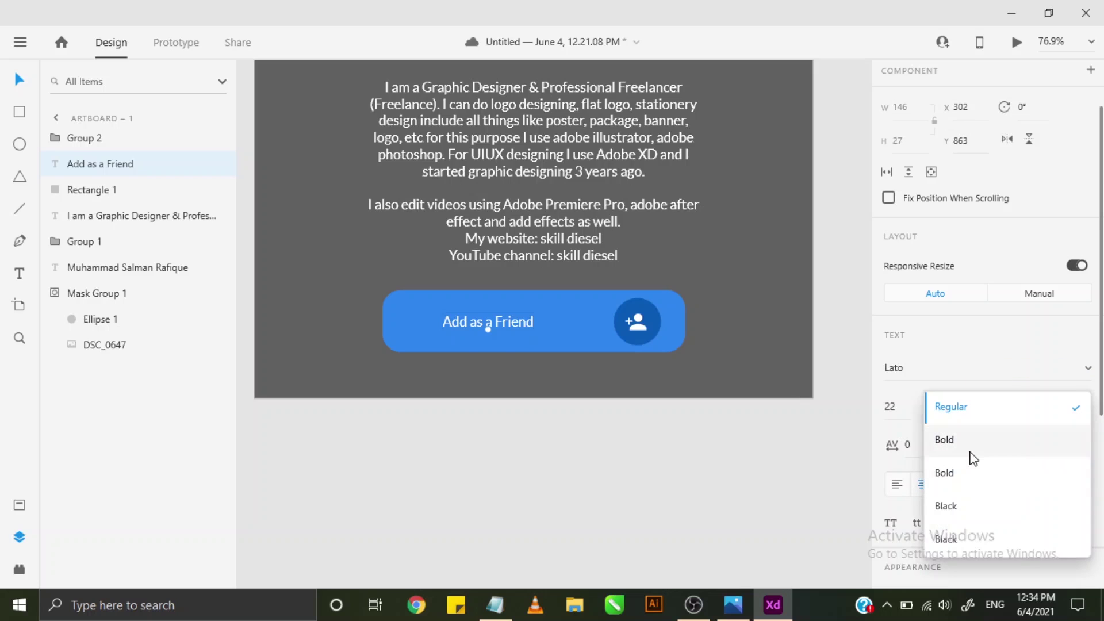
{"action": "left_click", "coordinate": [973, 454]}
{"action": "left_click", "coordinate": [695, 420]}
{"action": "scroll", "coordinate": [695, 426], "scroll_direction": "down", "scroll_amount": 3}
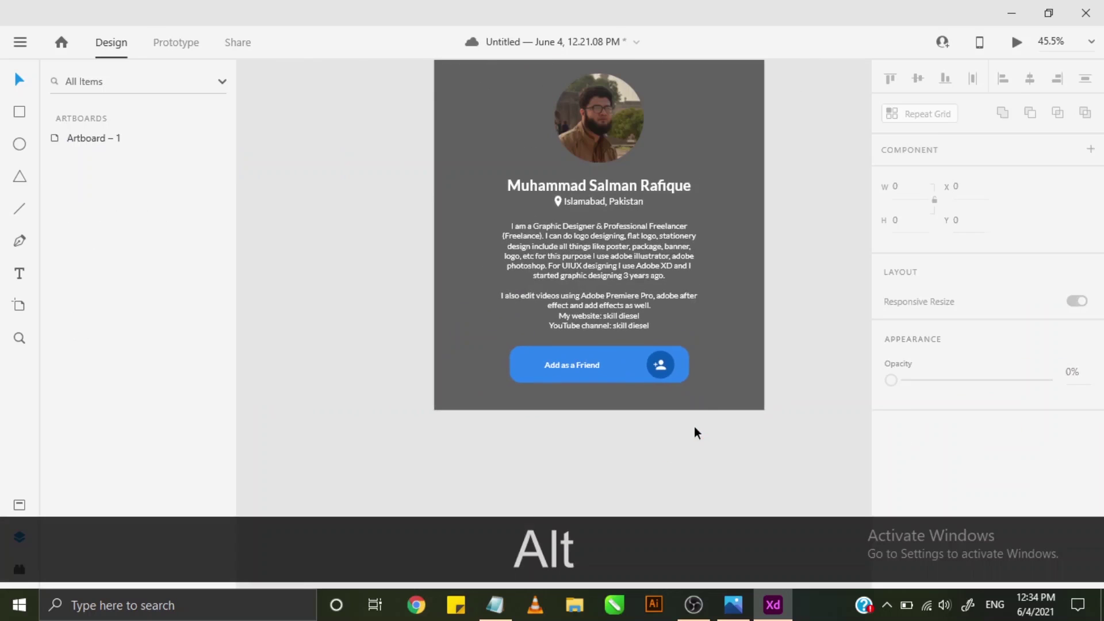
{"action": "left_click_drag", "start_coordinate": [725, 326], "coordinate": [663, 334]}
- Change the Add as a Friend label's font size to 24
{"action": "double_click", "coordinate": [515, 374]}
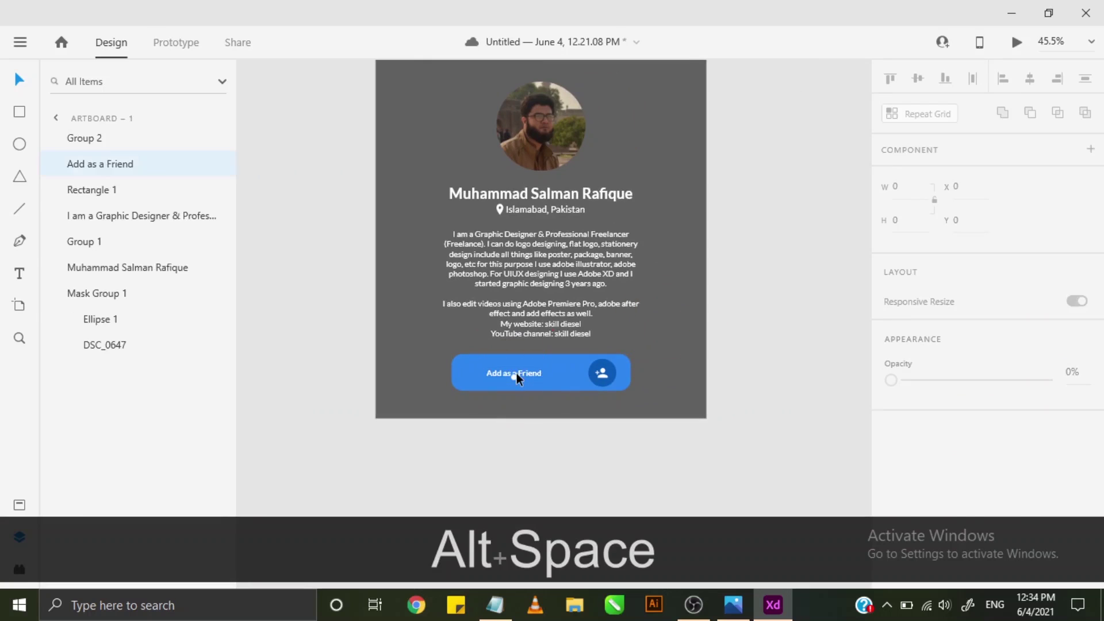
{"action": "scroll", "coordinate": [920, 429], "scroll_direction": "down", "scroll_amount": 2}
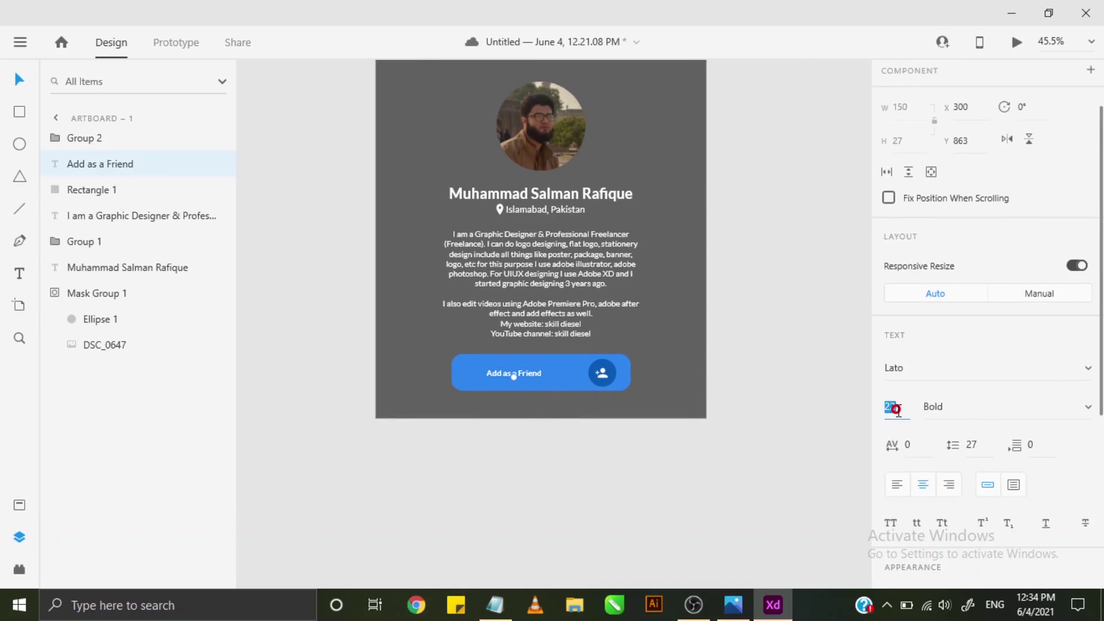
{"action": "left_click", "coordinate": [897, 407]}
{"action": "key", "text": "BackSpace"}
{"action": "type", "text": "4"}
{"action": "key", "text": "Return"}
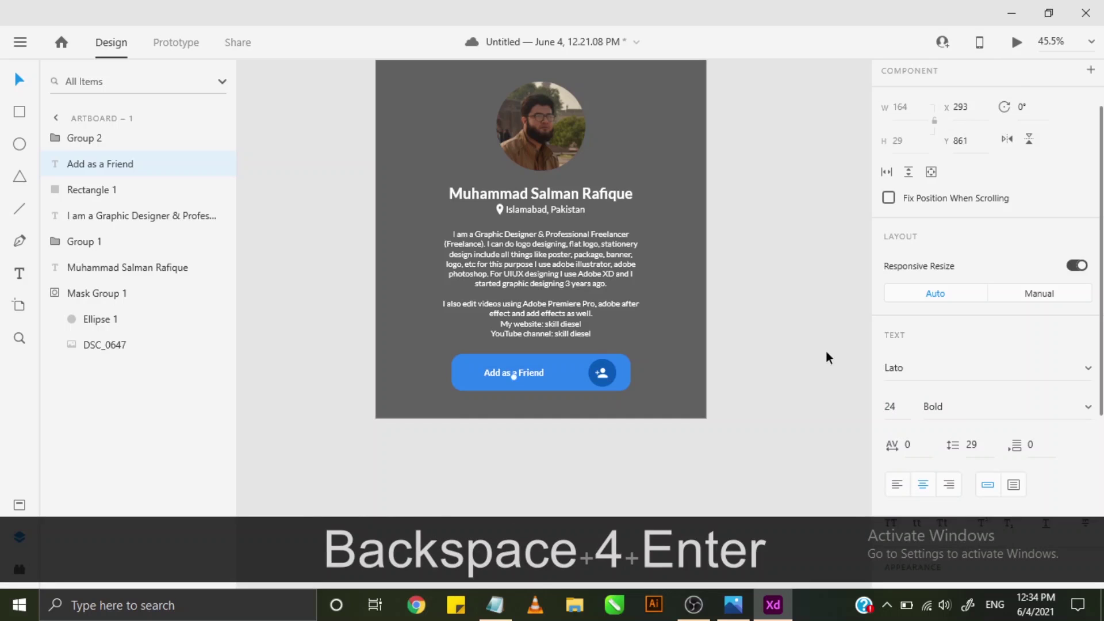
{"action": "left_click", "coordinate": [816, 339]}
{"action": "scroll", "coordinate": [785, 292], "scroll_direction": "up", "scroll_amount": 2}
- Narrow the button rectangle and icon group by pulling their right edge left
{"action": "scroll", "coordinate": [781, 230], "scroll_direction": "down", "scroll_amount": 1}
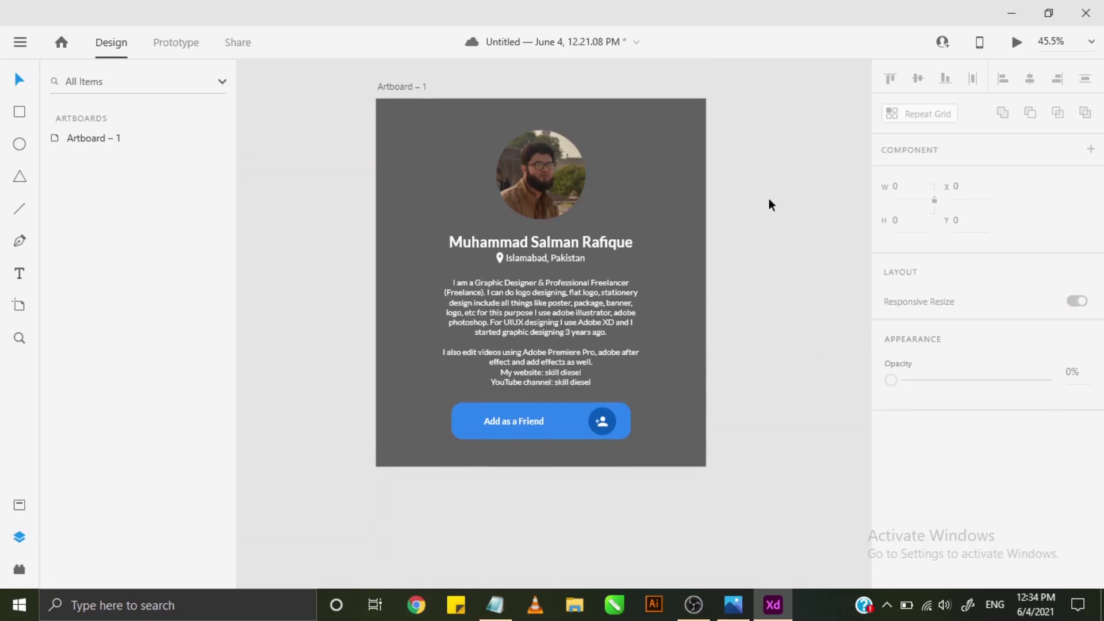
{"action": "left_click", "coordinate": [585, 415]}
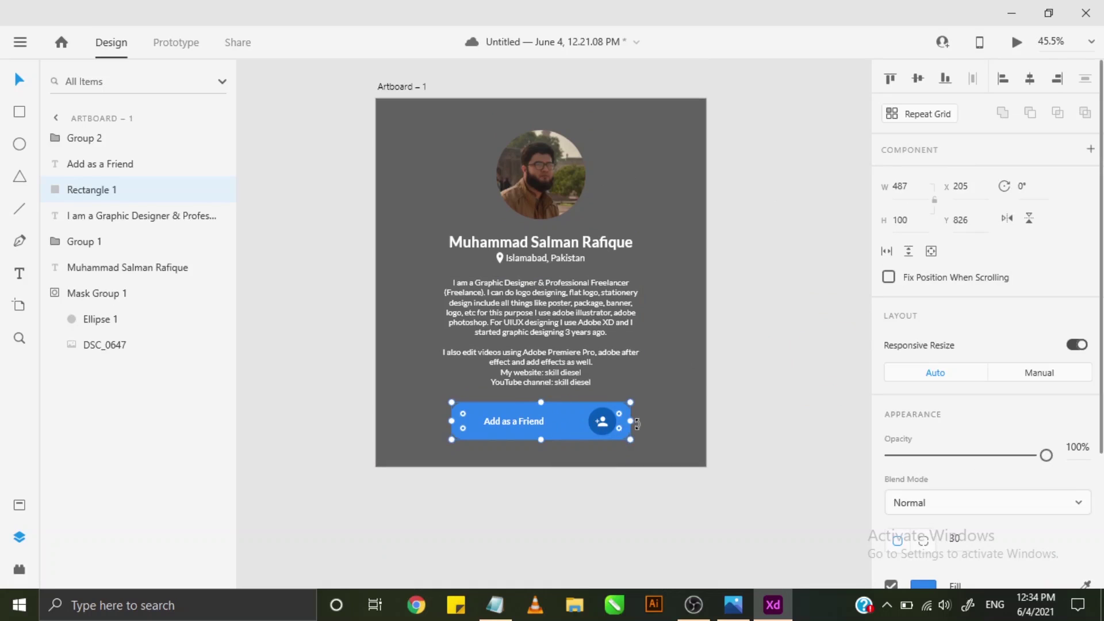
{"action": "left_click", "coordinate": [609, 423]}
{"action": "left_click", "coordinate": [626, 423], "text": "shift"}
{"action": "left_click_drag", "start_coordinate": [630, 423], "coordinate": [617, 423]}
- Move the Add as a Friend label left; try Align Middle, then undo it
{"action": "left_click", "coordinate": [515, 428]}
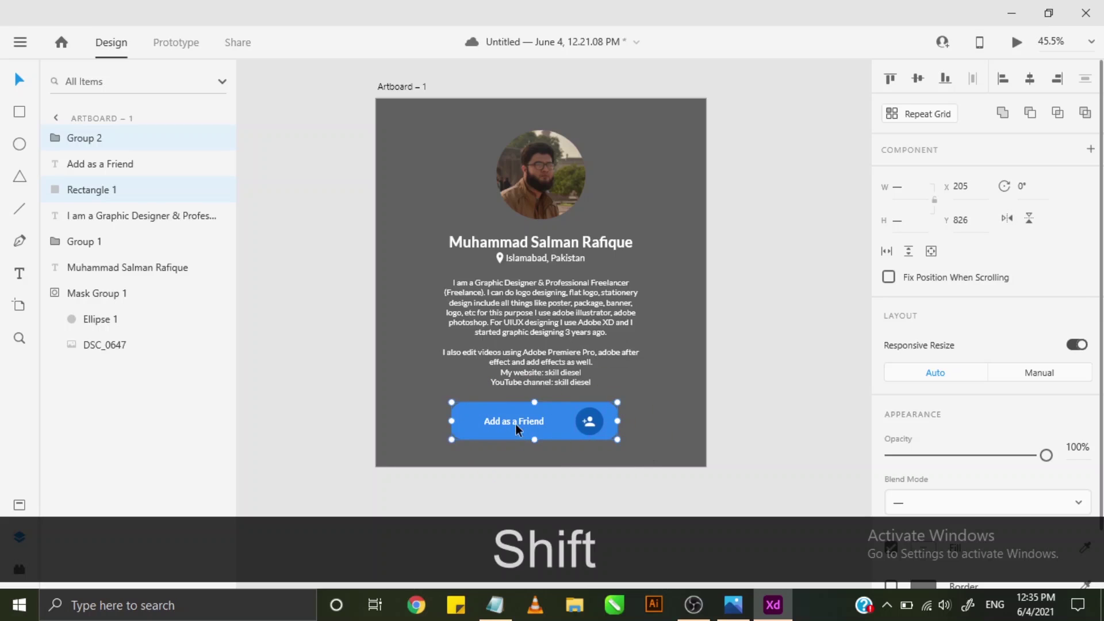
{"action": "left_click", "coordinate": [515, 425]}
{"action": "left_click_drag", "start_coordinate": [511, 420], "coordinate": [504, 423]}
{"action": "left_click", "coordinate": [451, 425], "text": "shift"}
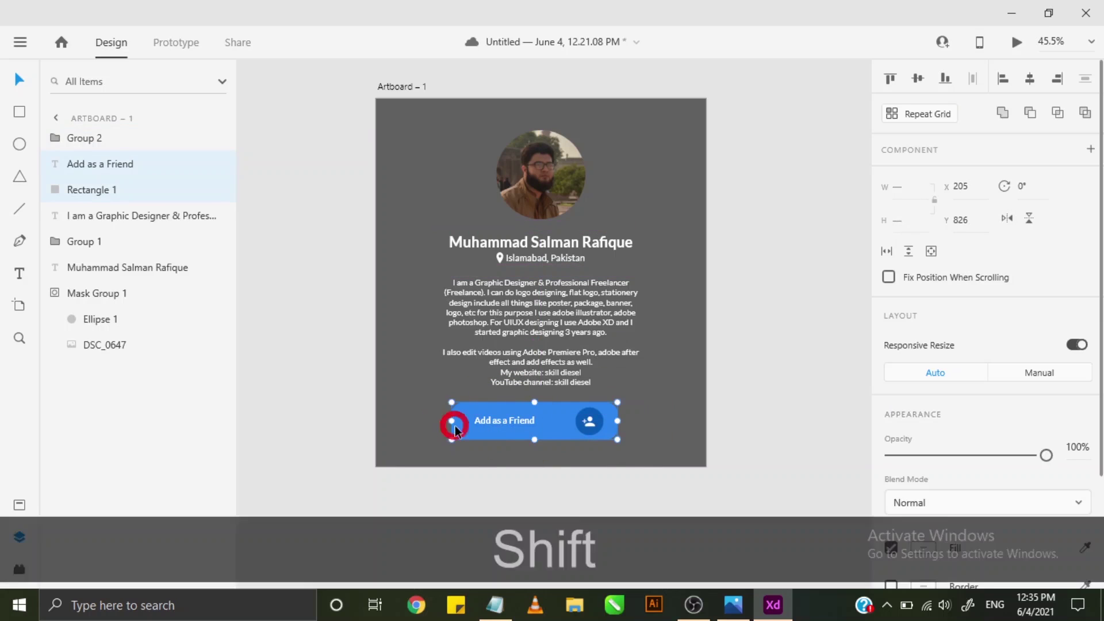
{"action": "left_click", "coordinate": [918, 79]}
{"action": "key", "text": "ctrl+z"}
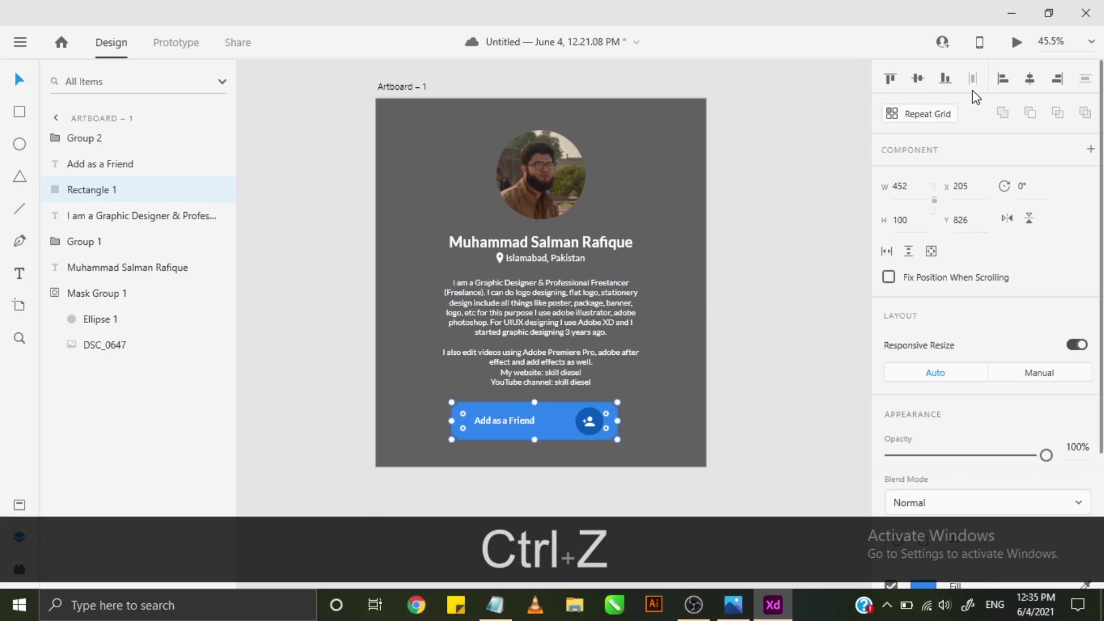
- Reselect the label and pan the canvas to review the finished card
{"action": "left_click", "coordinate": [720, 374]}
{"action": "left_click", "coordinate": [502, 425]}
{"action": "scroll", "coordinate": [503, 424], "scroll_direction": "up", "scroll_amount": 4}
{"action": "scroll", "coordinate": [503, 425], "scroll_direction": "down", "scroll_amount": 5}
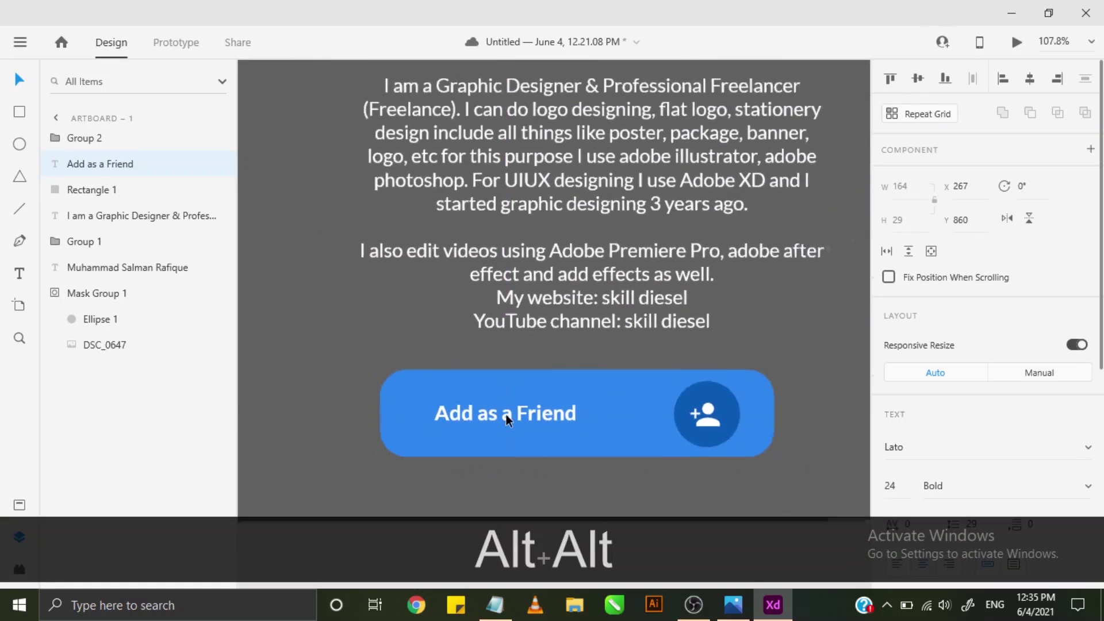
{"action": "left_click_drag", "start_coordinate": [578, 320], "coordinate": [523, 369]}
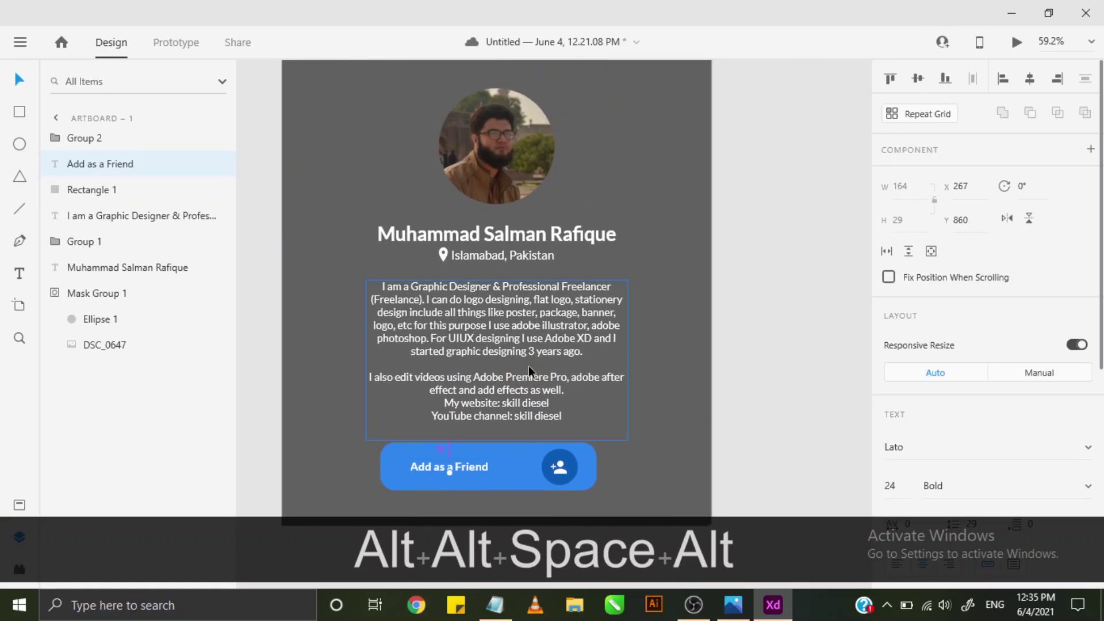
{"action": "scroll", "coordinate": [529, 366], "scroll_direction": "down", "scroll_amount": 2}
{"action": "left_click", "coordinate": [604, 207]}
{"action": "scroll", "coordinate": [609, 220], "scroll_direction": "up", "scroll_amount": 1}
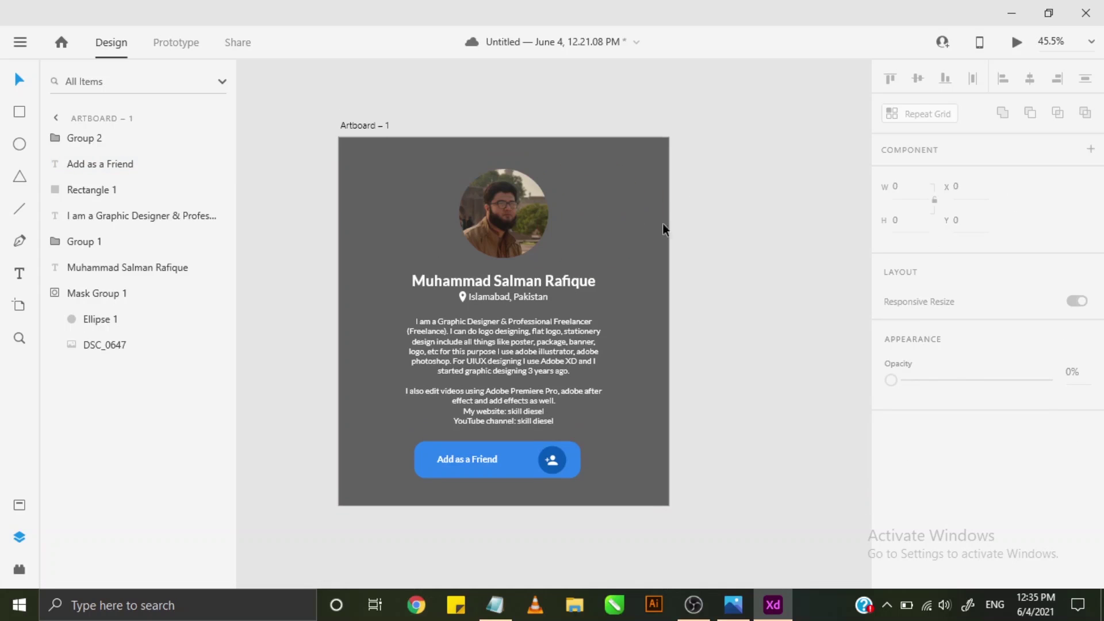
- Select Artboard – 1 and darken its fill from #616161 to #414141
{"action": "left_click", "coordinate": [581, 268]}
{"action": "left_click", "coordinate": [91, 294]}
{"action": "left_click", "coordinate": [94, 267]}
{"action": "left_click", "coordinate": [95, 243]}
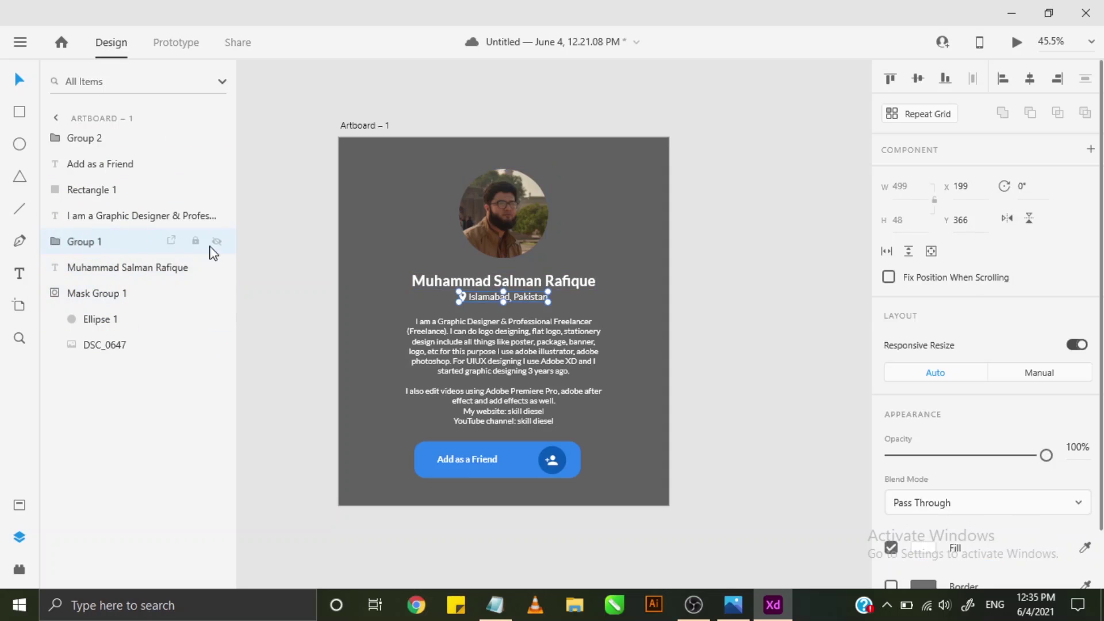
{"action": "left_click", "coordinate": [395, 216]}
{"action": "left_click", "coordinate": [360, 125]}
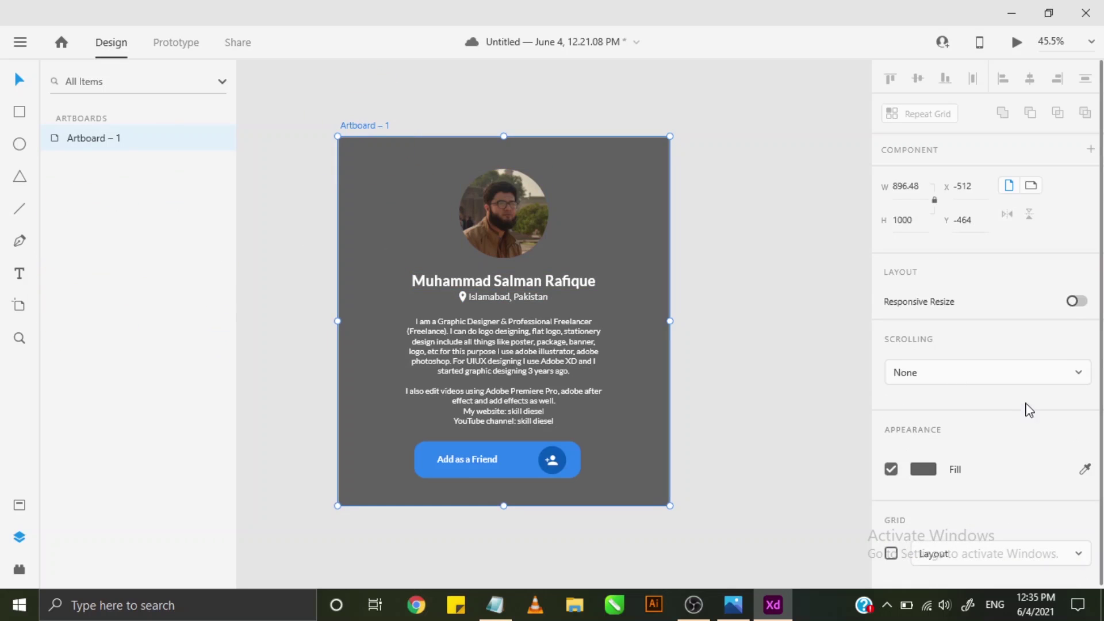
{"action": "left_click", "coordinate": [927, 470]}
{"action": "left_click_drag", "start_coordinate": [679, 440], "coordinate": [680, 463]}
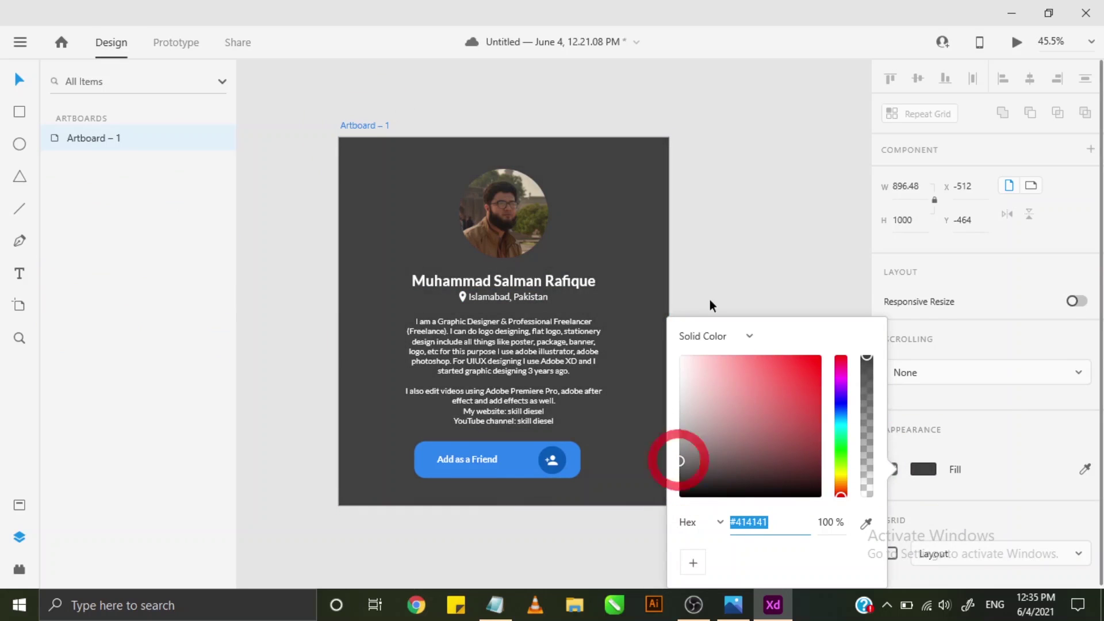
{"action": "left_click", "coordinate": [709, 298]}
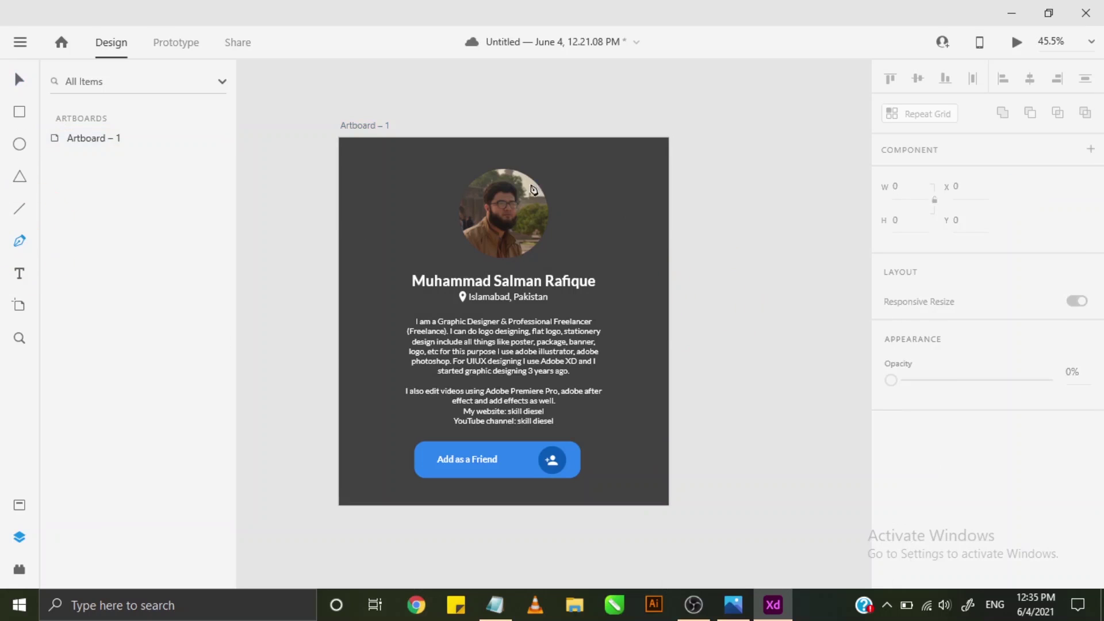
- Draw a closed wavy Pen path down the artboard's right edge
{"action": "left_click", "coordinate": [669, 139]}
{"action": "left_click_drag", "start_coordinate": [625, 233], "coordinate": [631, 270]}
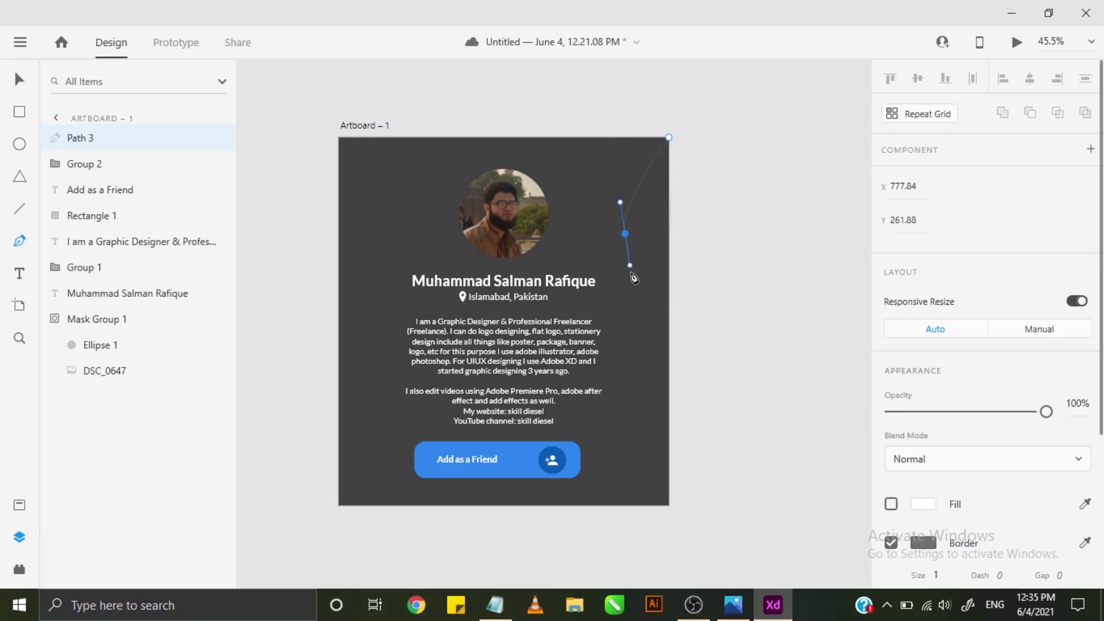
{"action": "left_click_drag", "start_coordinate": [648, 370], "coordinate": [643, 395]}
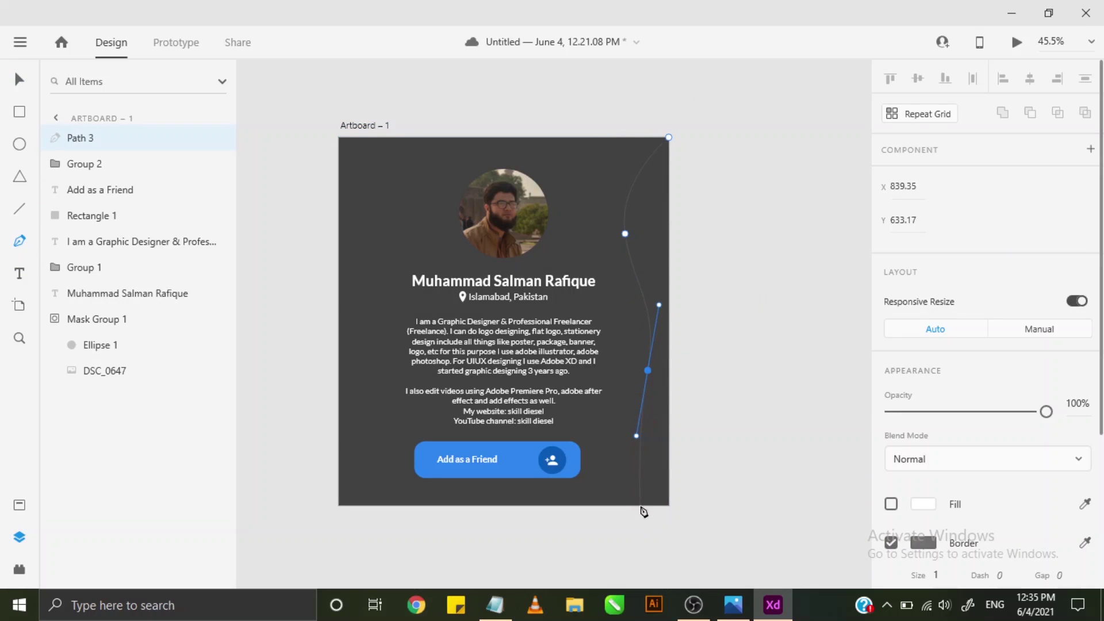
{"action": "left_click_drag", "start_coordinate": [640, 504], "coordinate": [661, 539]}
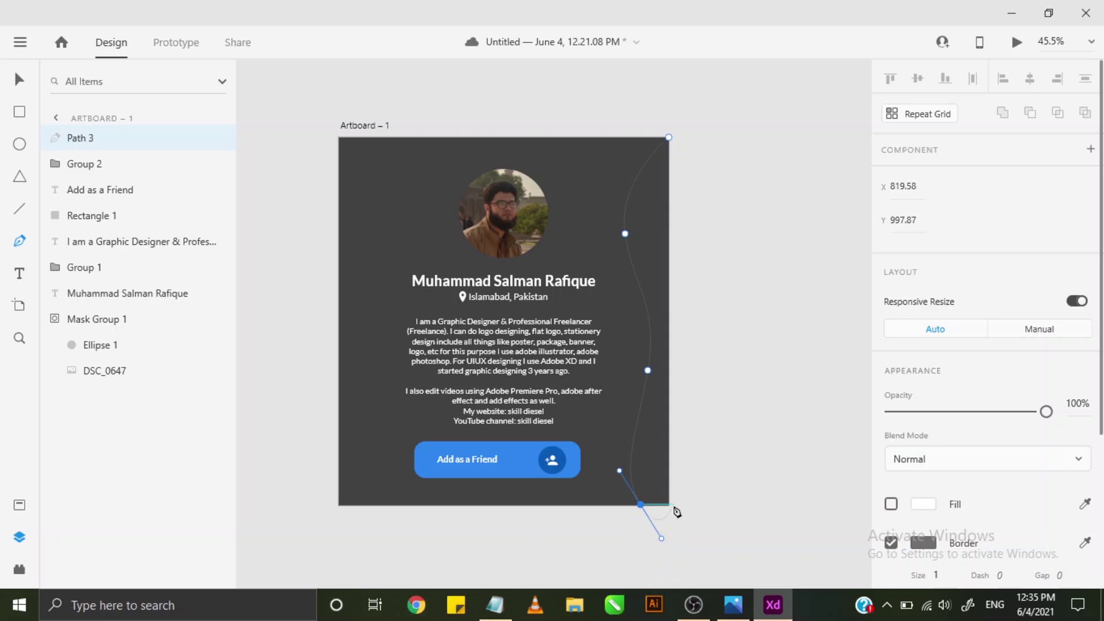
{"action": "left_click", "coordinate": [668, 522]}
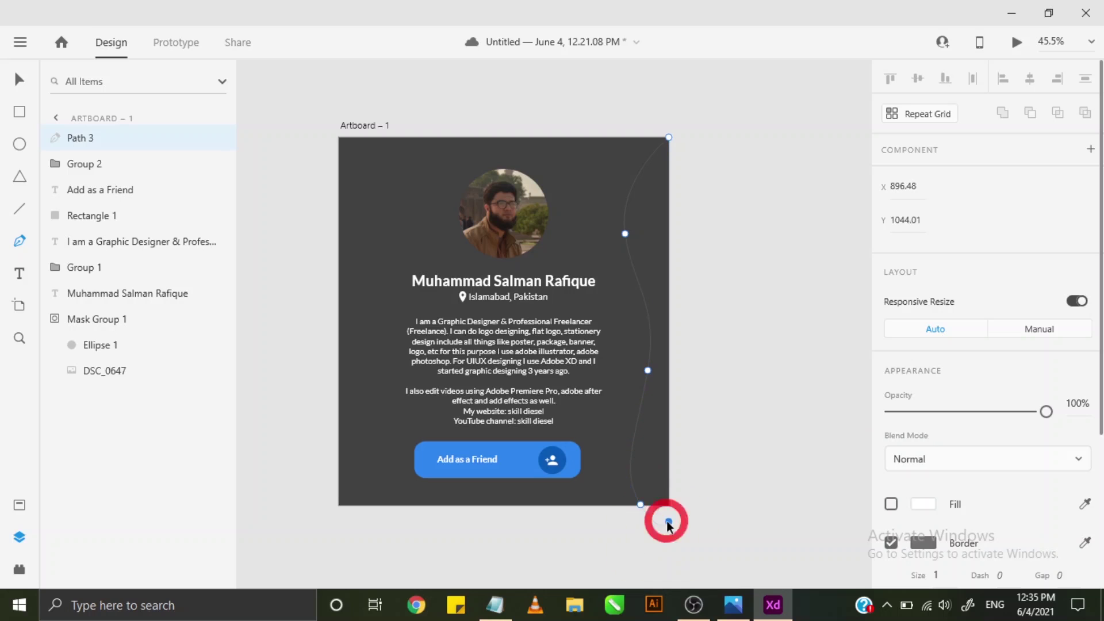
{"action": "left_click", "coordinate": [668, 137]}
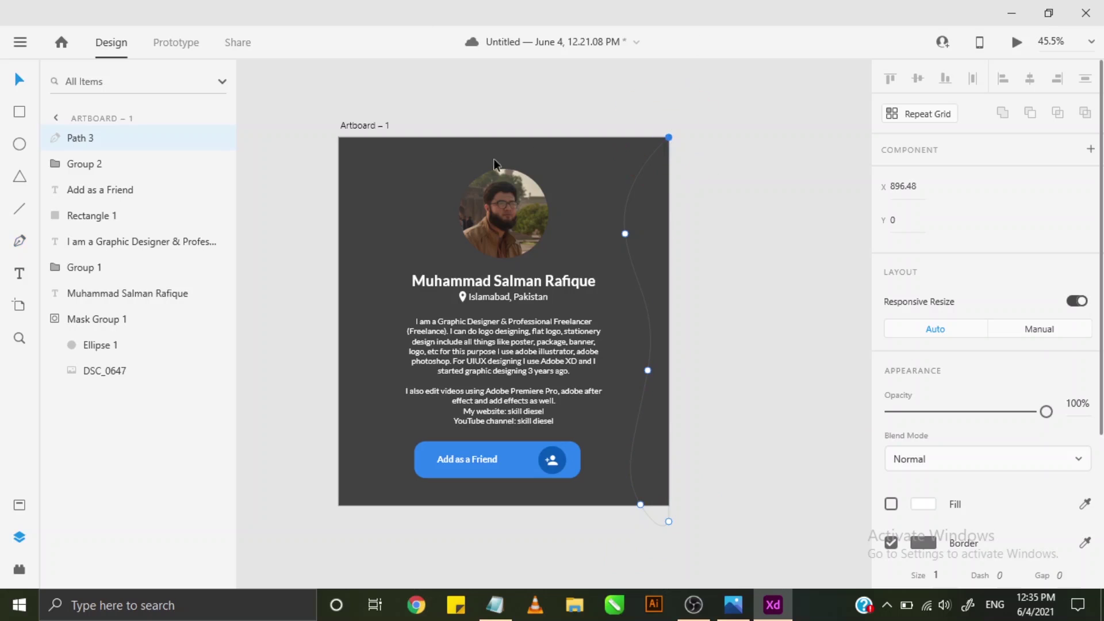
- Remove the path's border and fill it purple (#8E026D)
{"action": "left_click", "coordinate": [890, 543]}
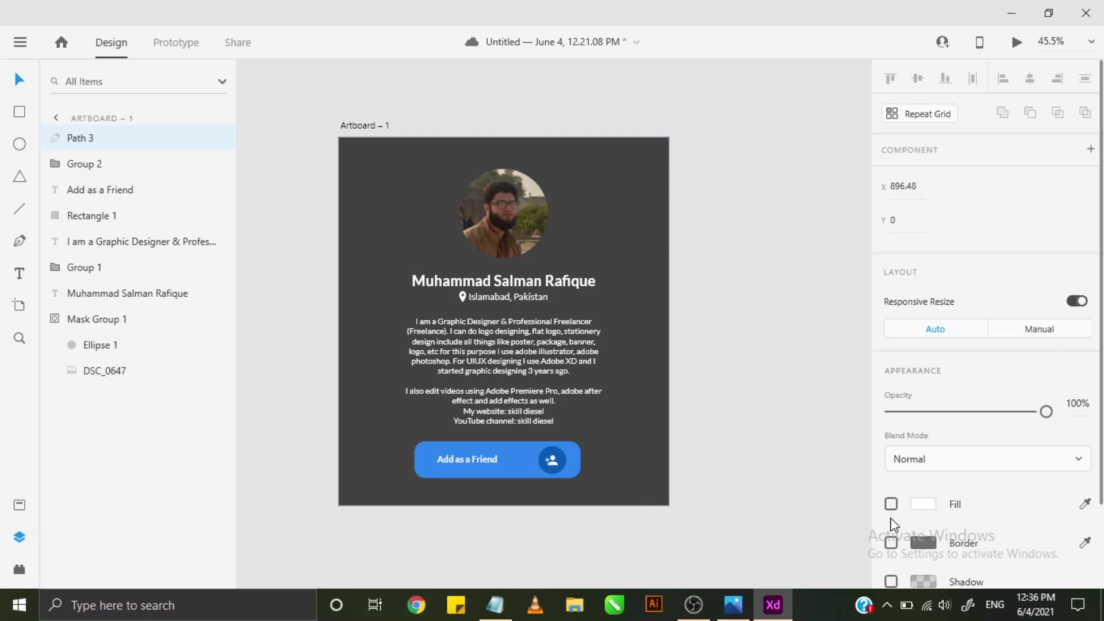
{"action": "left_click", "coordinate": [890, 504]}
{"action": "left_click", "coordinate": [916, 504]}
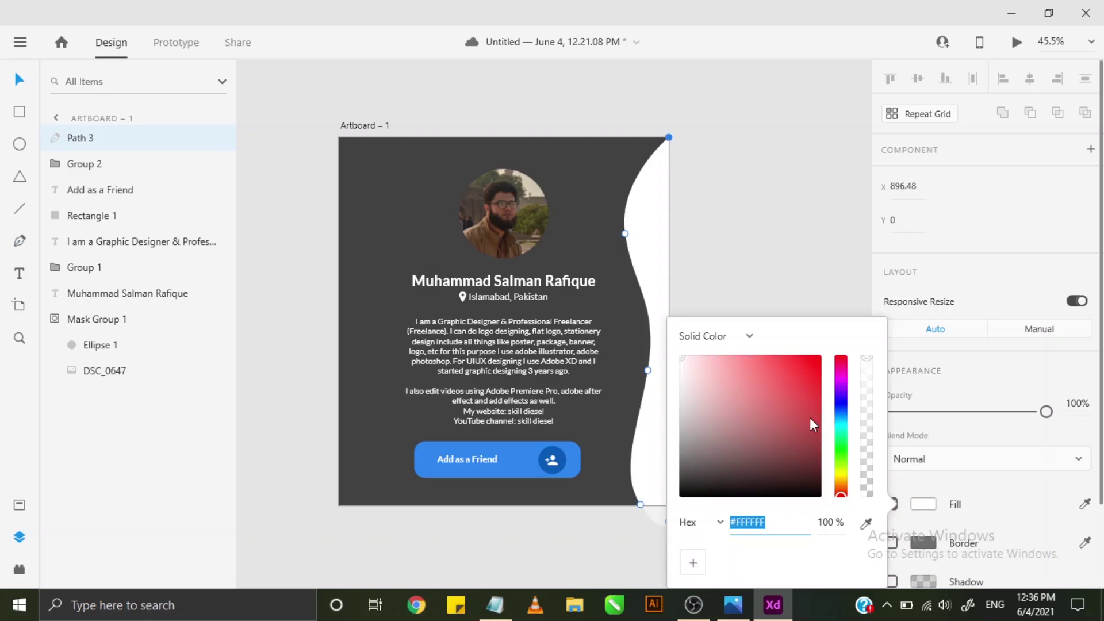
{"action": "left_click_drag", "start_coordinate": [841, 413], "coordinate": [820, 433]}
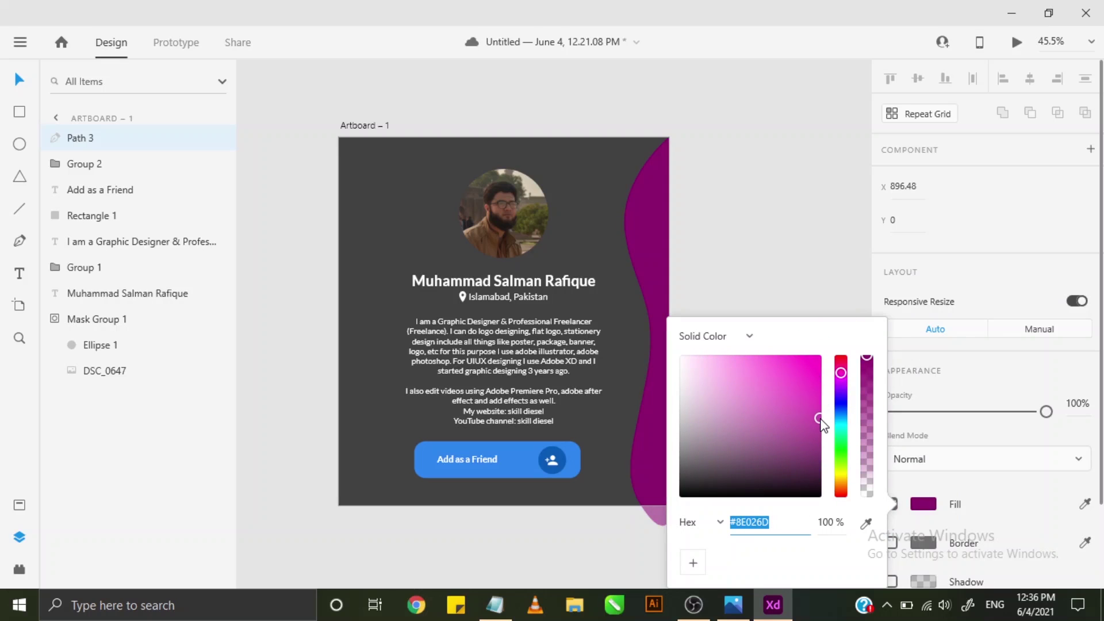
{"action": "left_click", "coordinate": [19, 79]}
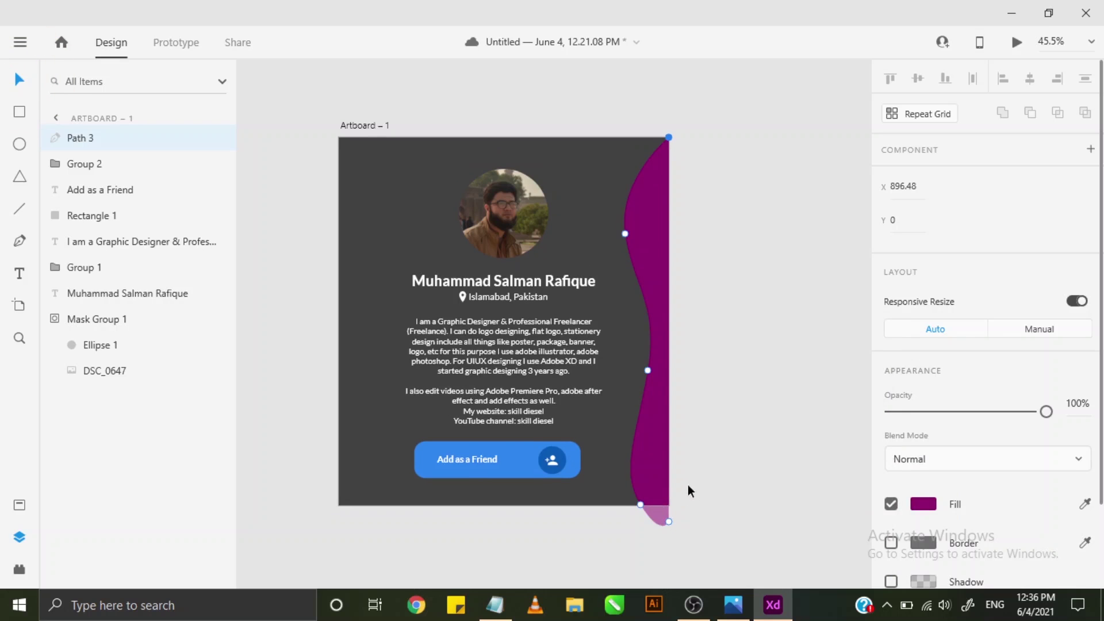
- Zoom in on the wave's lower end and raise its lower-right anchor to the card's bottom edge
{"action": "scroll", "coordinate": [672, 501], "scroll_direction": "up", "scroll_amount": 3}
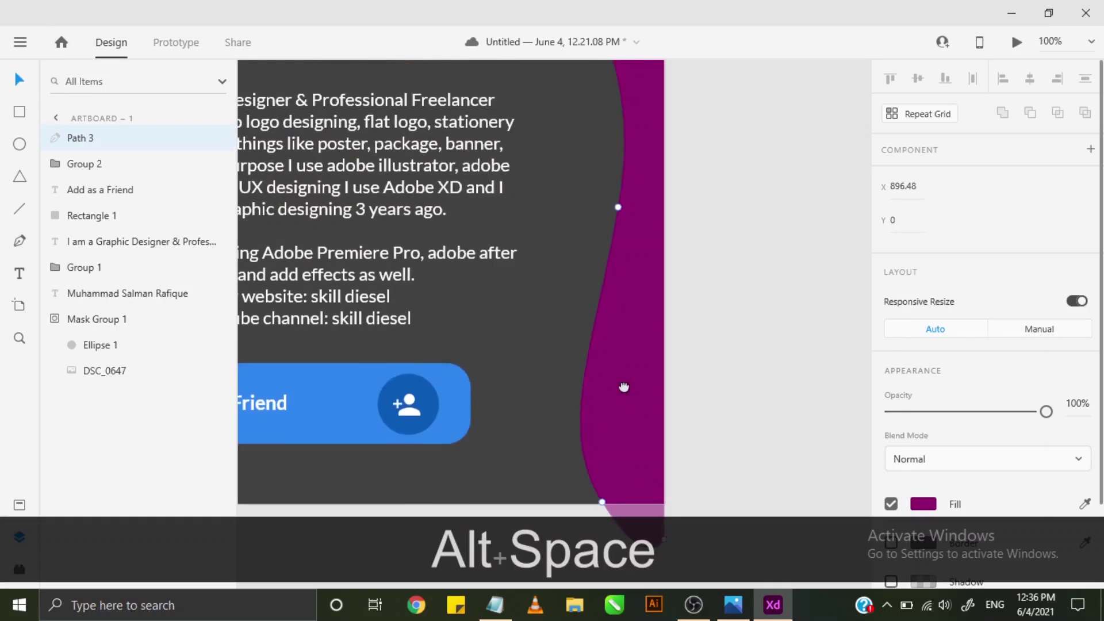
{"action": "left_click_drag", "start_coordinate": [672, 501], "coordinate": [602, 338]}
{"action": "scroll", "coordinate": [632, 434], "scroll_direction": "up", "scroll_amount": 5}
{"action": "left_click_drag", "start_coordinate": [682, 368], "coordinate": [661, 414]}
{"action": "left_click", "coordinate": [689, 403]}
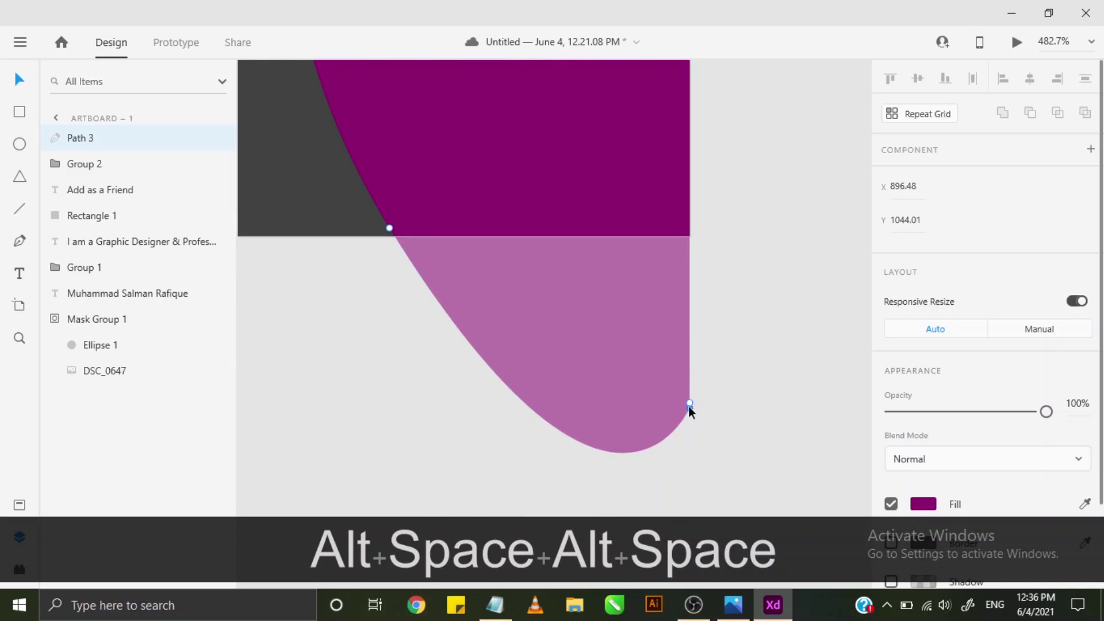
{"action": "left_click", "coordinate": [699, 269]}
{"action": "left_click_drag", "start_coordinate": [699, 269], "coordinate": [658, 270]}
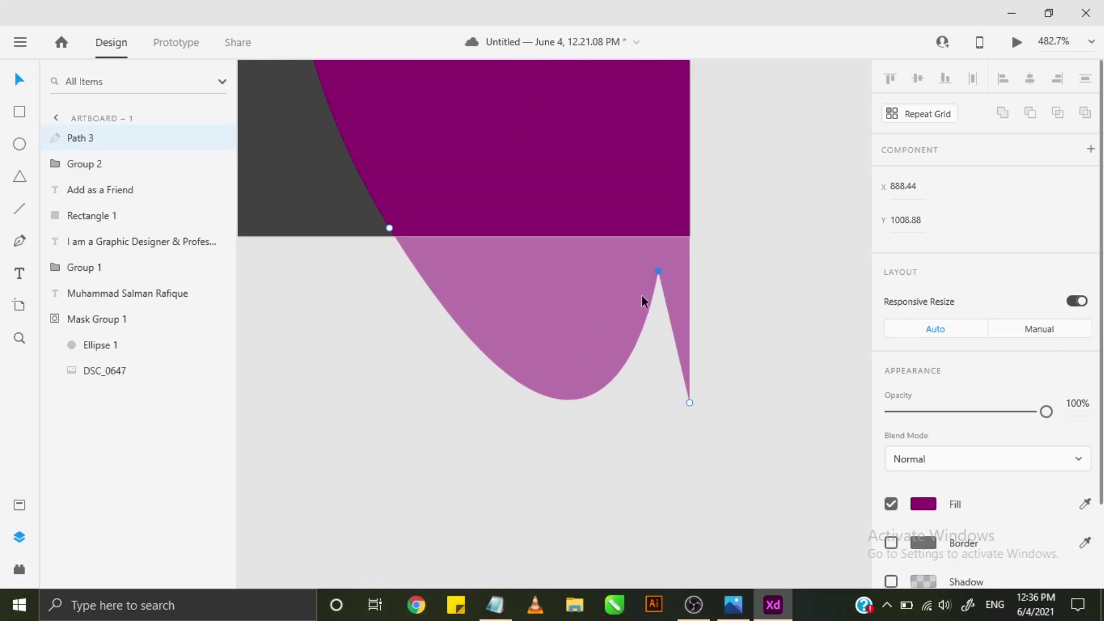
{"action": "key", "text": "Delete"}
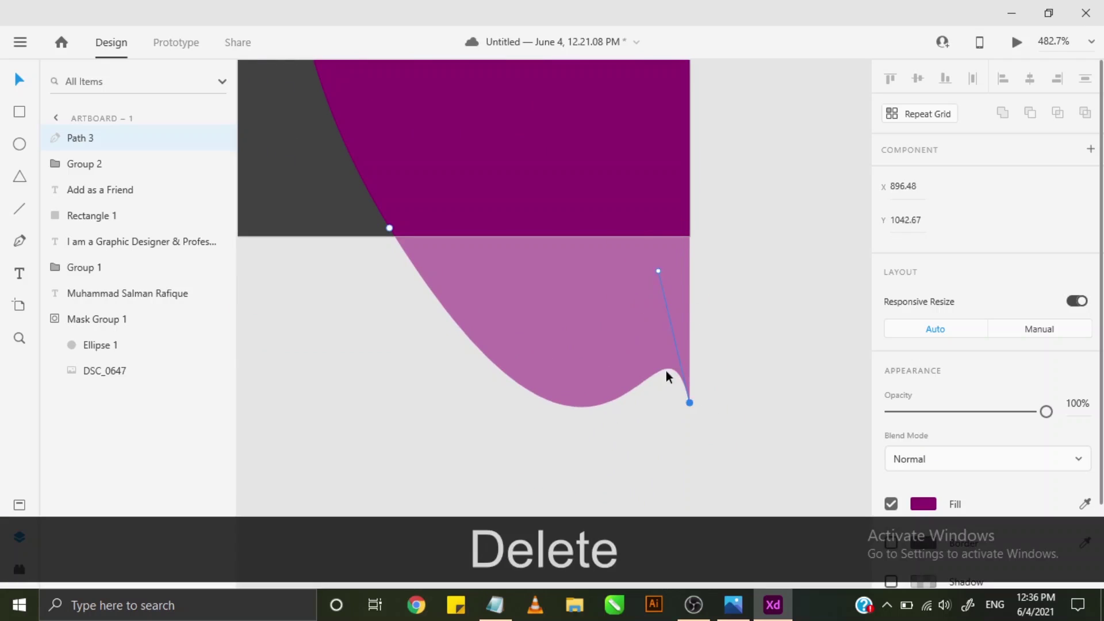
{"action": "left_click_drag", "start_coordinate": [659, 270], "coordinate": [697, 484]}
{"action": "left_click_drag", "start_coordinate": [689, 402], "coordinate": [690, 237]}
- Make the left bottom anchor smooth and test its curve handle, undoing the attempts
{"action": "double_click", "coordinate": [391, 230]}
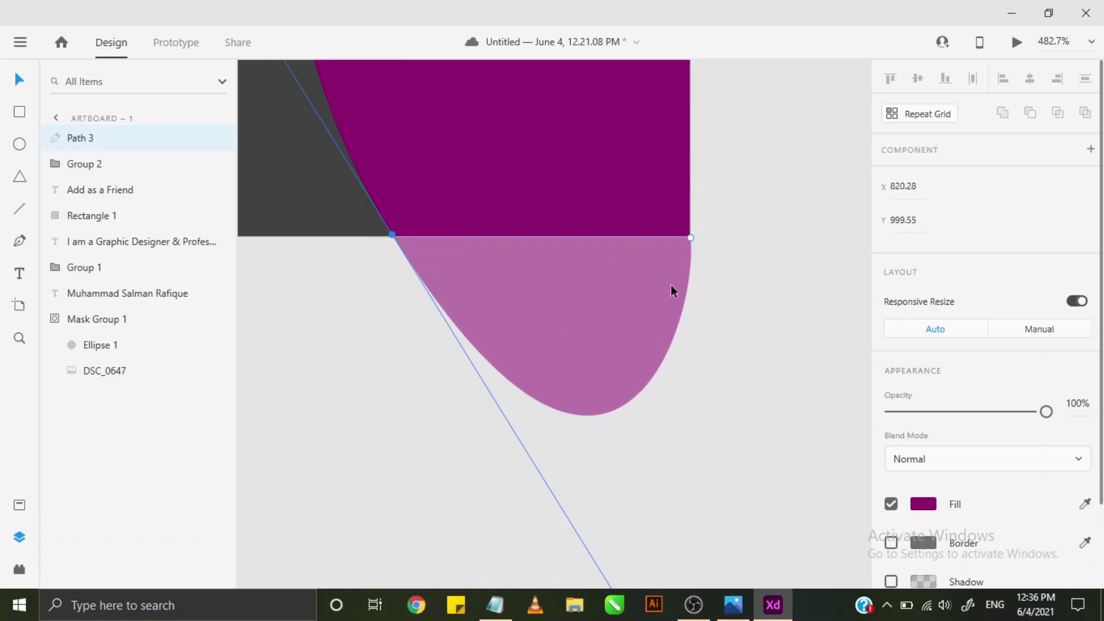
{"action": "mouse_move", "coordinate": [689, 237]}
{"action": "left_mouse_down"}
{"action": "mouse_move", "coordinate": [699, 323]}
{"action": "mouse_move", "coordinate": [692, 239]}
{"action": "left_mouse_up"}
{"action": "left_click", "coordinate": [392, 234]}
{"action": "scroll", "coordinate": [519, 375], "scroll_direction": "down", "scroll_amount": 4}
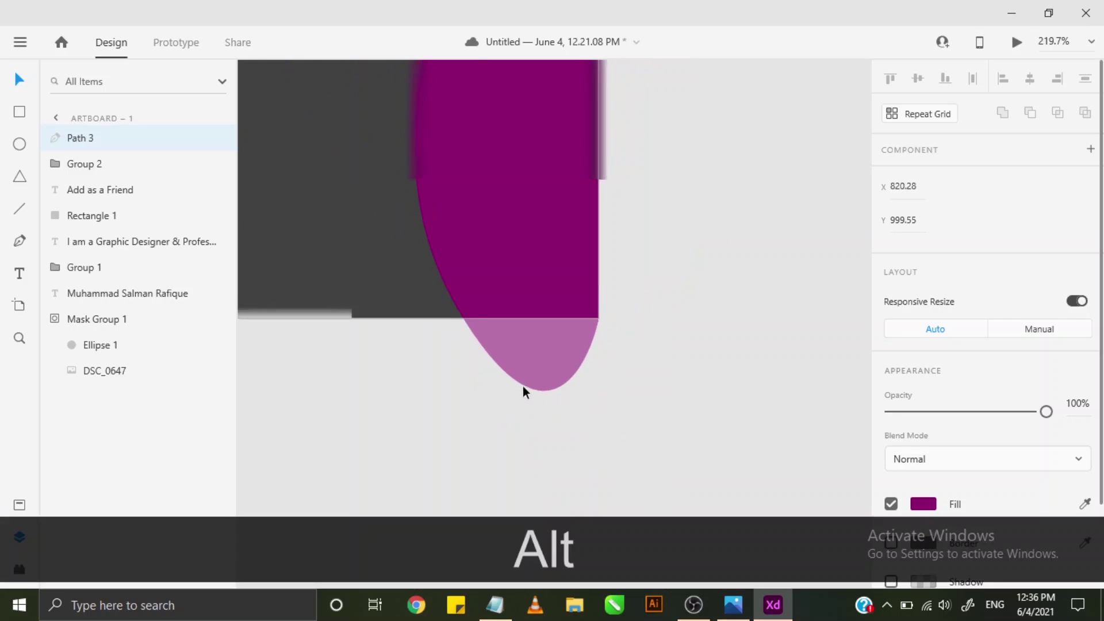
{"action": "left_click_drag", "start_coordinate": [561, 477], "coordinate": [484, 343]}
{"action": "key", "text": "ctrl+shift+z"}
{"action": "key", "text": "ctrl"}
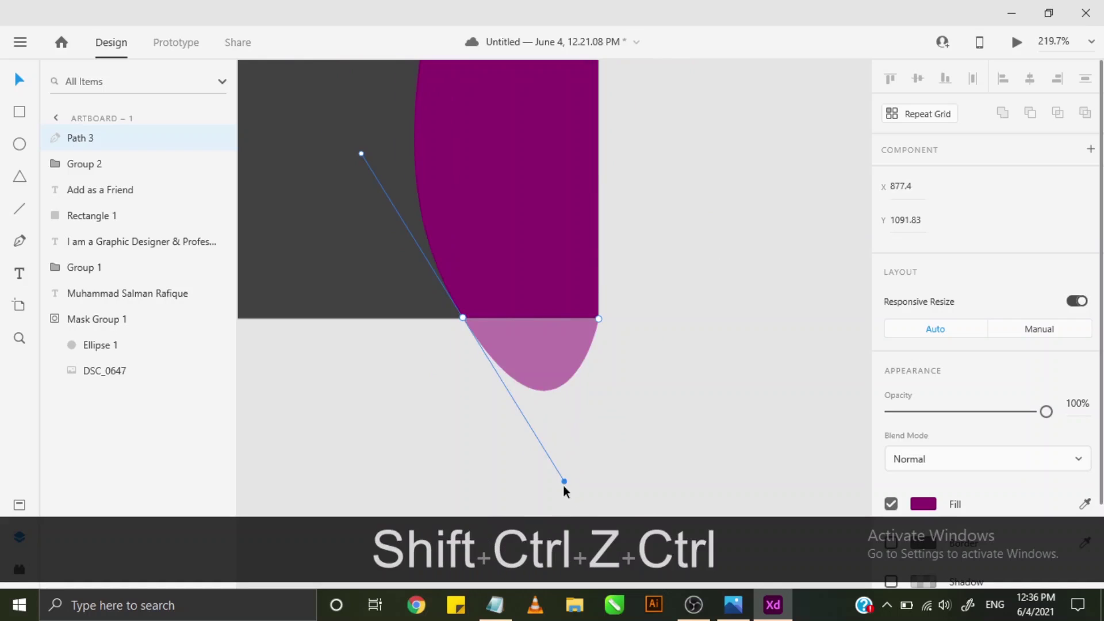
{"action": "left_click_drag", "start_coordinate": [562, 479], "coordinate": [493, 359]}
{"action": "key", "text": "ctrl+z"}
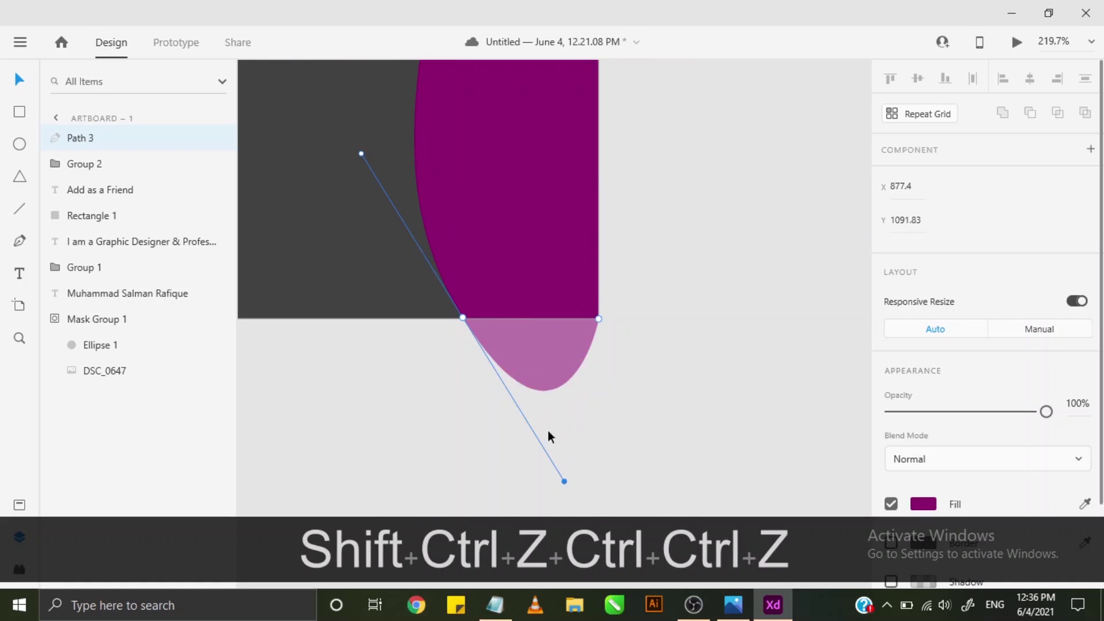
- Alt-drag the bottom handle to flatten the wave's lower curve, then zoom out to the whole card
{"action": "left_click_drag", "start_coordinate": [564, 486], "coordinate": [480, 345]}
{"action": "key", "text": "alt"}
{"action": "key", "text": "ctrl+alt+z"}
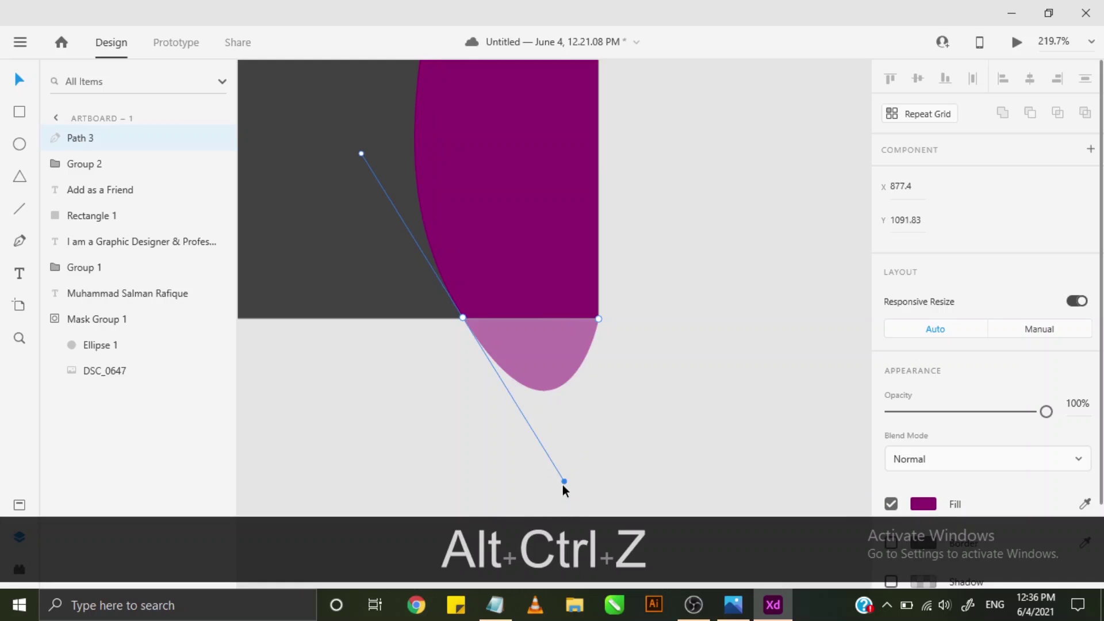
{"action": "key", "text": "alt"}
{"action": "left_click_drag", "start_coordinate": [564, 486], "coordinate": [475, 316]}
{"action": "key", "text": "alt"}
{"action": "left_click", "coordinate": [706, 342]}
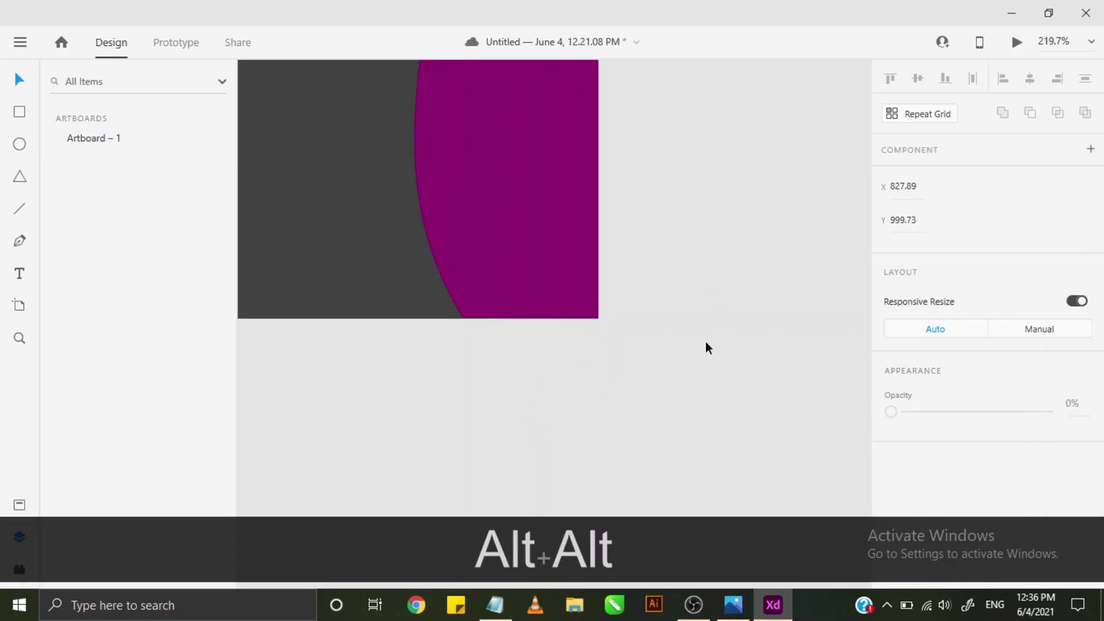
{"action": "scroll", "coordinate": [706, 343], "scroll_direction": "down", "scroll_amount": 5}
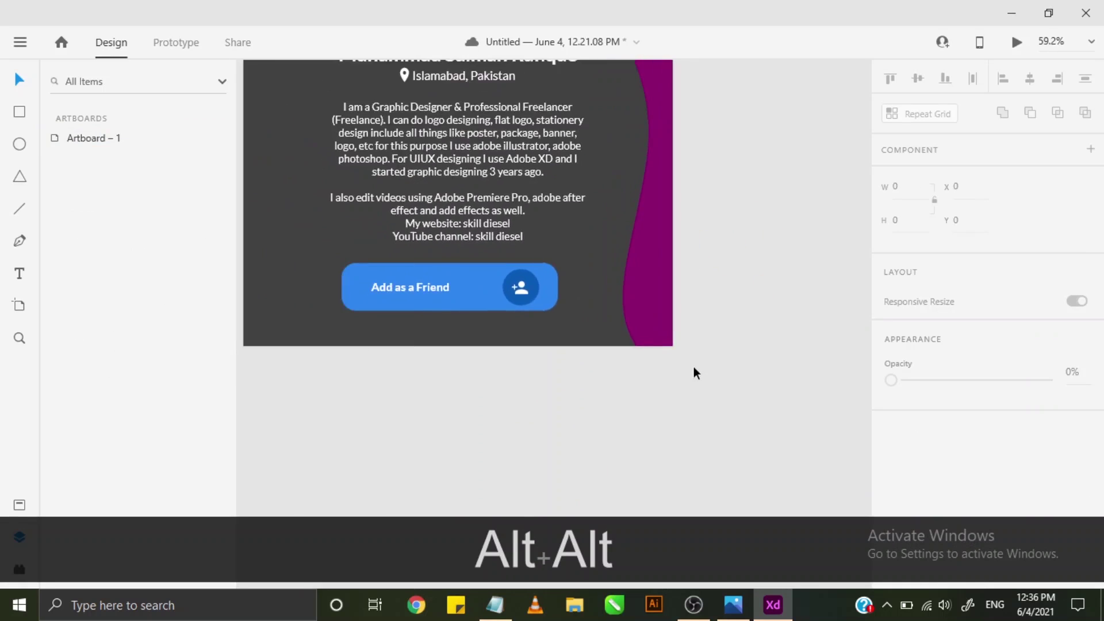
{"action": "key", "text": "space"}
{"action": "left_click_drag", "start_coordinate": [649, 288], "coordinate": [645, 352]}
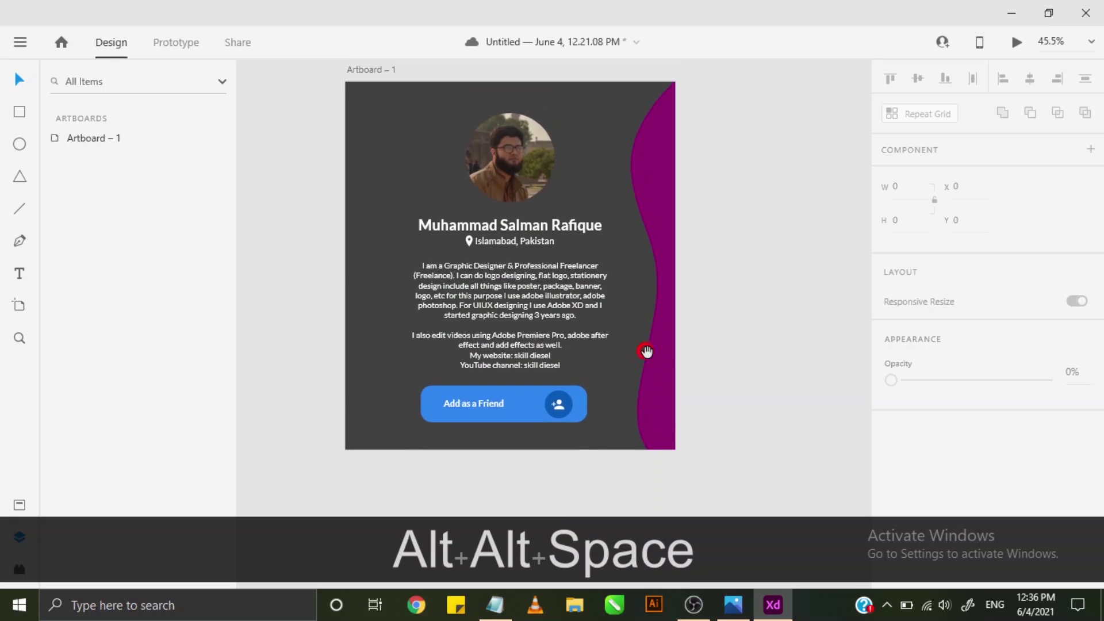
- Copy and paste Path 3, then move the duplicate to the card's left edge
{"action": "left_click", "coordinate": [670, 185]}
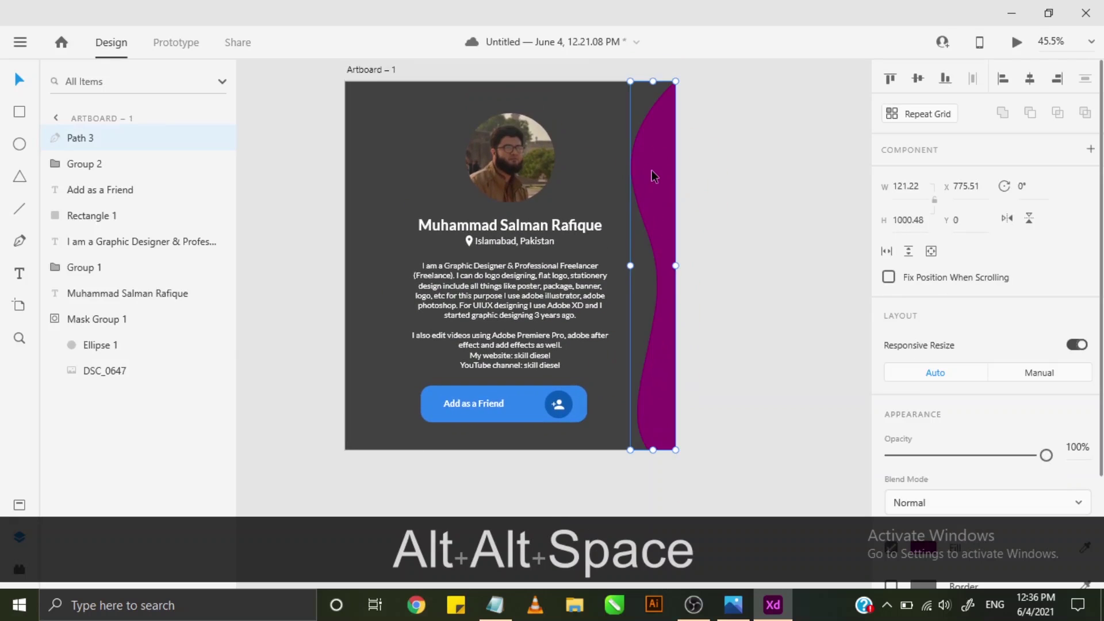
{"action": "key", "text": "ctrl+c"}
{"action": "key", "text": "ctrl+v"}
{"action": "left_click_drag", "start_coordinate": [647, 171], "coordinate": [364, 171]}
{"action": "scroll", "coordinate": [899, 331], "scroll_direction": "down", "scroll_amount": 3}
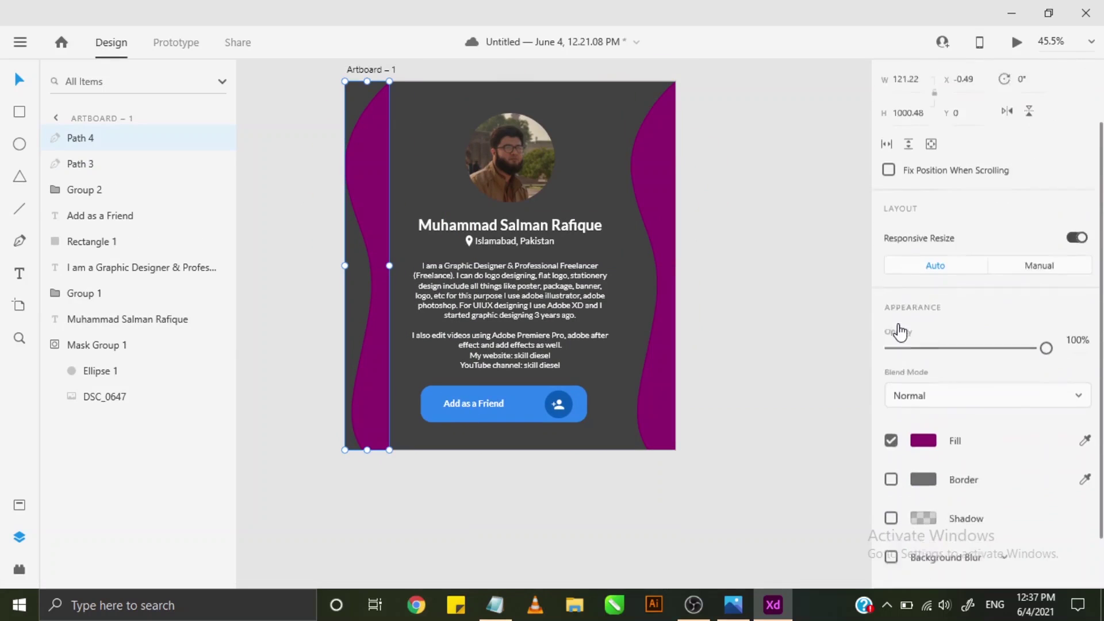
{"action": "scroll", "coordinate": [900, 332], "scroll_direction": "up", "scroll_amount": 3}
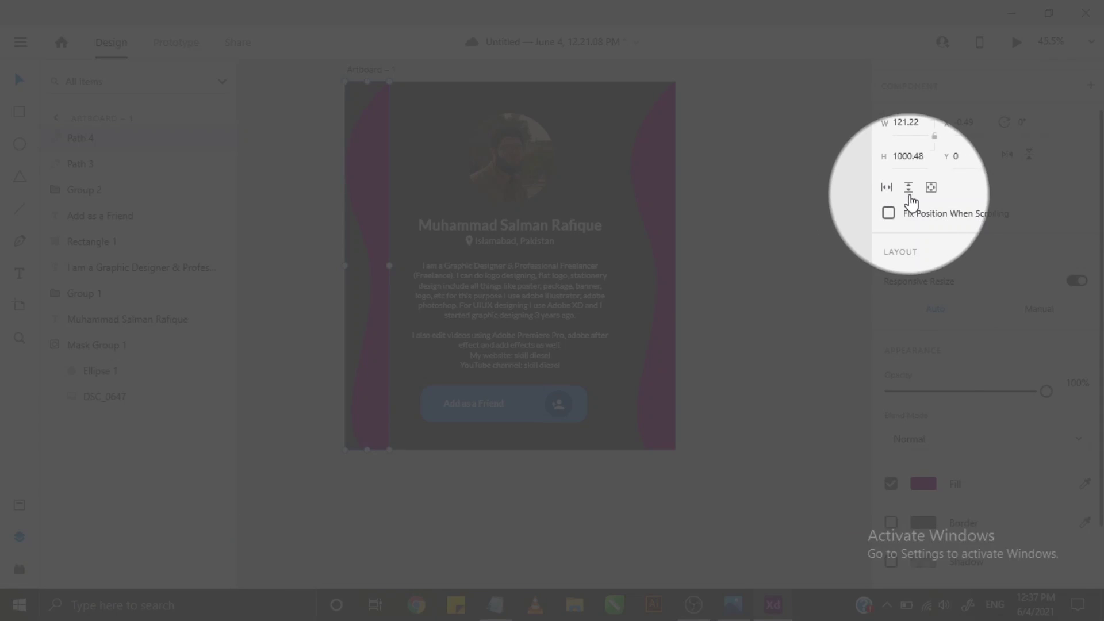
{"action": "scroll", "coordinate": [932, 338], "scroll_direction": "down", "scroll_amount": 2}
{"action": "scroll", "coordinate": [991, 241], "scroll_direction": "up", "scroll_amount": 2}
{"action": "scroll", "coordinate": [1045, 262], "scroll_direction": "down", "scroll_amount": 2}
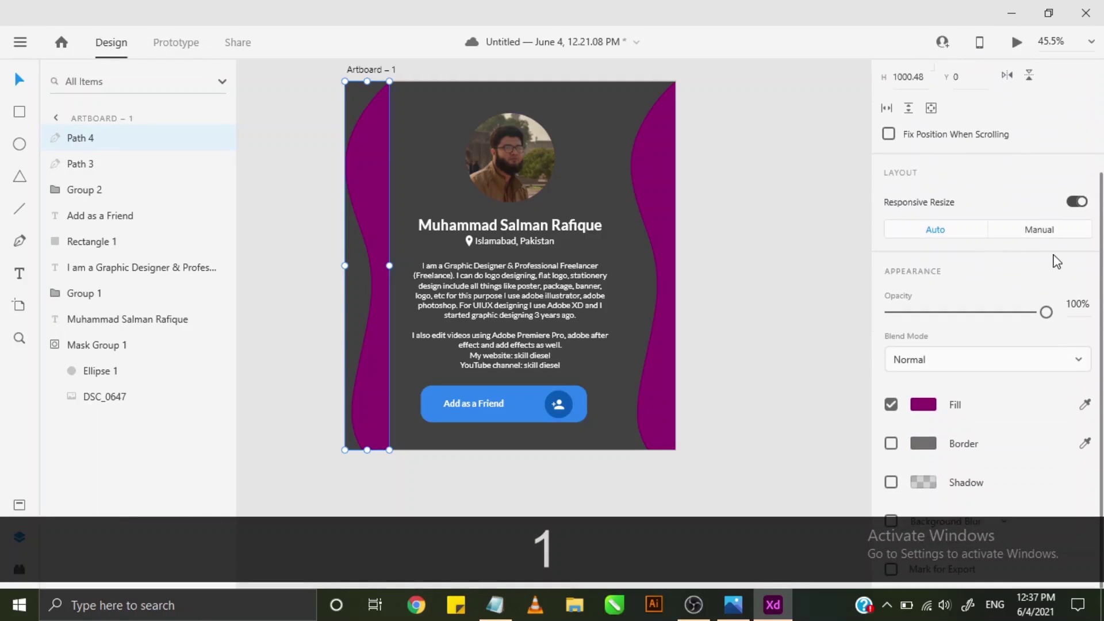
{"action": "key", "text": "ctrl+z"}
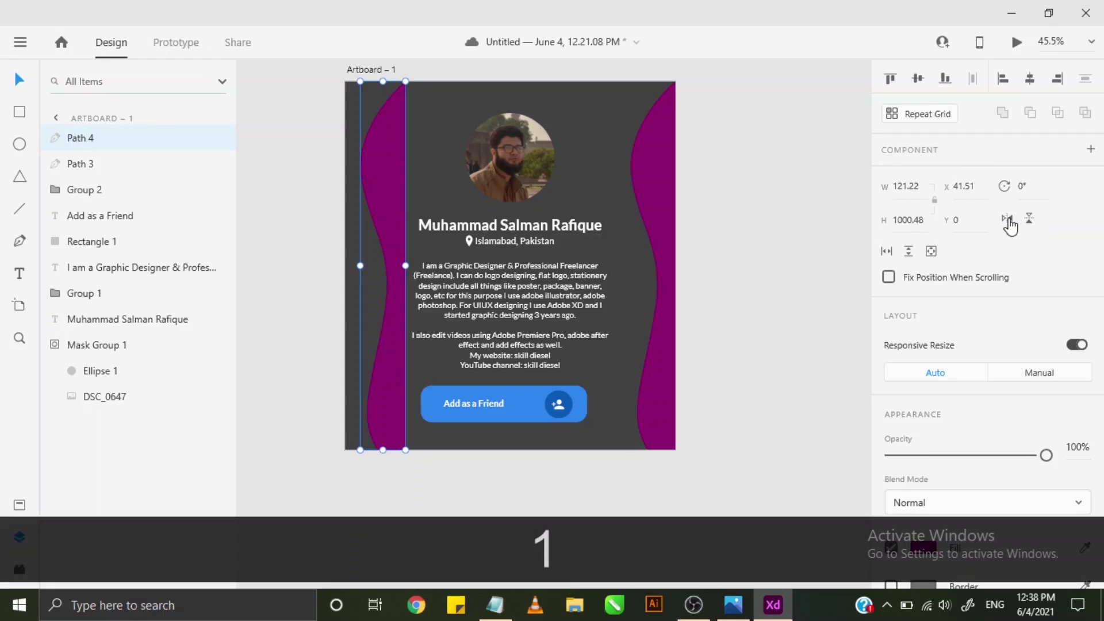
- Flip the copy horizontally and vertically, placing it flush against the left edge
{"action": "left_click", "coordinate": [1008, 219]}
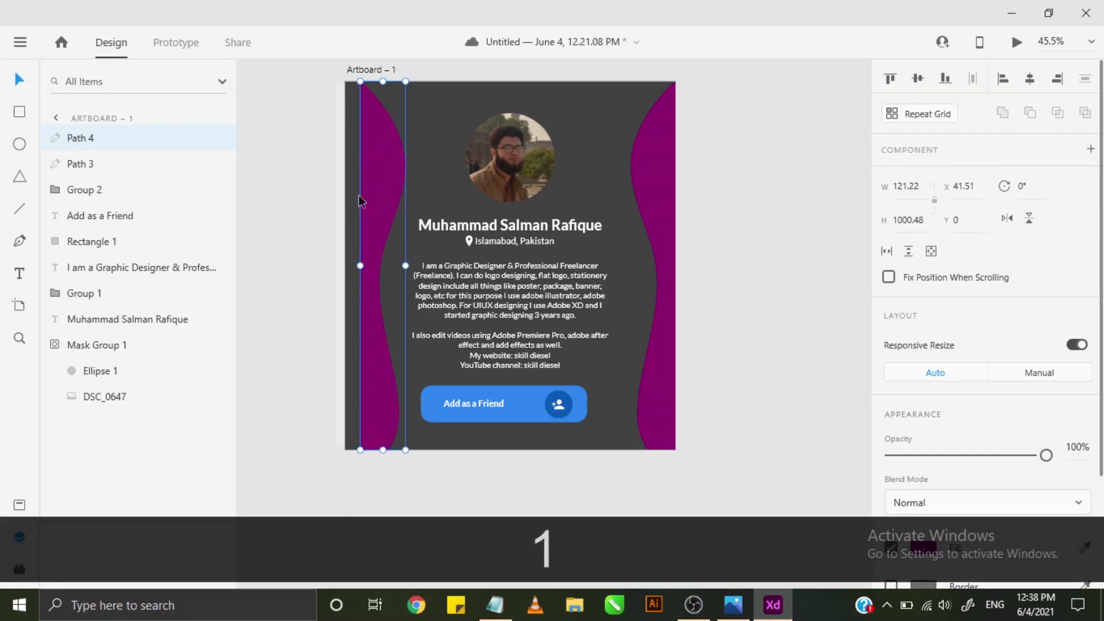
{"action": "left_click_drag", "start_coordinate": [375, 194], "coordinate": [359, 195]}
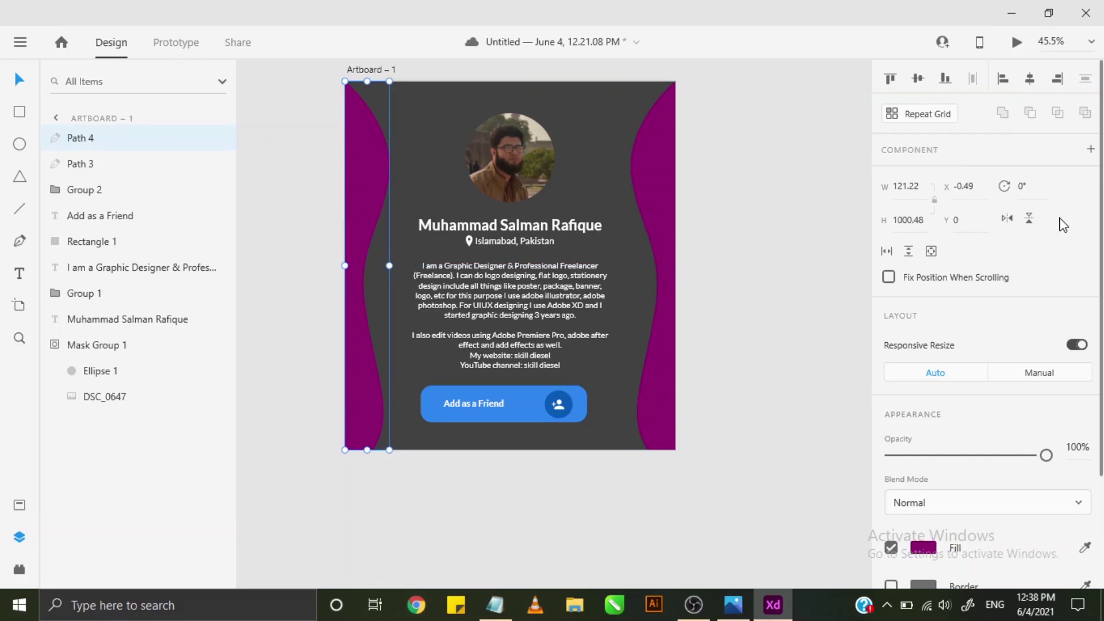
{"action": "left_click", "coordinate": [1033, 221]}
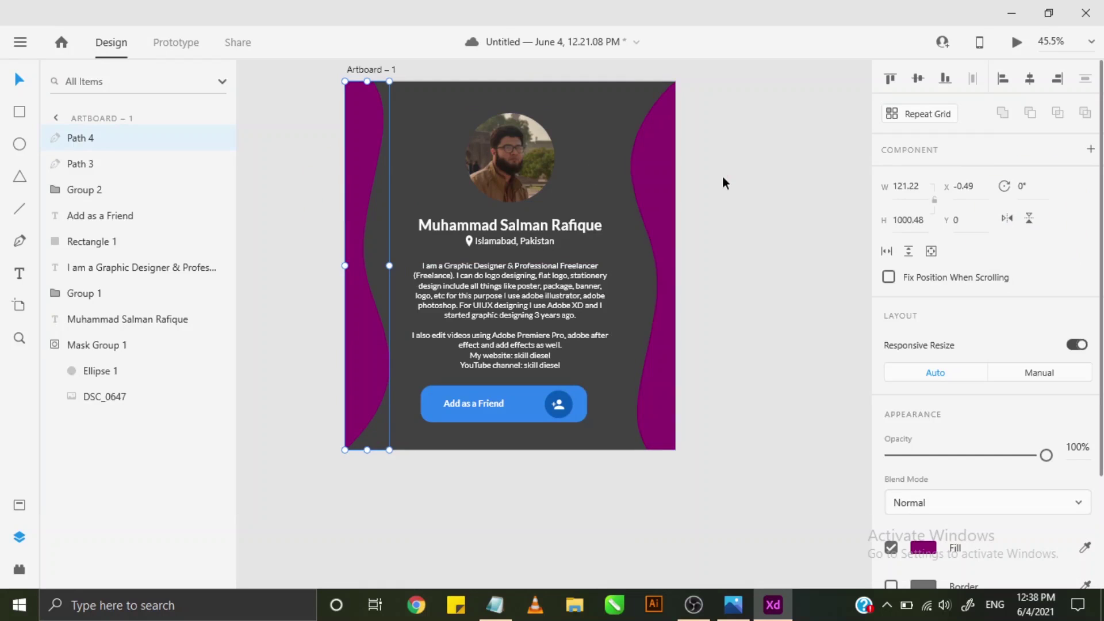
{"action": "left_click", "coordinate": [683, 278]}
{"action": "scroll", "coordinate": [713, 278], "scroll_direction": "up", "scroll_amount": 2}
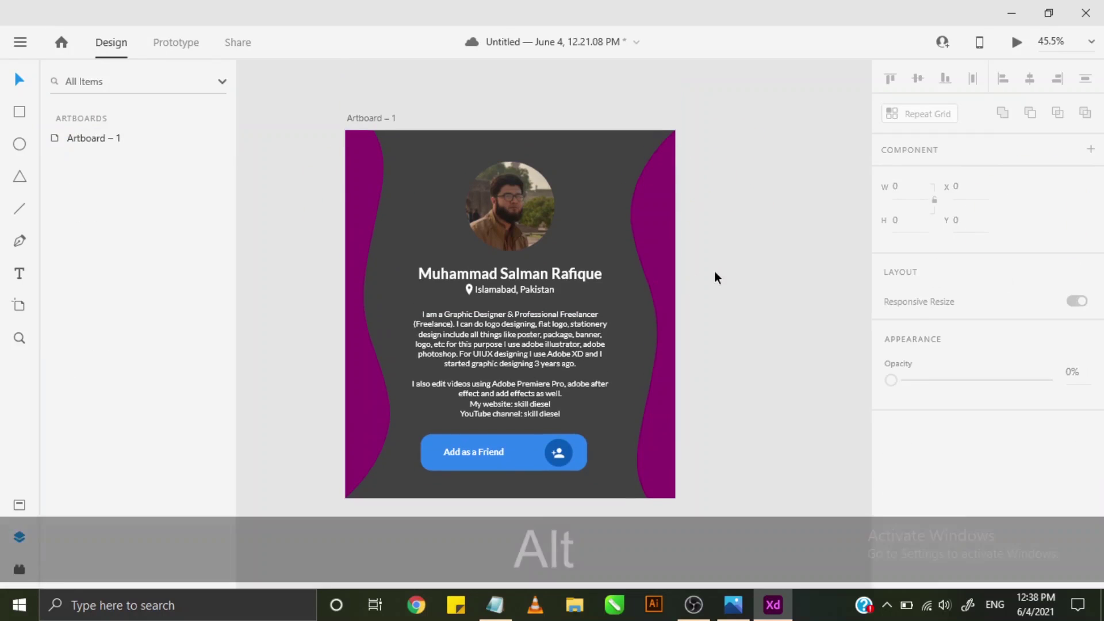
{"action": "left_click", "coordinate": [714, 271], "text": "alt"}
{"action": "scroll", "coordinate": [648, 307], "scroll_direction": "down", "scroll_amount": 1}
{"action": "key", "text": "alt"}
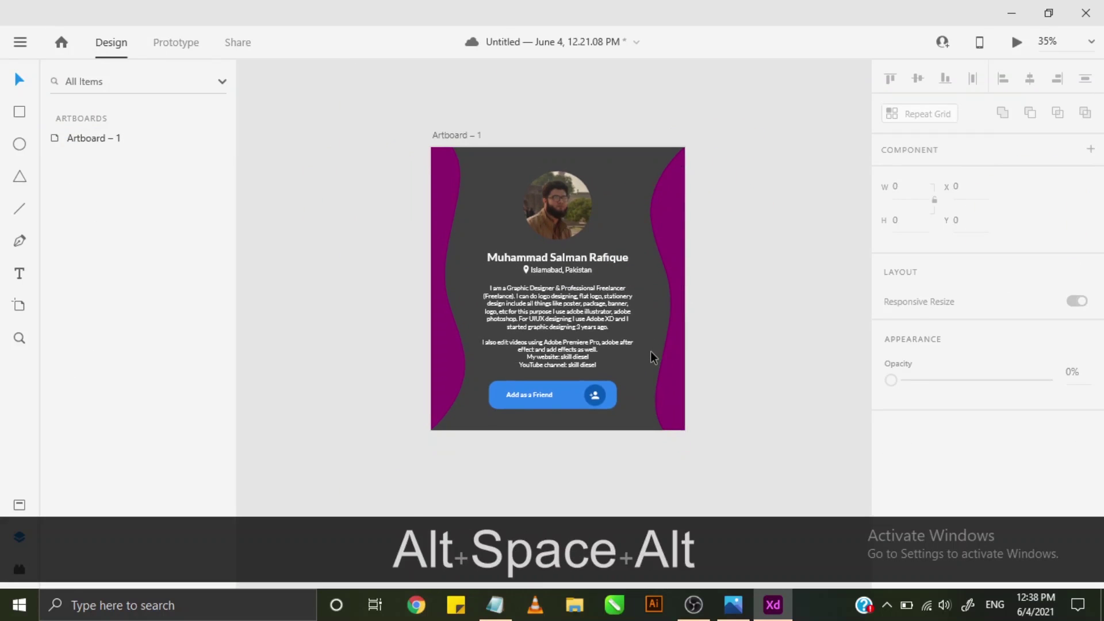
{"action": "scroll", "coordinate": [683, 318], "scroll_direction": "up", "scroll_amount": 2}
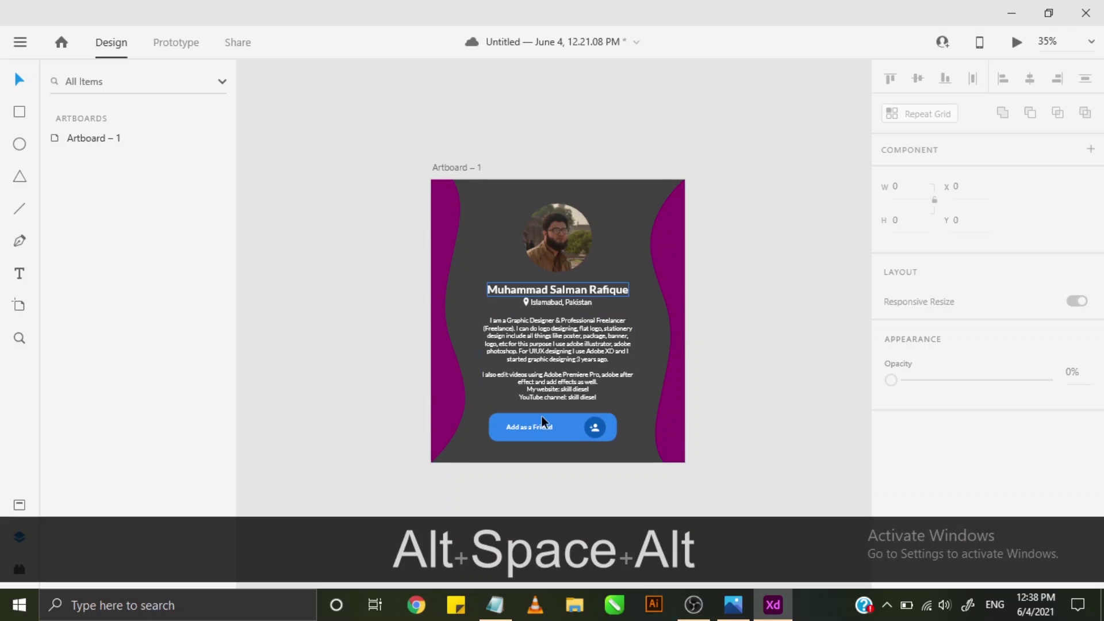
{"action": "left_click", "coordinate": [564, 217]}
{"action": "left_click", "coordinate": [827, 222]}
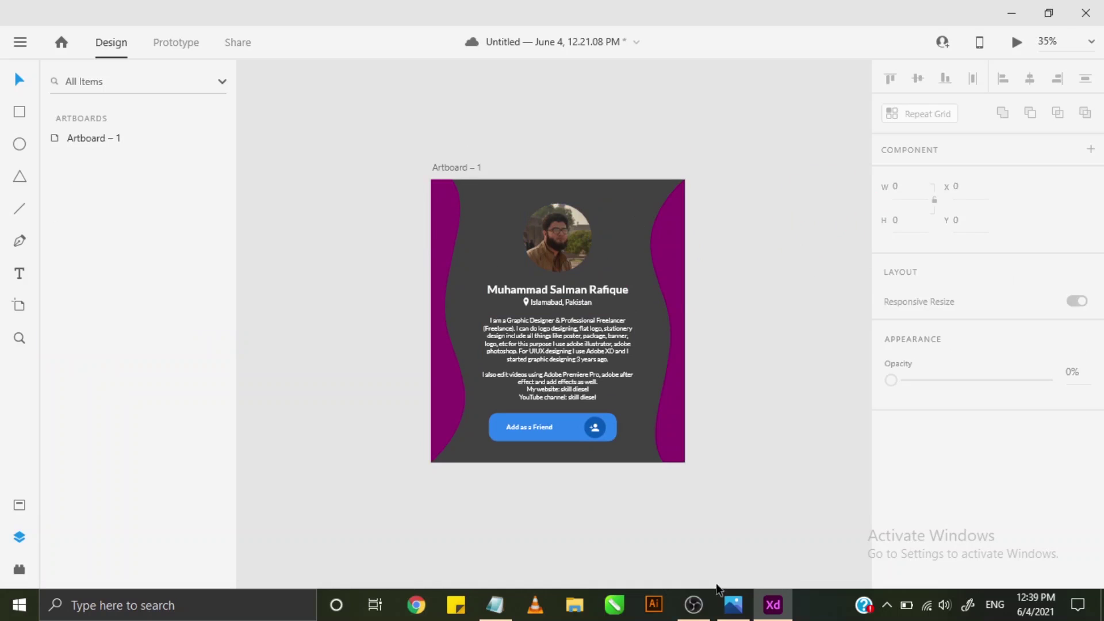
{"action": "mouse_move", "coordinate": [713, 592]}
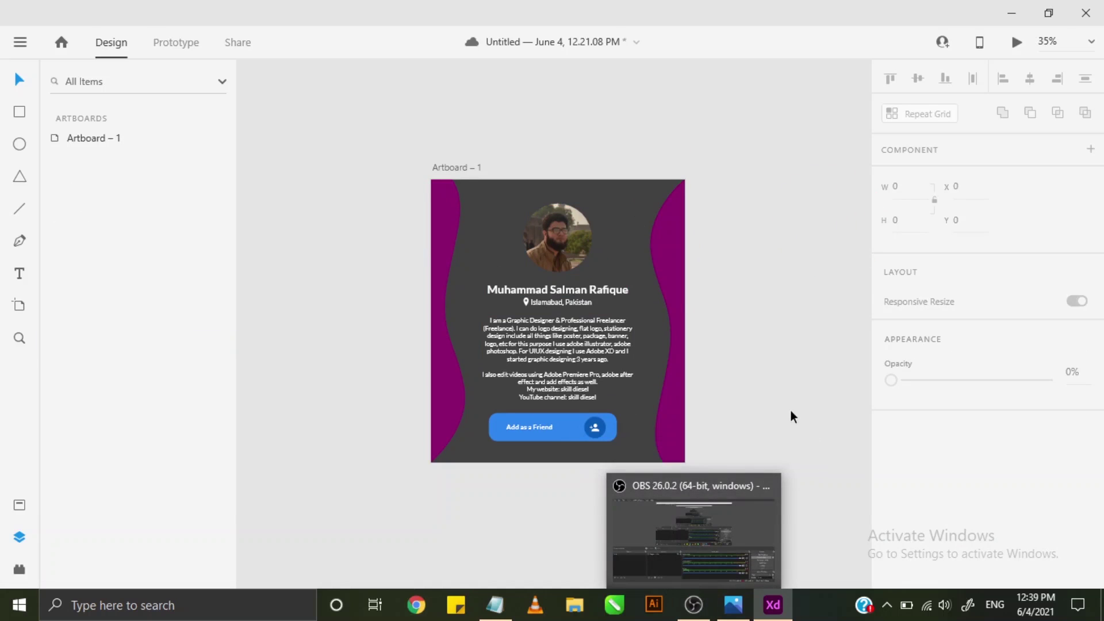